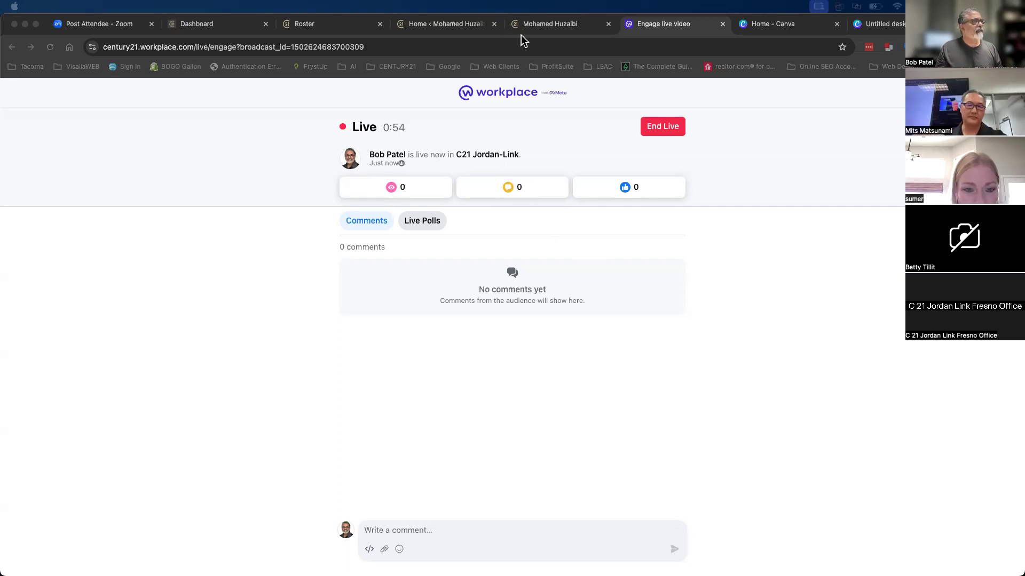
- Switch to the 1500 × 600 px Canva design and leave its title unchanged
{"action": "left_click", "coordinate": [816, 27]}
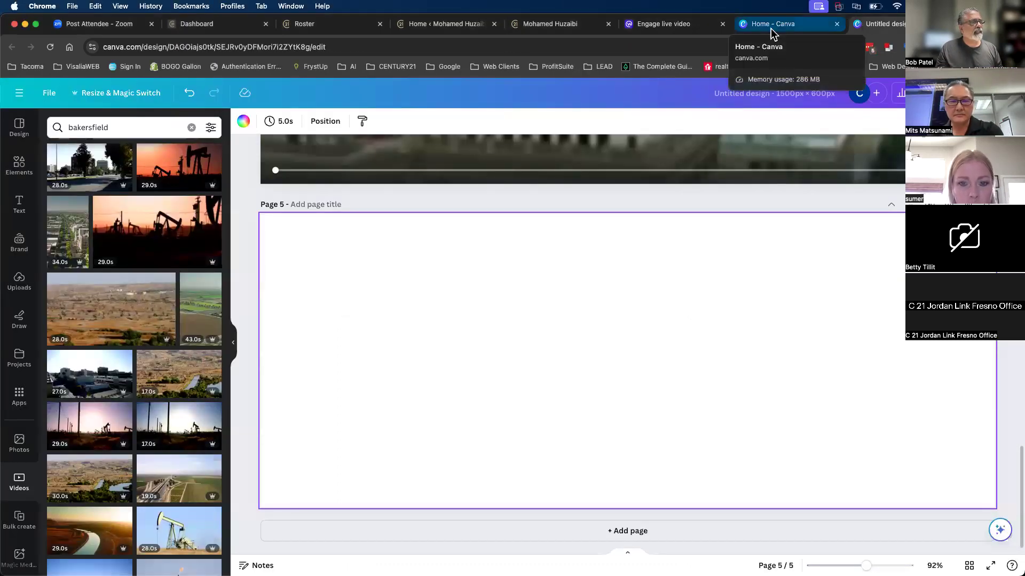
{"action": "scroll", "coordinate": [600, 358], "scroll_direction": "up", "scroll_amount": 20}
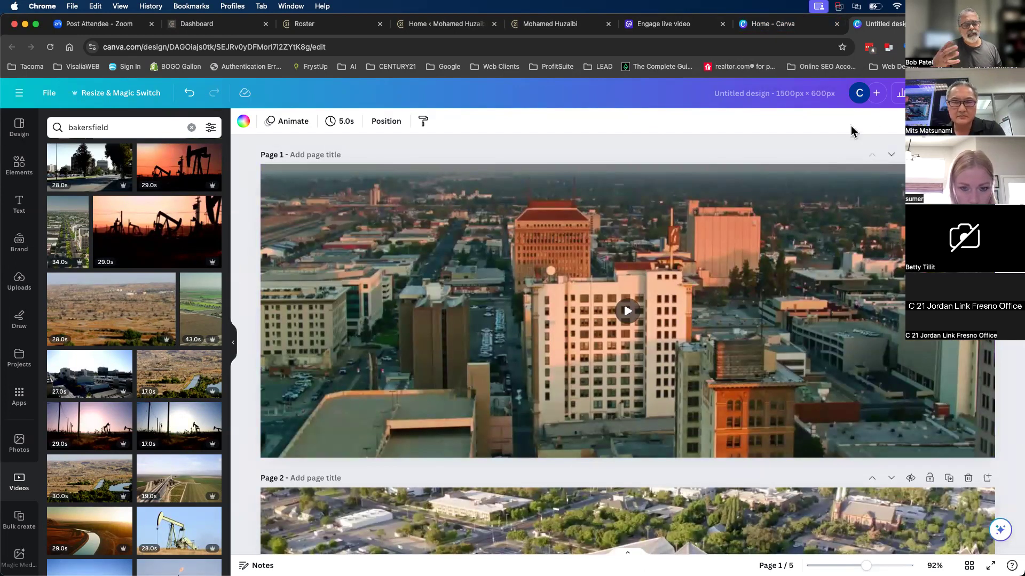
{"action": "left_click", "coordinate": [777, 93]}
{"action": "left_click", "coordinate": [795, 129]}
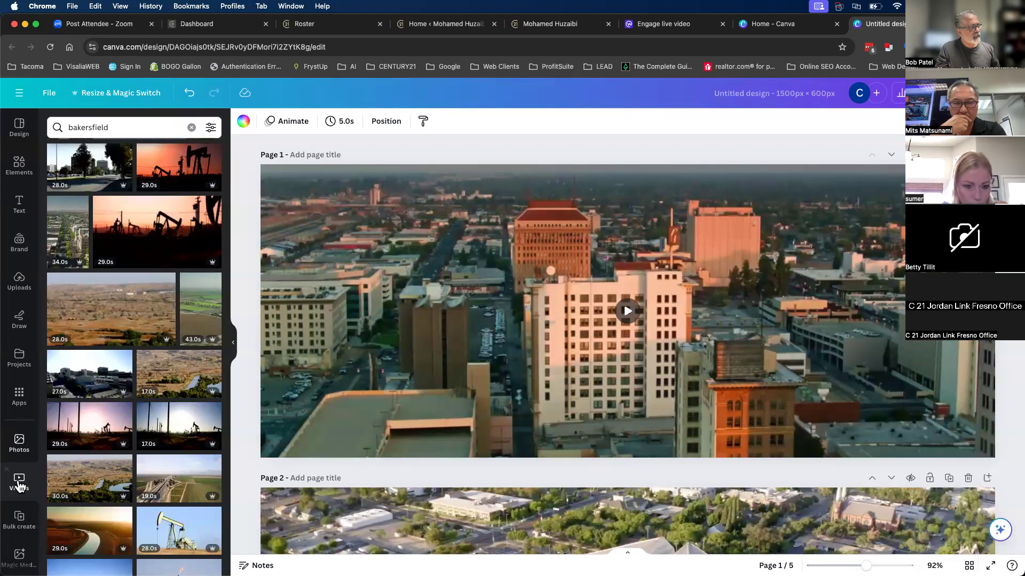
- Scroll through Pages 1–5 to check the aerial clips and the empty Page 5
{"action": "scroll", "coordinate": [445, 354], "scroll_direction": "down", "scroll_amount": 3}
{"action": "scroll", "coordinate": [446, 376], "scroll_direction": "down", "scroll_amount": 15}
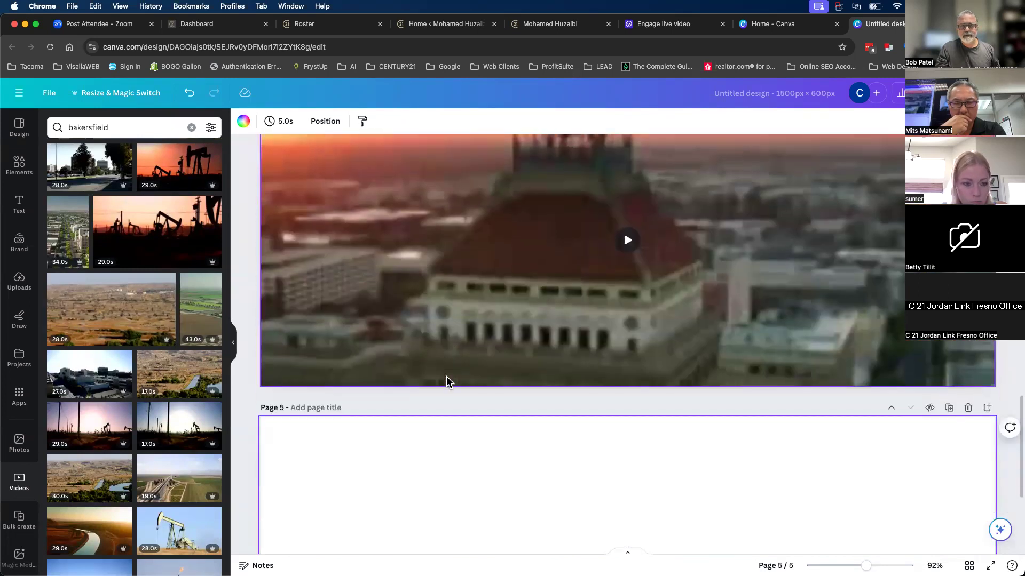
{"action": "scroll", "coordinate": [446, 376], "scroll_direction": "up", "scroll_amount": 3}
{"action": "scroll", "coordinate": [446, 377], "scroll_direction": "down", "scroll_amount": 4}
{"action": "scroll", "coordinate": [447, 382], "scroll_direction": "down", "scroll_amount": 2}
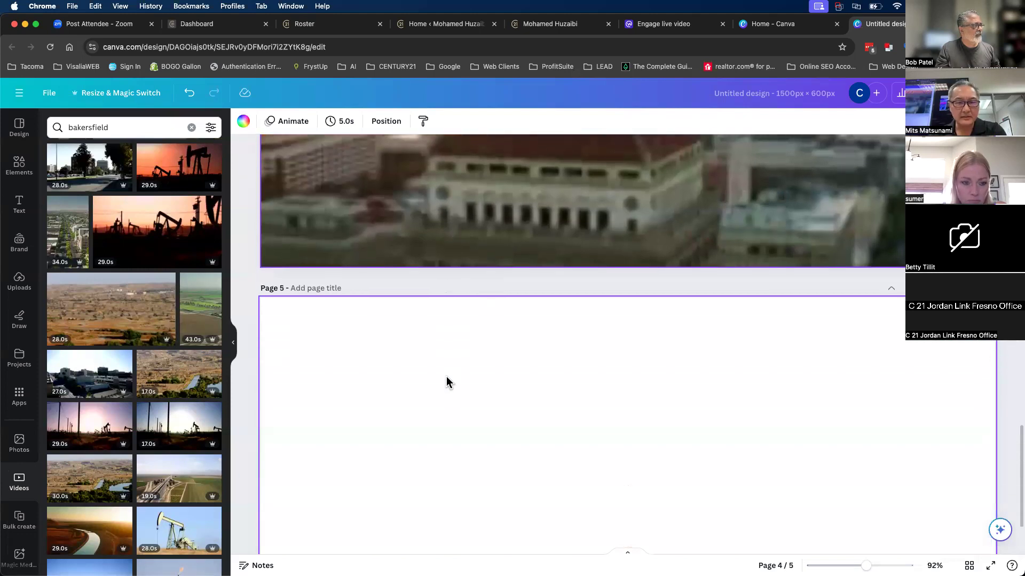
{"action": "scroll", "coordinate": [170, 341], "scroll_direction": "up", "scroll_amount": 5}
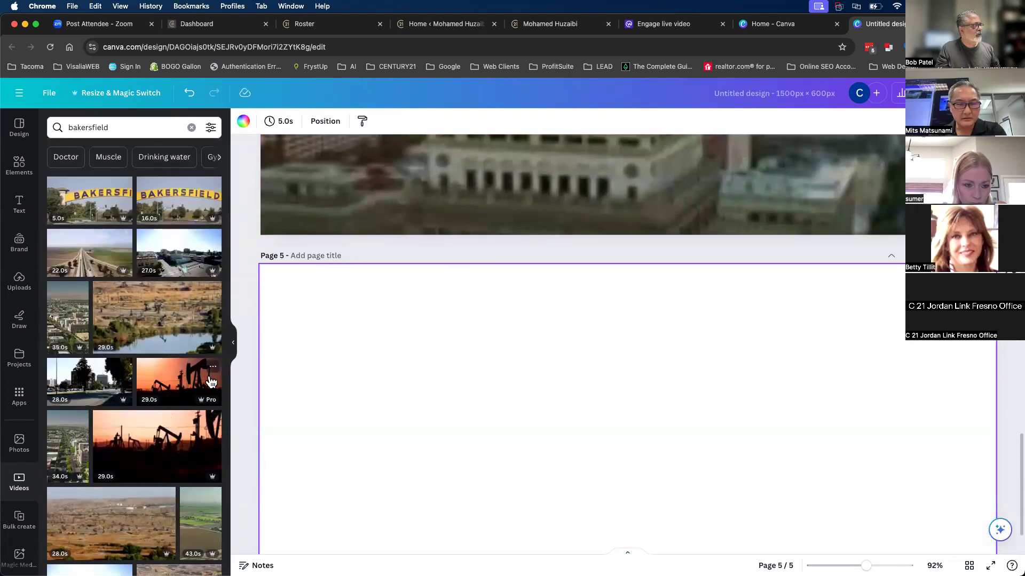
- Try and remove the Bakersfield sign clip, then fill Page 5 with the 29.0s oil-field clip
{"action": "left_click_drag", "start_coordinate": [183, 207], "coordinate": [392, 338]}
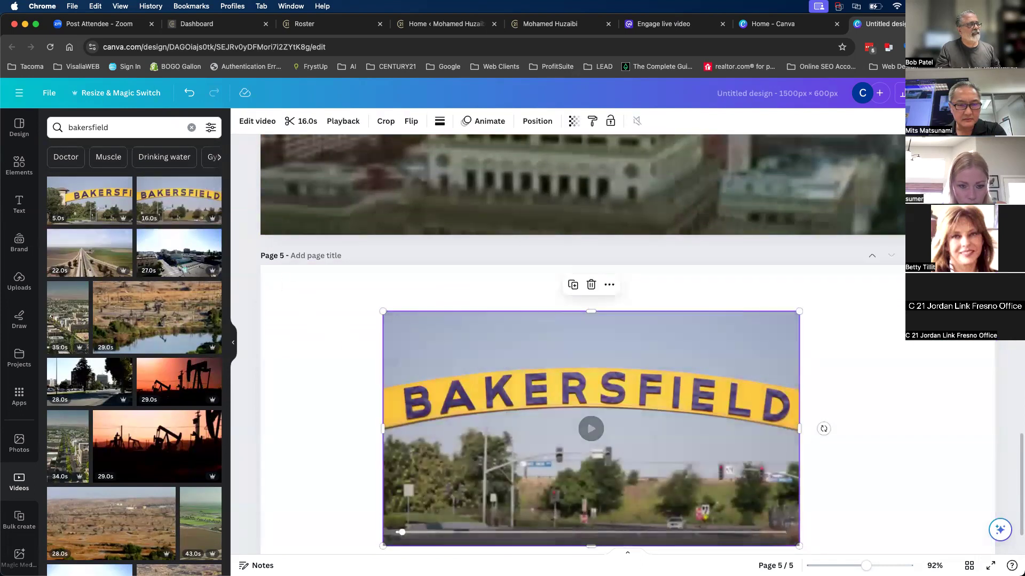
{"action": "left_click_drag", "start_coordinate": [183, 206], "coordinate": [308, 280]}
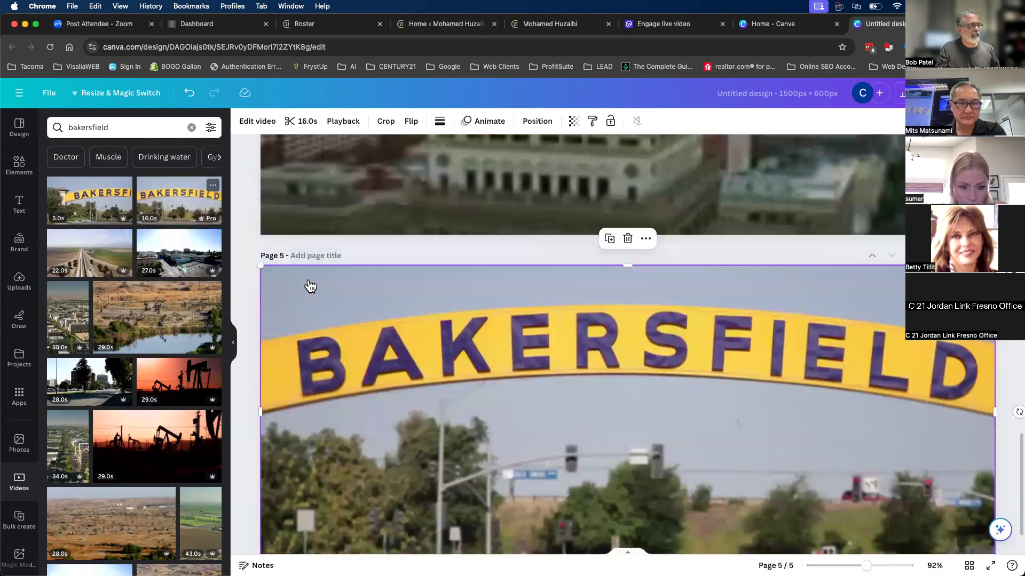
{"action": "scroll", "coordinate": [372, 347], "scroll_direction": "down", "scroll_amount": 2}
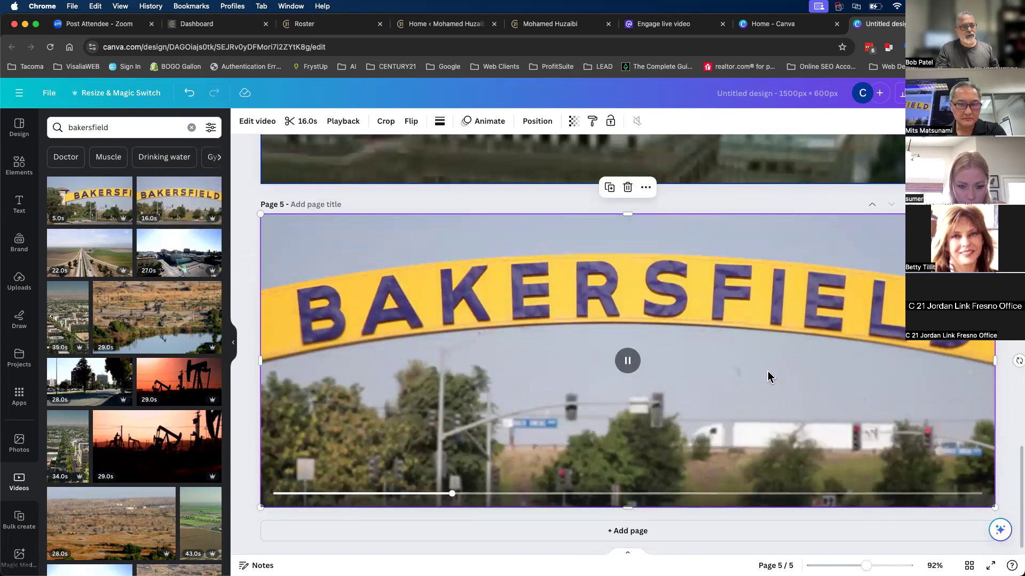
{"action": "key", "text": "BackSpace"}
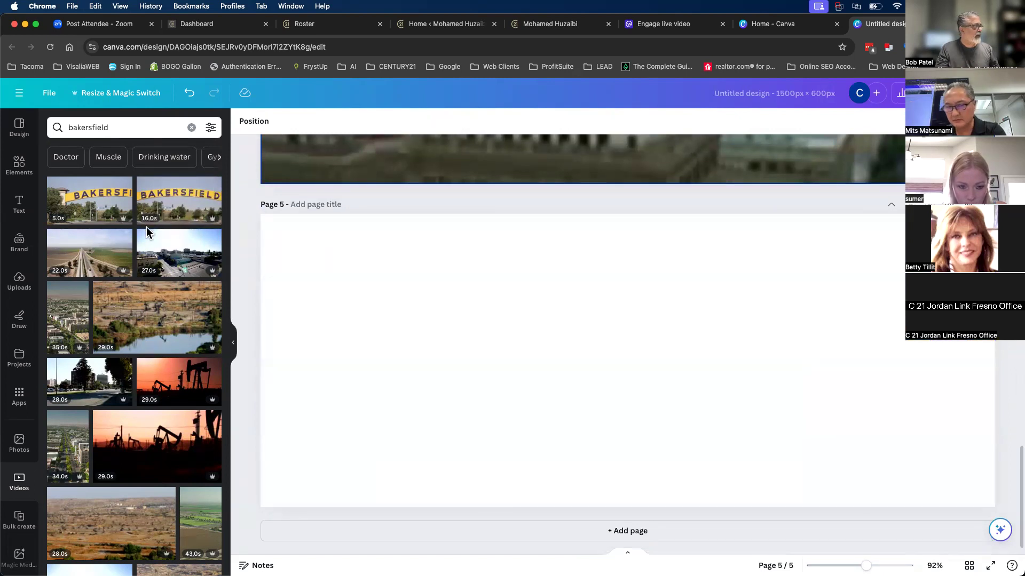
{"action": "left_click_drag", "start_coordinate": [96, 213], "coordinate": [259, 252]}
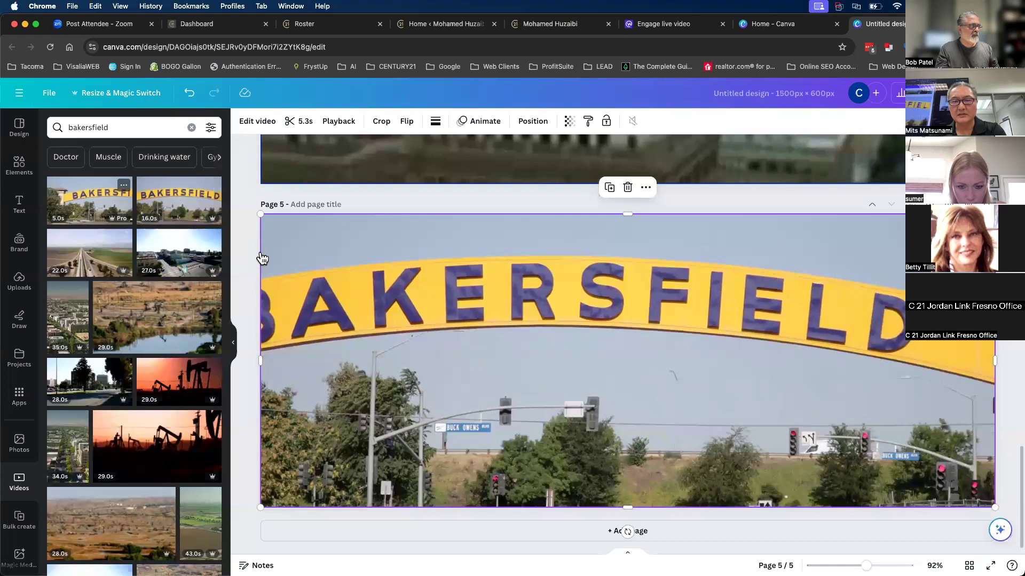
{"action": "key", "text": "Delete"}
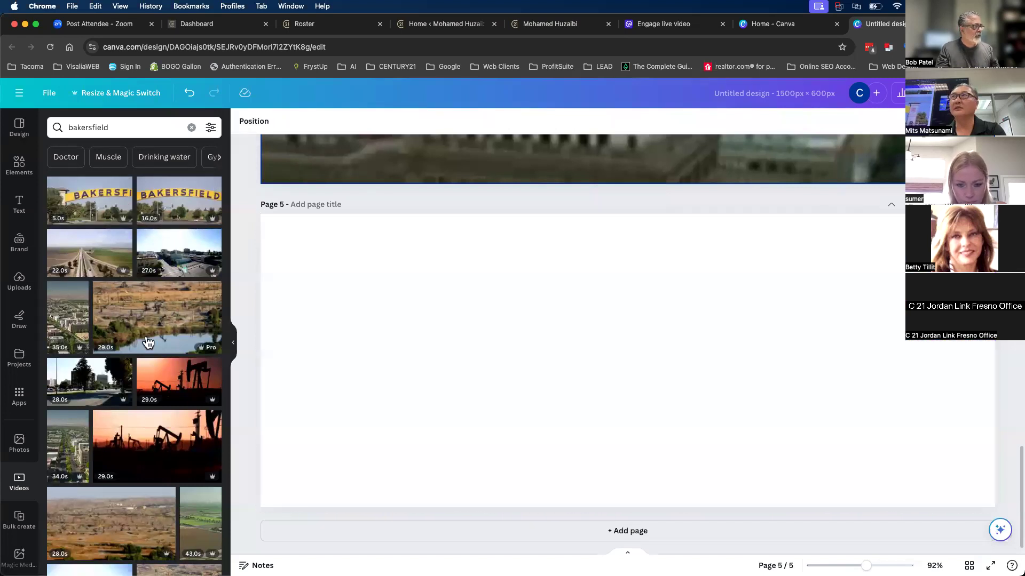
{"action": "scroll", "coordinate": [171, 415], "scroll_direction": "down", "scroll_amount": 4}
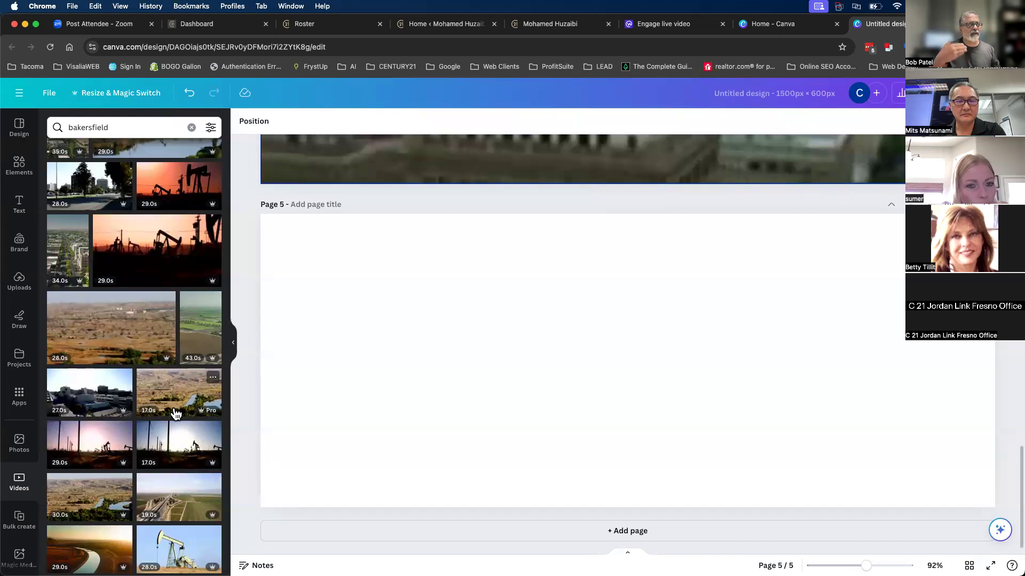
{"action": "left_click_drag", "start_coordinate": [90, 444], "coordinate": [273, 395]}
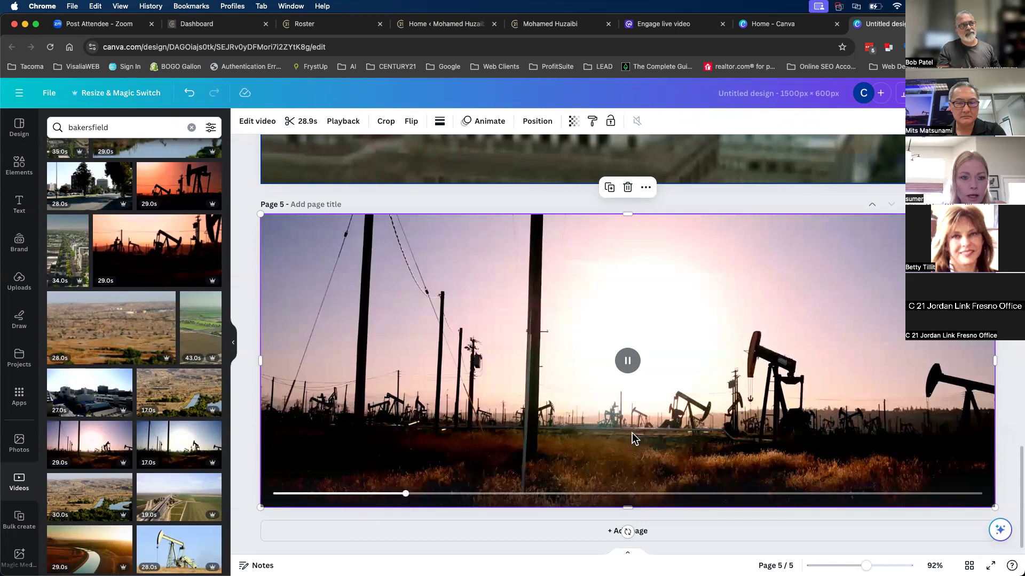
{"action": "left_click", "coordinate": [993, 93]}
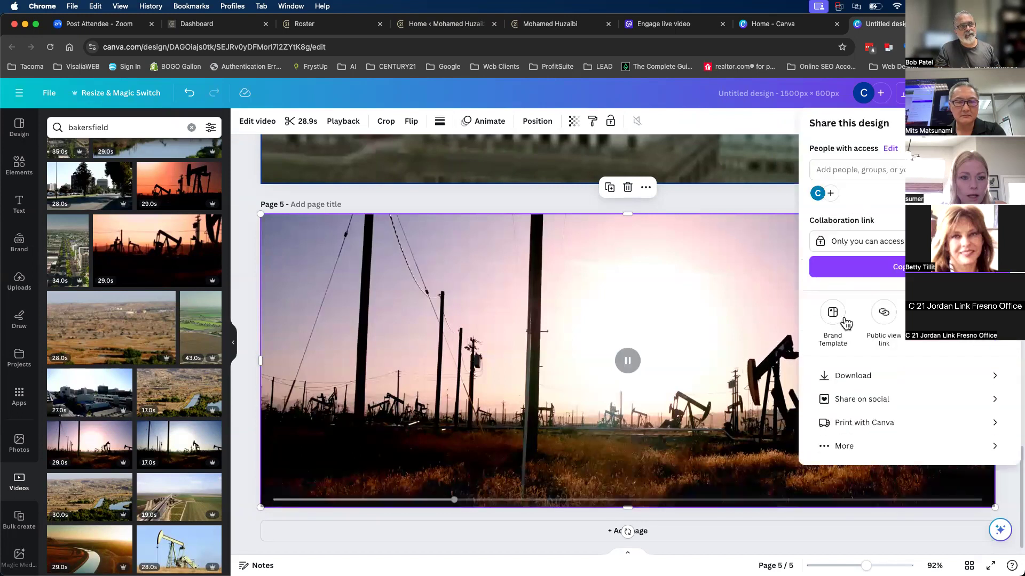
{"action": "left_click", "coordinate": [852, 376]}
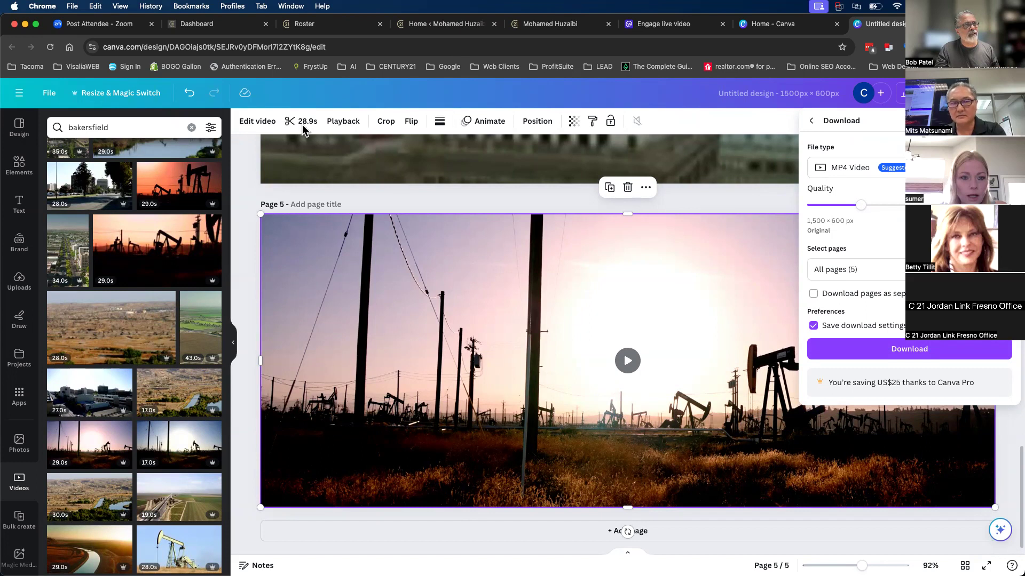
{"action": "left_click", "coordinate": [245, 155]}
{"action": "left_click", "coordinate": [245, 154]}
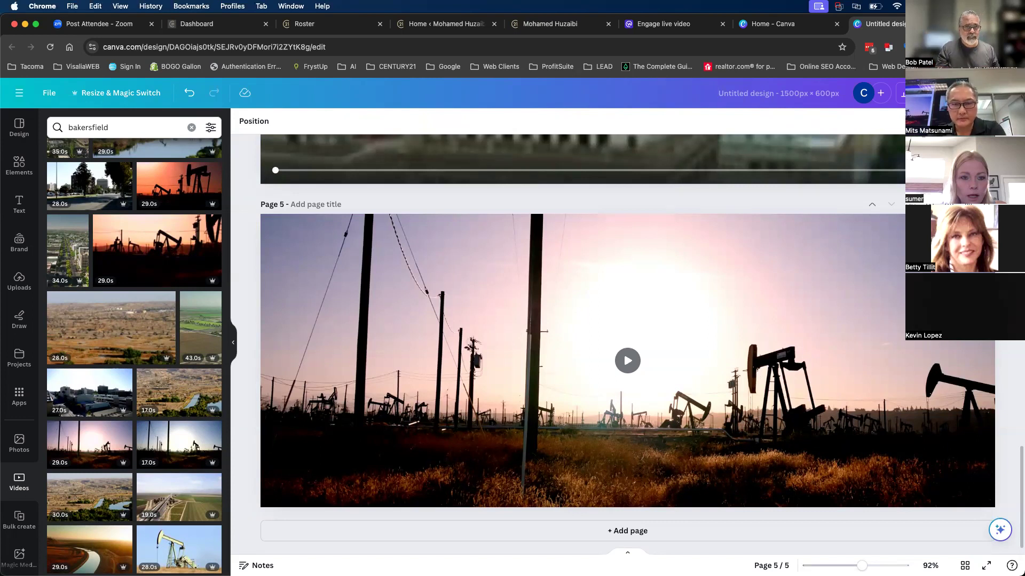
{"action": "left_click", "coordinate": [994, 92]}
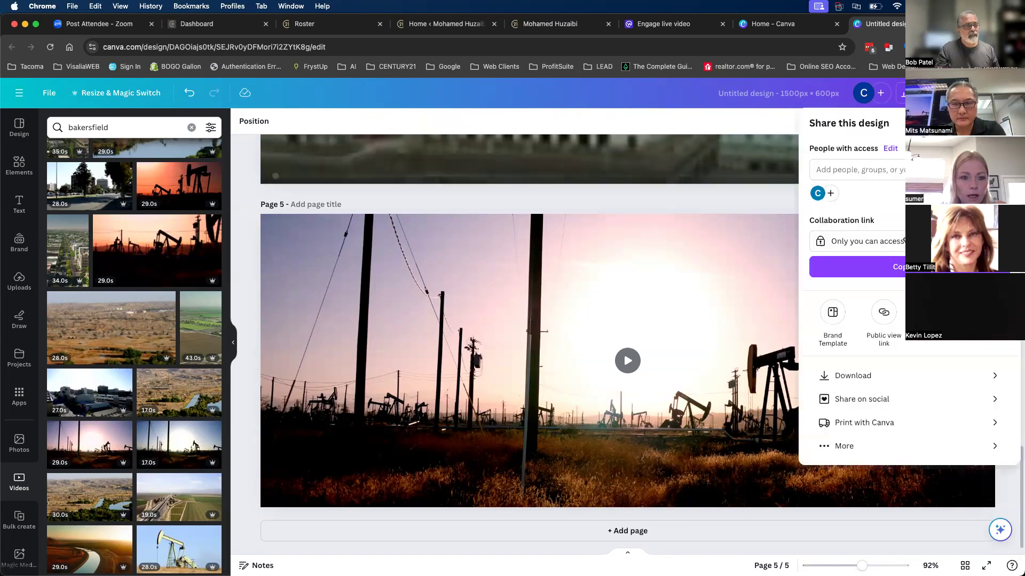
{"action": "left_click", "coordinate": [243, 266]}
{"action": "scroll", "coordinate": [203, 411], "scroll_direction": "down", "scroll_amount": 5}
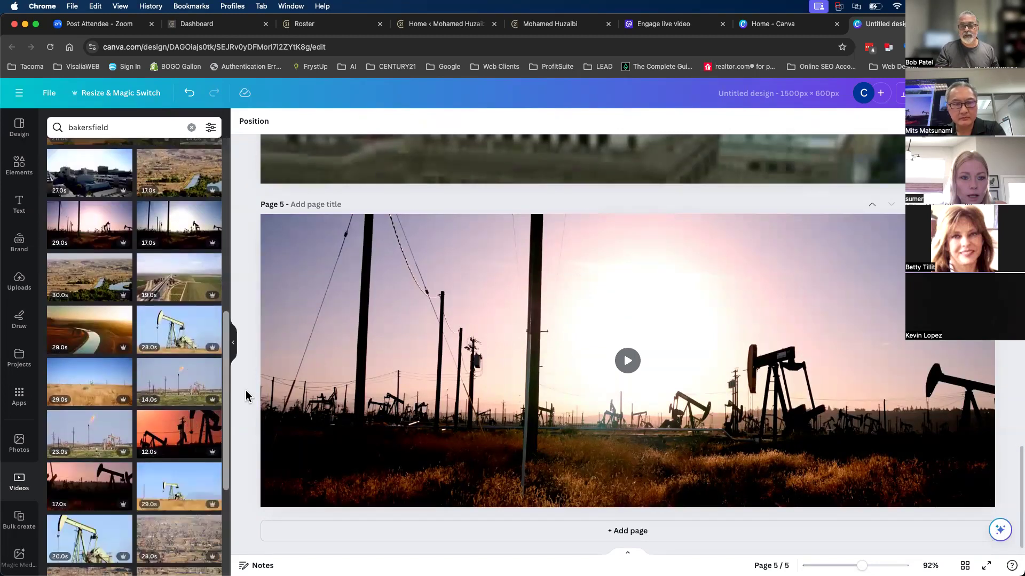
{"action": "left_click", "coordinate": [121, 127]}
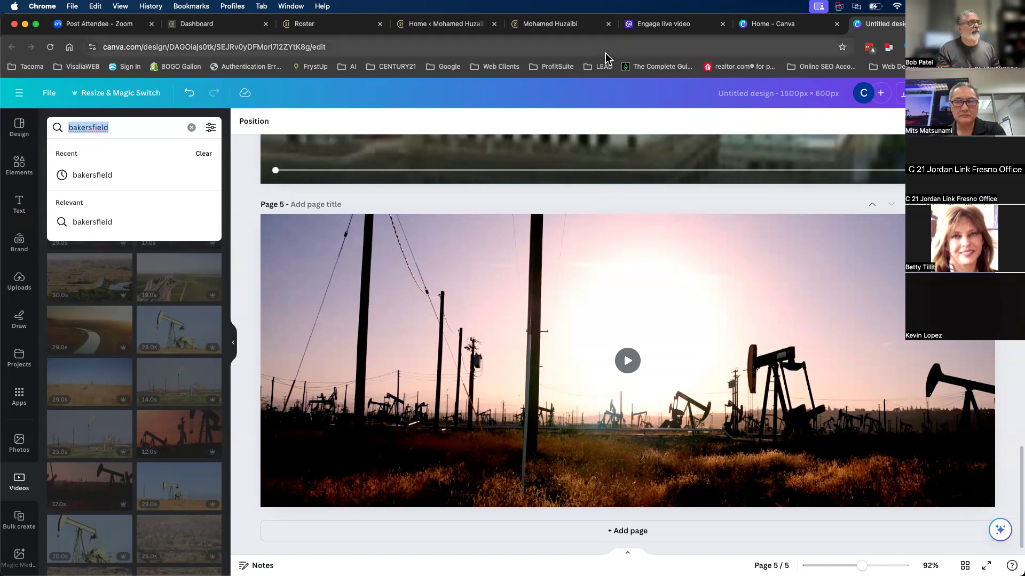
{"action": "left_click", "coordinate": [554, 30]}
- Load the agent's Century 21 website by entering its URL in the Workplace tab
{"action": "left_click", "coordinate": [433, 28]}
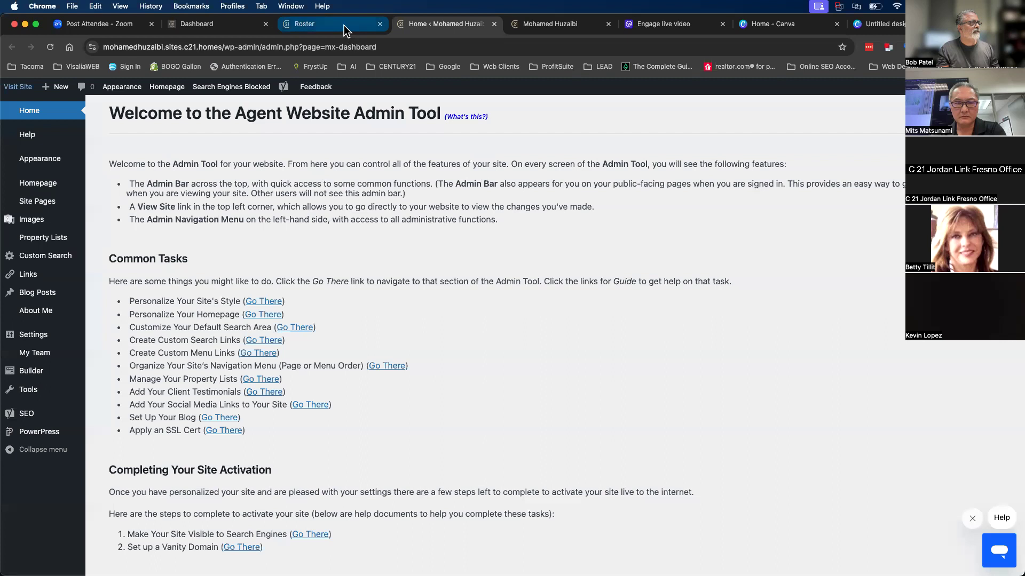
{"action": "left_click", "coordinate": [344, 24]}
{"action": "left_click", "coordinate": [435, 24]}
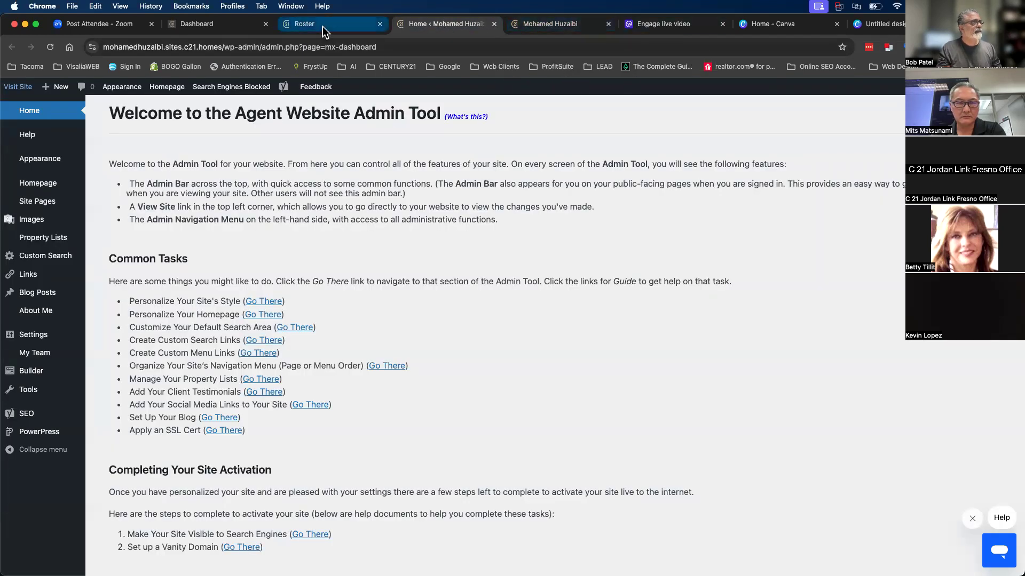
{"action": "left_click", "coordinate": [664, 24]}
{"action": "left_click", "coordinate": [603, 48]}
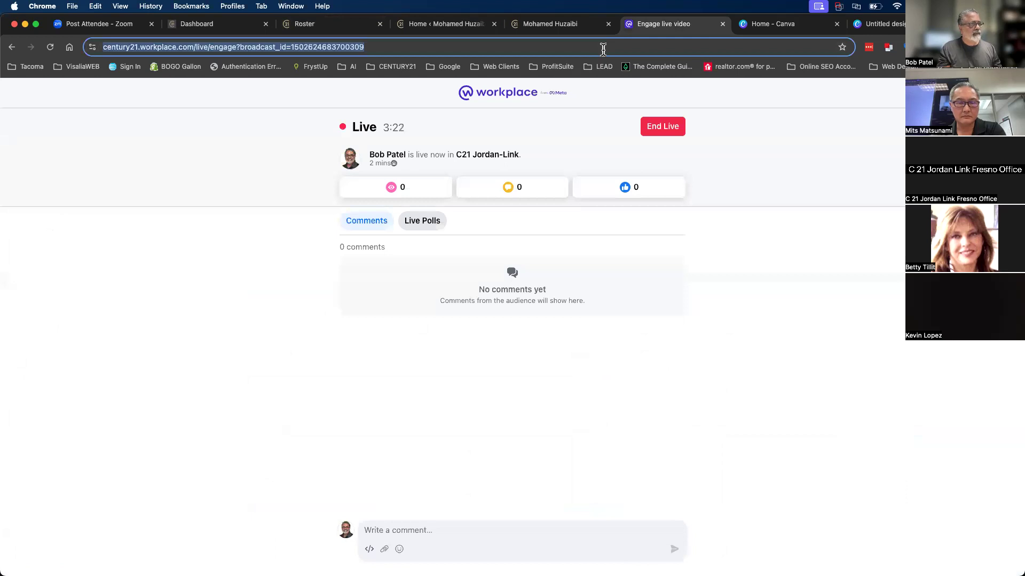
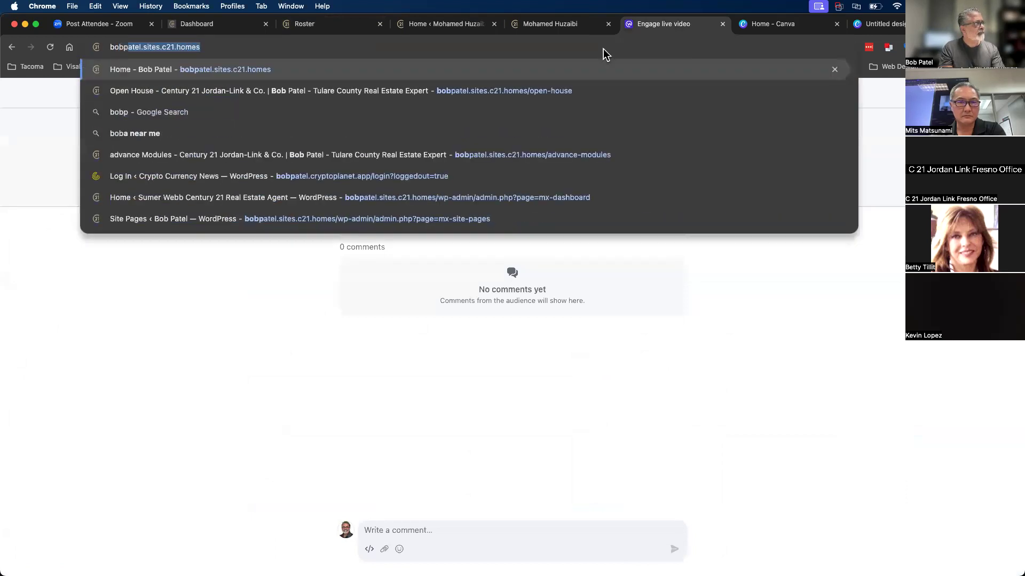
{"action": "key", "text": "Return"}
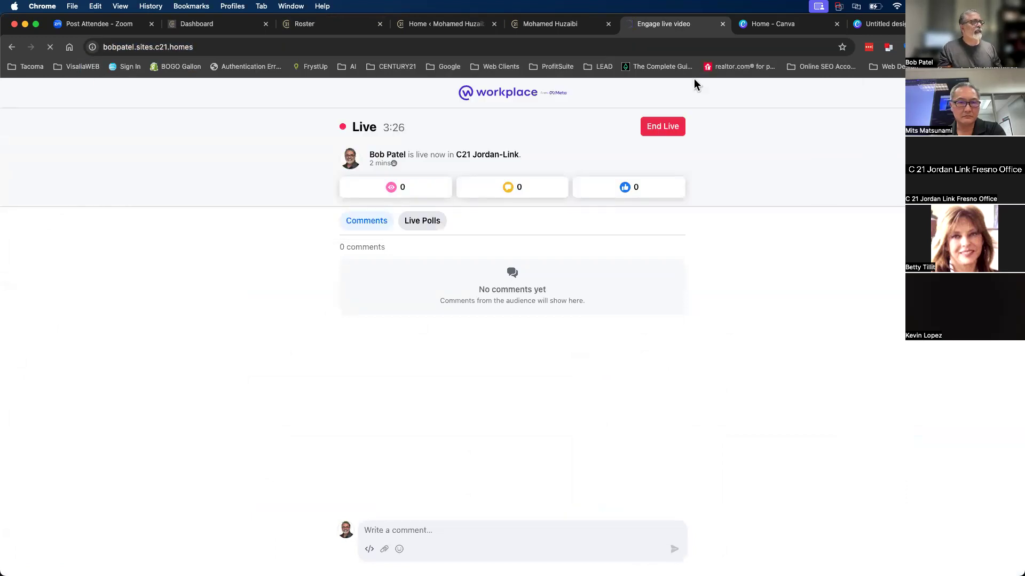
- Close the Canva home page and the untitled Canva design tabs
{"action": "left_click", "coordinate": [788, 26]}
{"action": "left_click", "coordinate": [835, 25]}
{"action": "left_click", "coordinate": [835, 25]}
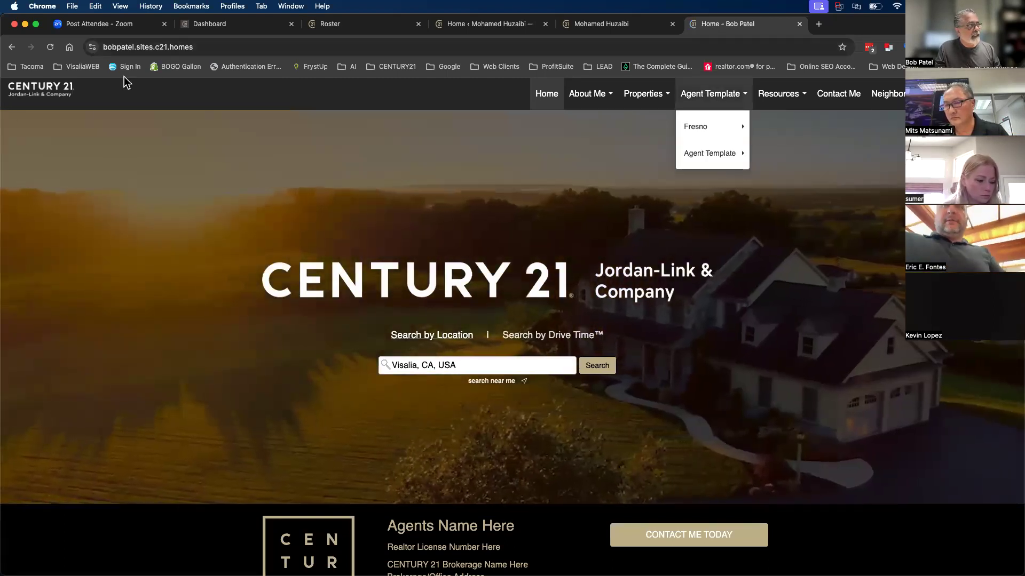
- Copy the agent site's web address from the address bar
{"action": "left_click", "coordinate": [216, 47]}
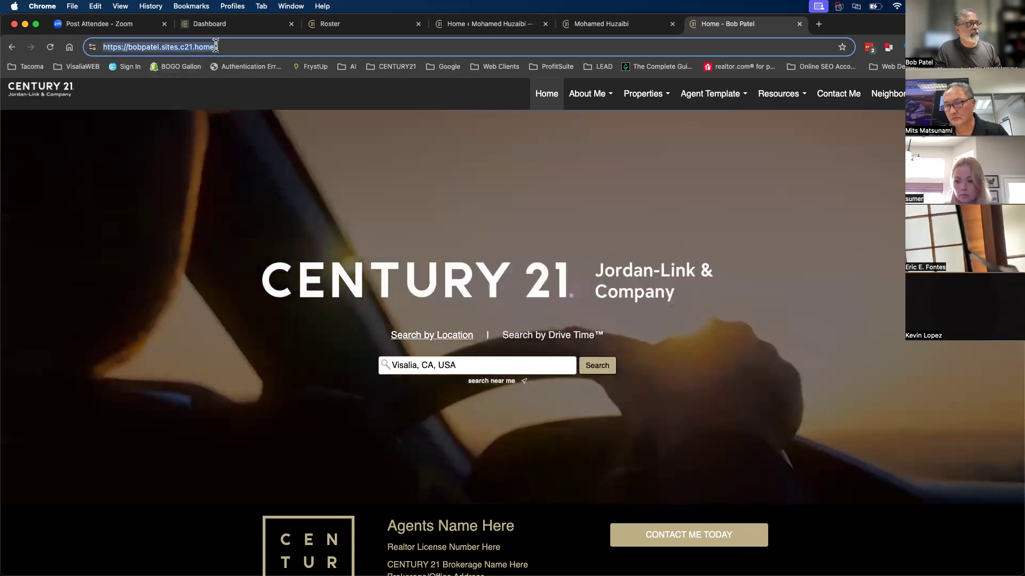
{"action": "right_click", "coordinate": [215, 46]}
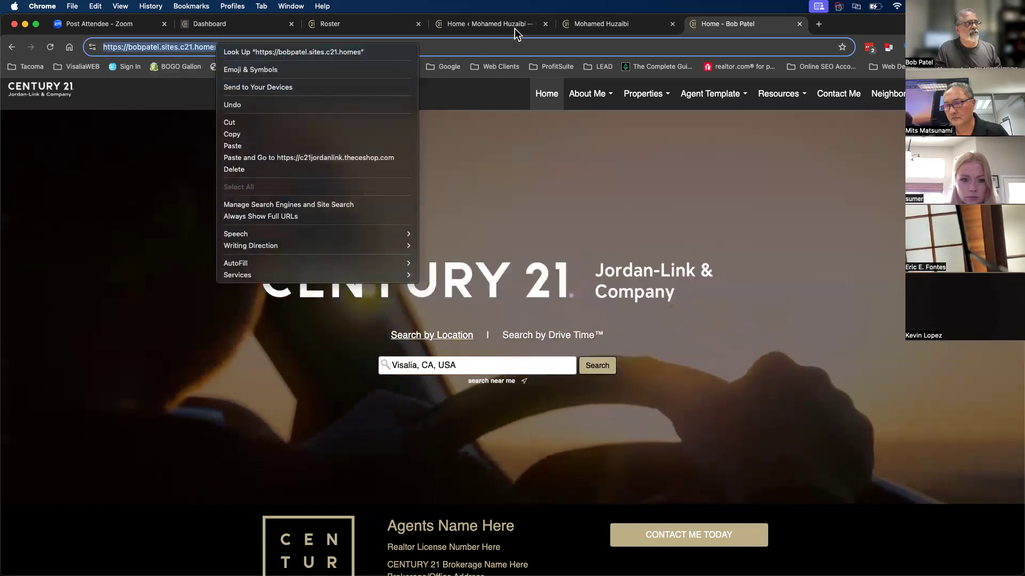
{"action": "left_click", "coordinate": [232, 134]}
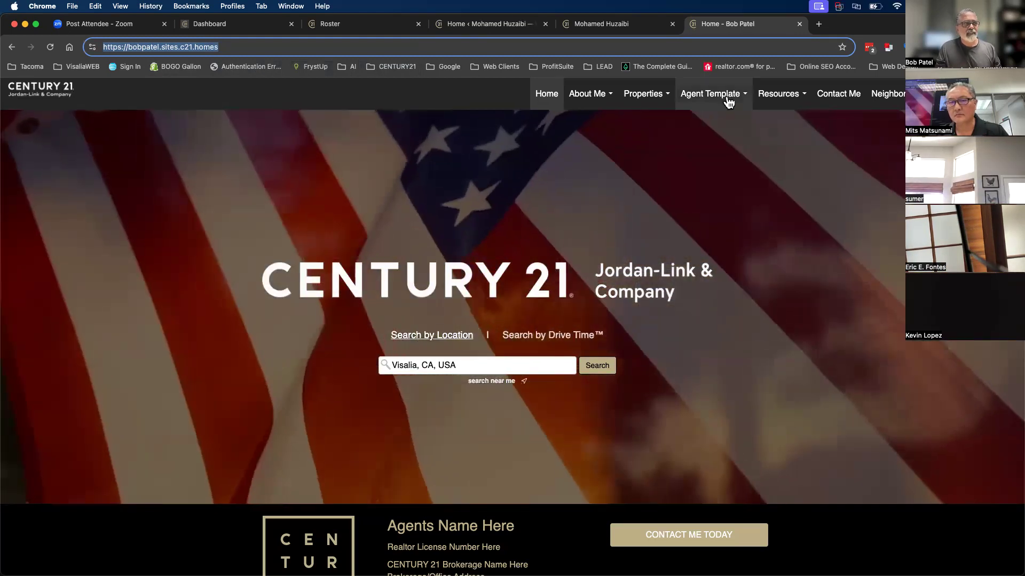
- Open the Fresno page from the Agent Template menu
{"action": "left_click", "coordinate": [729, 102]}
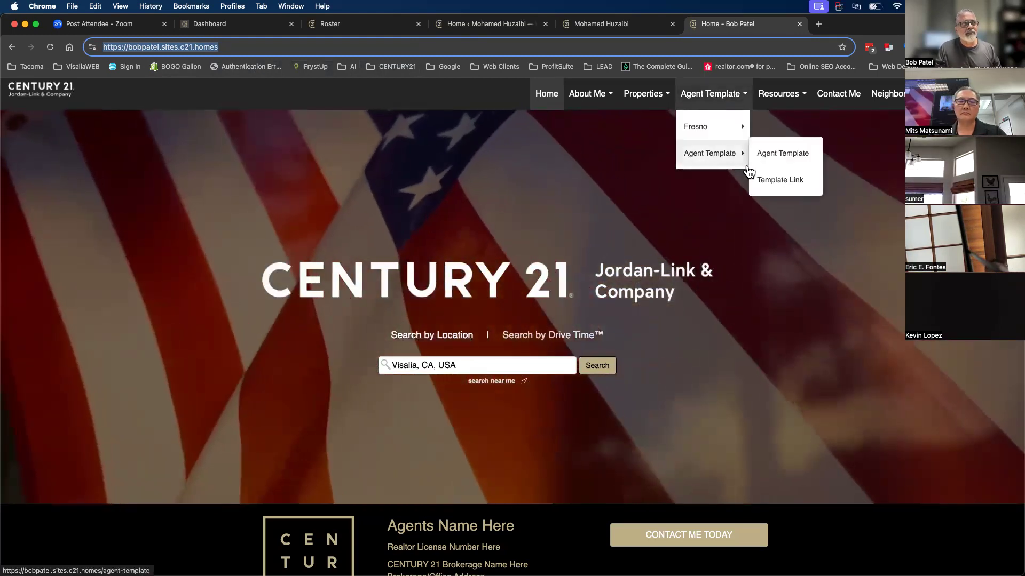
{"action": "mouse_move", "coordinate": [712, 127]}
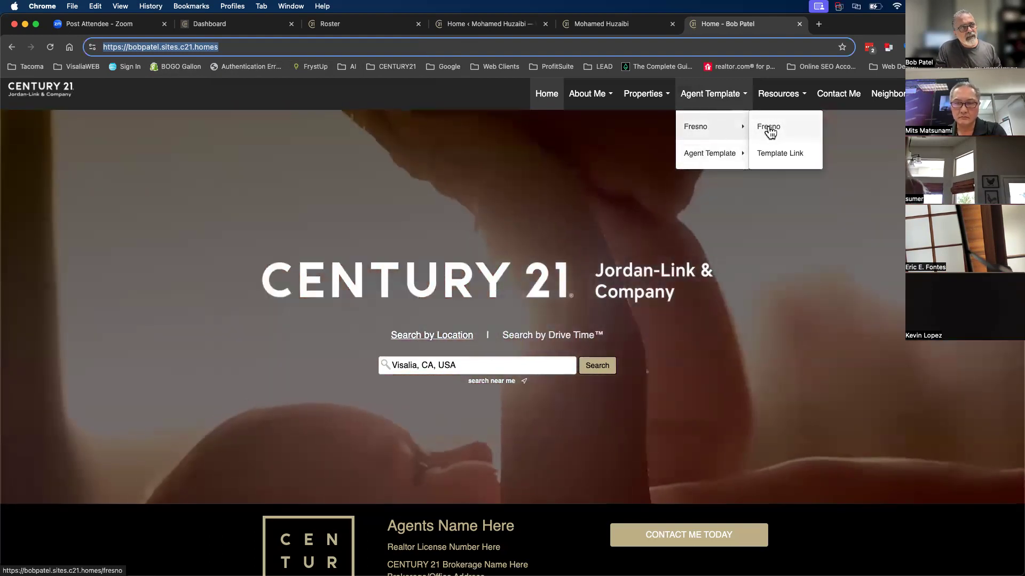
{"action": "left_click", "coordinate": [769, 132]}
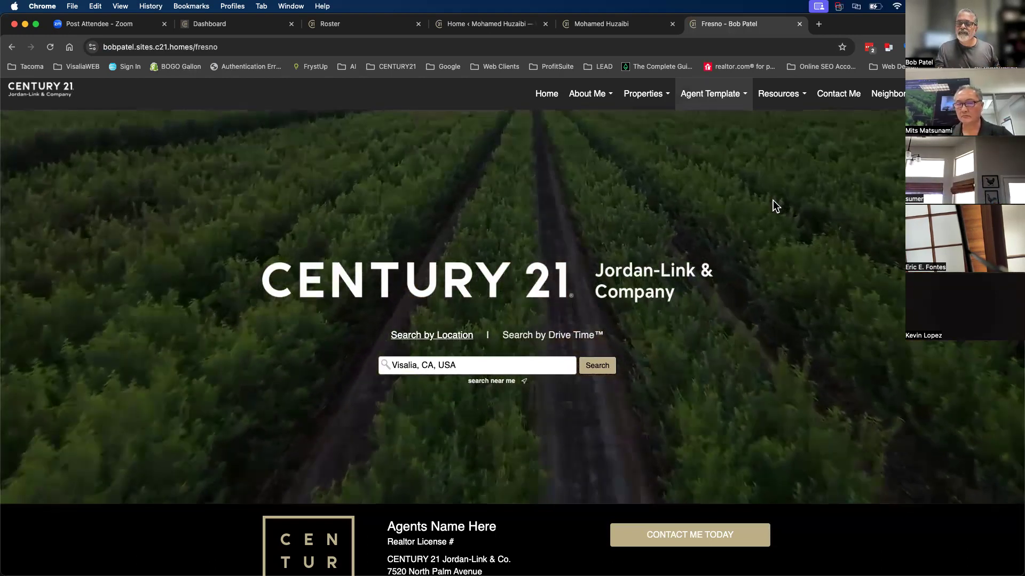
{"action": "scroll", "coordinate": [782, 251], "scroll_direction": "down", "scroll_amount": 2}
{"action": "scroll", "coordinate": [781, 257], "scroll_direction": "down", "scroll_amount": 5}
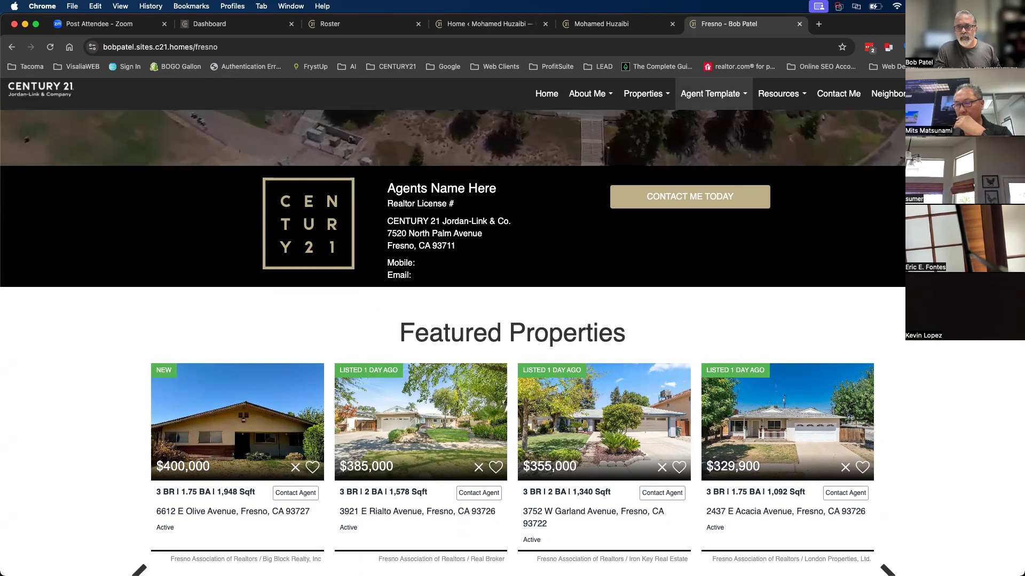
{"action": "scroll", "coordinate": [885, 291], "scroll_direction": "down", "scroll_amount": 3}
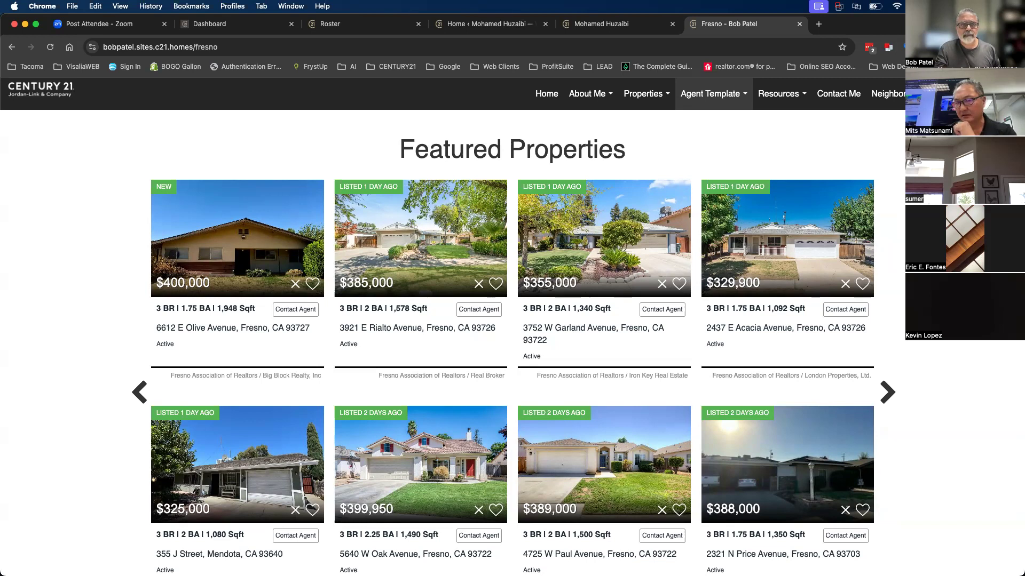
{"action": "left_click", "coordinate": [587, 93]}
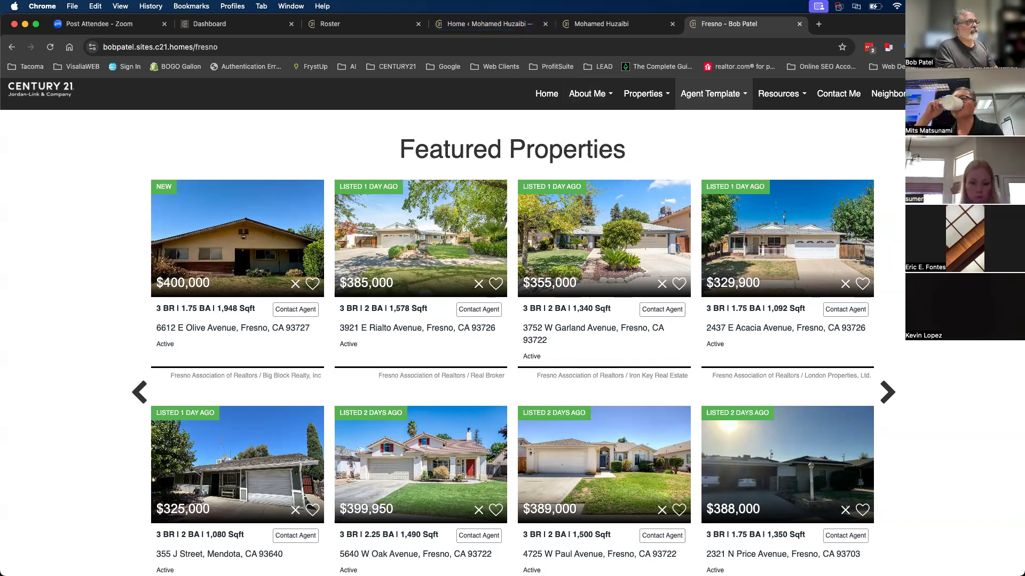
{"action": "scroll", "coordinate": [600, 417], "scroll_direction": "down", "scroll_amount": 10}
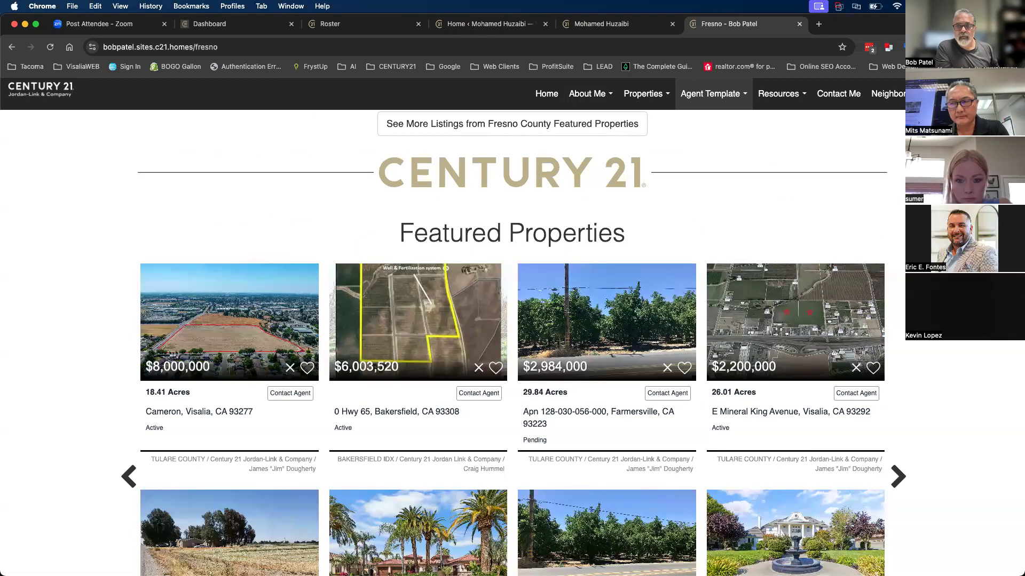
{"action": "scroll", "coordinate": [611, 290], "scroll_direction": "down", "scroll_amount": 10}
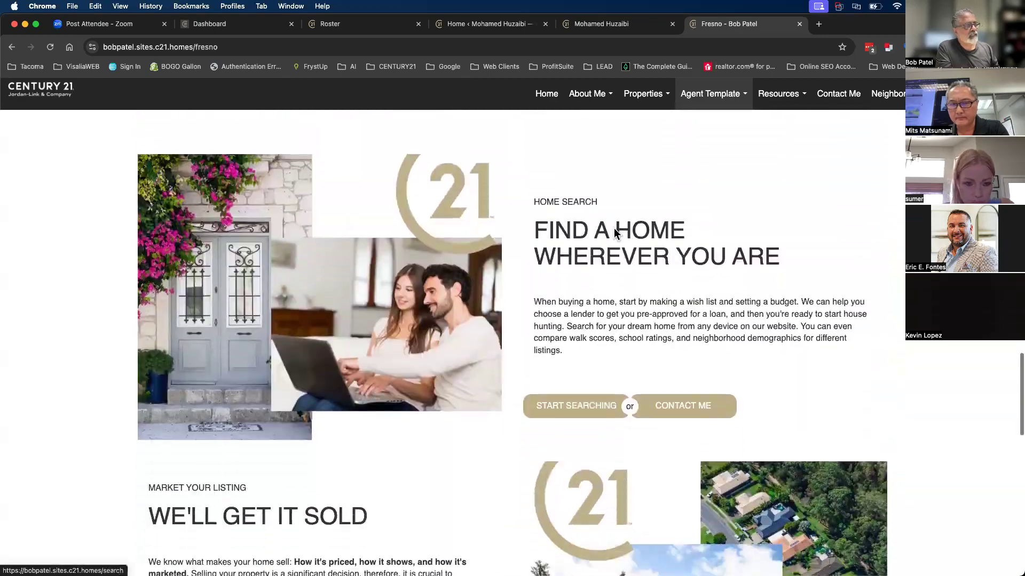
{"action": "scroll", "coordinate": [409, 479], "scroll_direction": "down", "scroll_amount": 5}
{"action": "scroll", "coordinate": [409, 479], "scroll_direction": "up", "scroll_amount": 20}
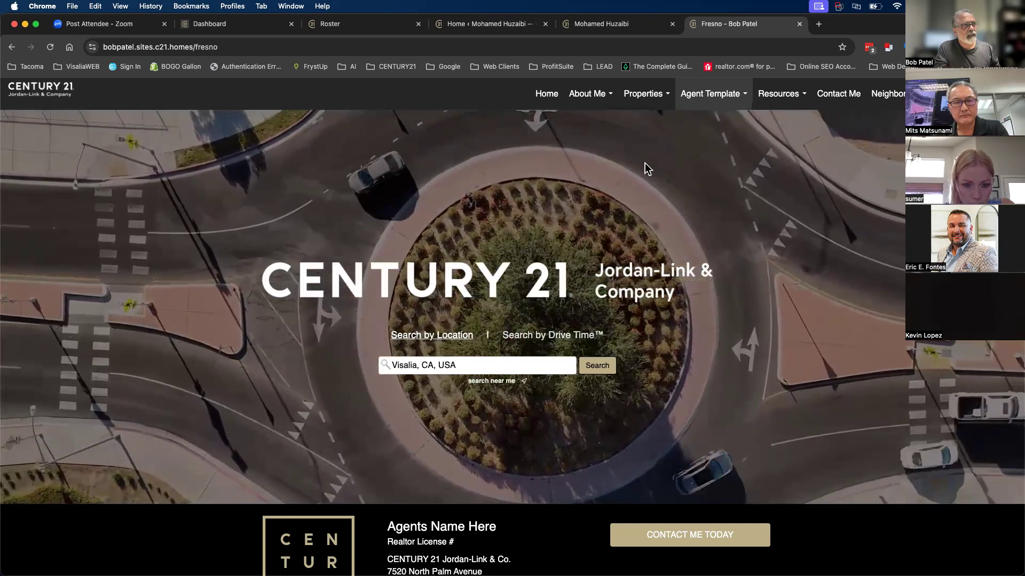
- Open the Agent Template page from the site navigation and scroll through it
{"action": "mouse_move", "coordinate": [713, 99]}
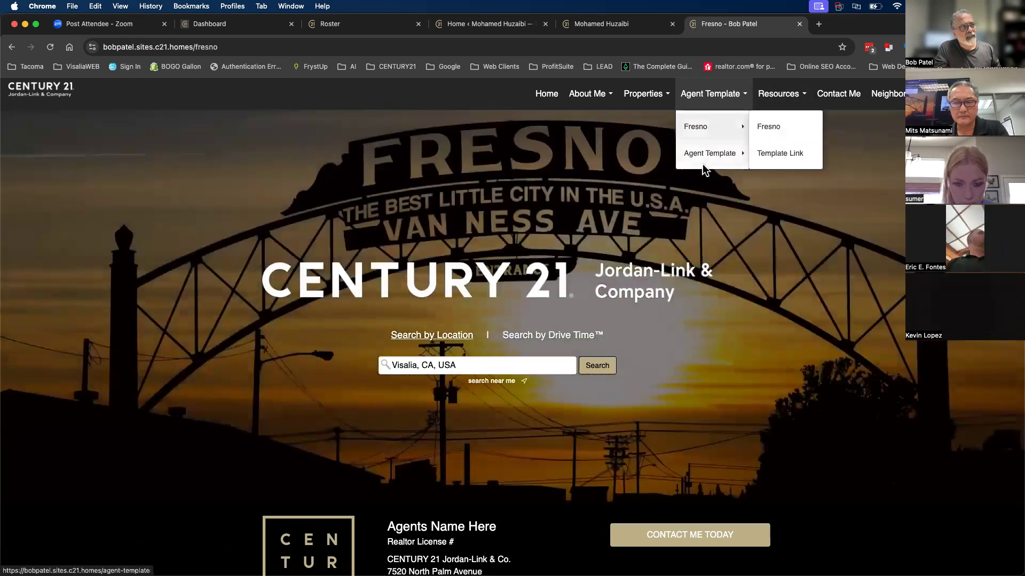
{"action": "mouse_move", "coordinate": [699, 161]}
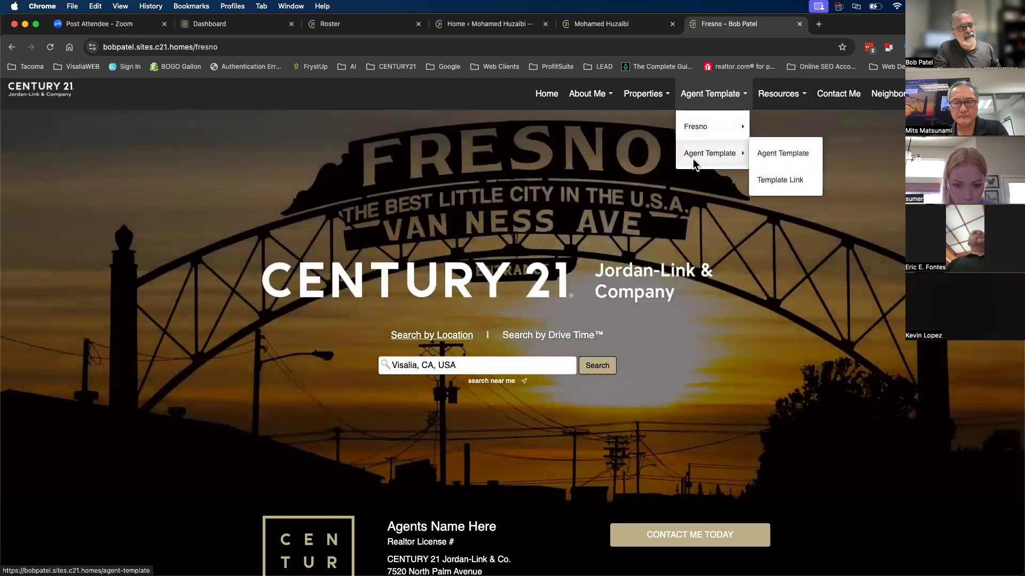
{"action": "left_click", "coordinate": [770, 155]}
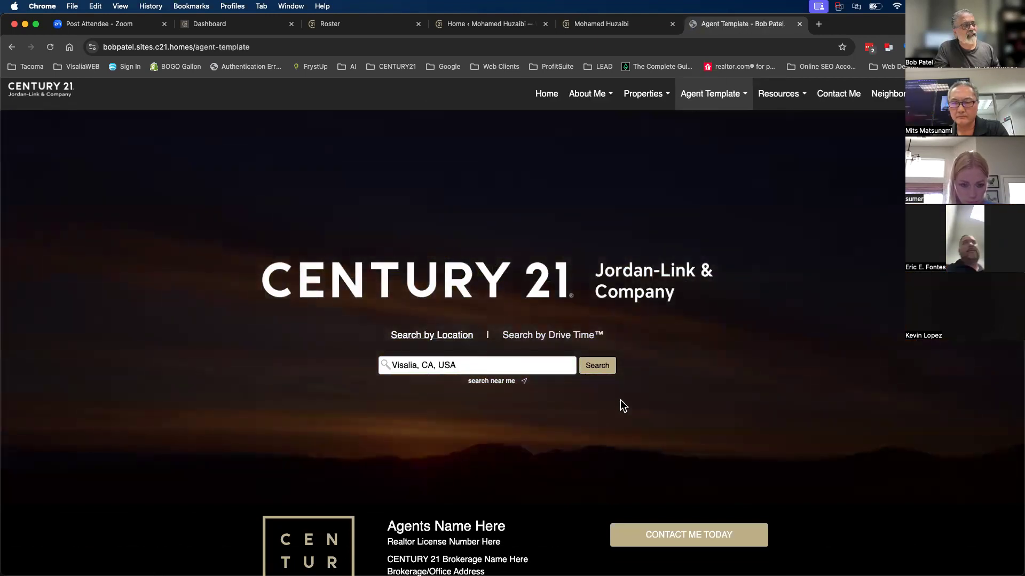
{"action": "scroll", "coordinate": [648, 400], "scroll_direction": "down", "scroll_amount": 2}
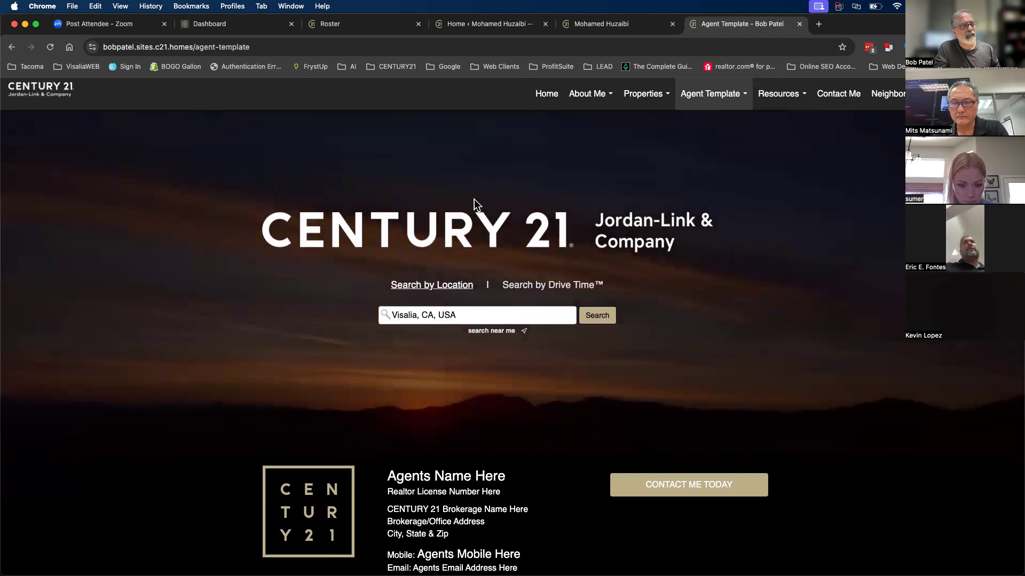
{"action": "scroll", "coordinate": [547, 305], "scroll_direction": "up", "scroll_amount": 2}
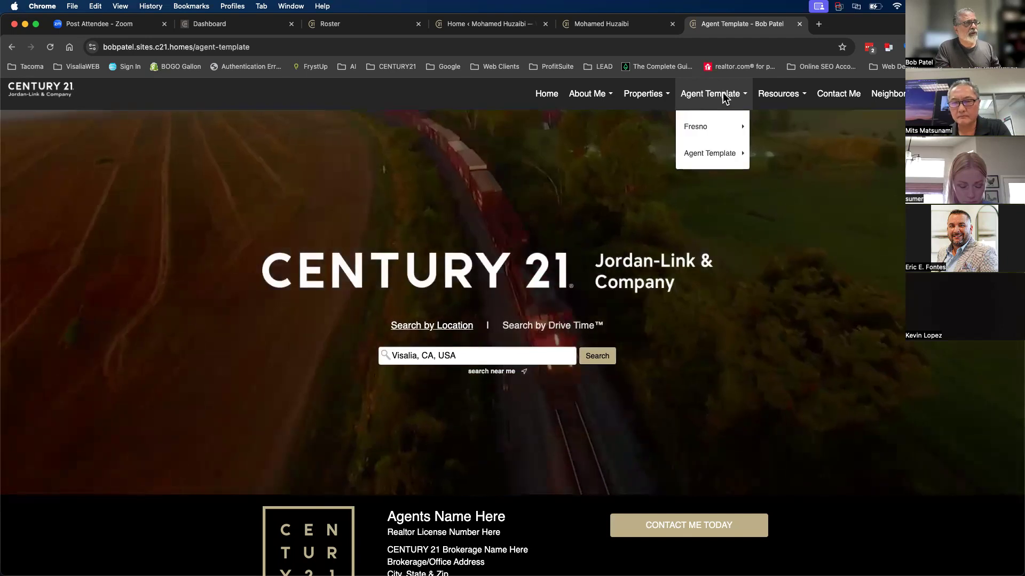
- Follow Agent Template > Template Link to reach the template file
{"action": "left_click", "coordinate": [722, 94]}
{"action": "mouse_move", "coordinate": [724, 98]}
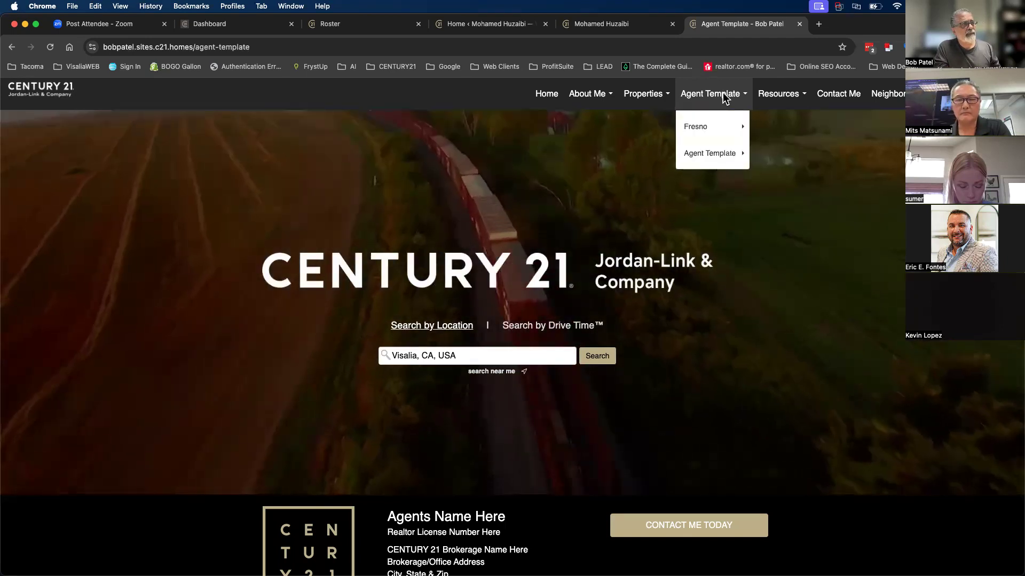
{"action": "mouse_move", "coordinate": [722, 155]}
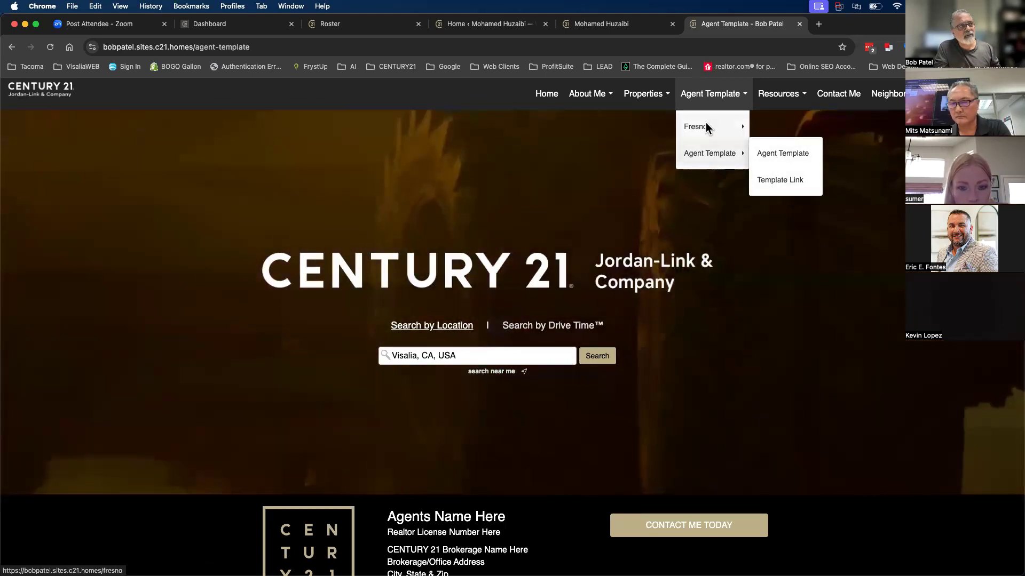
{"action": "mouse_move", "coordinate": [706, 125]}
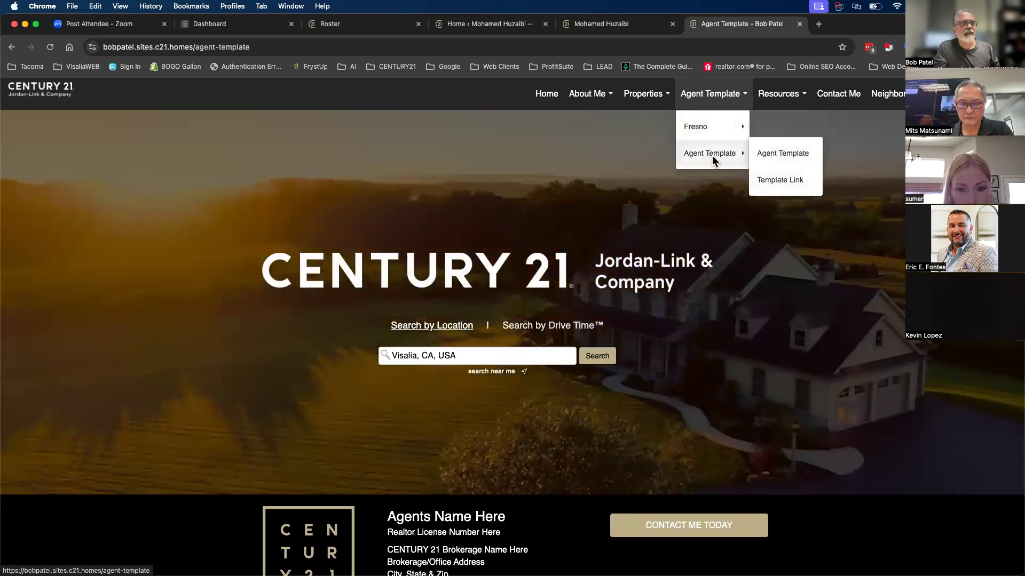
{"action": "left_click", "coordinate": [781, 180]}
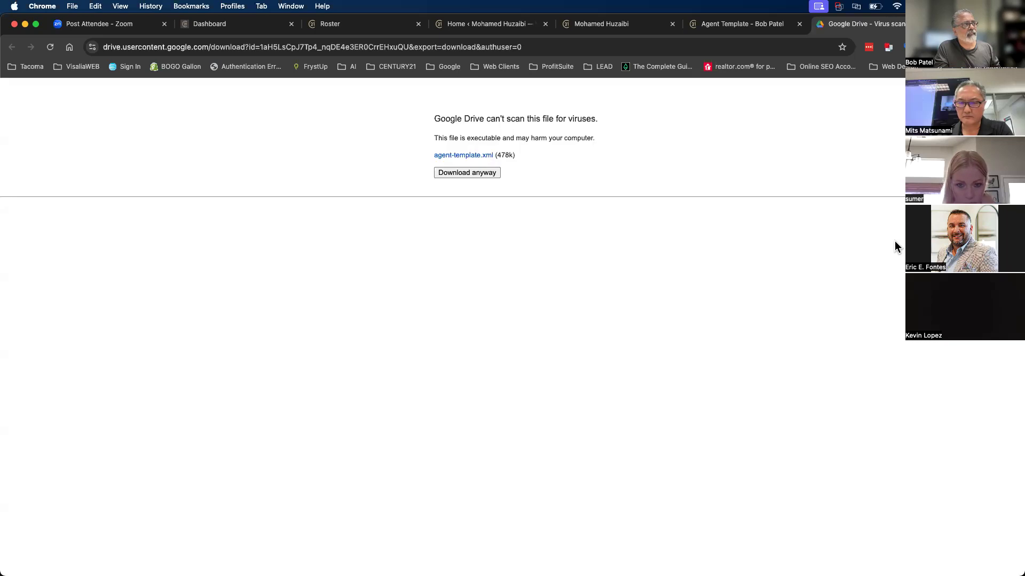
- Download the 478 KB agent-template.xml despite the scan warning, then go to the other site's admin dashboard
{"action": "left_click", "coordinate": [472, 172]}
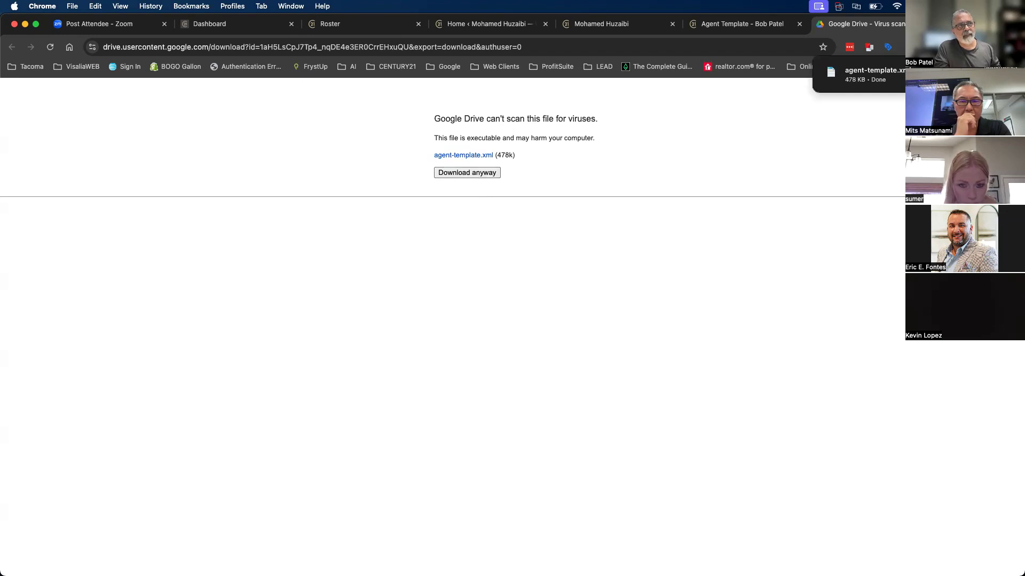
{"action": "left_click", "coordinate": [974, 47]}
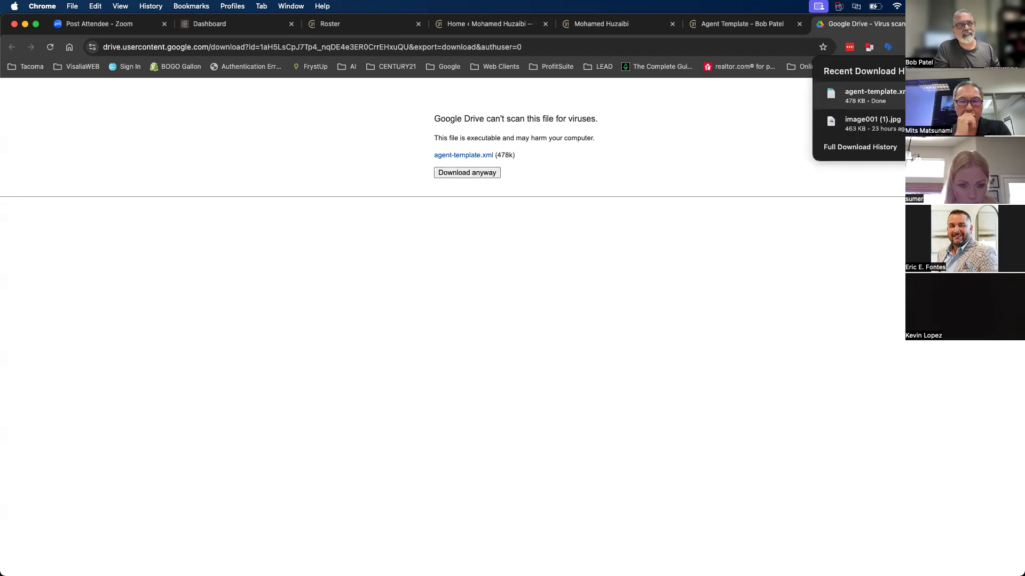
{"action": "left_click", "coordinate": [733, 147]}
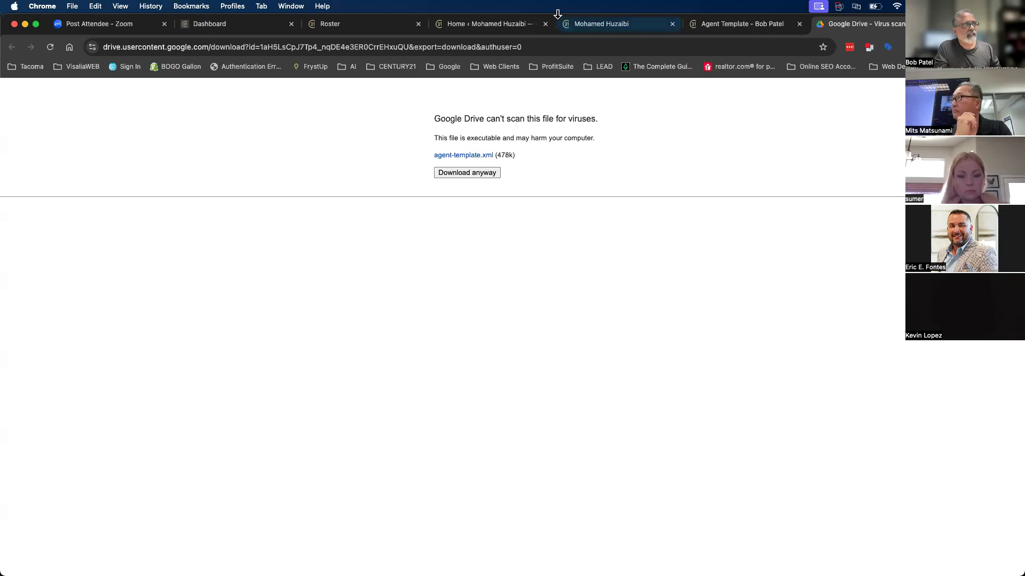
{"action": "left_click", "coordinate": [589, 27]}
{"action": "left_click", "coordinate": [530, 22]}
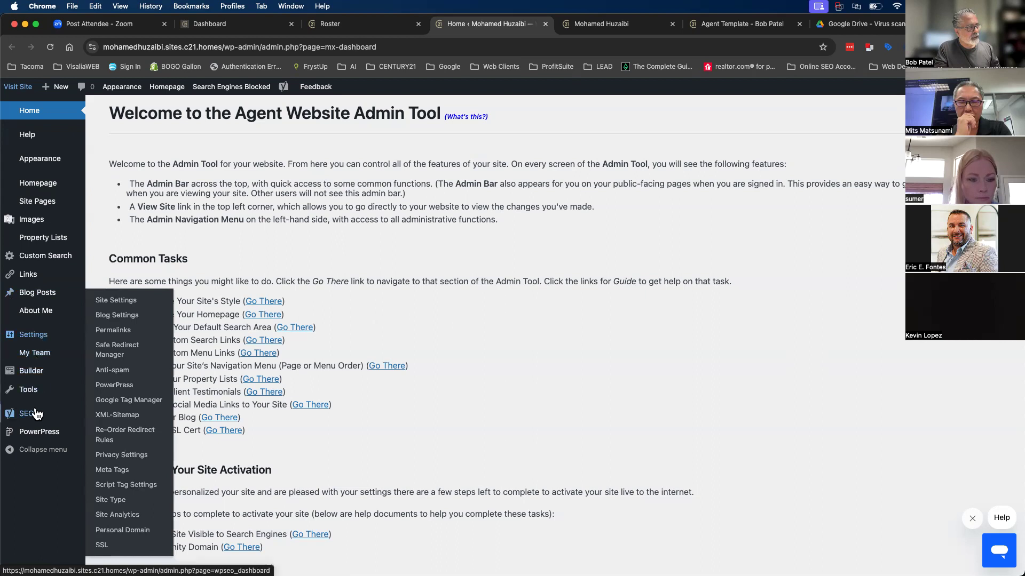
- Go to Tools > Import in the admin sidebar to list the importers
{"action": "mouse_move", "coordinate": [28, 393]}
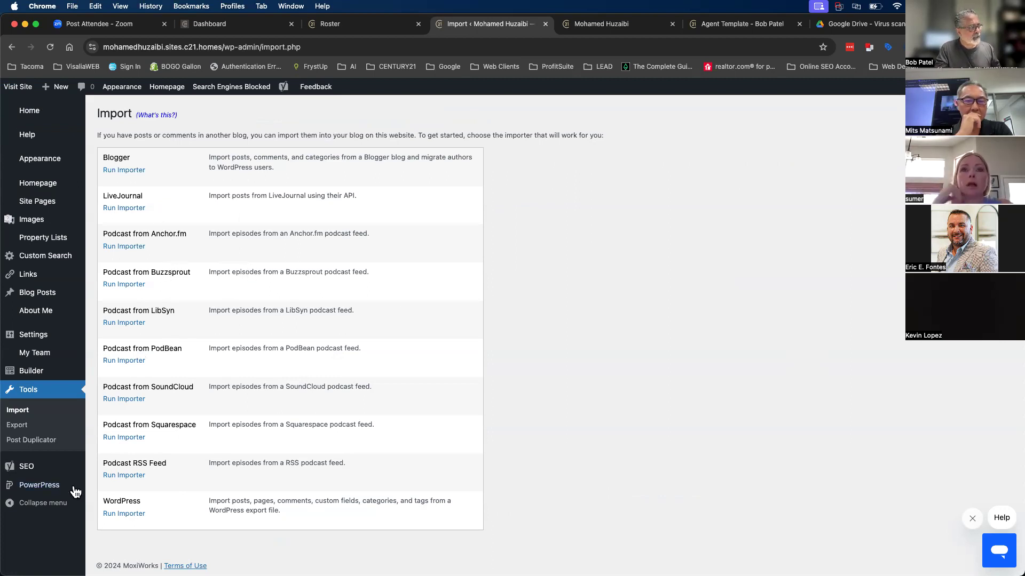
- Import agent-template.xml with the WordPress importer, assigning the existing user and downloading attachments
{"action": "left_click", "coordinate": [133, 518]}
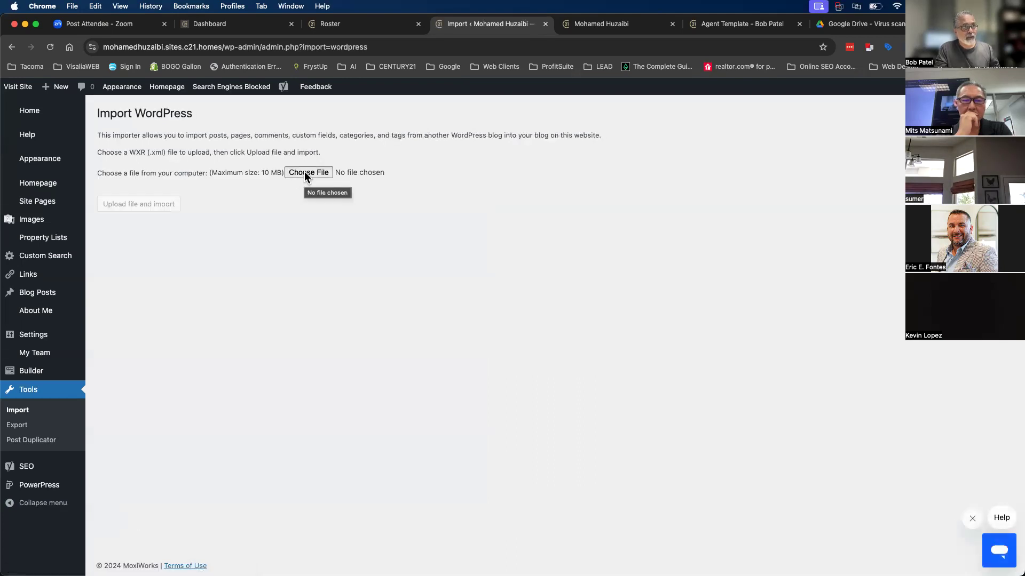
{"action": "left_click", "coordinate": [308, 173]}
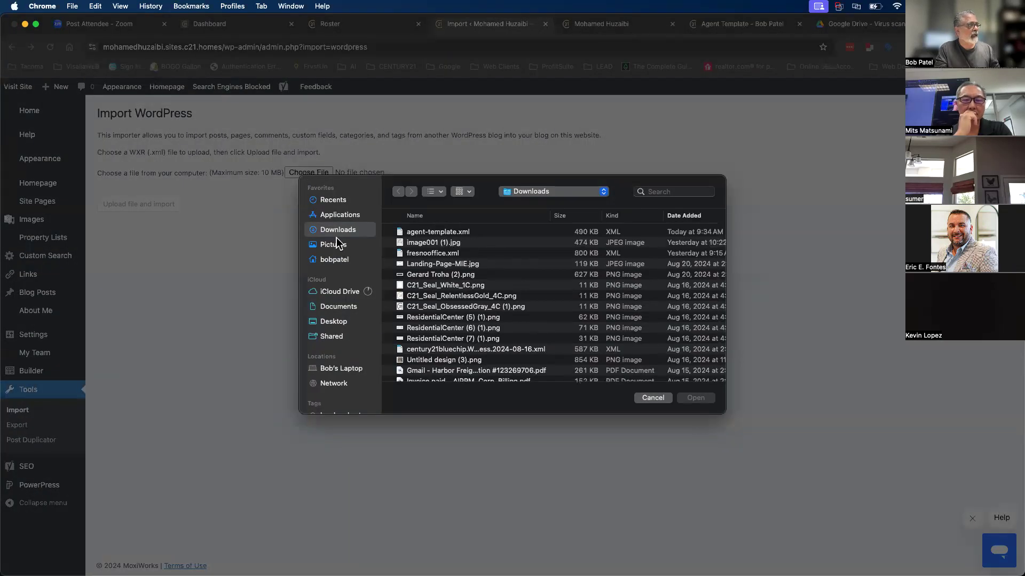
{"action": "left_click", "coordinate": [442, 233]}
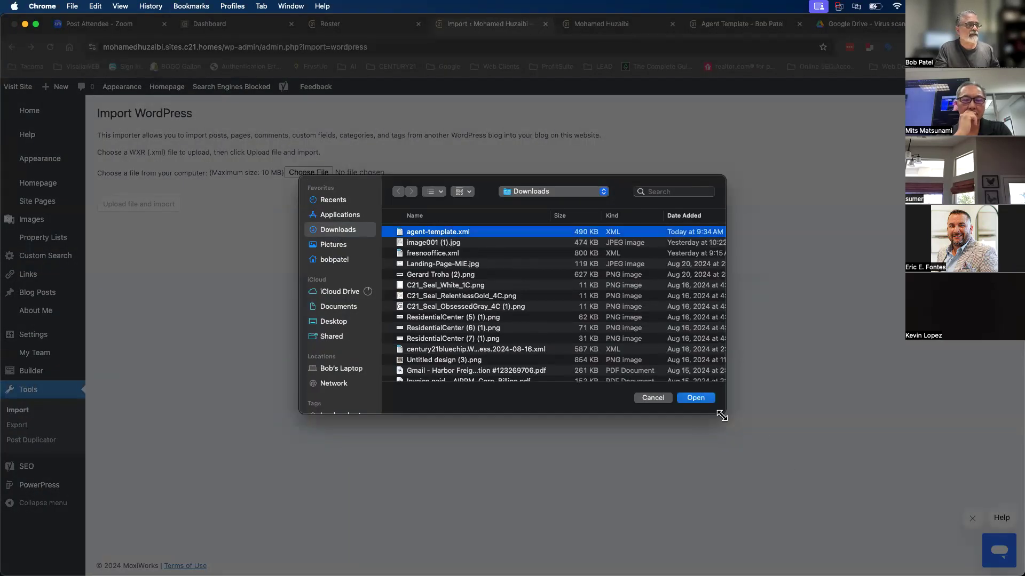
{"action": "left_click", "coordinate": [696, 398]}
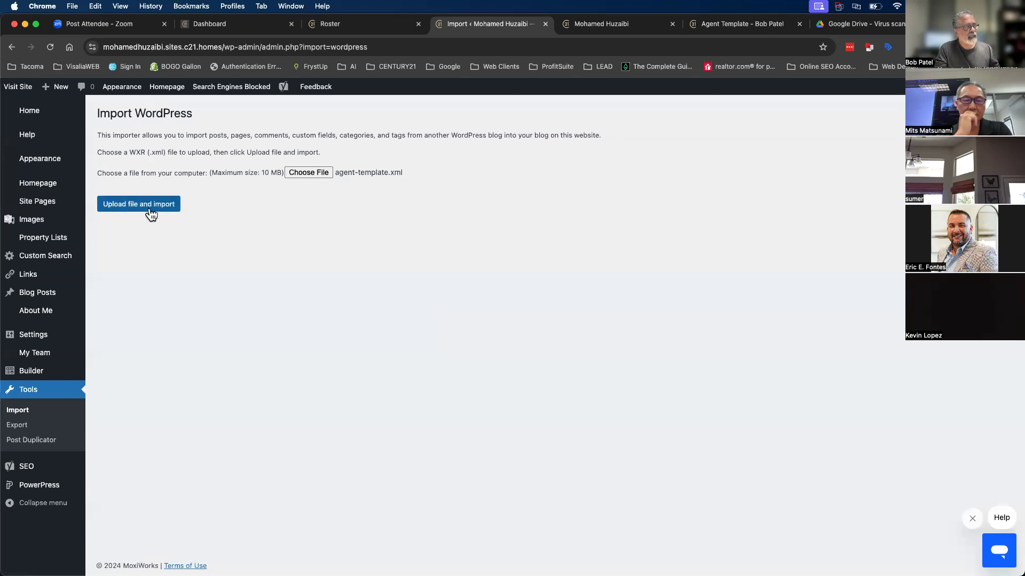
{"action": "left_click", "coordinate": [339, 188]}
{"action": "left_click", "coordinate": [343, 198]}
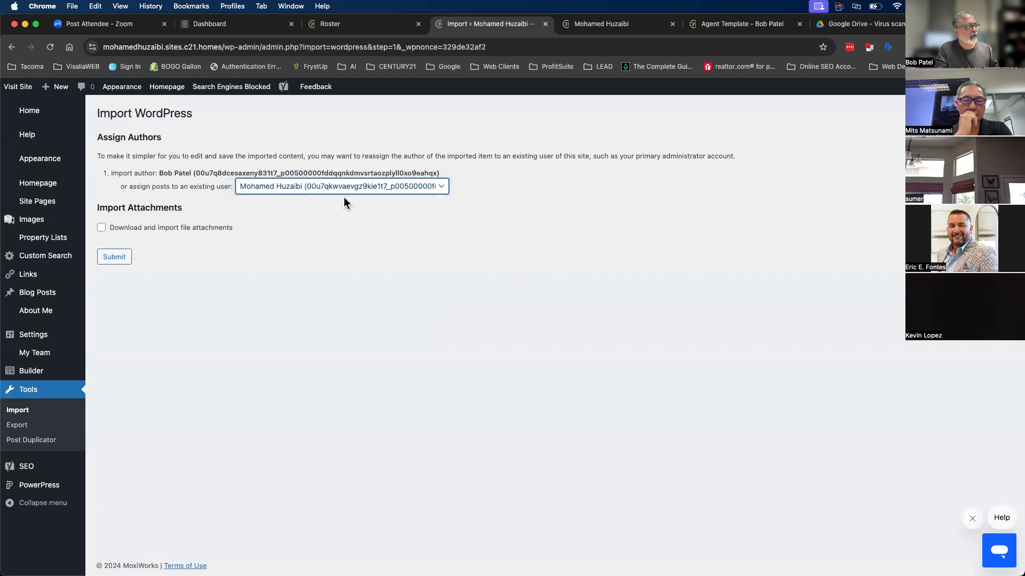
{"action": "left_click_drag", "start_coordinate": [115, 229], "coordinate": [154, 233]}
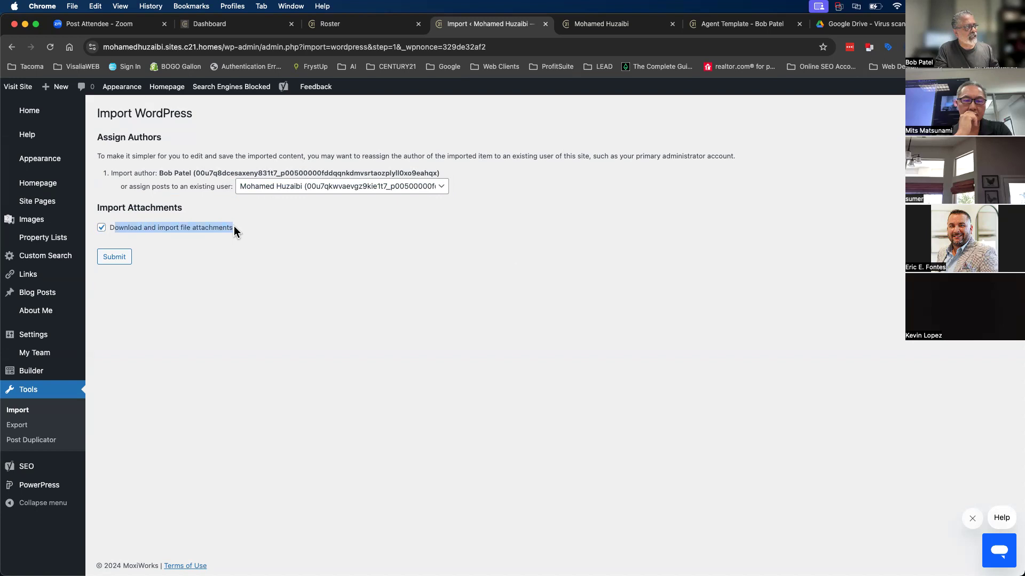
{"action": "left_click", "coordinate": [186, 265]}
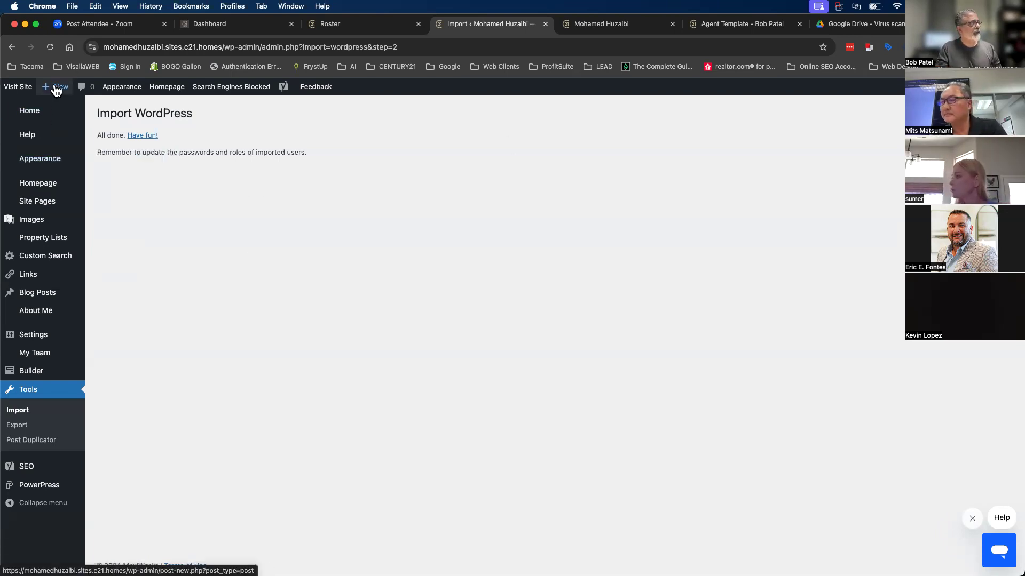
- Add a new page of type Custom Page from the + New menu
{"action": "mouse_move", "coordinate": [58, 94]}
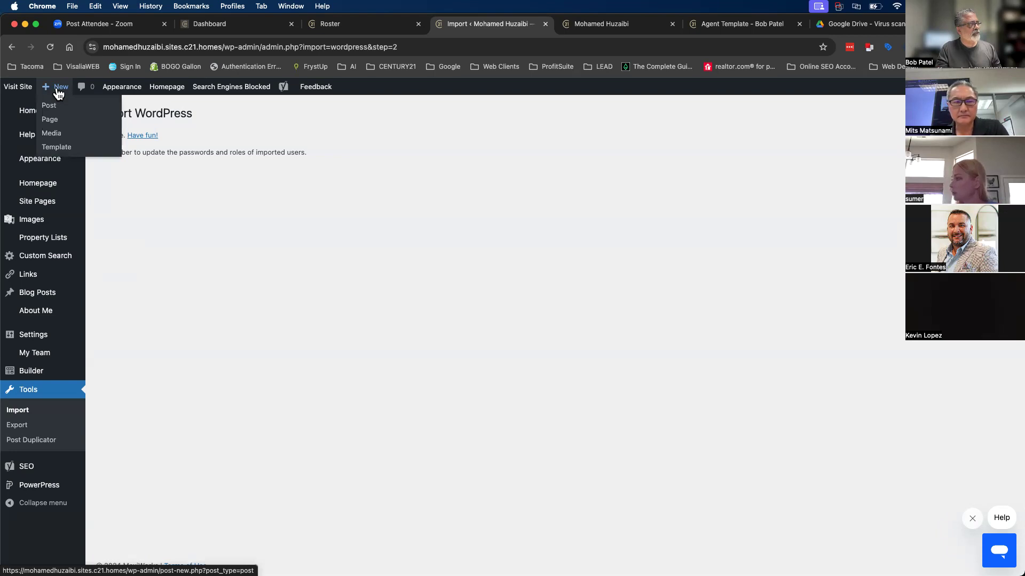
{"action": "left_click", "coordinate": [50, 123]}
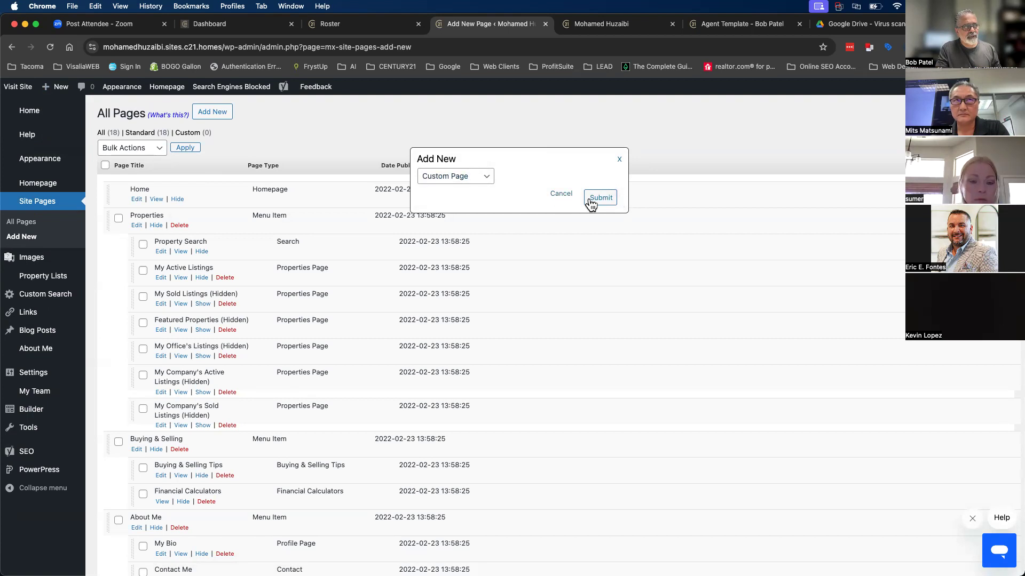
{"action": "left_click", "coordinate": [451, 182]}
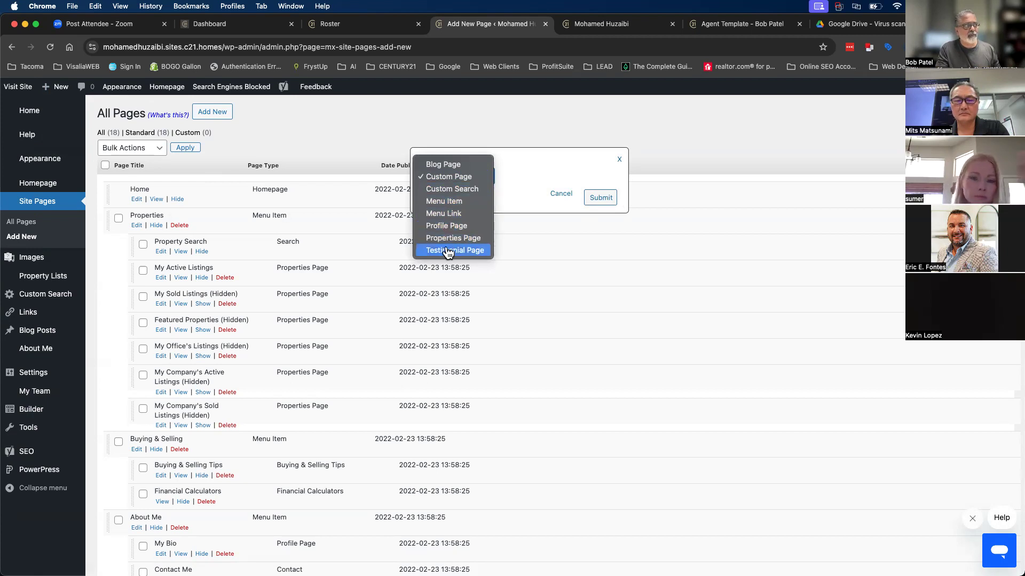
{"action": "left_click", "coordinate": [549, 171]}
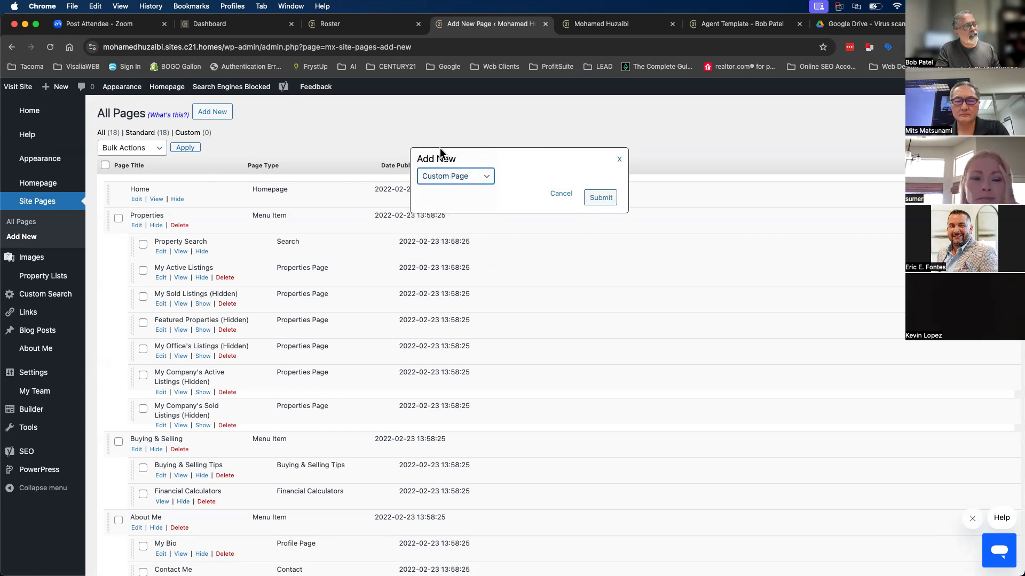
{"action": "left_click", "coordinate": [601, 198]}
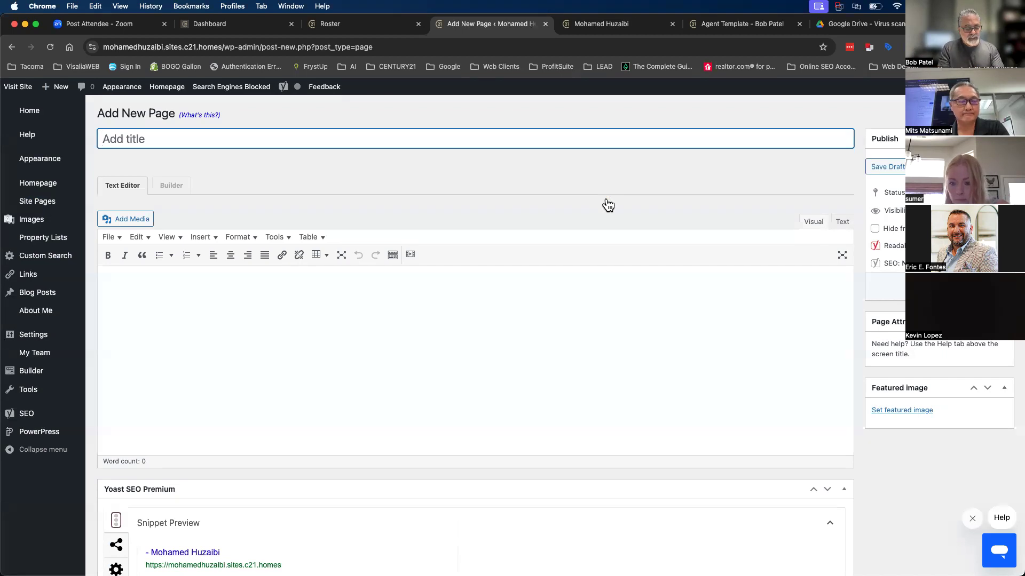
- Title the page 'Home' and launch it in Beaver Builder
{"action": "type", "text": "Home"}
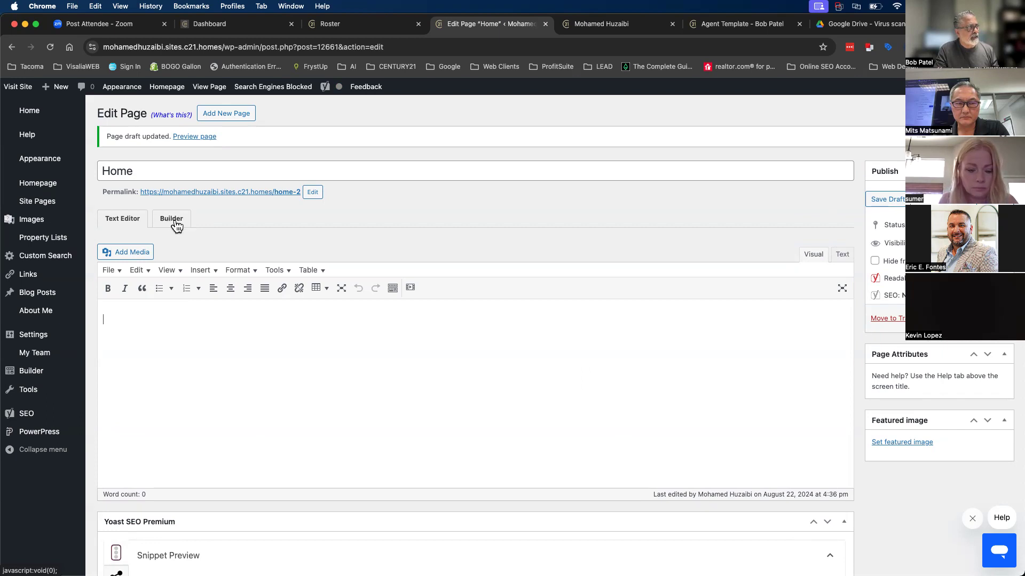
{"action": "left_click", "coordinate": [172, 217]}
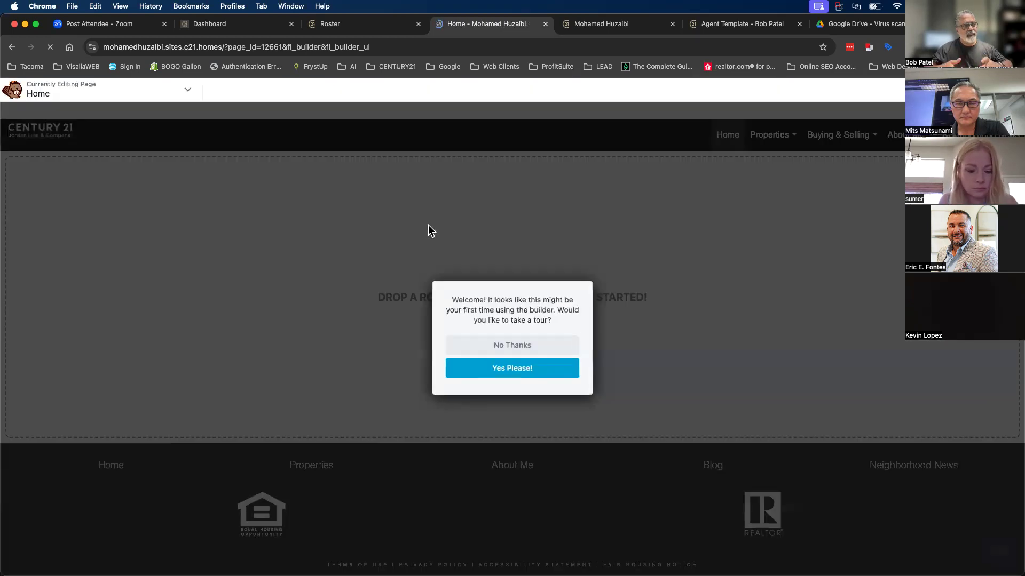
- Decline the welcome tour and browse the row layouts, templates and saved content tabs
{"action": "left_click", "coordinate": [512, 346]}
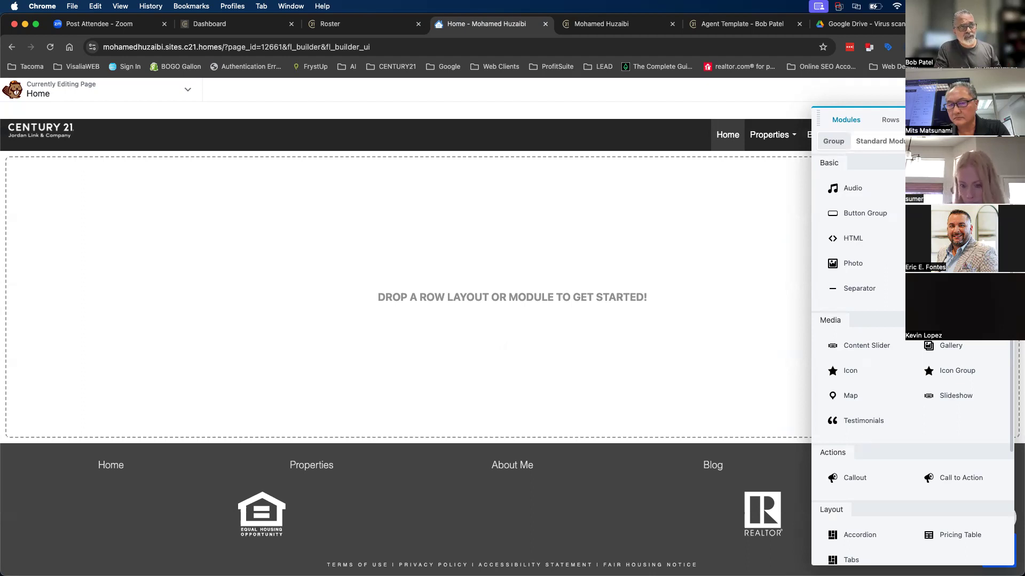
{"action": "left_click", "coordinate": [890, 121]}
{"action": "left_click", "coordinate": [937, 120]}
{"action": "left_click", "coordinate": [985, 120]}
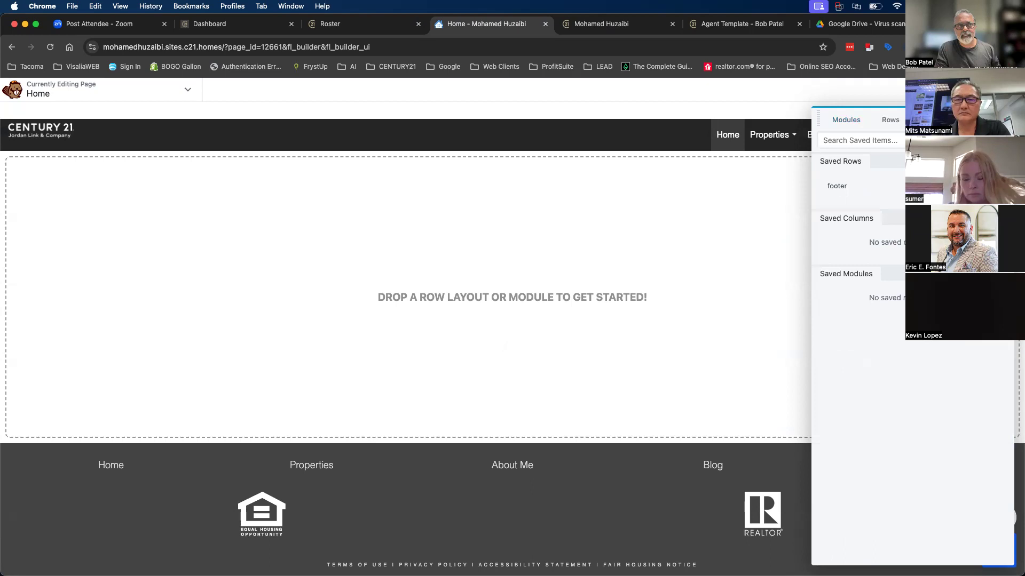
{"action": "left_click", "coordinate": [891, 120]}
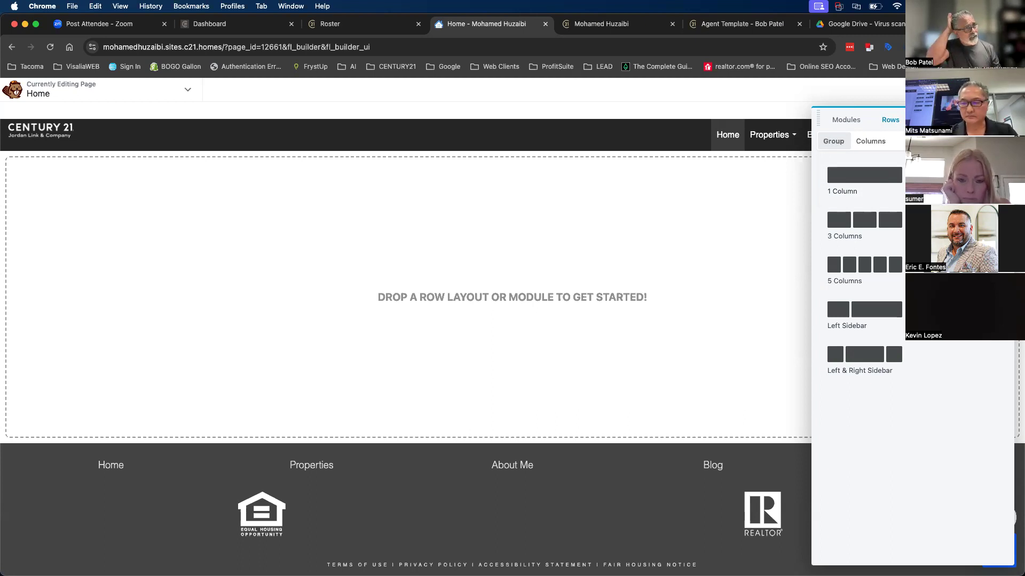
- Switch the template list to the Saved Templates group showing Blank and Agent Template
{"action": "left_click", "coordinate": [937, 120]}
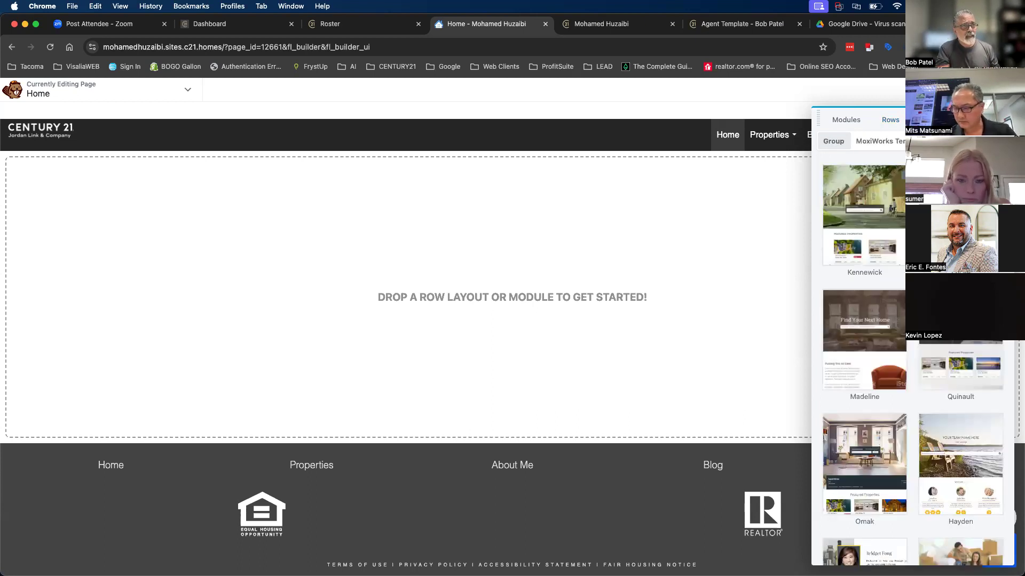
{"action": "left_click", "coordinate": [900, 143]}
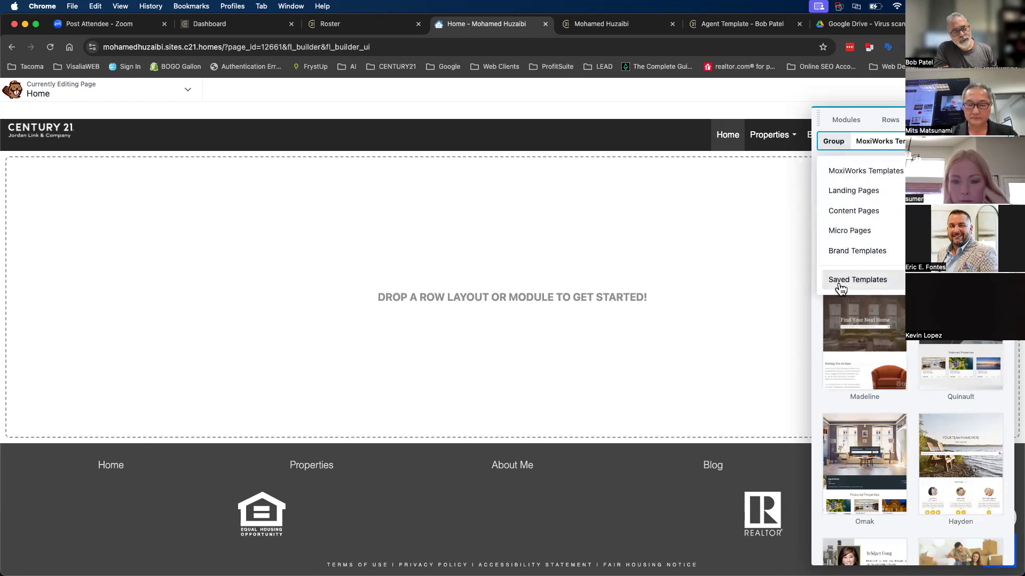
{"action": "left_click", "coordinate": [869, 283]}
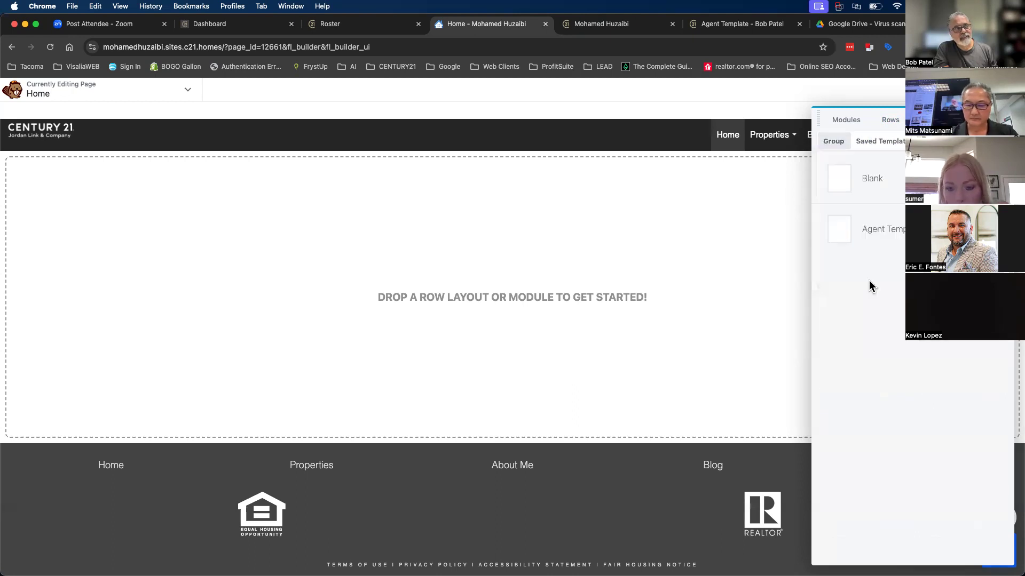
- Apply Agent Template to the Home page and review its hero, agent block and Featured Brokerage Properties
{"action": "left_click", "coordinate": [899, 235]}
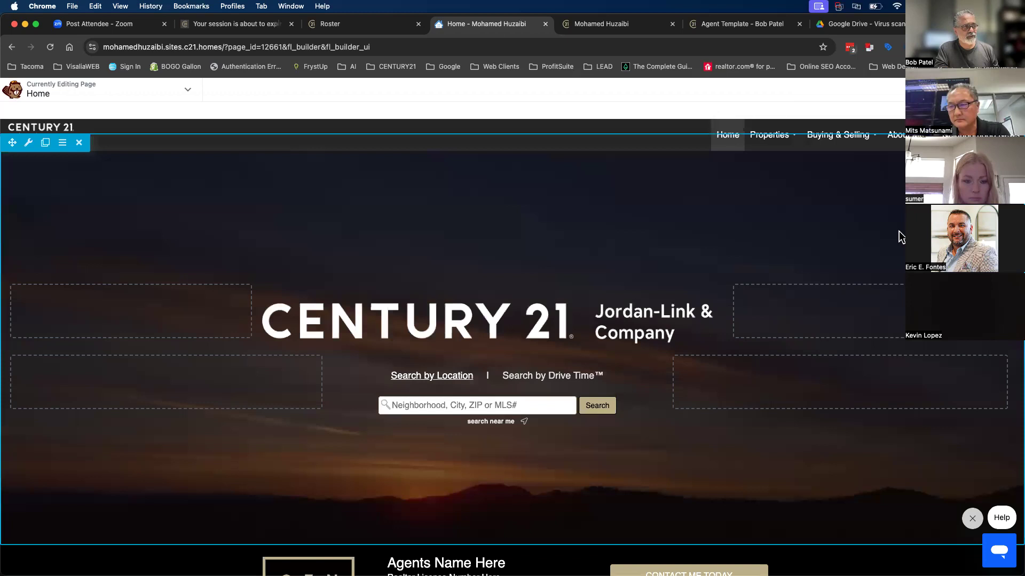
{"action": "scroll", "coordinate": [808, 320], "scroll_direction": "down", "scroll_amount": 12}
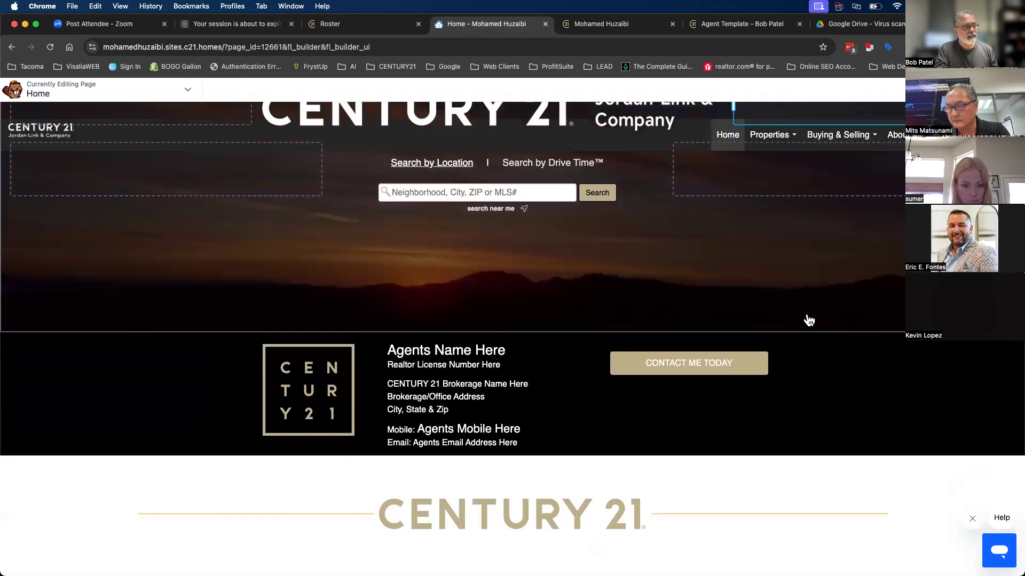
{"action": "scroll", "coordinate": [808, 320], "scroll_direction": "down", "scroll_amount": 5}
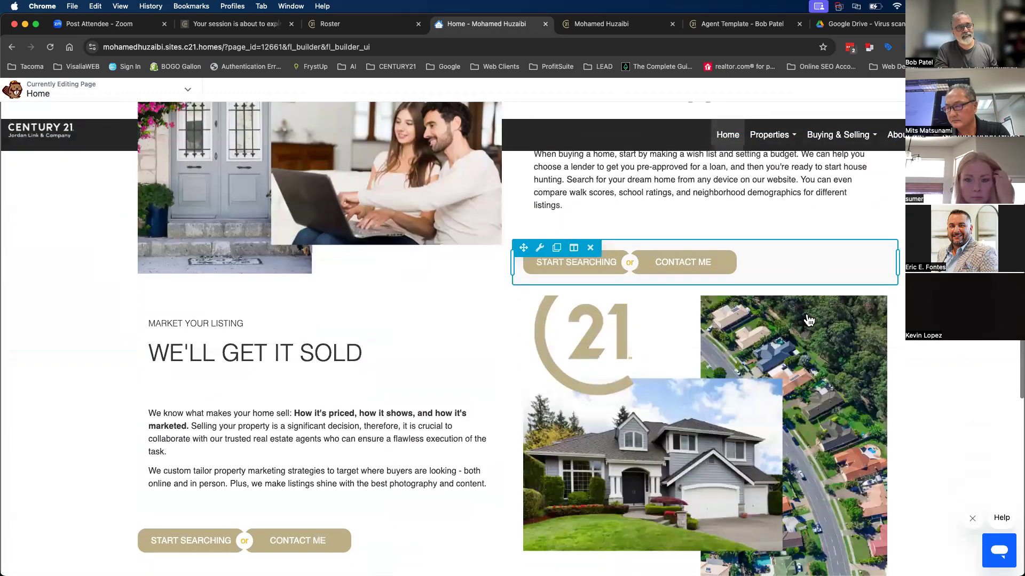
{"action": "scroll", "coordinate": [808, 320], "scroll_direction": "up", "scroll_amount": 15}
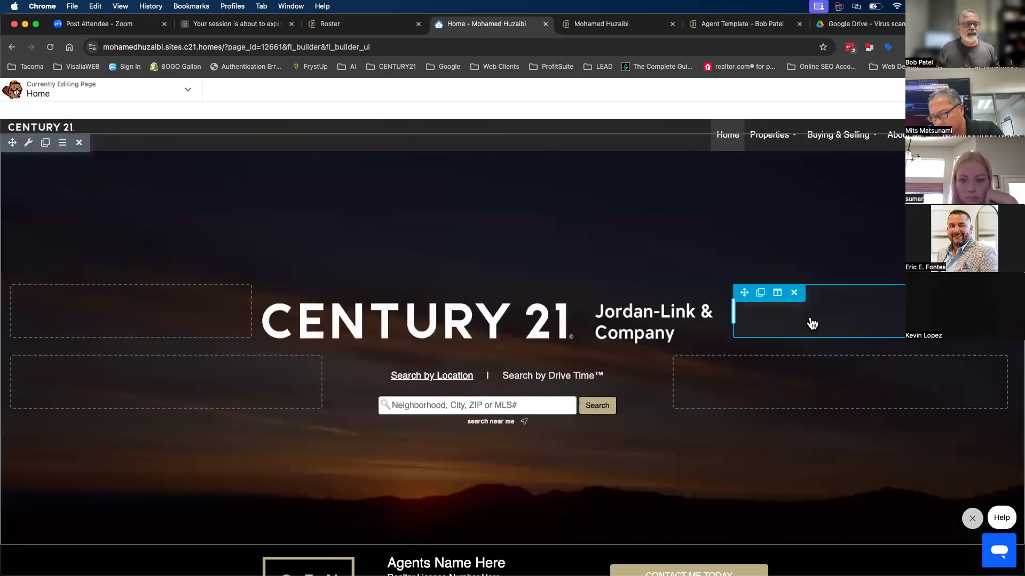
{"action": "scroll", "coordinate": [811, 323], "scroll_direction": "down", "scroll_amount": 6}
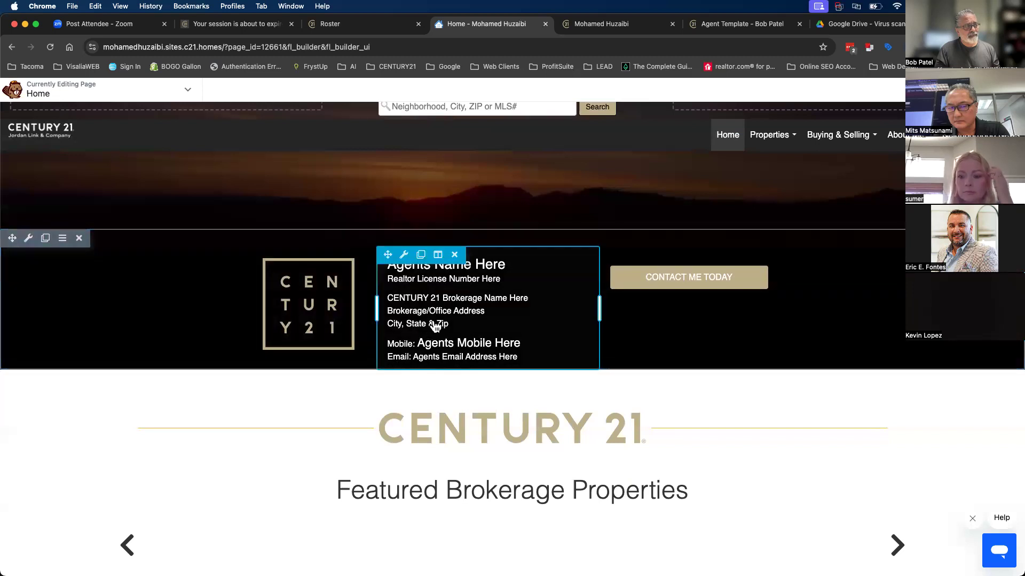
- Open and close the agent info text settings, then browse the content panel's rows and modules
{"action": "left_click", "coordinate": [468, 303]}
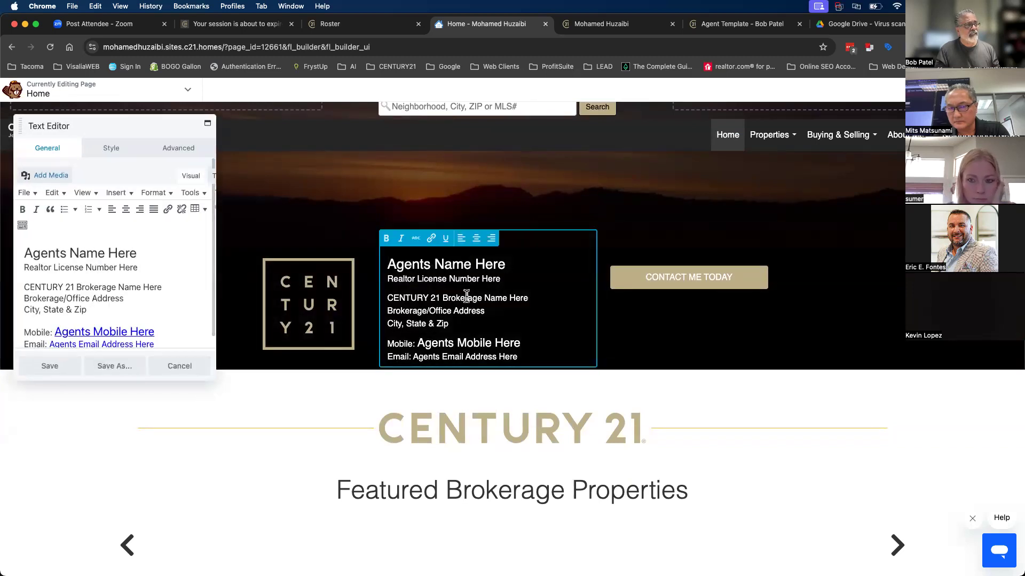
{"action": "left_click", "coordinate": [201, 362]}
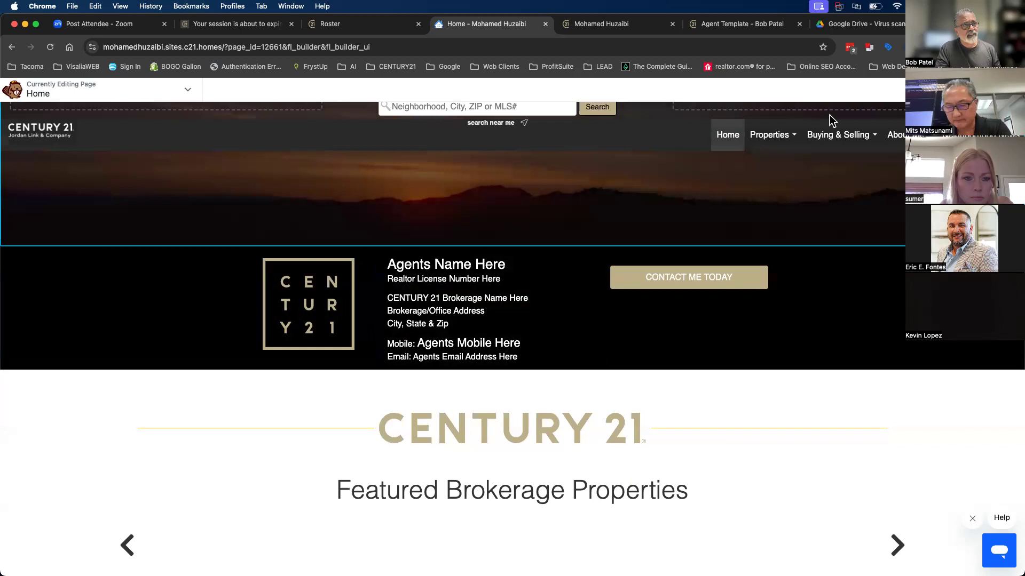
{"action": "left_click", "coordinate": [975, 89]}
{"action": "left_click", "coordinate": [893, 122]}
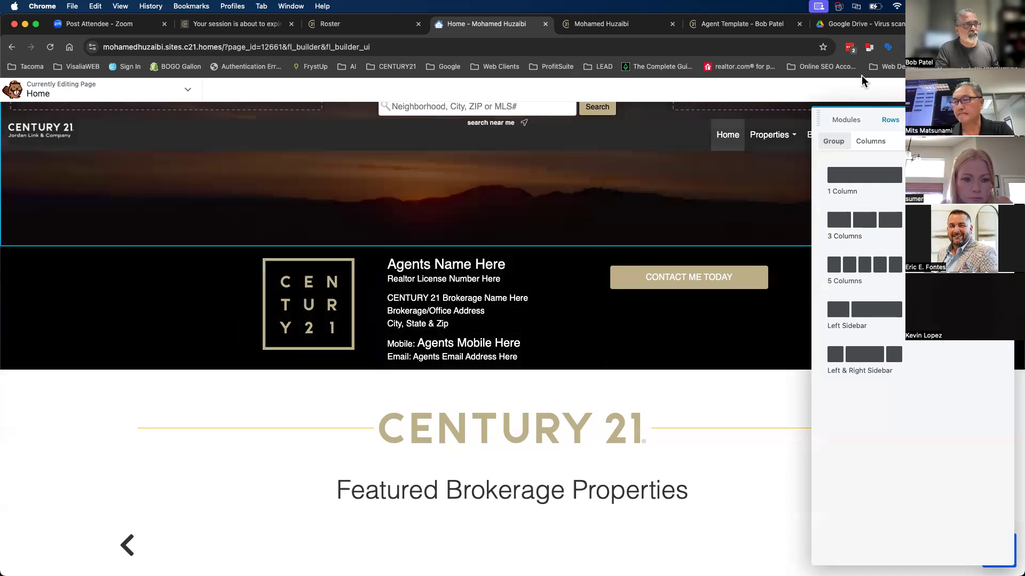
{"action": "left_click", "coordinate": [969, 90]}
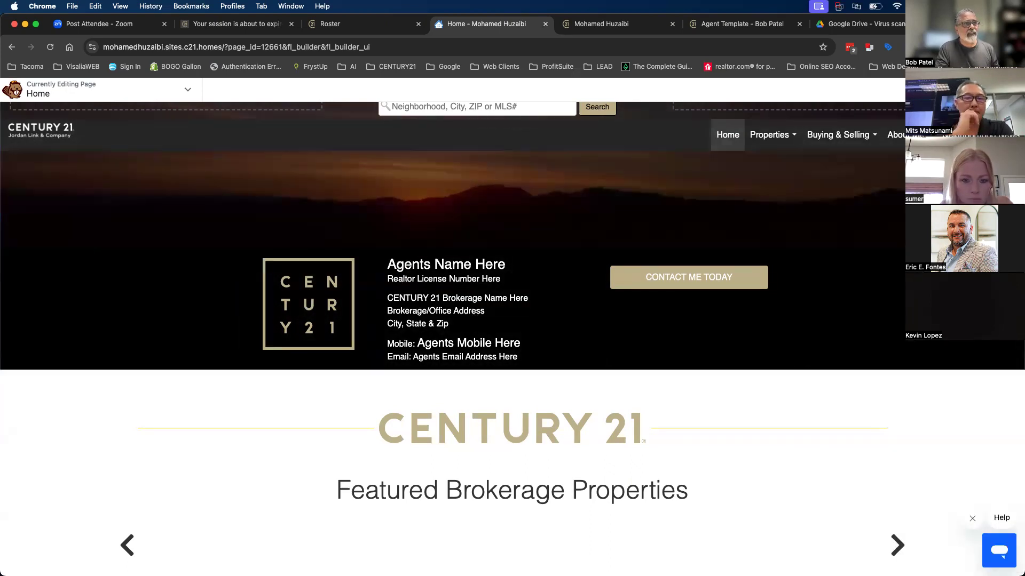
{"action": "left_click", "coordinate": [969, 90]}
{"action": "left_click", "coordinate": [861, 122]}
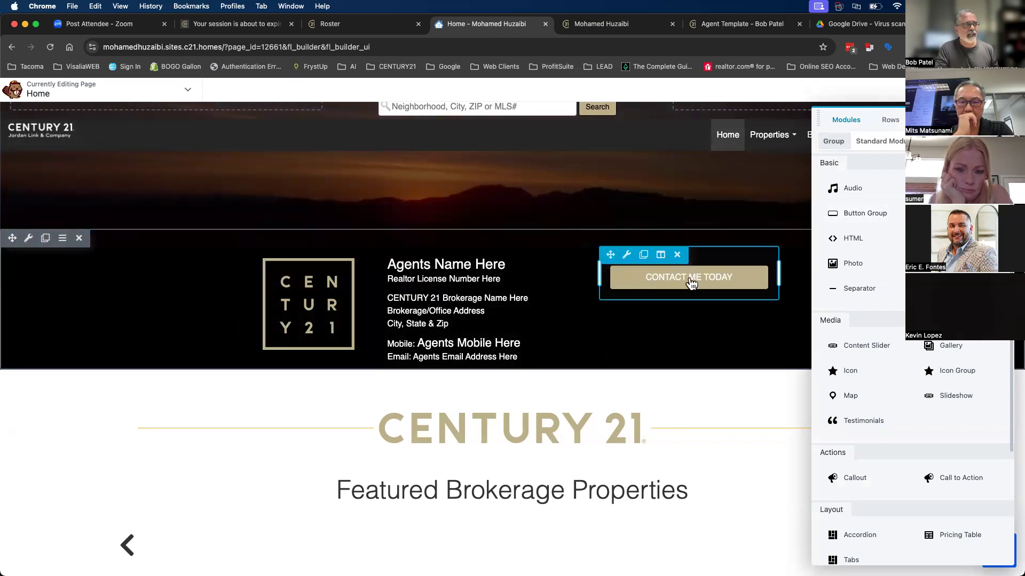
- Reopen the agent info text and replace 'Agents Name Here' with the agent's full name
{"action": "left_click", "coordinate": [464, 302]}
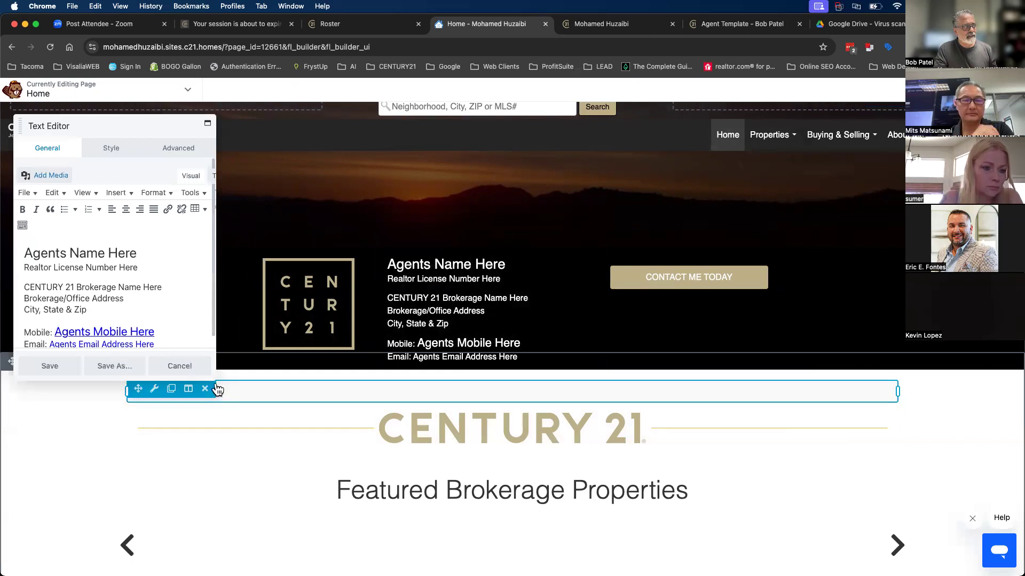
{"action": "left_click_drag", "start_coordinate": [214, 378], "coordinate": [368, 434]}
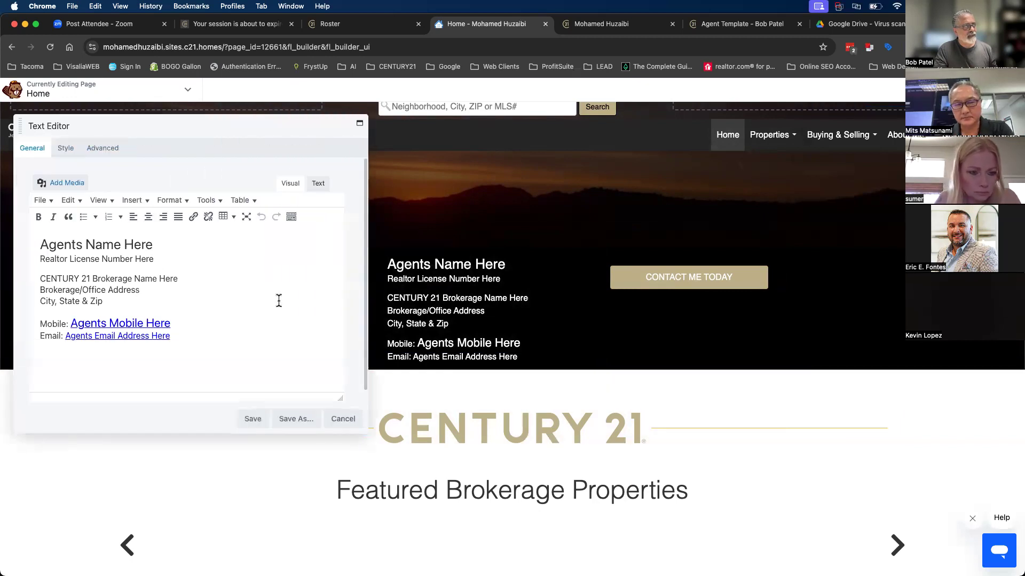
{"action": "left_click_drag", "start_coordinate": [201, 133], "coordinate": [568, 126]}
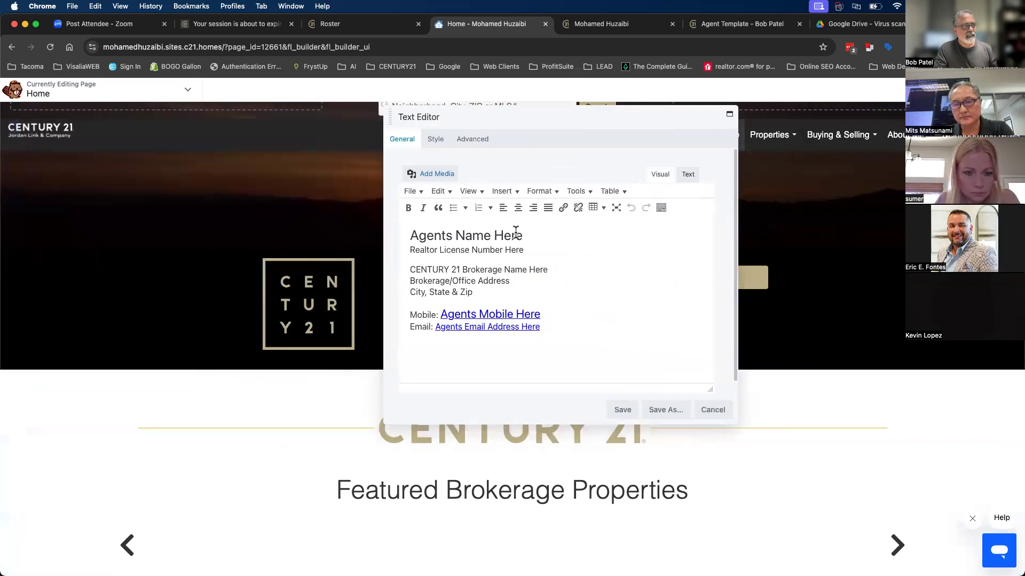
{"action": "triple_click", "coordinate": [444, 241]}
{"action": "type", "text": "MN"}
{"action": "key", "text": "BackSpace"}
{"action": "key", "text": "BackSpace"}
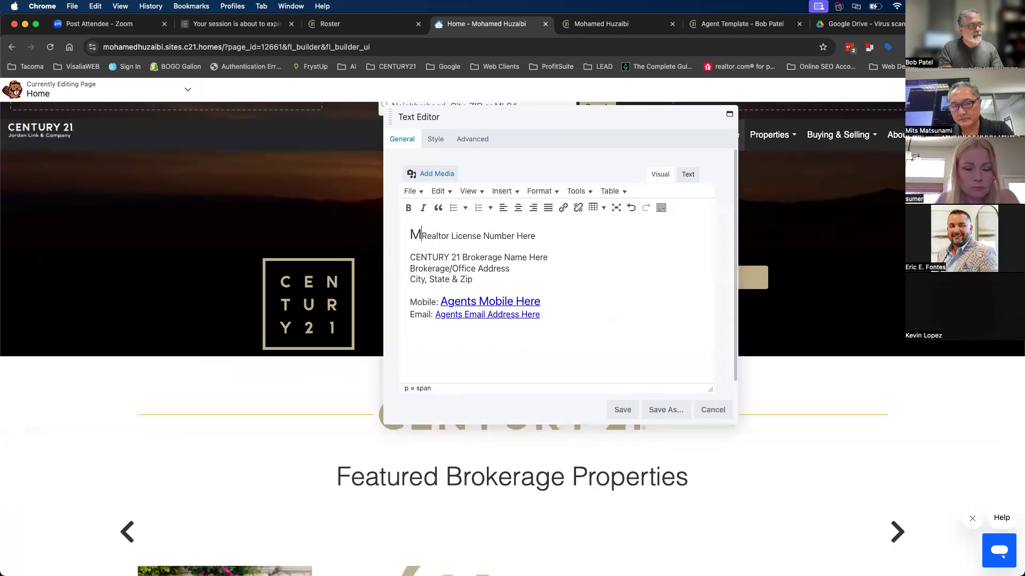
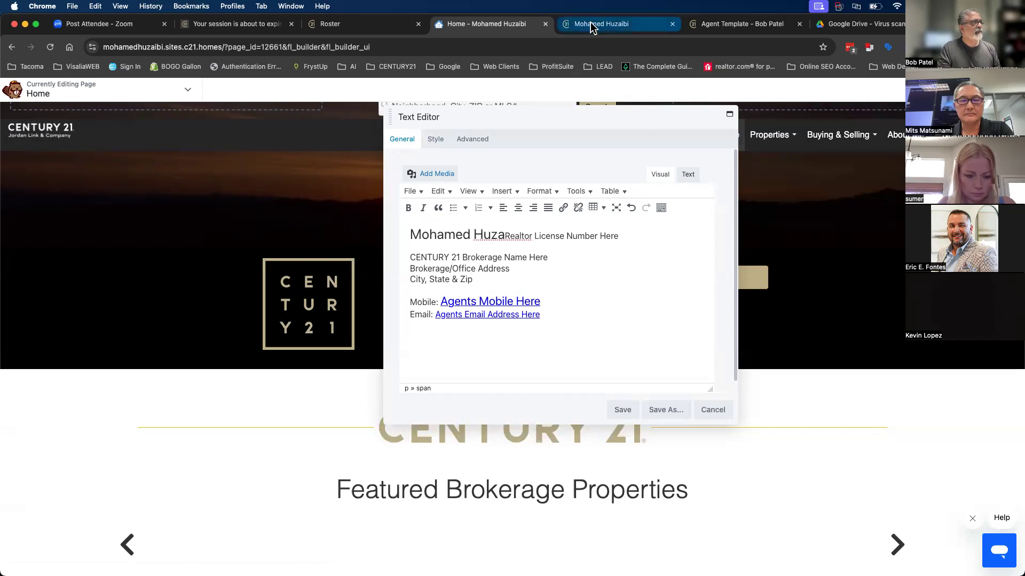
{"action": "type", "text": "ibi"}
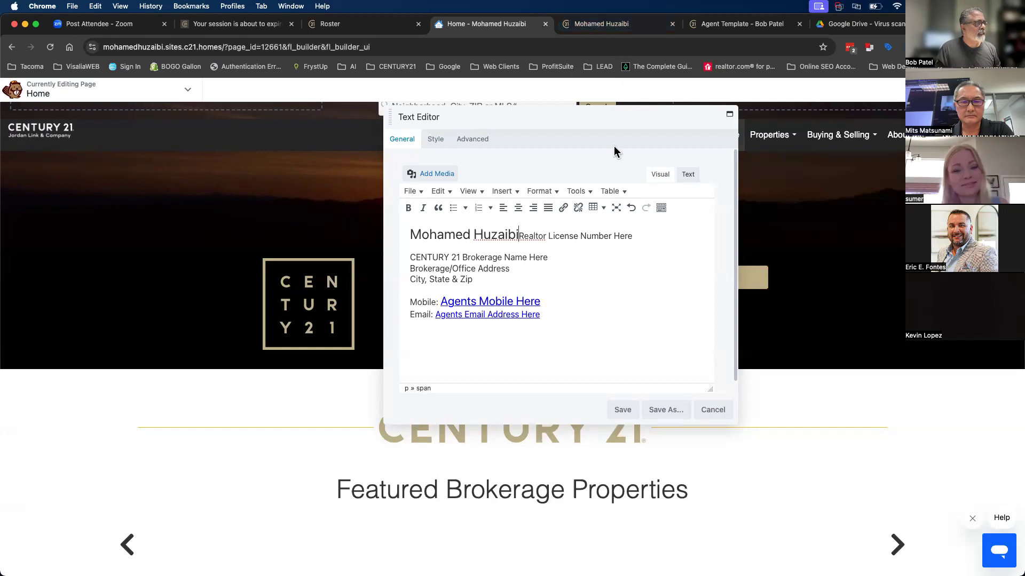
- Put the license on its own line and delete the Number Here, mobile and email placeholders
{"action": "key", "text": "shift+Return"}
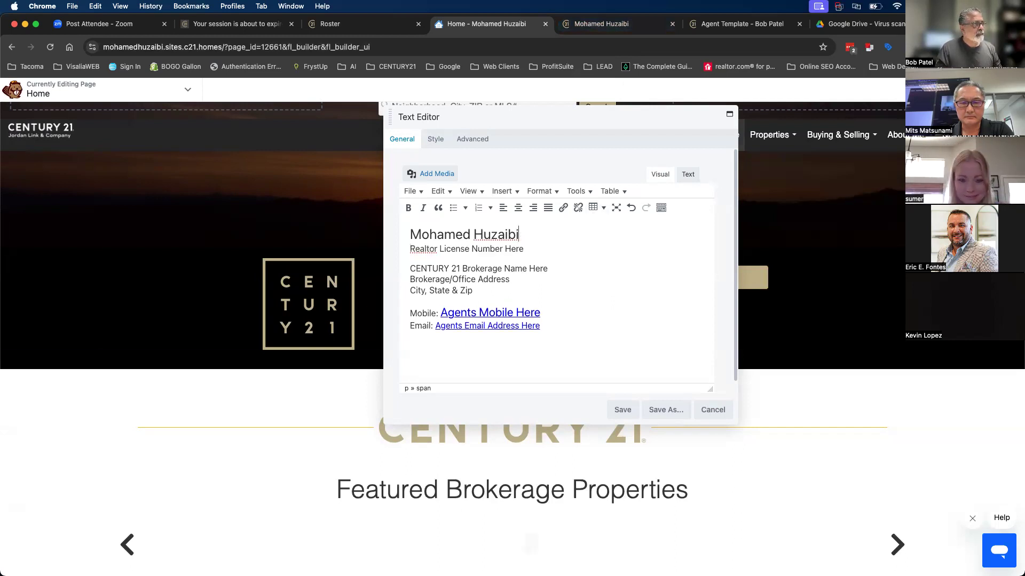
{"action": "left_click_drag", "start_coordinate": [472, 251], "coordinate": [502, 251]}
{"action": "key", "text": "BackSpace"}
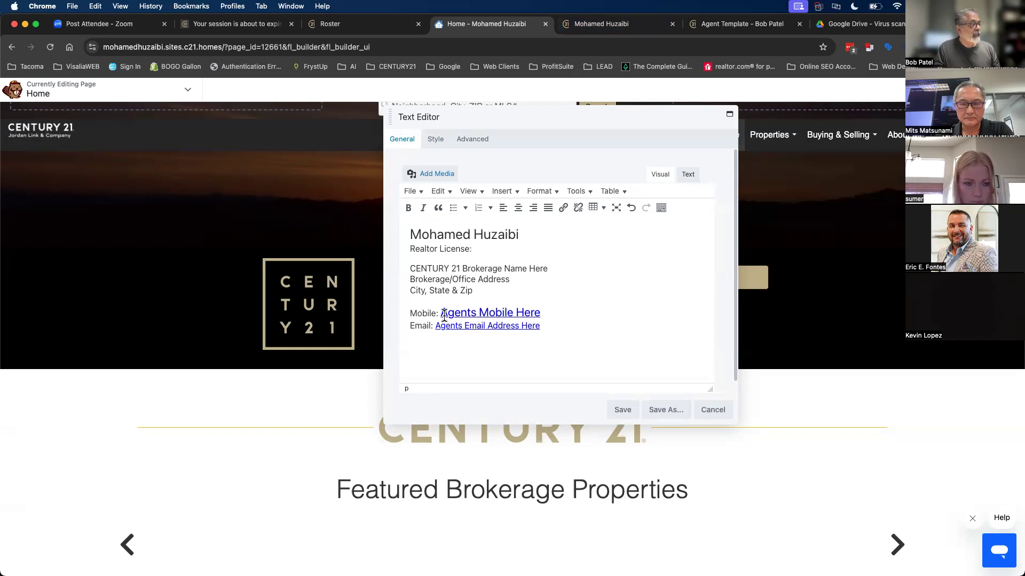
{"action": "left_click_drag", "start_coordinate": [441, 314], "coordinate": [553, 316]}
{"action": "key", "text": "BackSpace"}
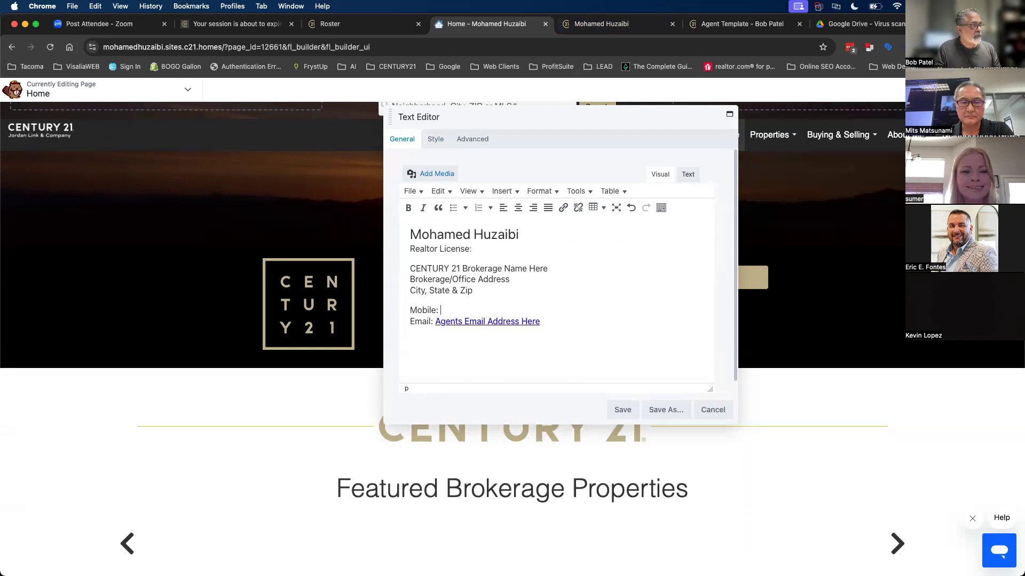
{"action": "left_click_drag", "start_coordinate": [437, 320], "coordinate": [540, 322]}
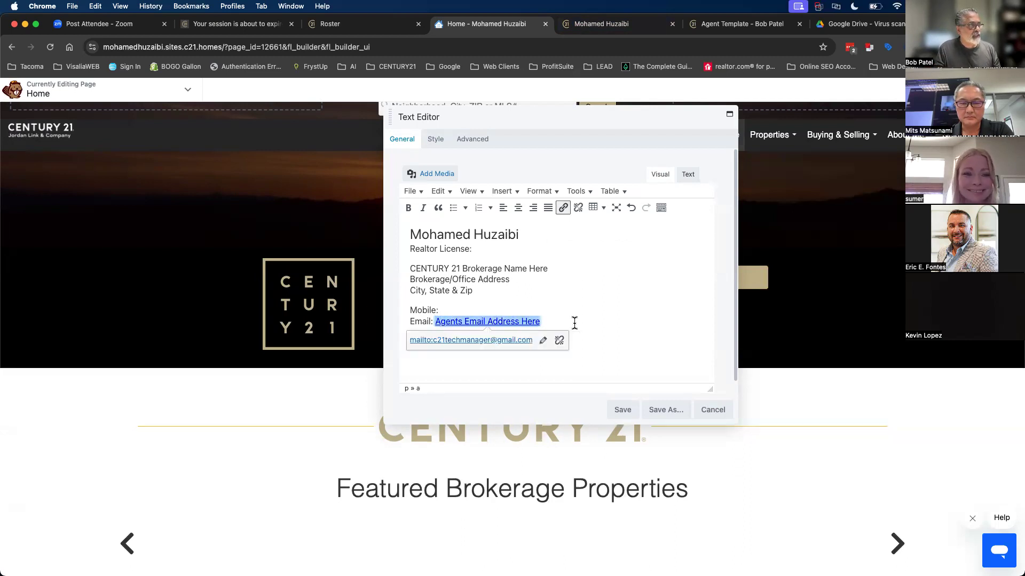
{"action": "key", "text": "BackSpace"}
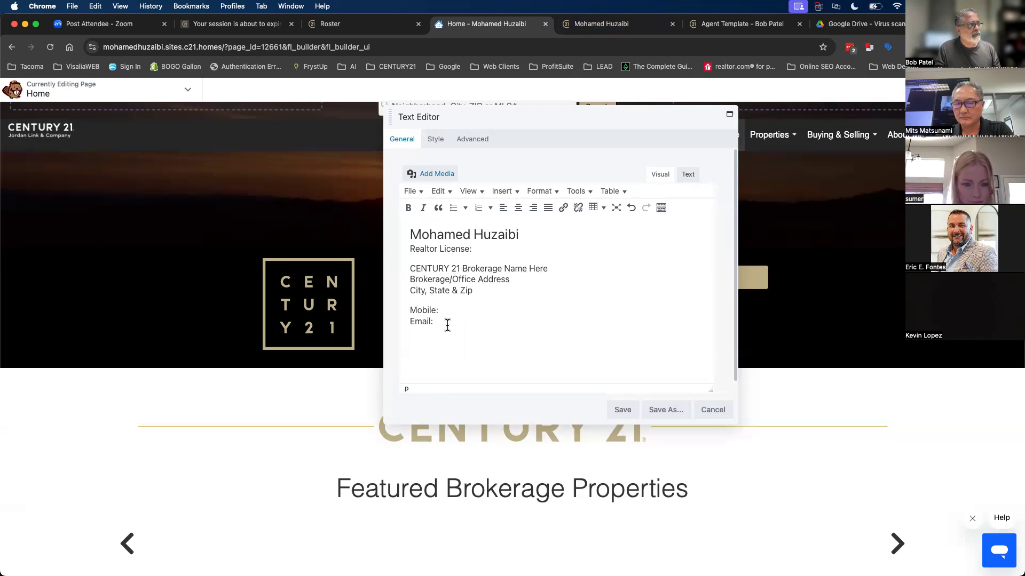
- Replace 'Brokerage Name Here' with 'Jordan-Link & Co.' and save the agent details text
{"action": "left_click", "coordinate": [479, 250]}
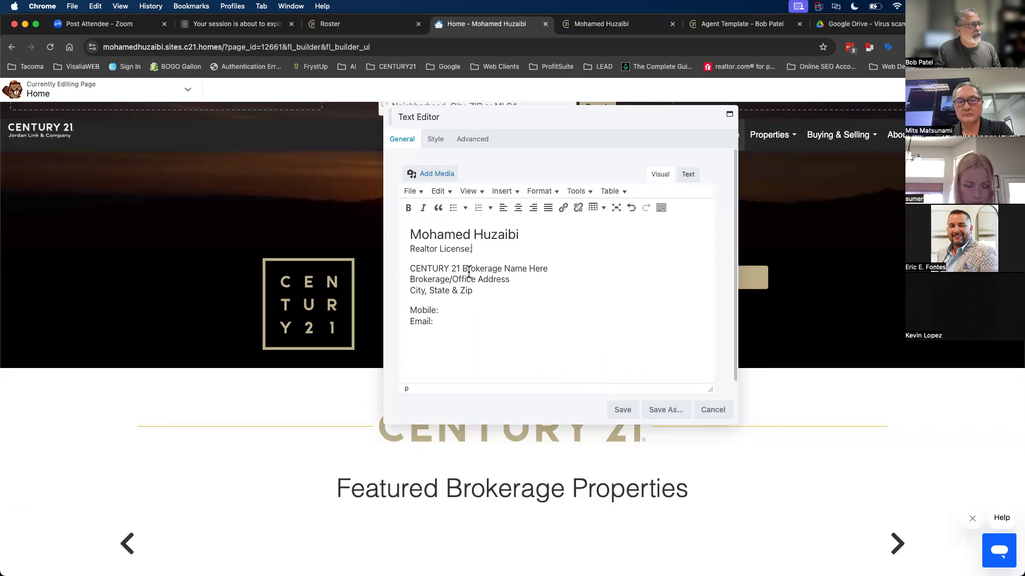
{"action": "left_click_drag", "start_coordinate": [463, 271], "coordinate": [554, 270]}
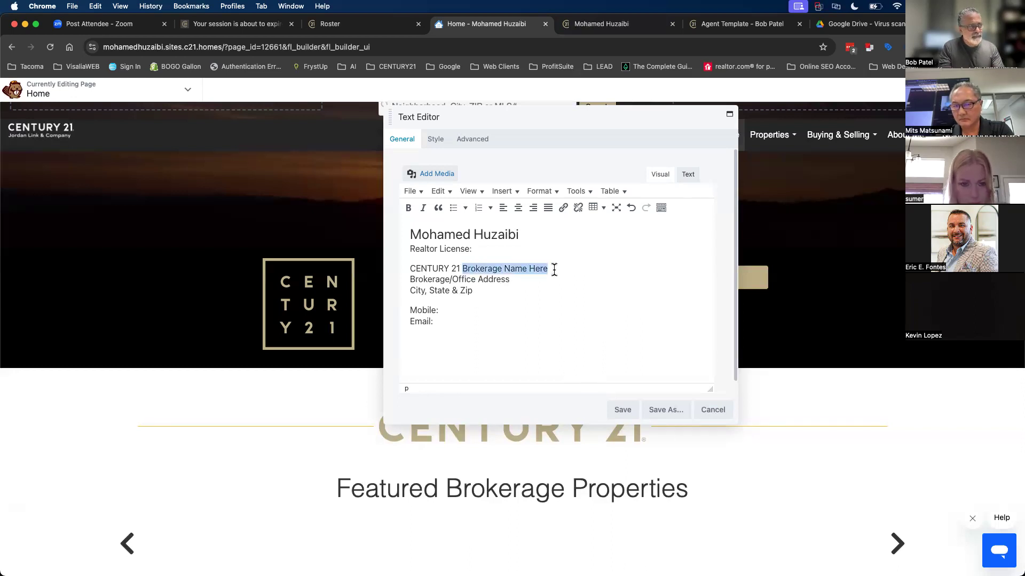
{"action": "type", "text": "JOrJKO"}
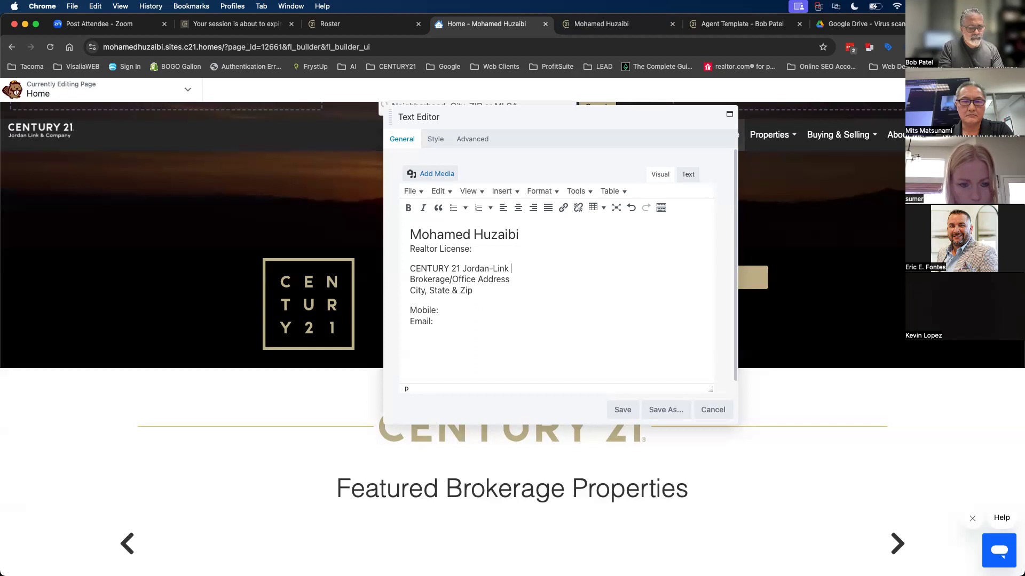
{"action": "type", "text": "."}
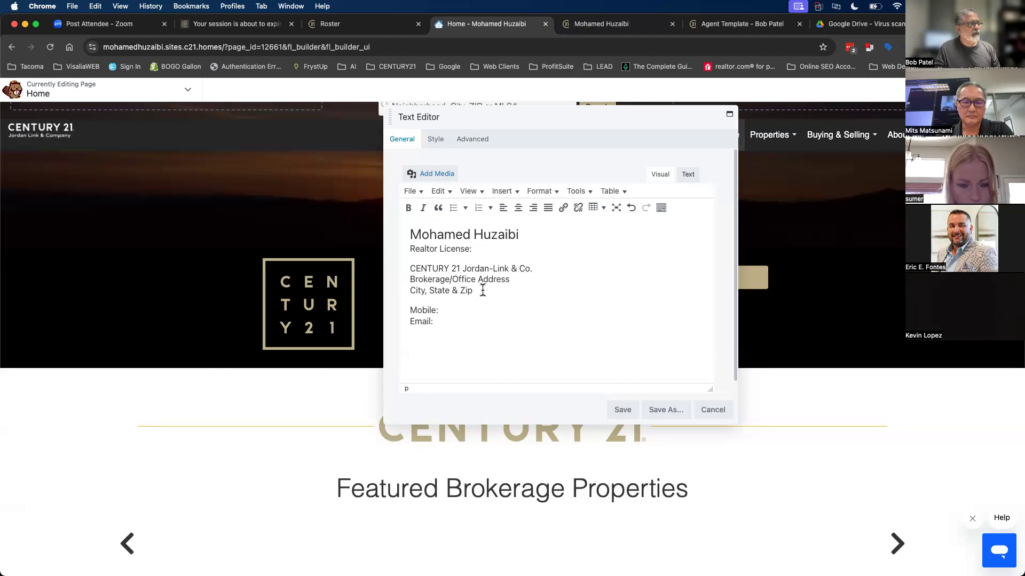
{"action": "left_click_drag", "start_coordinate": [417, 279], "coordinate": [479, 291]}
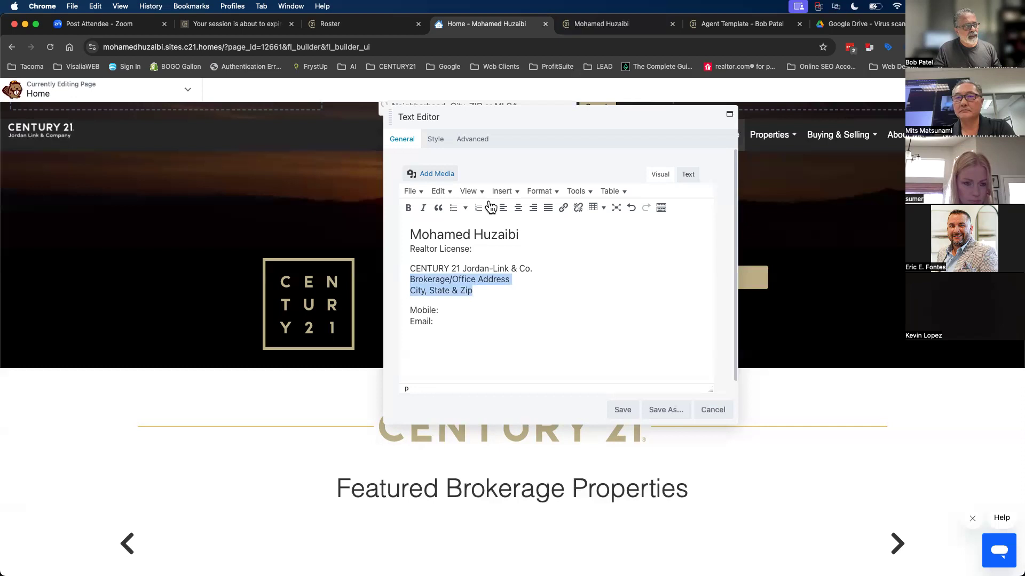
{"action": "left_click", "coordinate": [622, 410]}
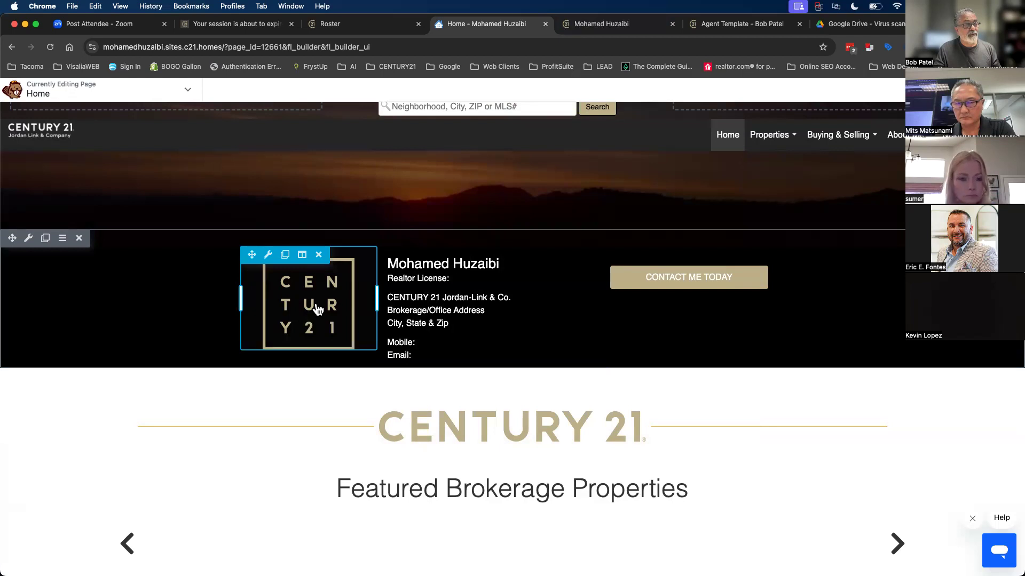
- Save the agent's headshot from the live home page as 0_1_full (4).jpg
{"action": "left_click", "coordinate": [593, 22]}
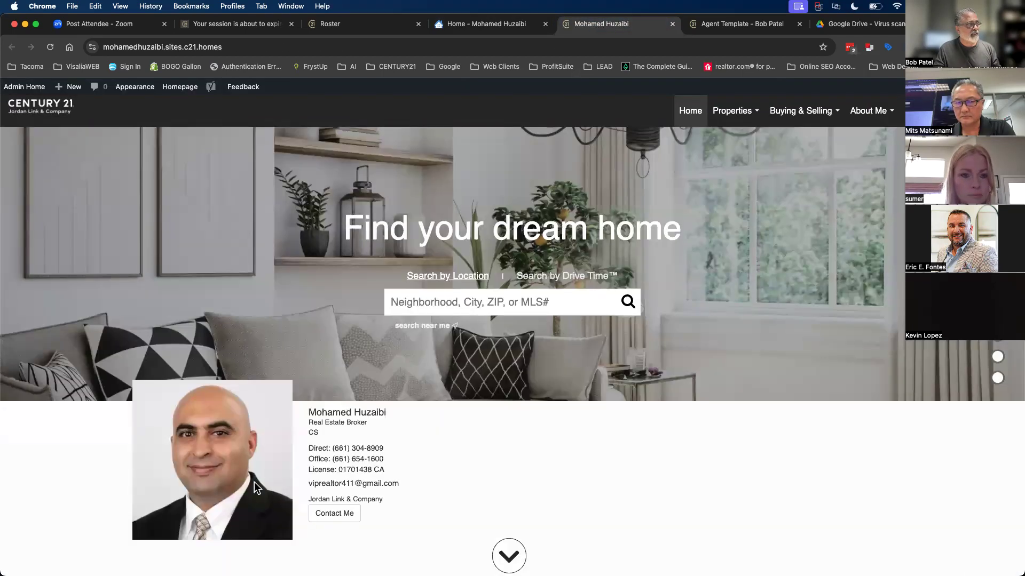
{"action": "right_click", "coordinate": [216, 411]}
{"action": "left_click", "coordinate": [231, 427]}
{"action": "key", "text": "Return"}
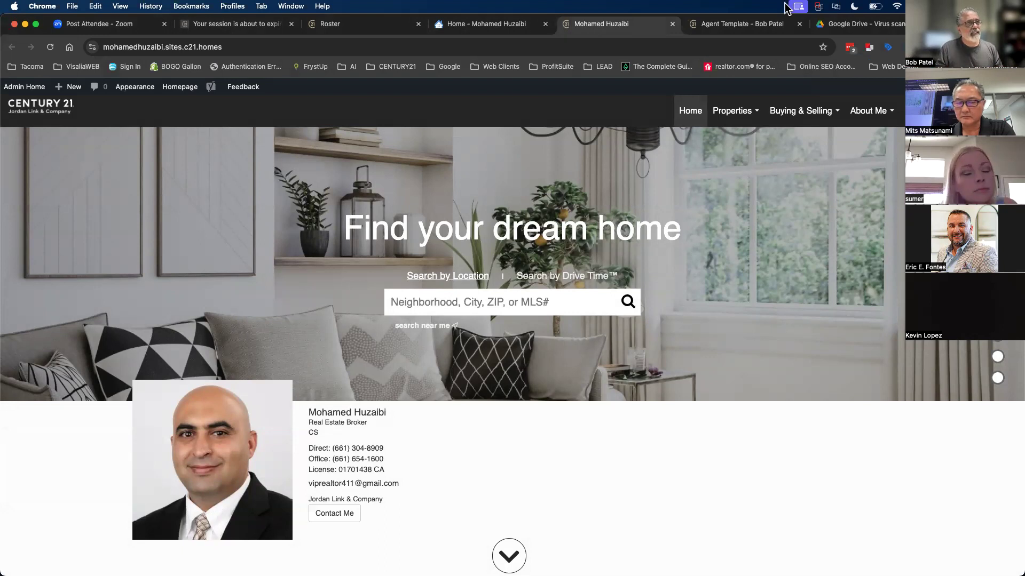
- Load the remove.bg website in the browser
{"action": "left_click", "coordinate": [860, 25]}
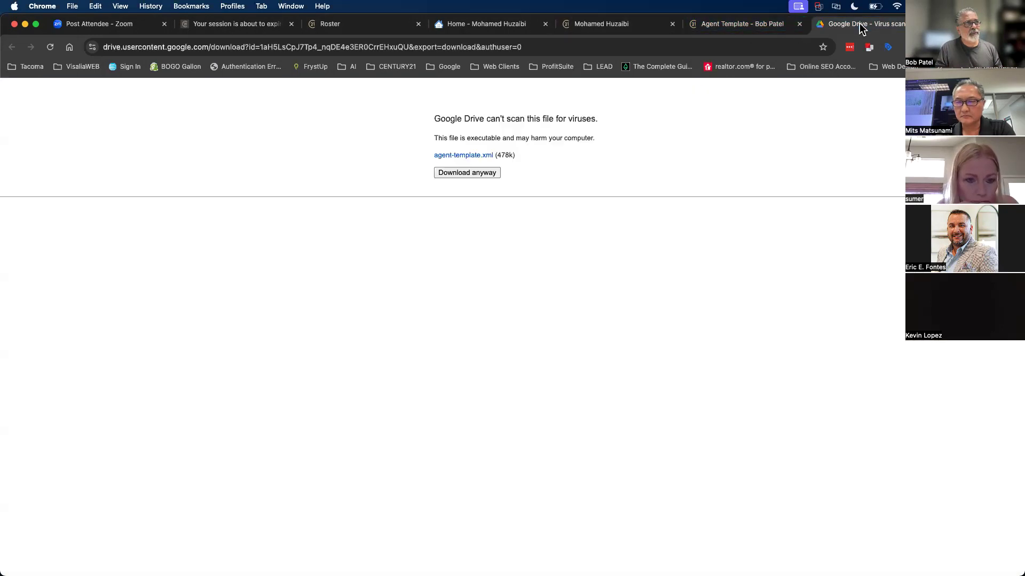
{"action": "left_click", "coordinate": [699, 48]}
{"action": "type", "text": "remove.bg"}
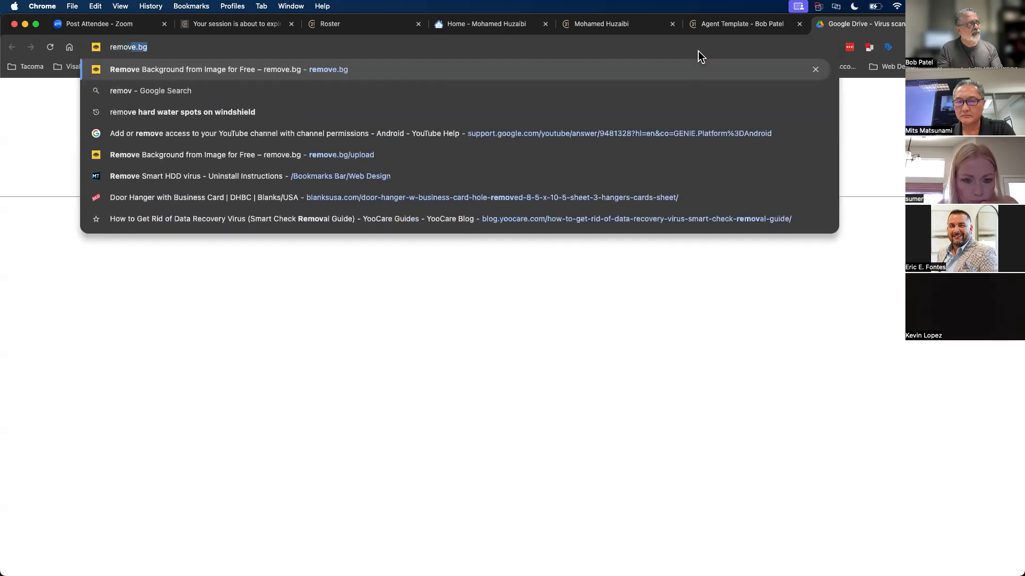
{"action": "key", "text": "Return"}
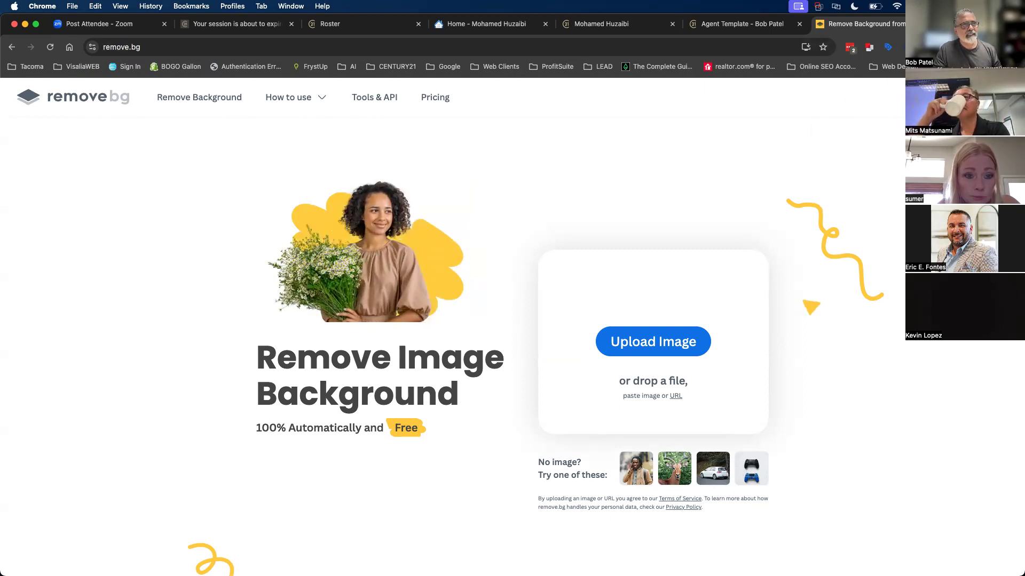
- Upload the headshot to remove.bg and download the 450 × 450 background-free cutout
{"action": "left_click", "coordinate": [806, 46]}
{"action": "left_click_drag", "start_coordinate": [888, 95], "coordinate": [652, 324]}
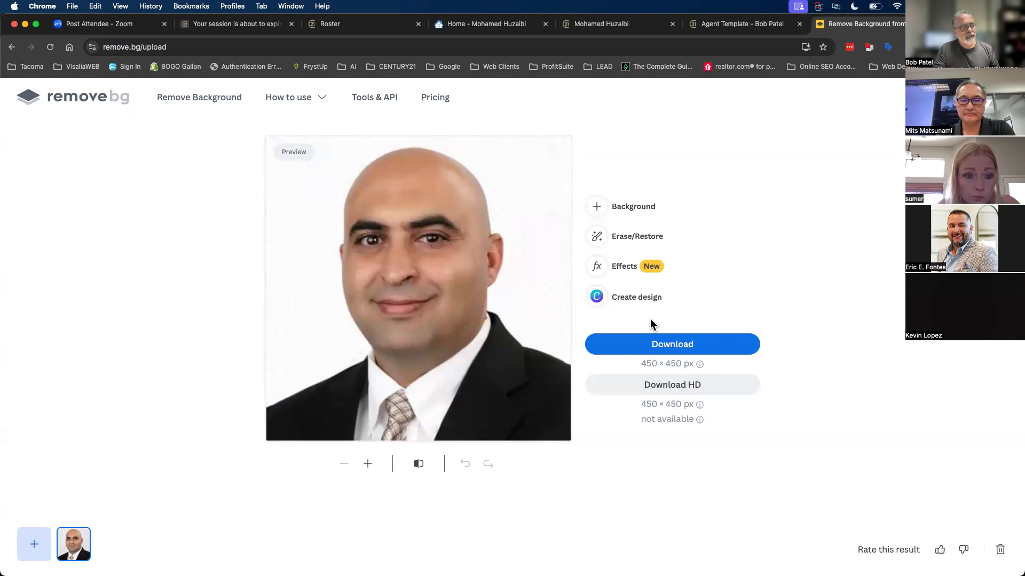
{"action": "left_click", "coordinate": [665, 347]}
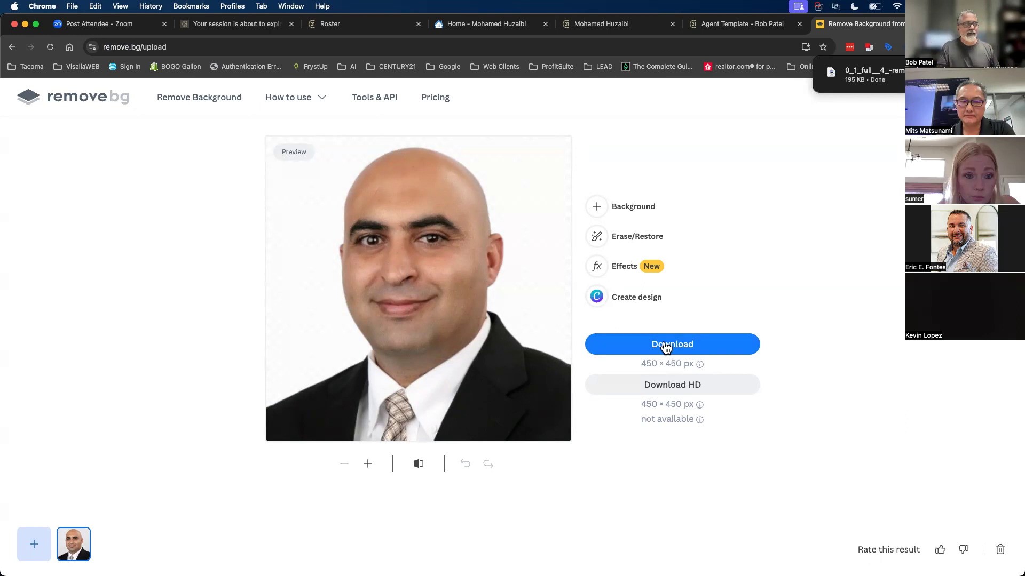
{"action": "left_click", "coordinate": [462, 22]}
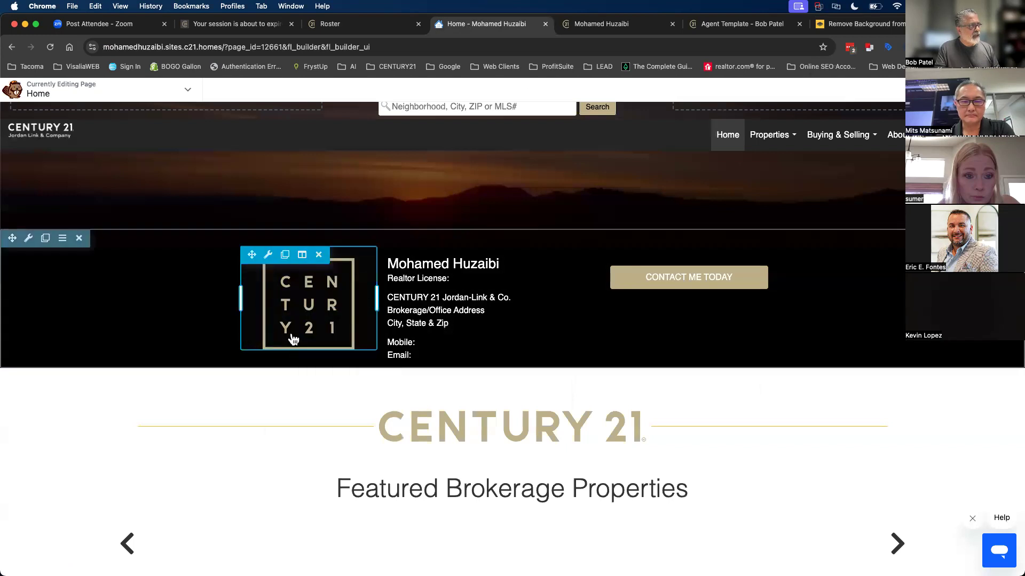
- Replace the CENTURY 21 logo photo with the uploaded removebg headshot PNG and save
{"action": "left_click", "coordinate": [297, 300]}
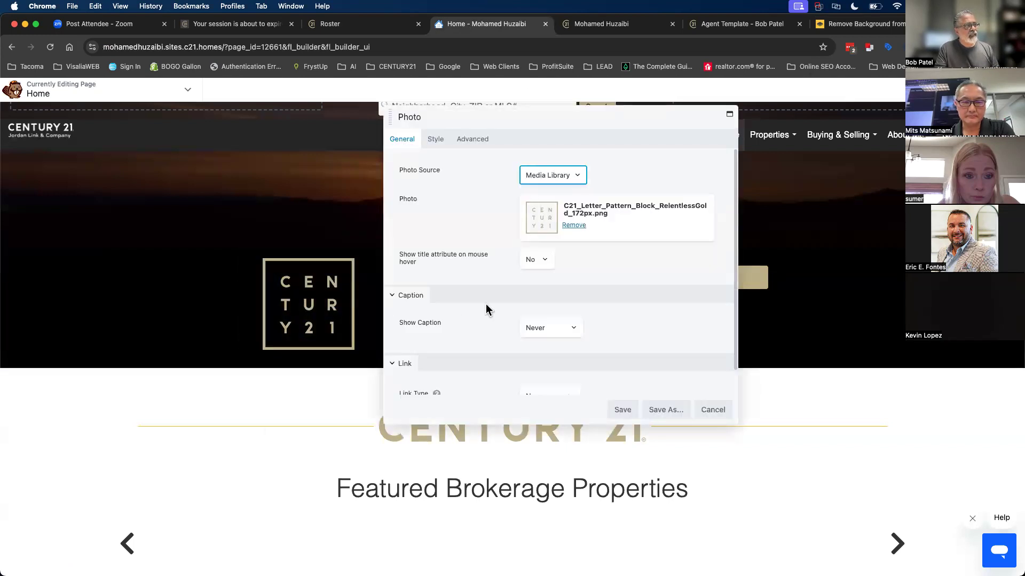
{"action": "left_click", "coordinate": [573, 225]}
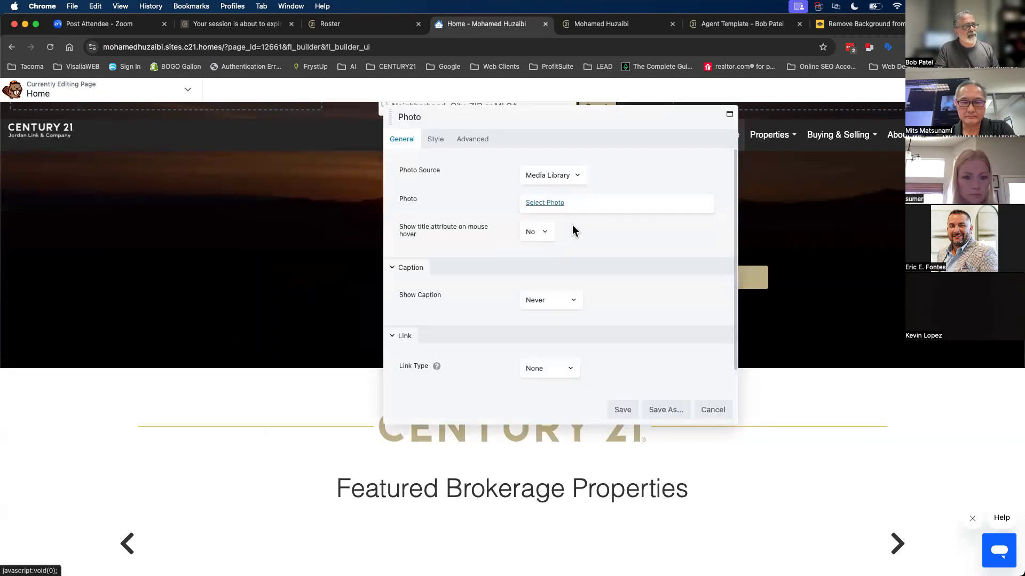
{"action": "left_click", "coordinate": [549, 202]}
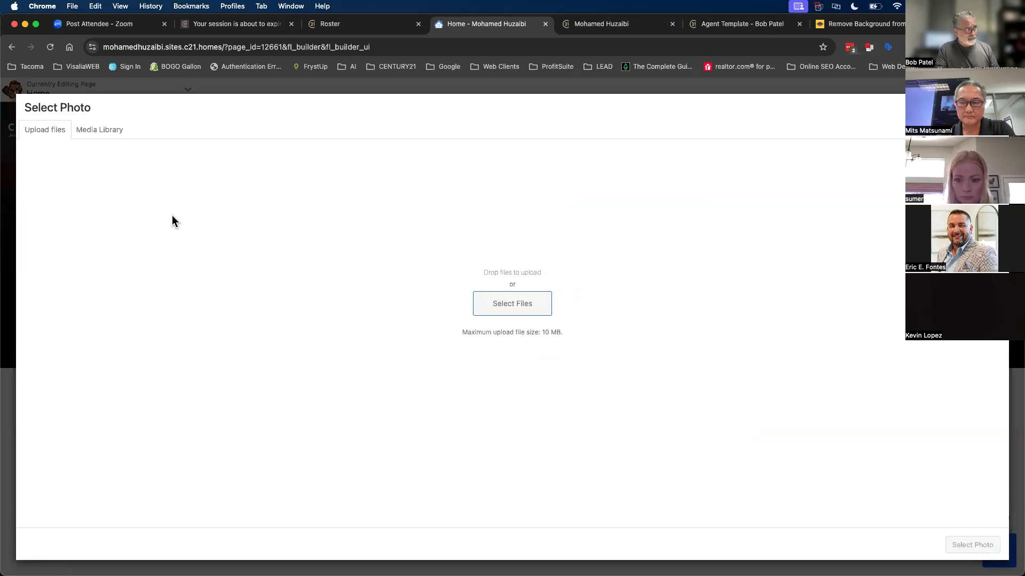
{"action": "left_click", "coordinate": [509, 305]}
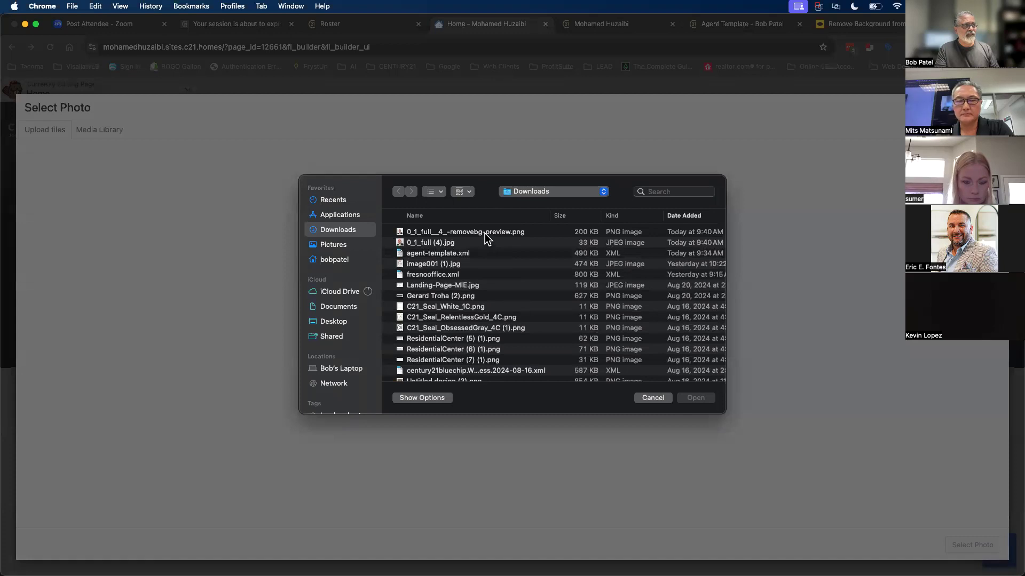
{"action": "left_click", "coordinate": [487, 233]}
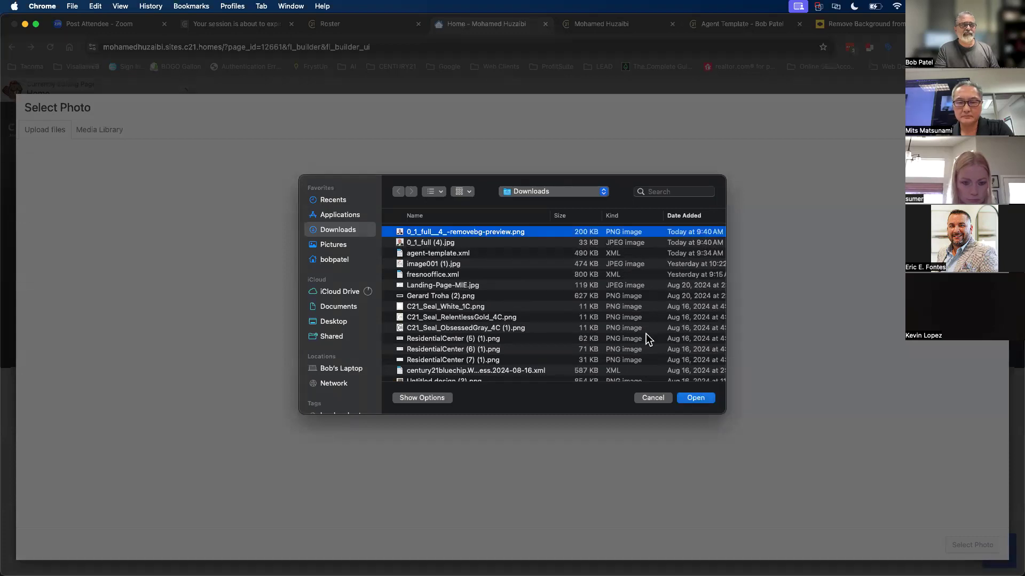
{"action": "left_click", "coordinate": [694, 398]}
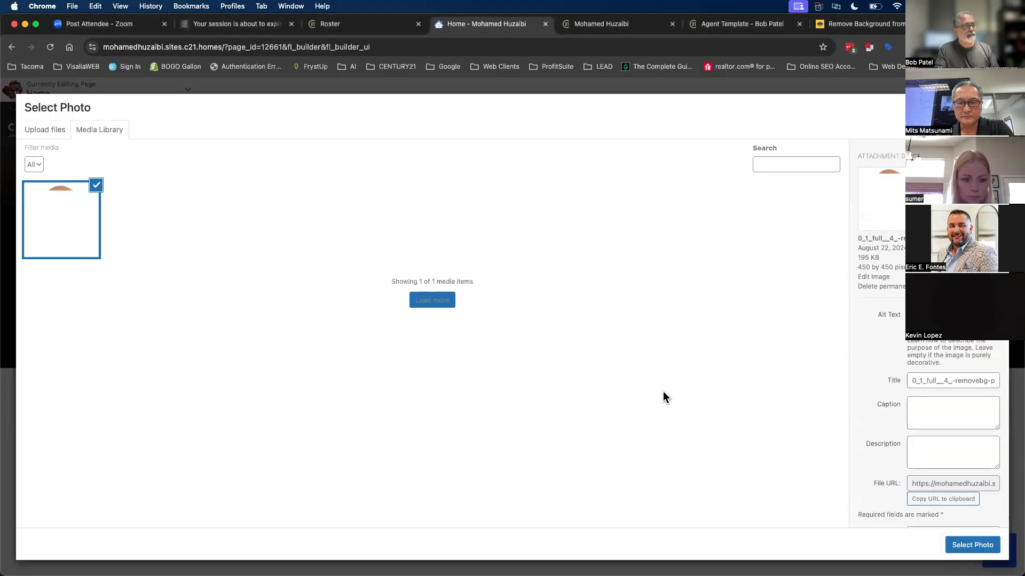
{"action": "left_click", "coordinate": [954, 543]}
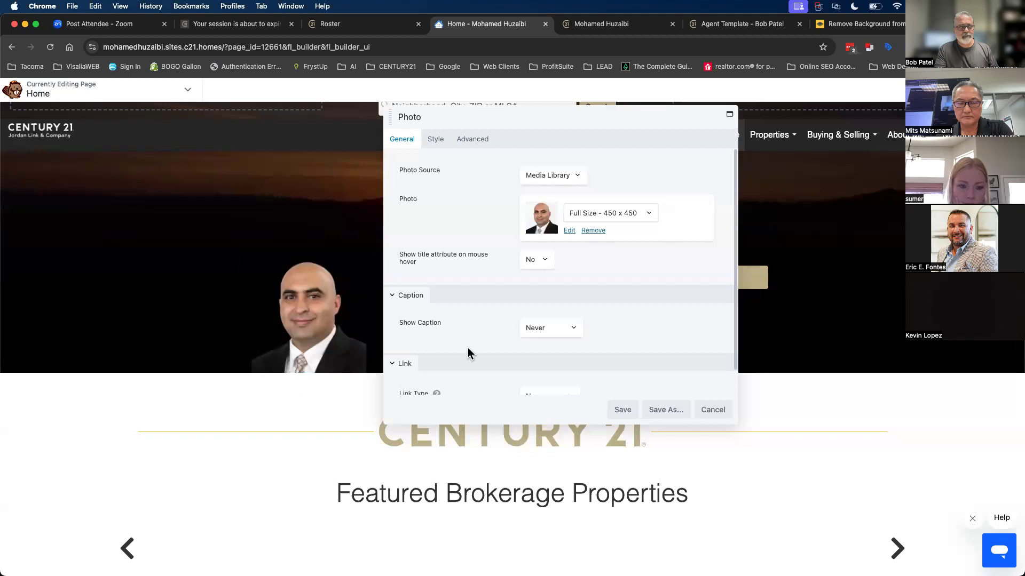
{"action": "left_click", "coordinate": [620, 410]}
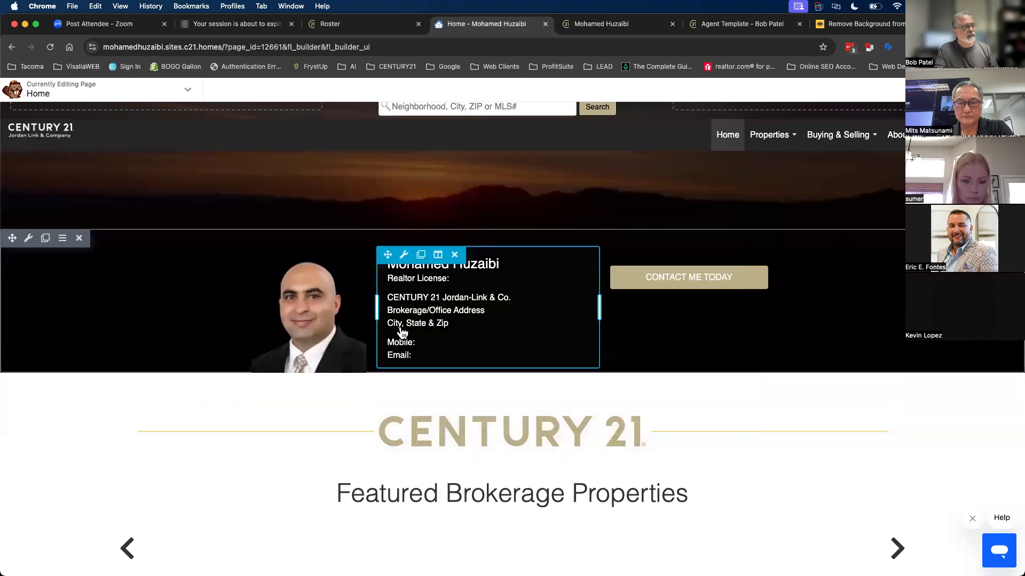
- Drag the column divider to roughly 20.5% / 46.5% so the headshot column widens
{"action": "left_click_drag", "start_coordinate": [377, 313], "coordinate": [379, 312]}
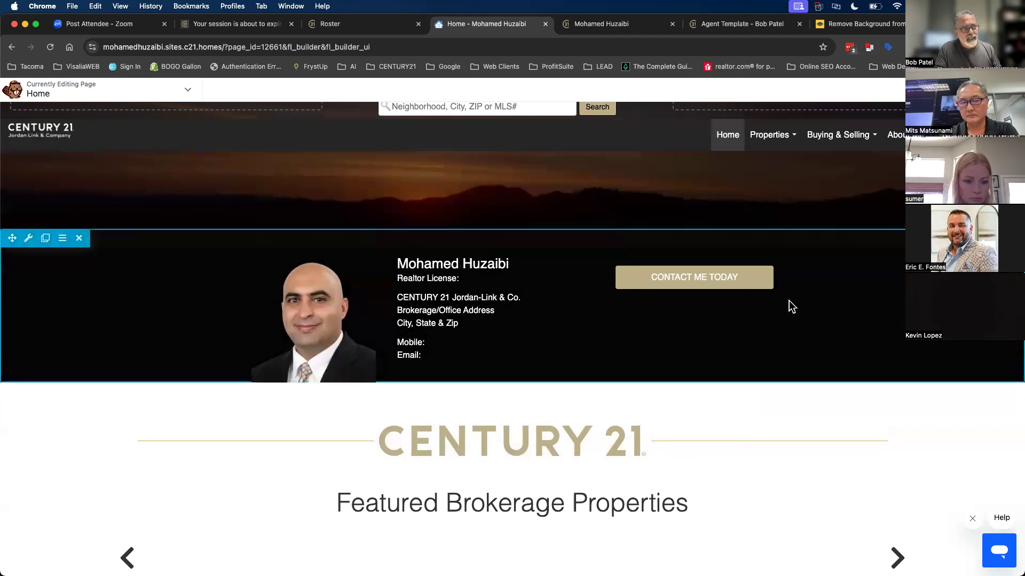
{"action": "mouse_move", "coordinate": [389, 315]}
{"action": "left_mouse_down"}
{"action": "mouse_move", "coordinate": [328, 316]}
{"action": "mouse_move", "coordinate": [441, 317]}
{"action": "mouse_move", "coordinate": [362, 315]}
{"action": "mouse_move", "coordinate": [390, 316]}
{"action": "left_mouse_up"}
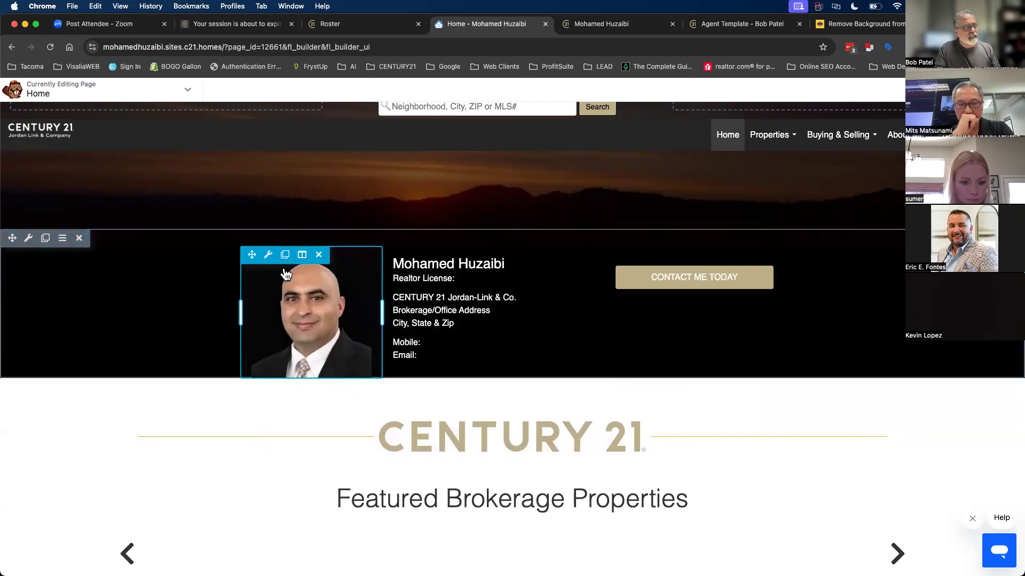
{"action": "left_click_drag", "start_coordinate": [383, 300], "coordinate": [389, 302]}
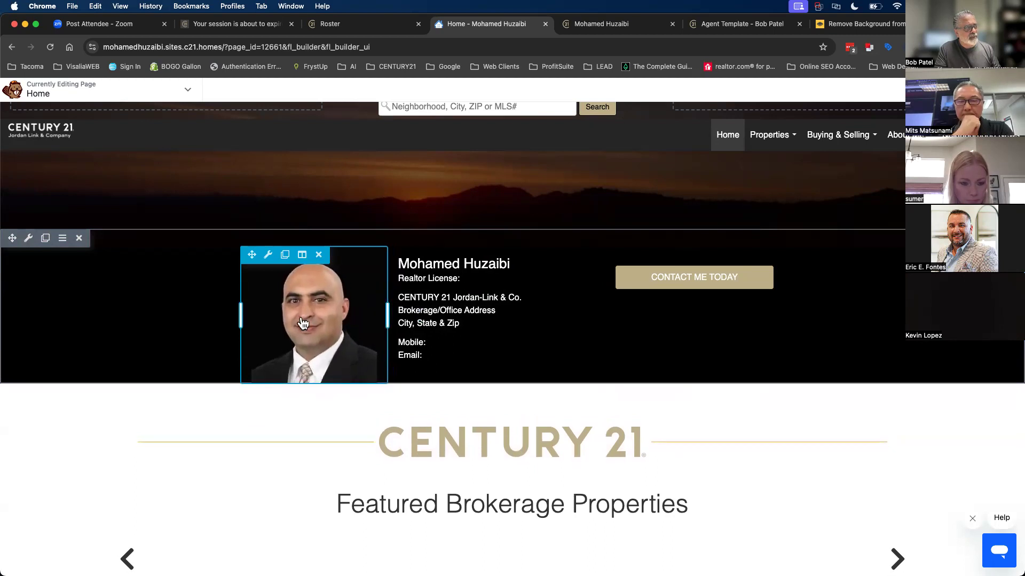
- Give the headshot photo a -40 px top margin, widen it slightly, and save
{"action": "left_click", "coordinate": [330, 339]}
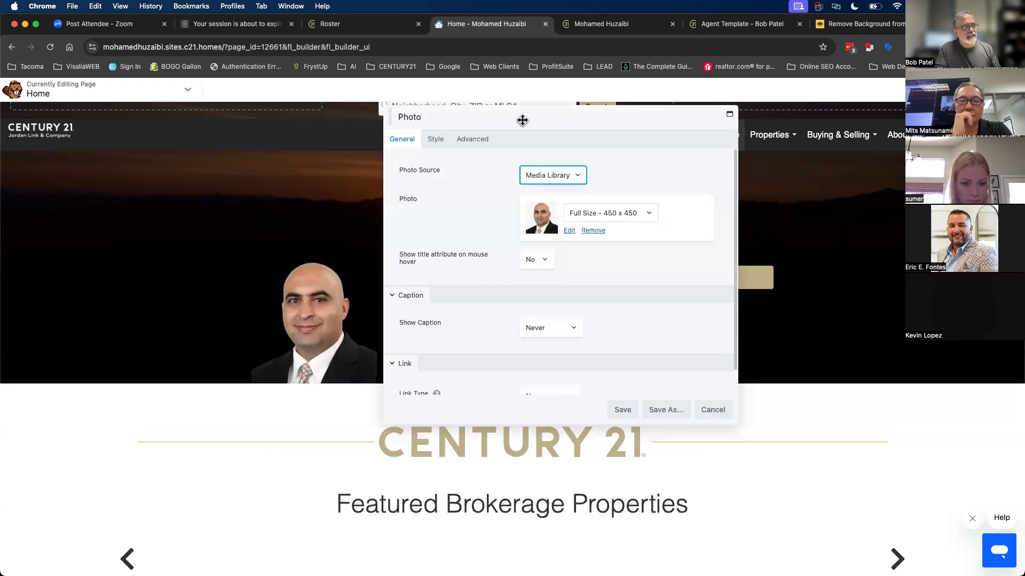
{"action": "left_click_drag", "start_coordinate": [521, 119], "coordinate": [704, 104]}
{"action": "left_click", "coordinate": [677, 134]}
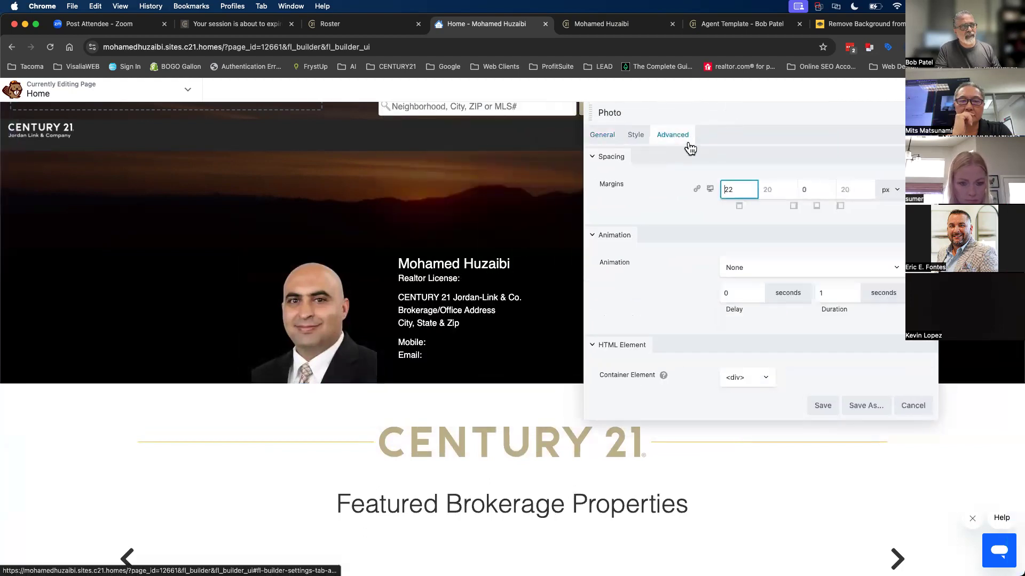
{"action": "left_click", "coordinate": [743, 193]}
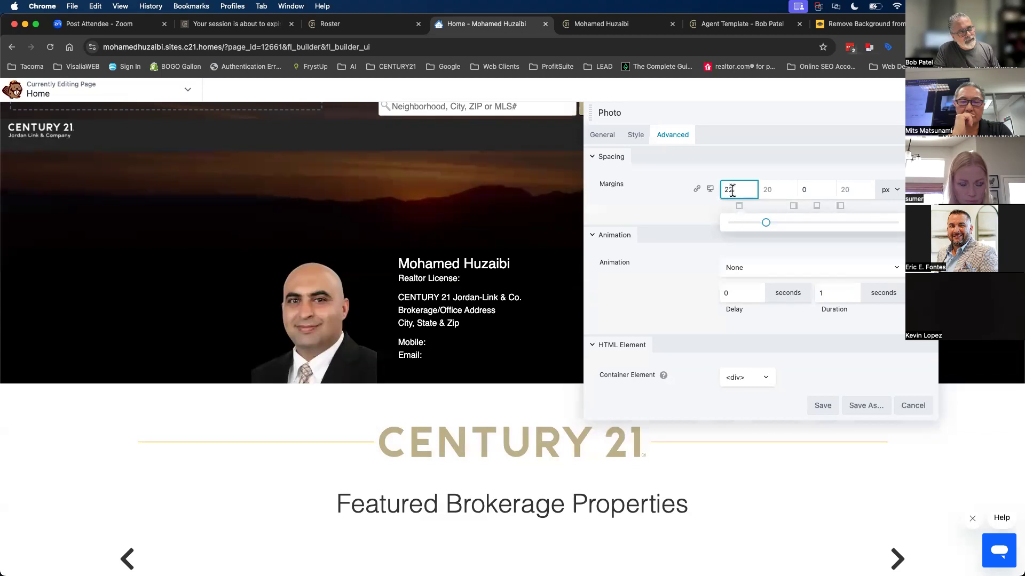
{"action": "left_click_drag", "start_coordinate": [764, 221], "coordinate": [896, 222]}
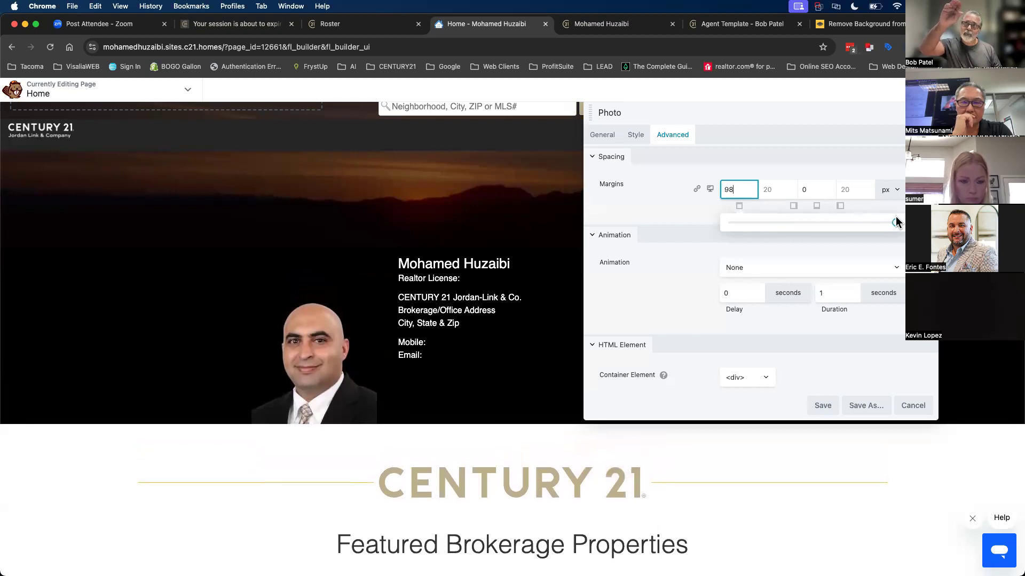
{"action": "left_click_drag", "start_coordinate": [897, 222], "coordinate": [711, 224]}
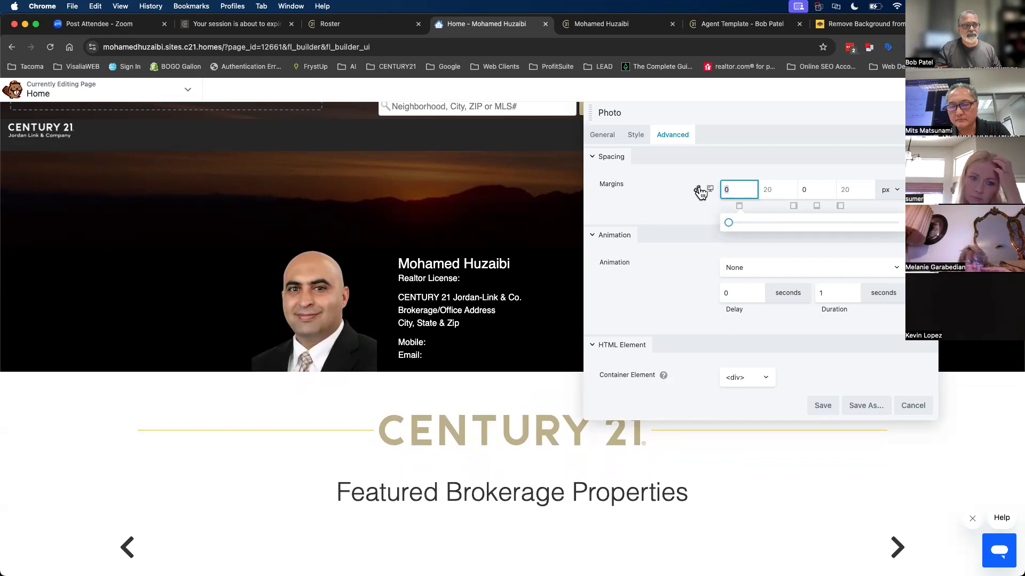
{"action": "type", "text": "-"}
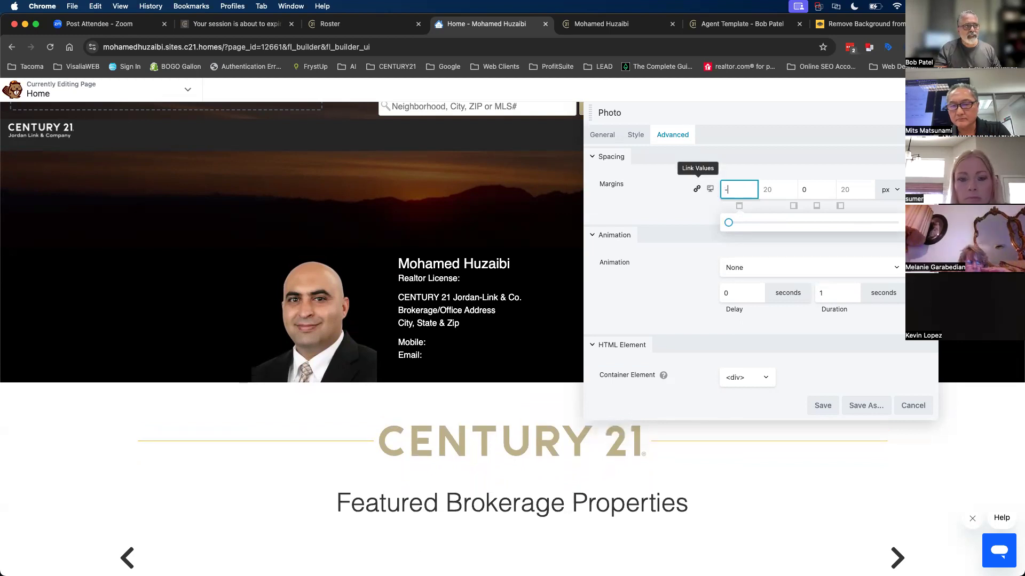
{"action": "type", "text": "40"}
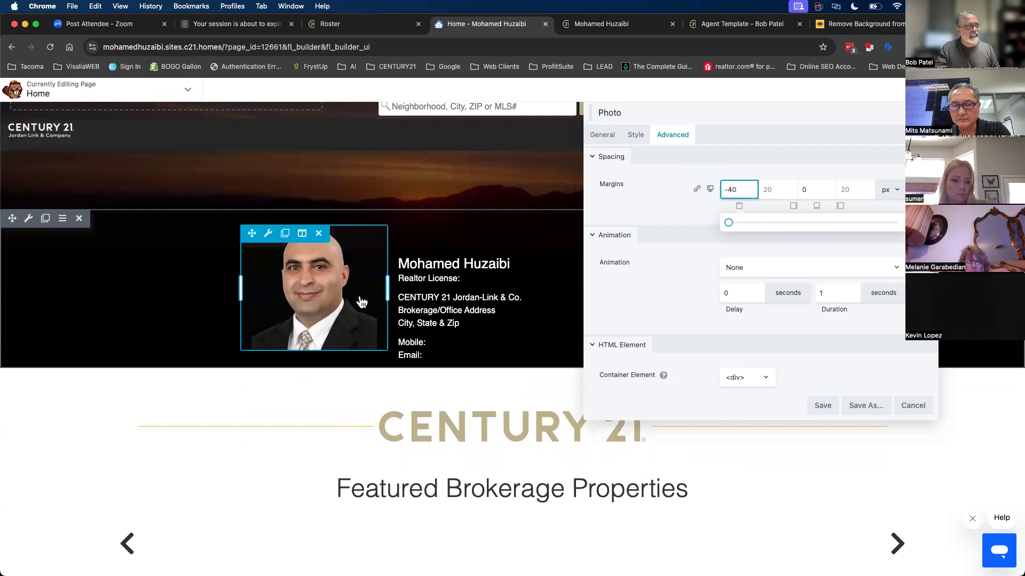
{"action": "left_click_drag", "start_coordinate": [385, 297], "coordinate": [404, 296]}
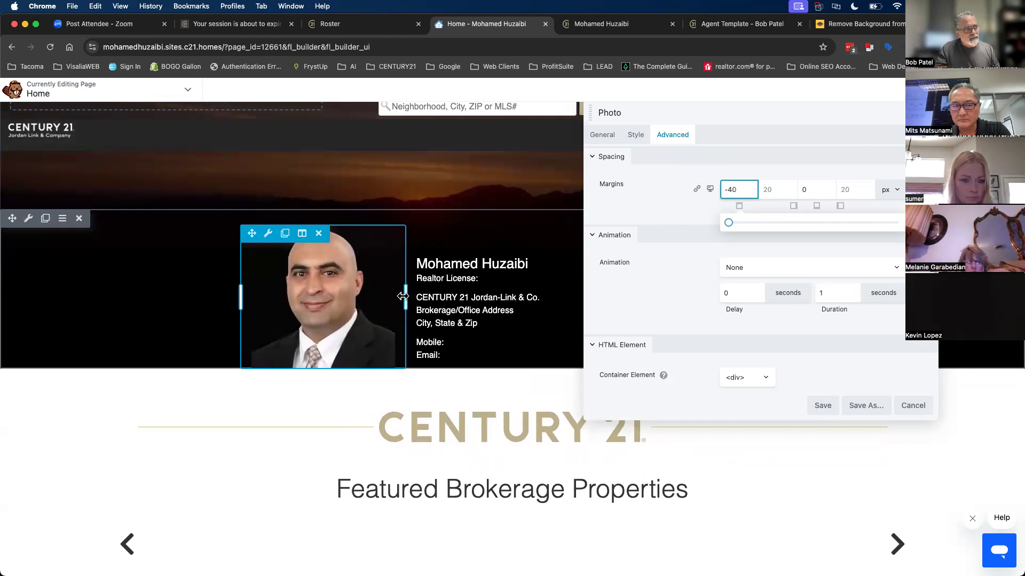
{"action": "left_click", "coordinate": [821, 406]}
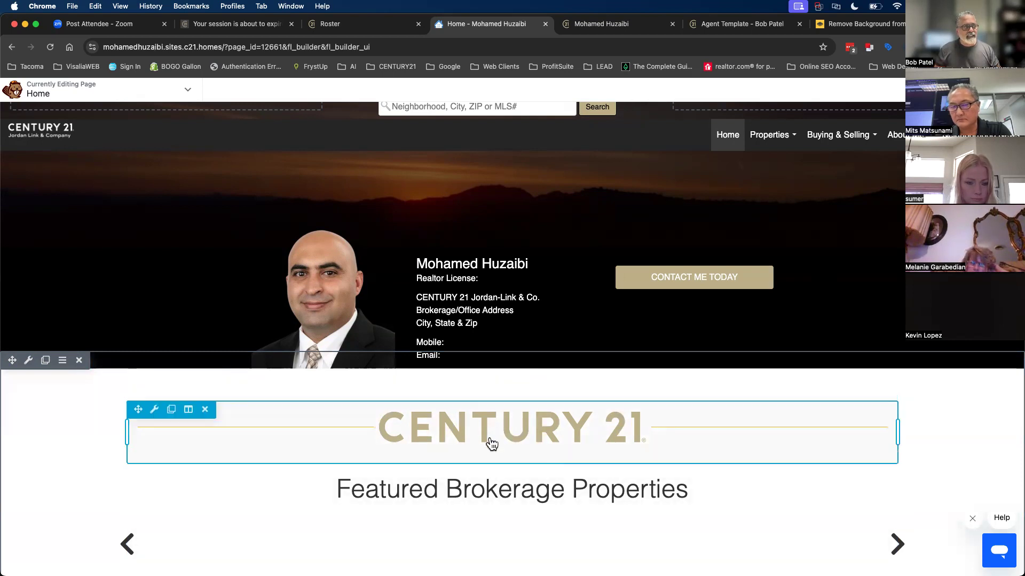
- Open the Property Search page from the live site's Properties menu
{"action": "left_click", "coordinate": [600, 29]}
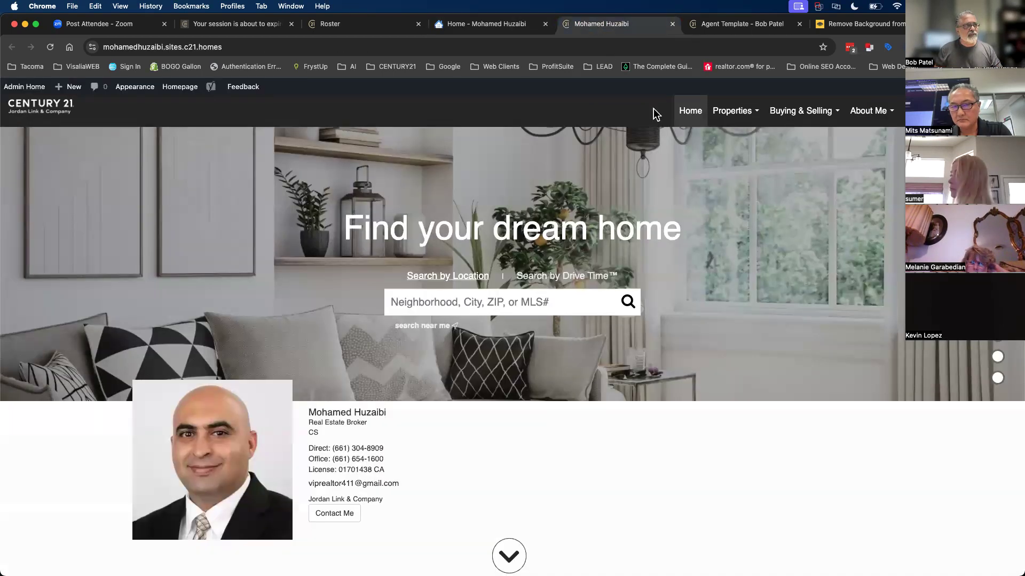
{"action": "mouse_move", "coordinate": [735, 114]}
{"action": "left_click", "coordinate": [741, 146]}
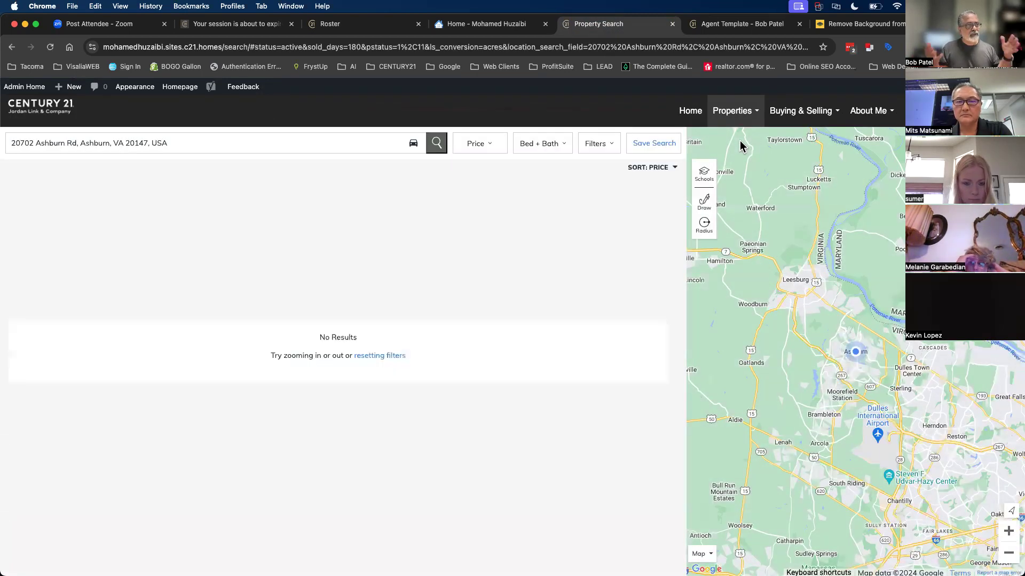
- Search listings for the location Kern County, CA
{"action": "left_click", "coordinate": [174, 144]}
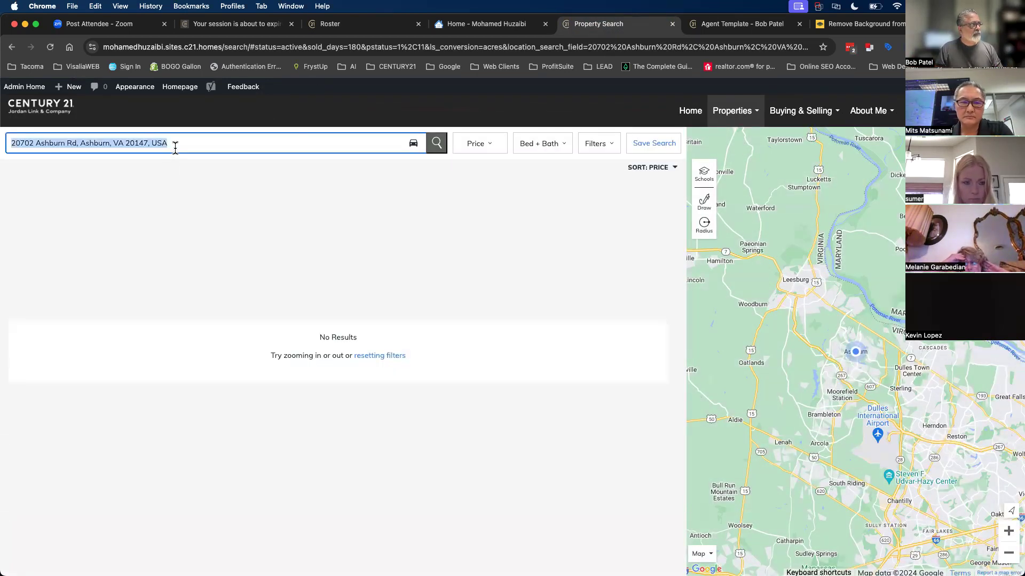
{"action": "type", "text": "b"}
{"action": "key", "text": "BackSpace"}
{"action": "type", "text": "kern county"}
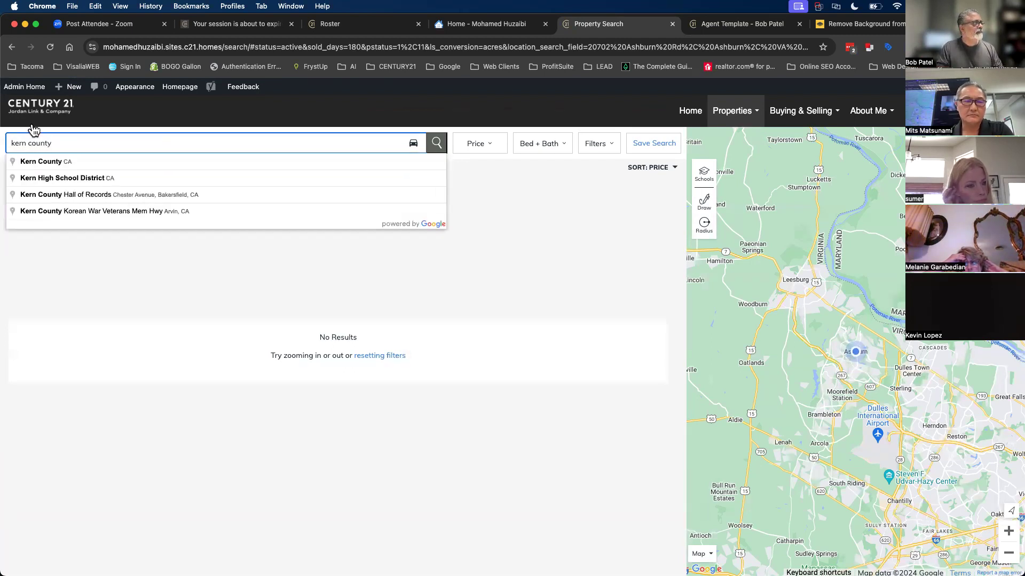
{"action": "left_click", "coordinate": [39, 161]}
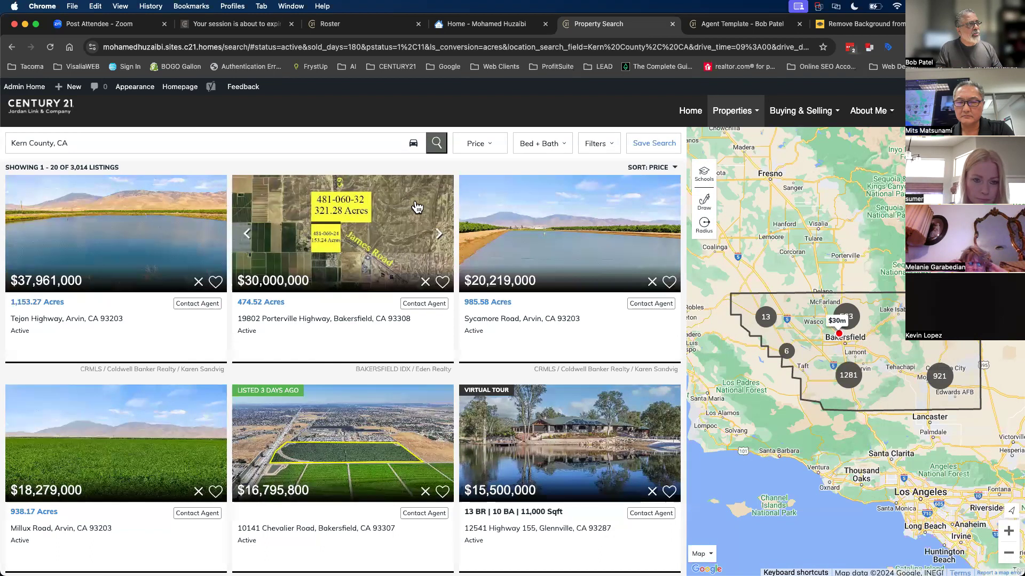
- Filter the Kern County listings to a $375,000–$1,000,000 price range
{"action": "left_click", "coordinate": [478, 148]}
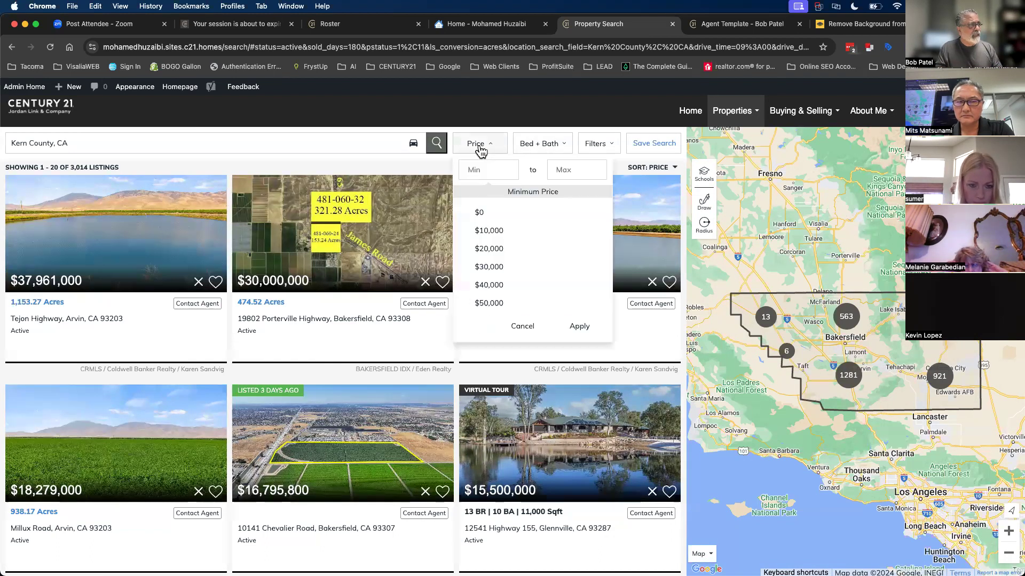
{"action": "scroll", "coordinate": [506, 287], "scroll_direction": "down", "scroll_amount": 5}
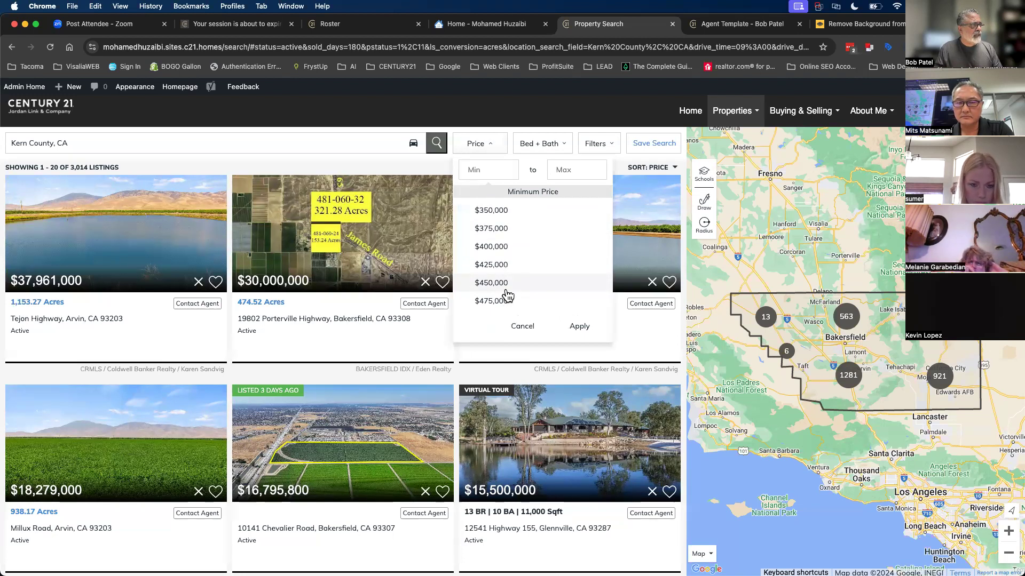
{"action": "left_click", "coordinate": [491, 228]}
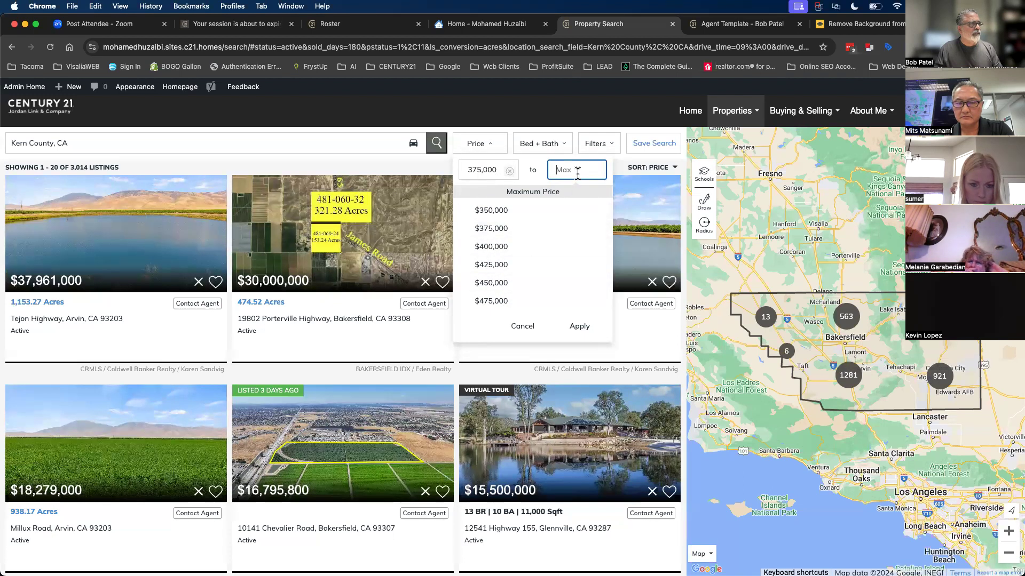
{"action": "scroll", "coordinate": [489, 299], "scroll_direction": "down", "scroll_amount": 7}
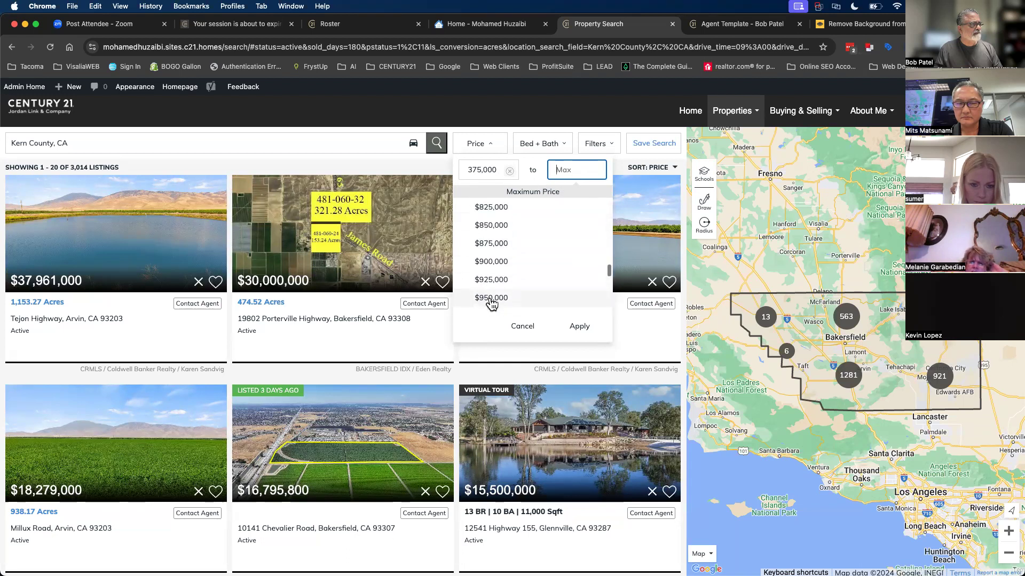
{"action": "scroll", "coordinate": [492, 301], "scroll_direction": "down", "scroll_amount": 2}
{"action": "left_click", "coordinate": [491, 300]}
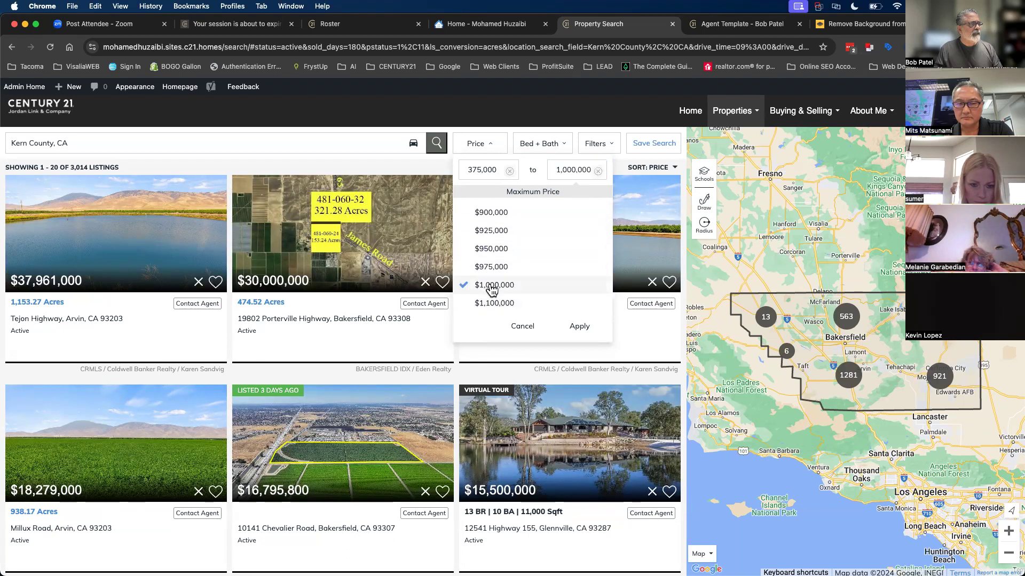
{"action": "left_click", "coordinate": [580, 329]}
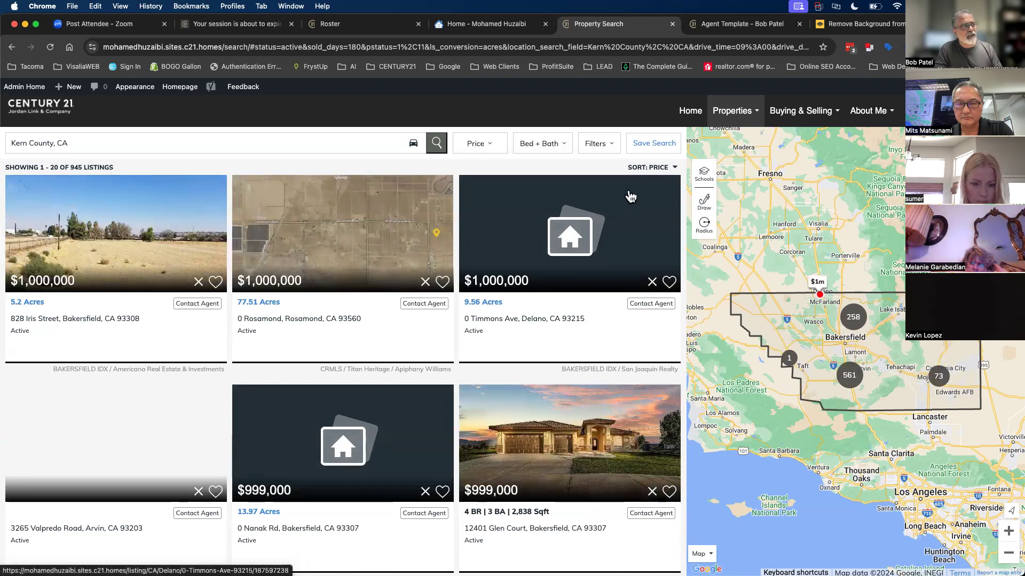
- Require at least 3 beds and 2 baths, narrowing results to 709 listings
{"action": "left_click", "coordinate": [663, 169]}
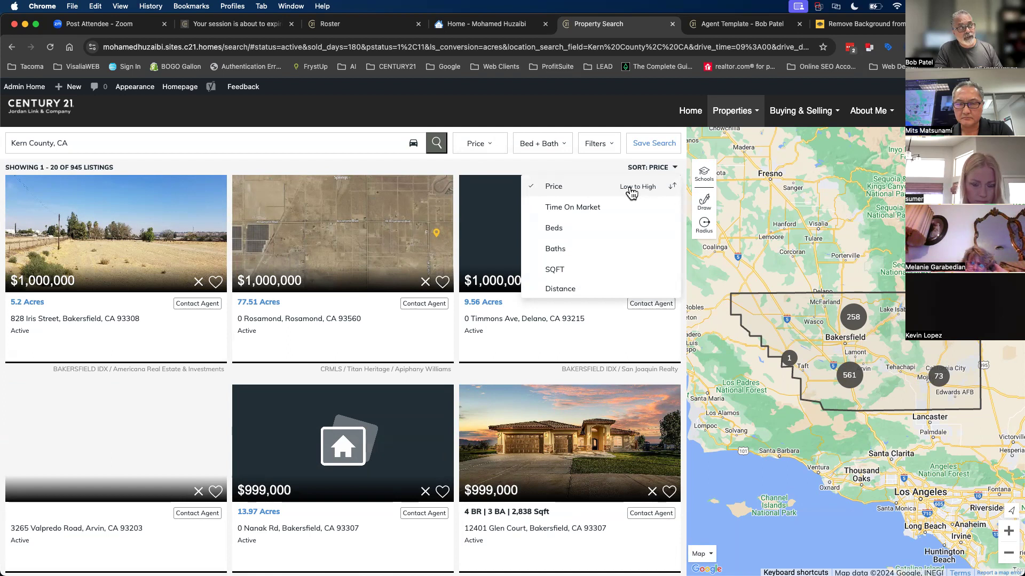
{"action": "left_click", "coordinate": [540, 147]}
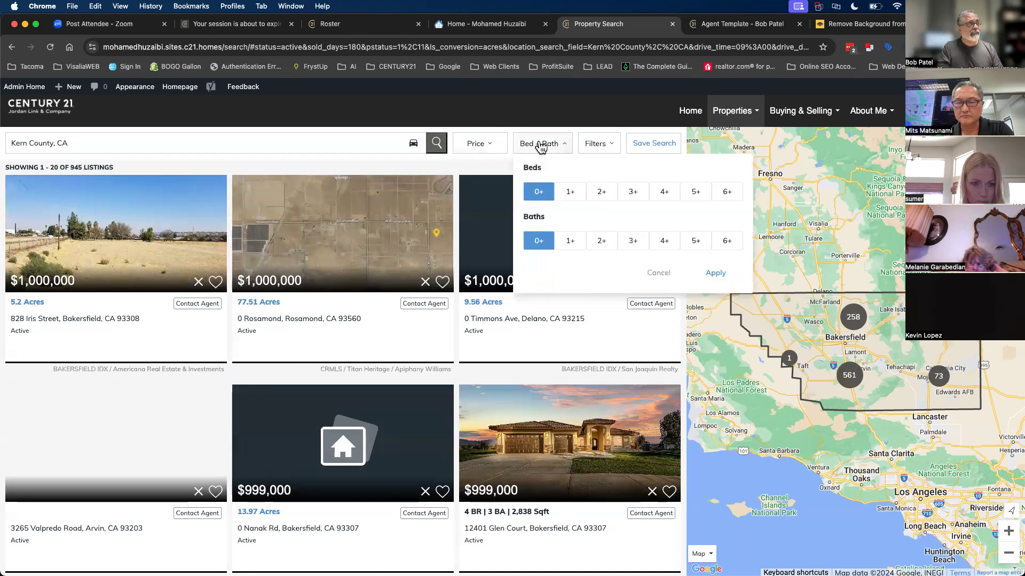
{"action": "left_click", "coordinate": [631, 192]}
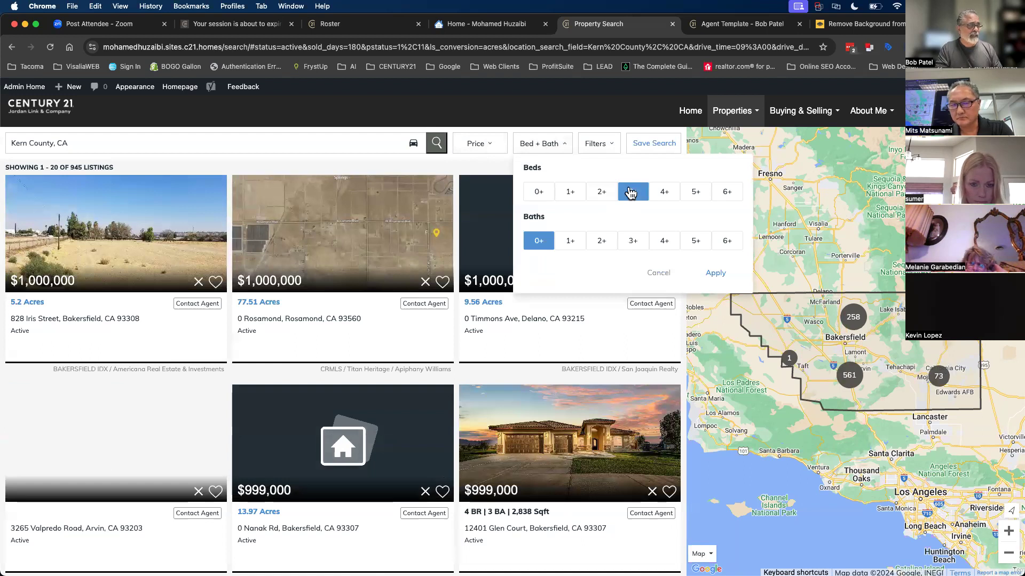
{"action": "left_click", "coordinate": [610, 243]}
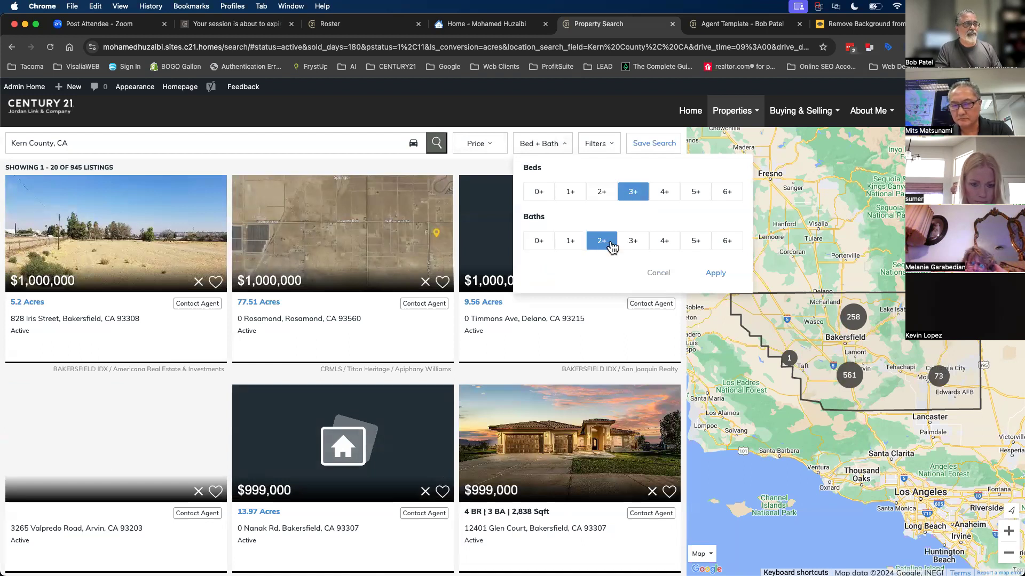
{"action": "left_click", "coordinate": [715, 275]}
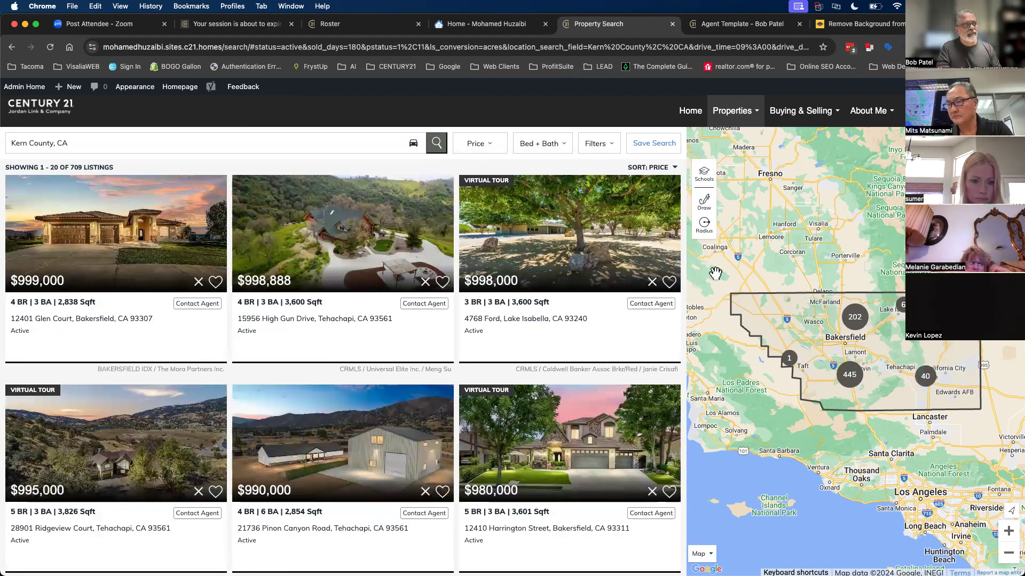
- Uncheck Manufactured, Land and Farm & Ranch so only Single-Family, Condo, Townhouse and Multi-Family remain
{"action": "left_click", "coordinate": [591, 143]}
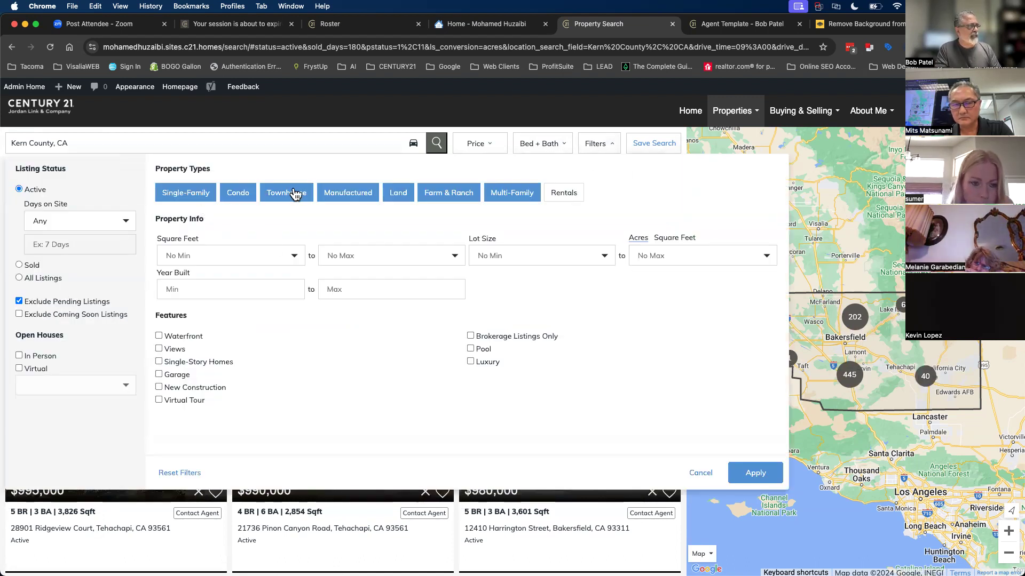
{"action": "left_click", "coordinate": [347, 198]}
{"action": "left_click", "coordinate": [399, 200]}
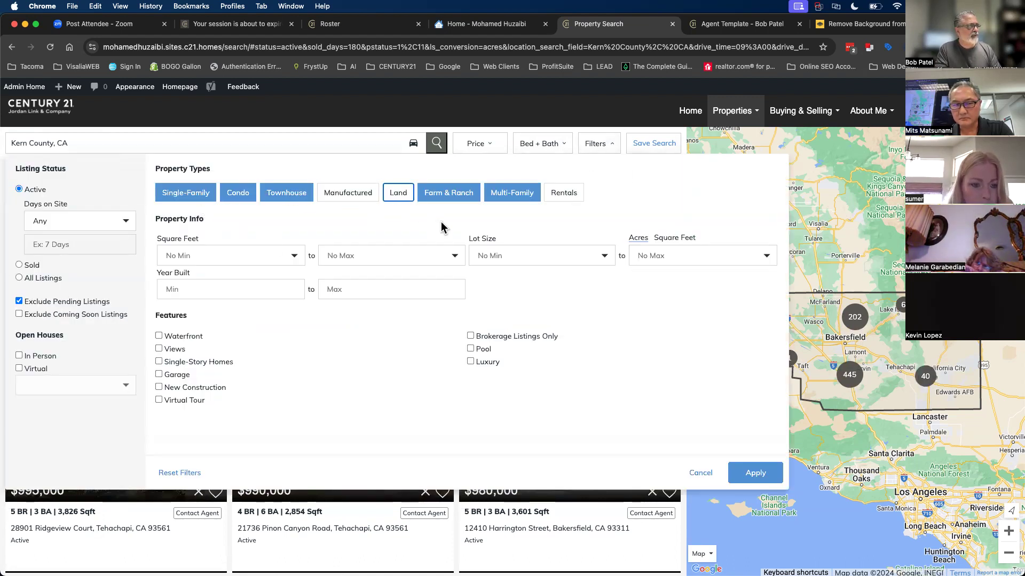
{"action": "left_click", "coordinate": [444, 201]}
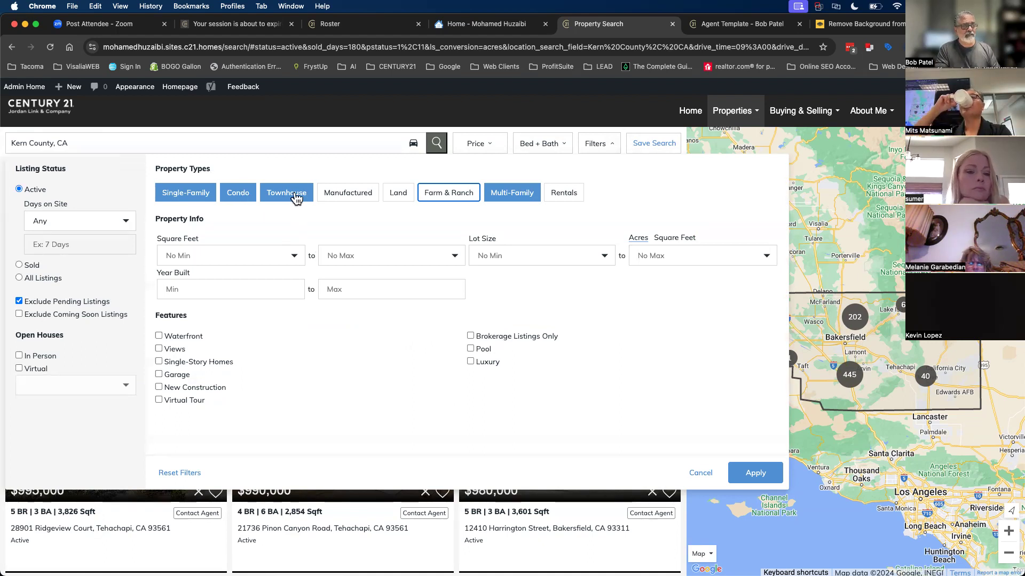
{"action": "left_click", "coordinate": [750, 480]}
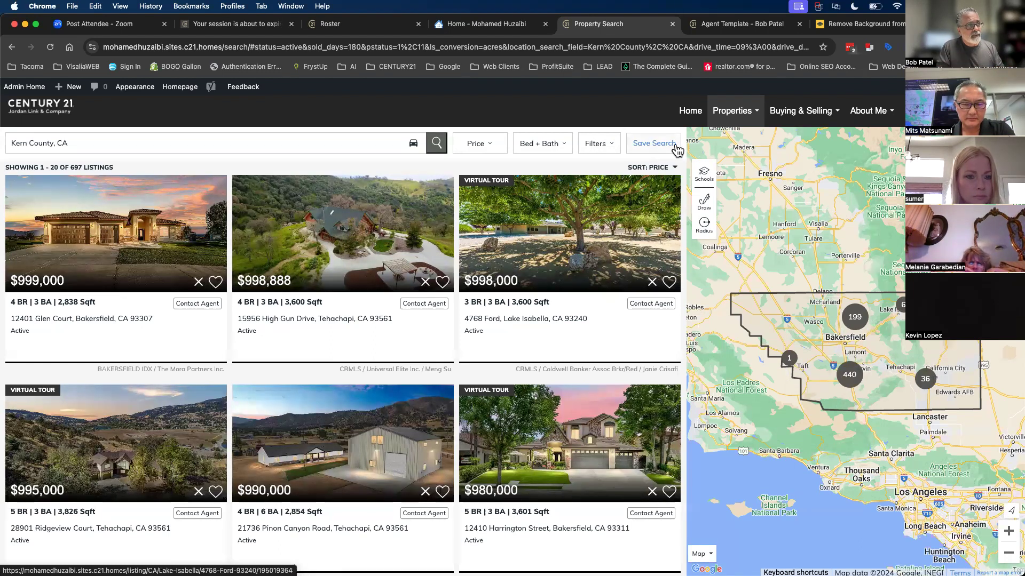
- Sort the Kern County listings by time on market
{"action": "left_click", "coordinate": [665, 170]}
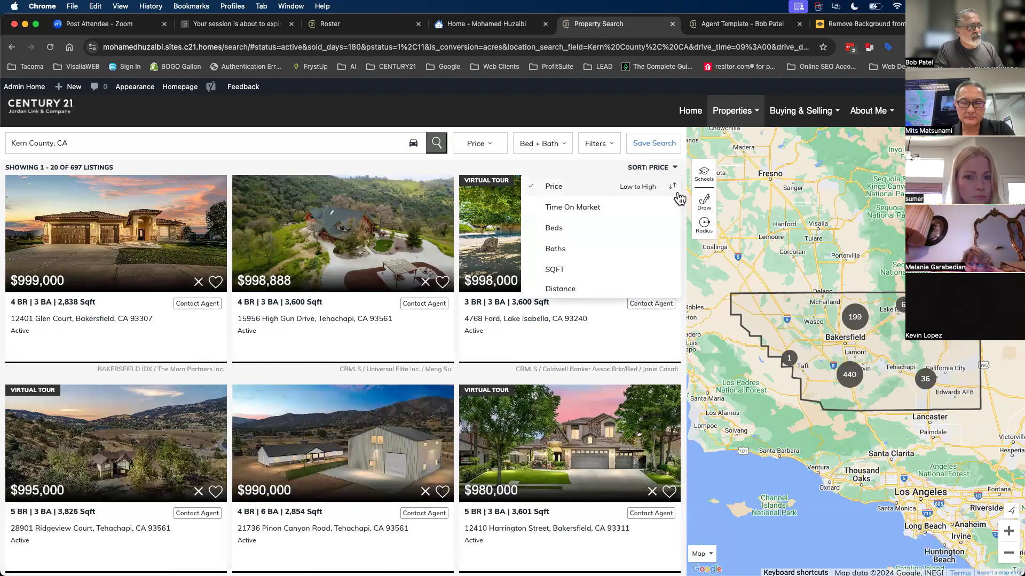
{"action": "left_click", "coordinate": [562, 209]}
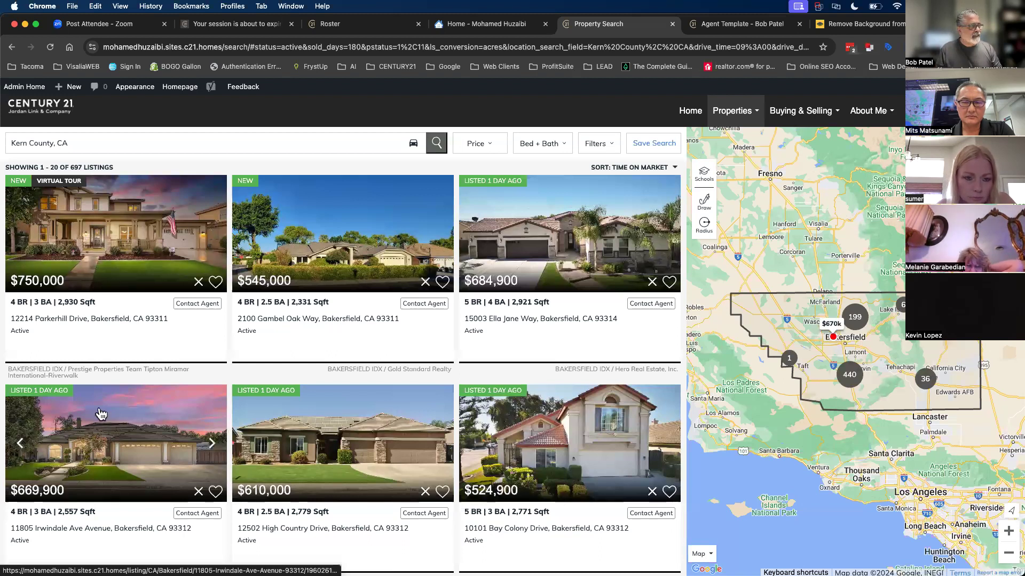
{"action": "scroll", "coordinate": [541, 425], "scroll_direction": "down", "scroll_amount": 5}
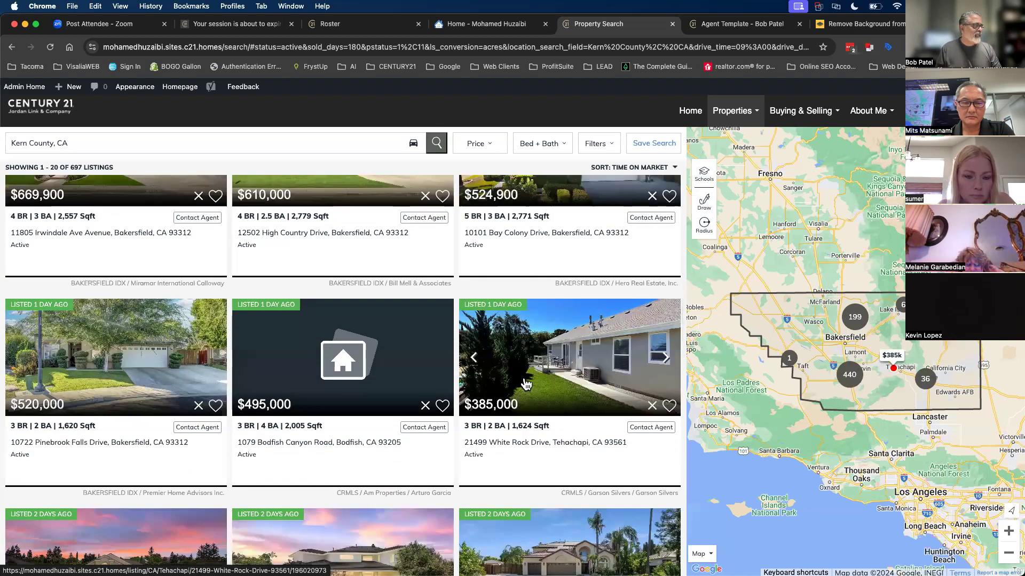
{"action": "scroll", "coordinate": [525, 384], "scroll_direction": "up", "scroll_amount": 4}
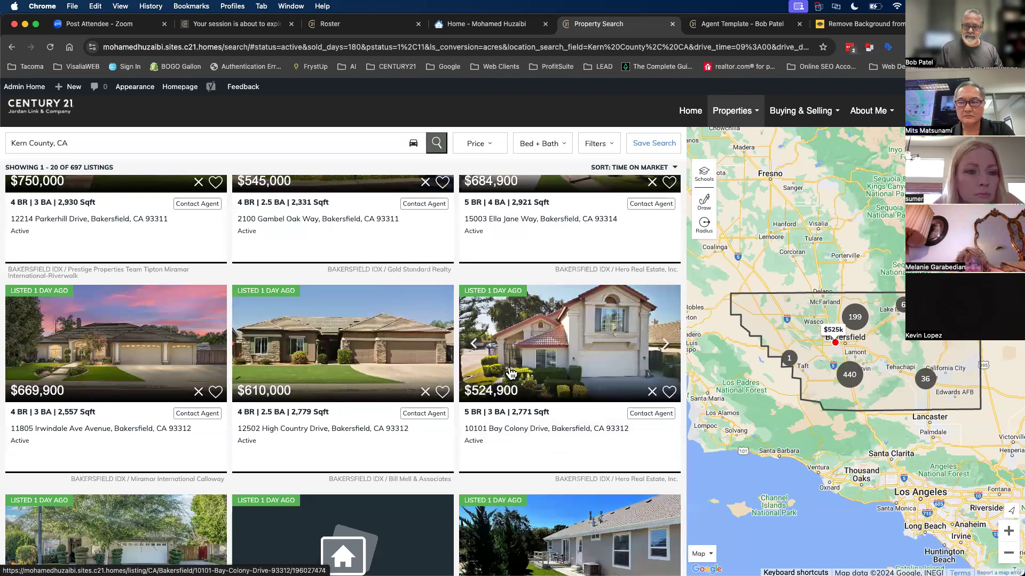
{"action": "scroll", "coordinate": [511, 372], "scroll_direction": "down", "scroll_amount": 5}
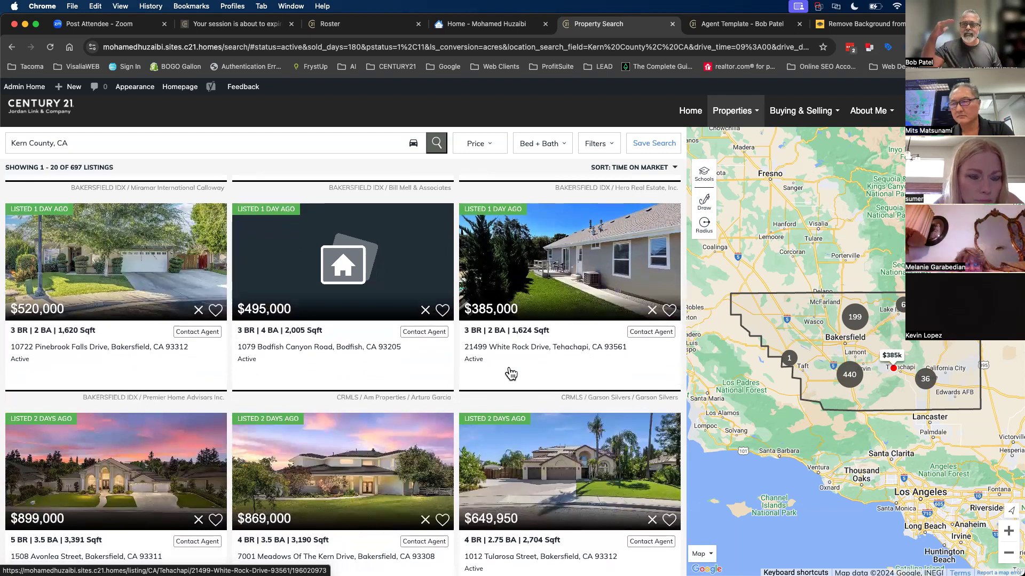
{"action": "scroll", "coordinate": [119, 430], "scroll_direction": "up", "scroll_amount": 4}
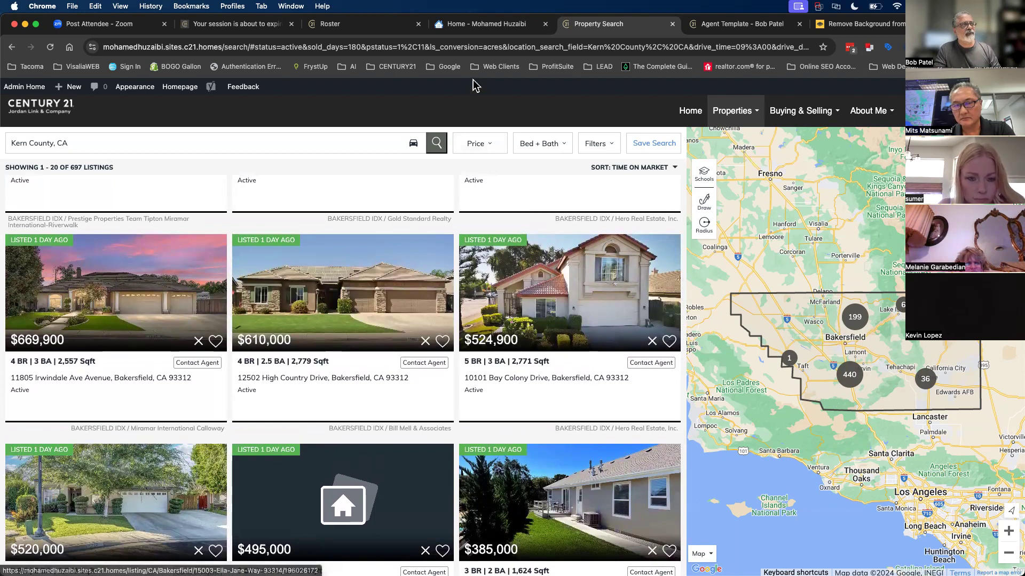
- Copy the filtered search's full URL and go to the Admin Home dashboard
{"action": "left_click", "coordinate": [474, 52]}
{"action": "key", "text": "super+a"}
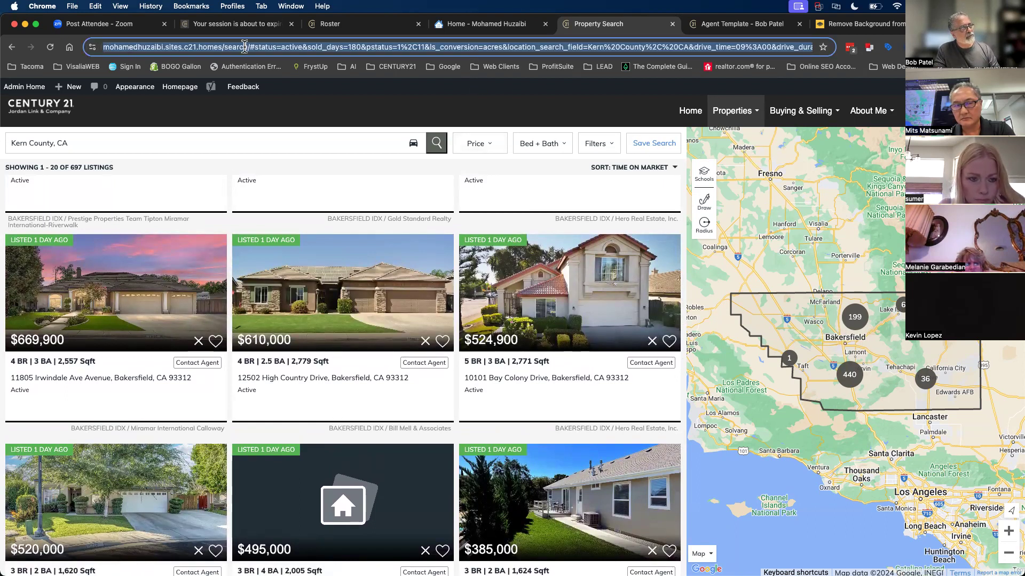
{"action": "right_click", "coordinate": [652, 48]}
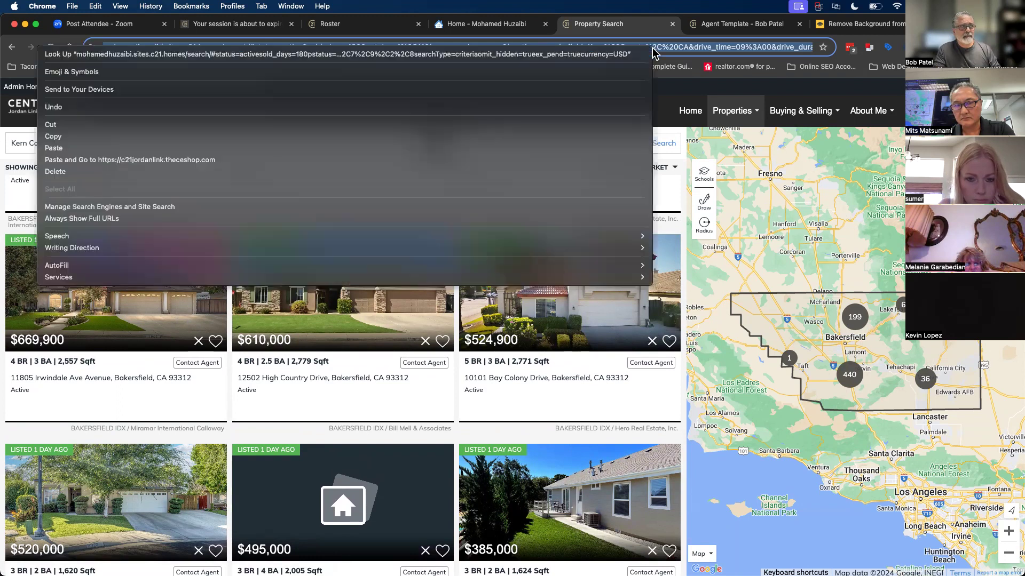
{"action": "left_click", "coordinate": [54, 137]}
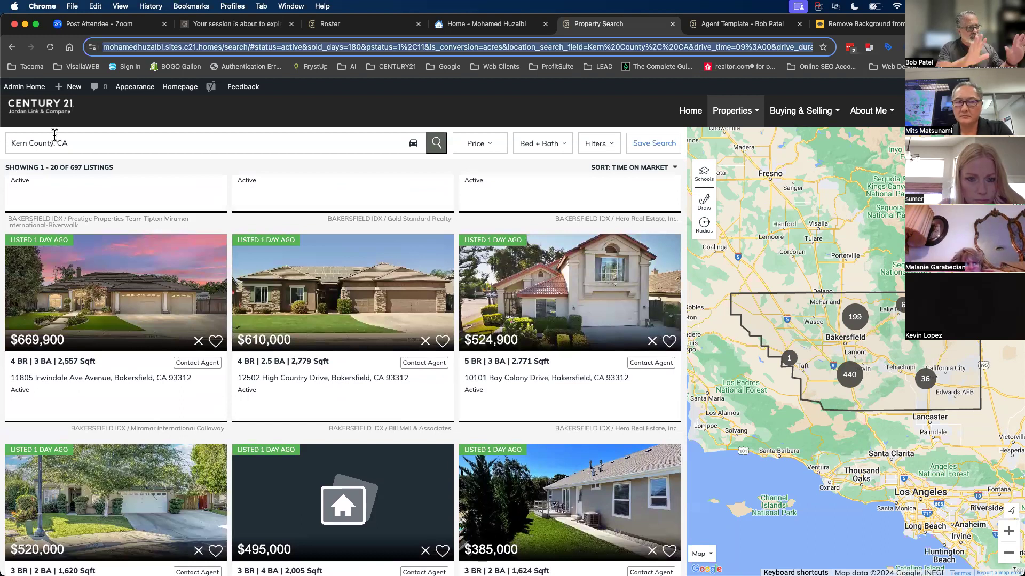
{"action": "left_click", "coordinate": [21, 90]}
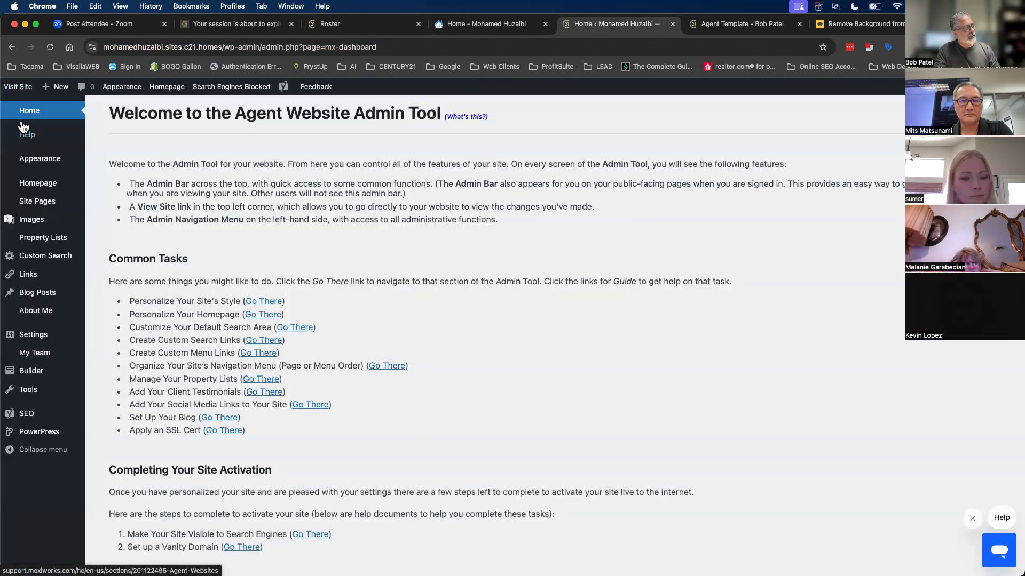
- Add a new custom search with the copied URL as its path and title 'Featured Properties'
{"action": "mouse_move", "coordinate": [35, 260]}
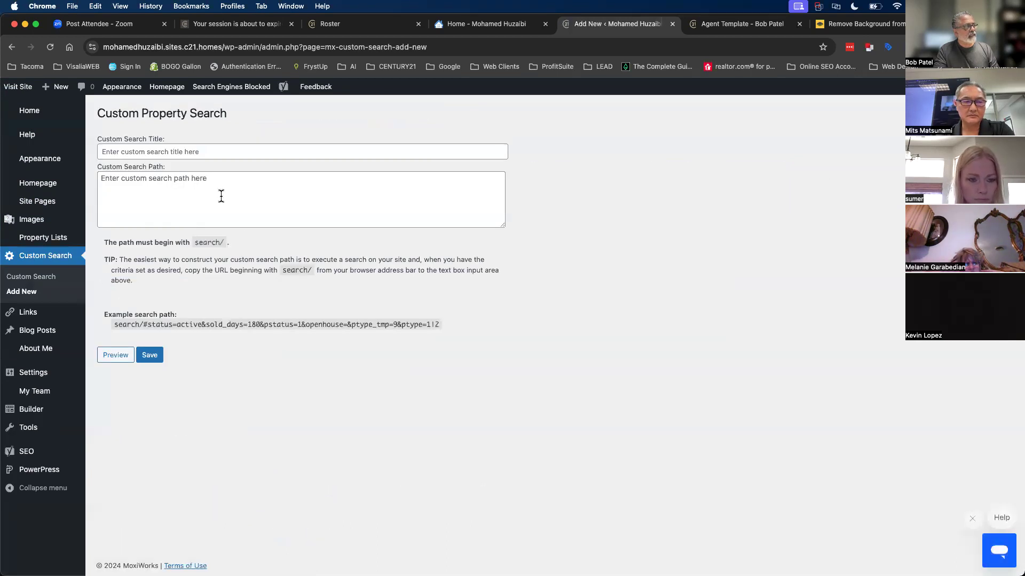
{"action": "left_click", "coordinate": [221, 197]}
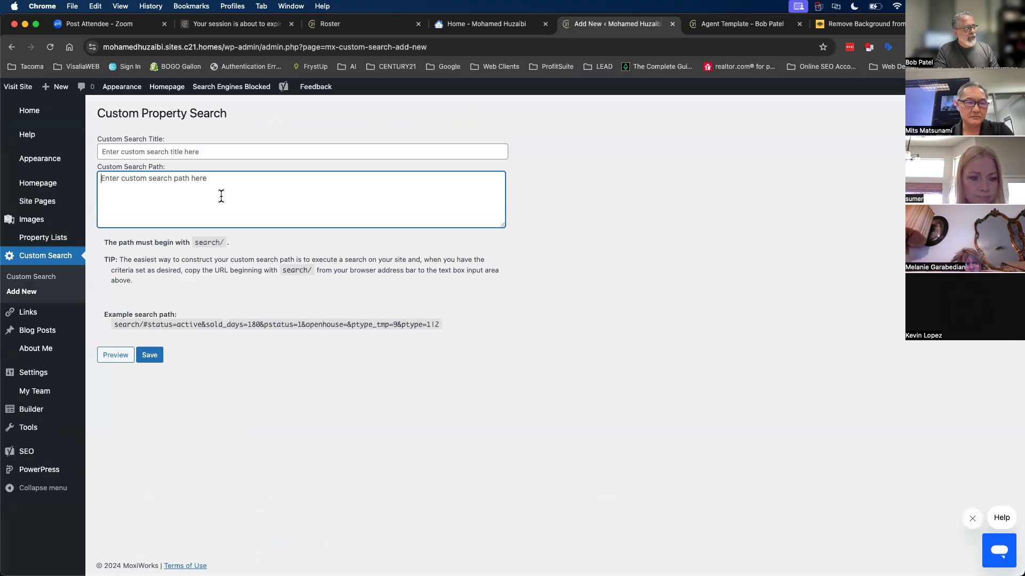
{"action": "key", "text": "super+v"}
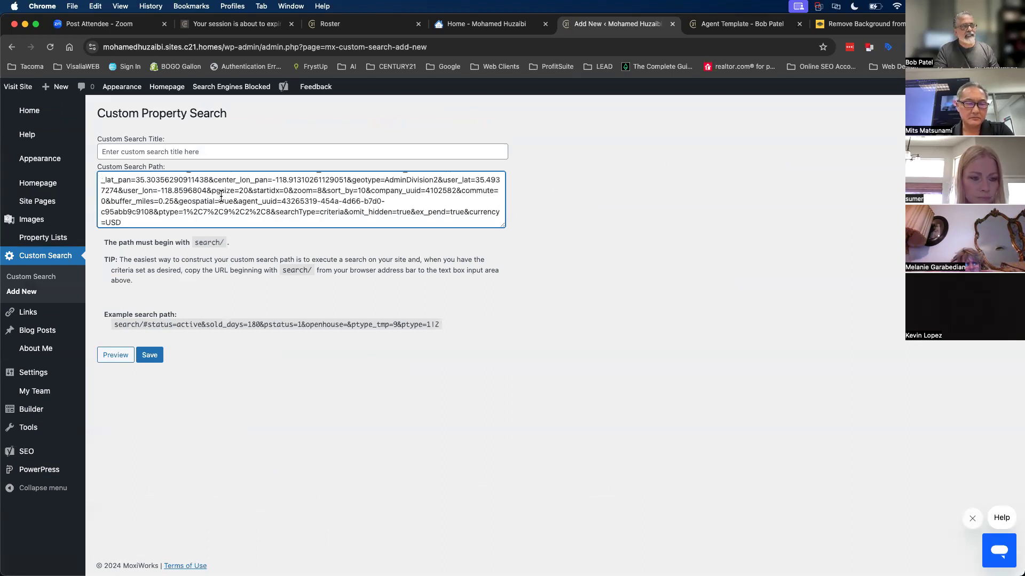
{"action": "scroll", "coordinate": [130, 223], "scroll_direction": "up", "scroll_amount": 5}
{"action": "left_click", "coordinate": [111, 155]}
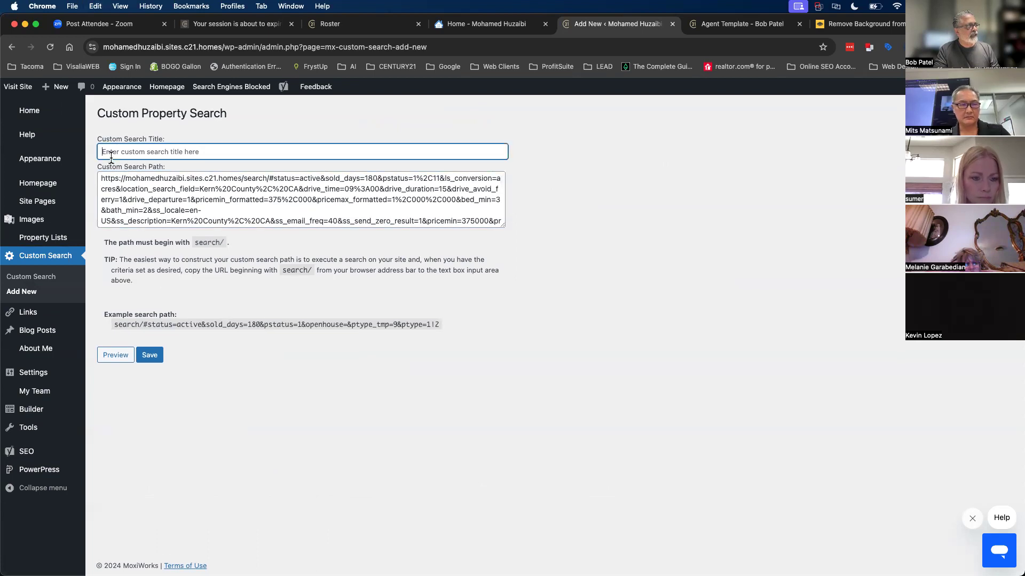
{"action": "type", "text": "Featured P"}
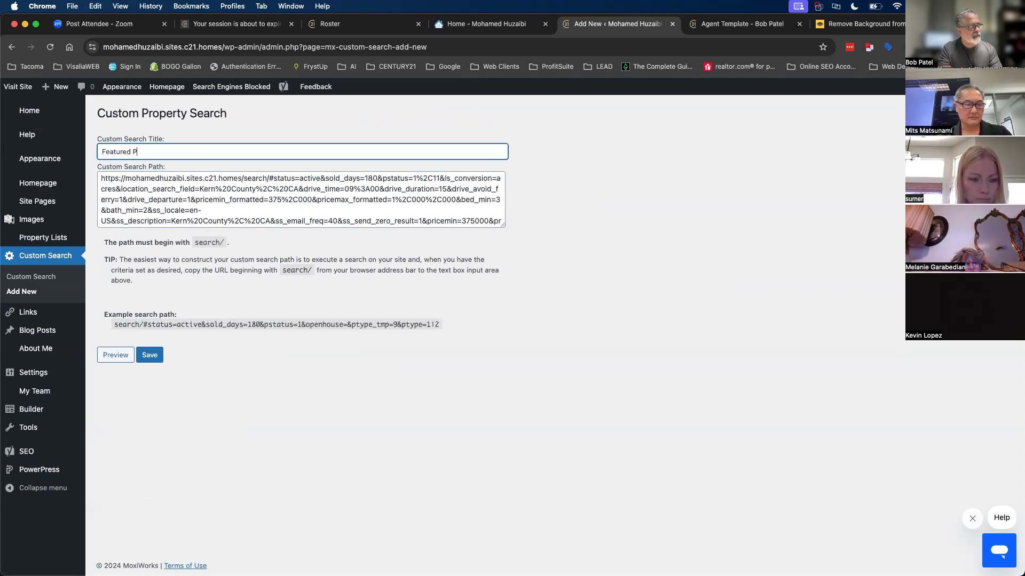
{"action": "type", "text": "roperties"}
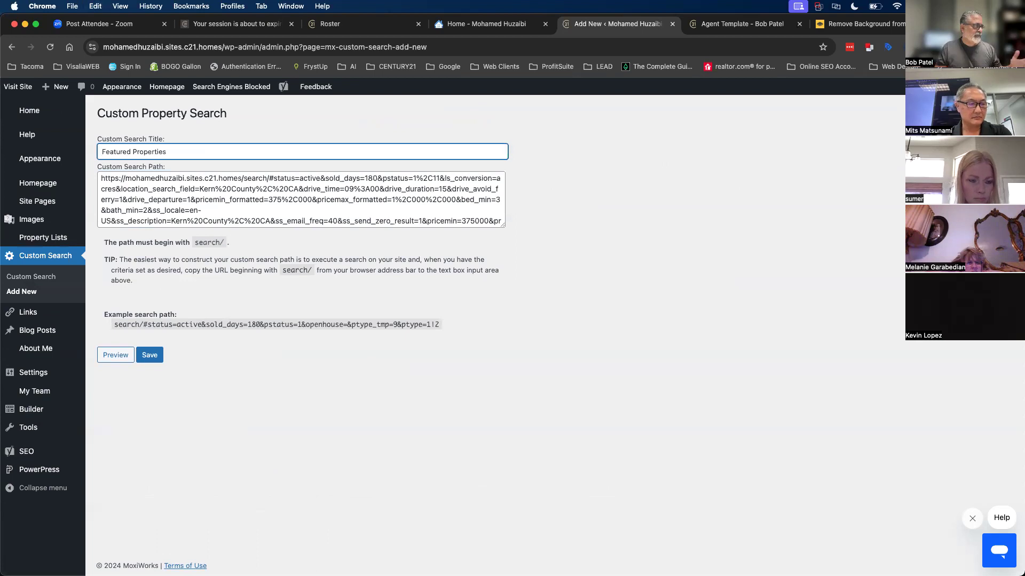
{"action": "left_click", "coordinate": [629, 256]}
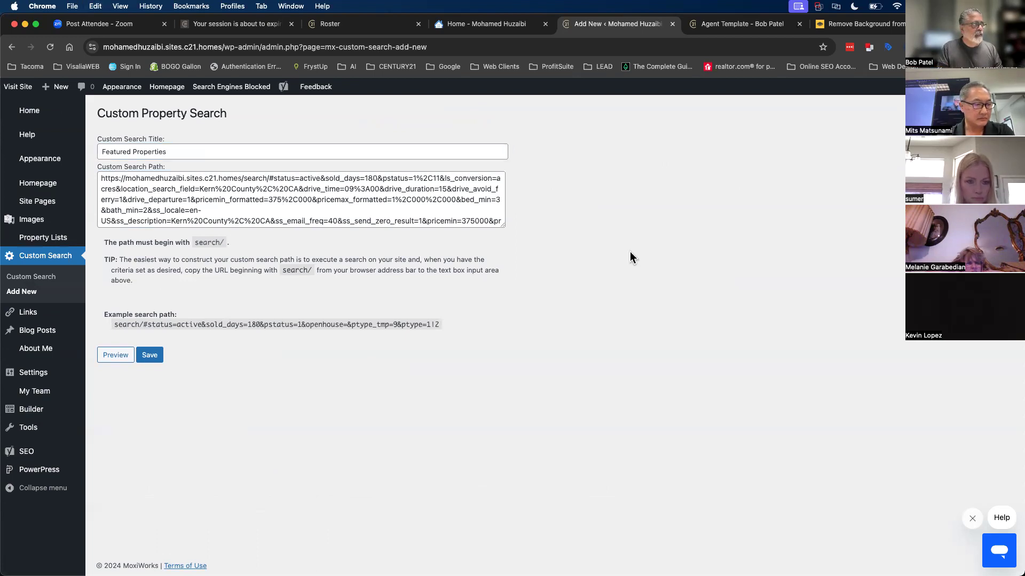
- Trim the site address so the path starts at search/, then save the custom search
{"action": "left_click_drag", "start_coordinate": [106, 242], "coordinate": [216, 239]}
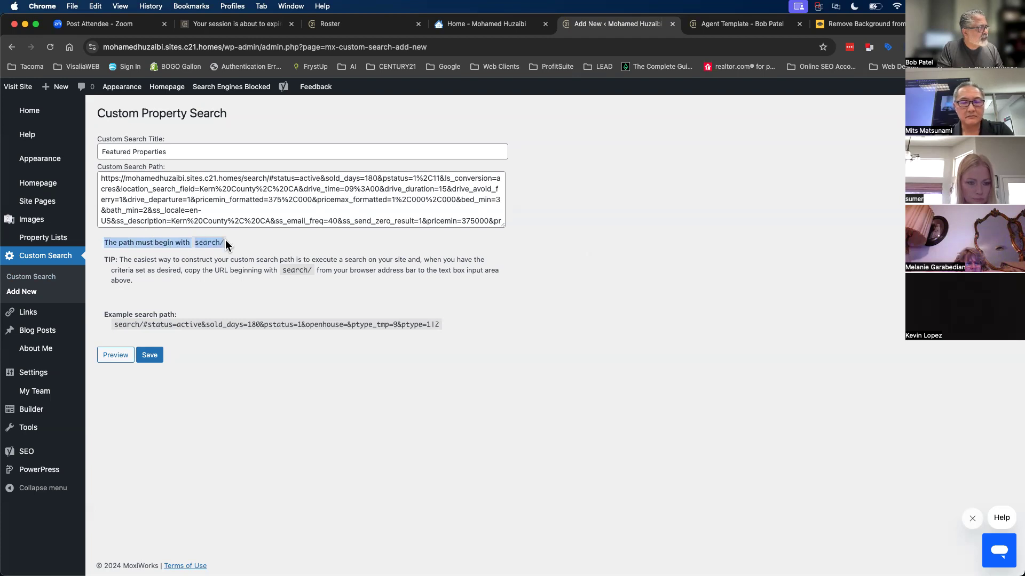
{"action": "left_click", "coordinate": [197, 244]}
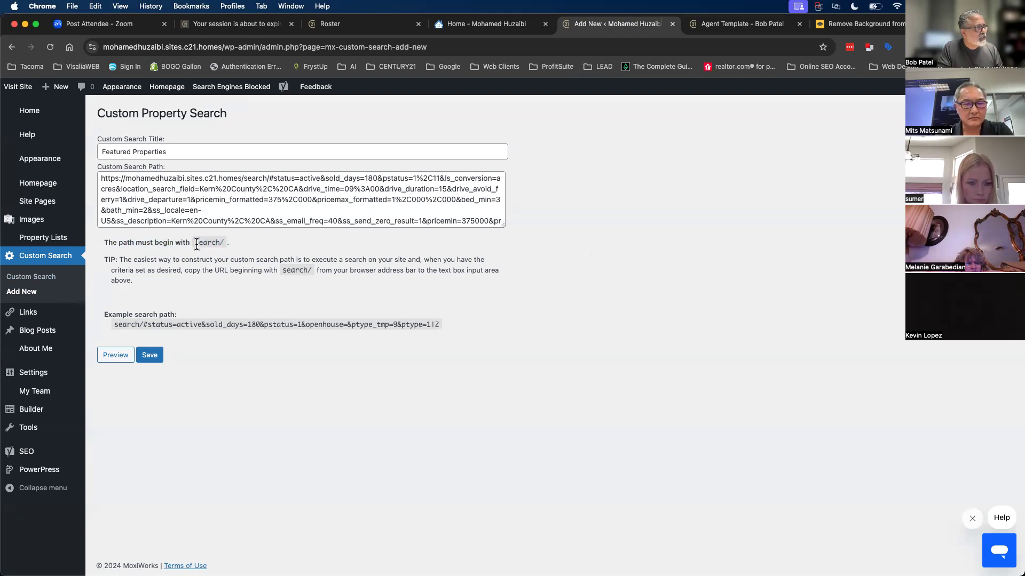
{"action": "left_click_drag", "start_coordinate": [209, 243], "coordinate": [233, 245]}
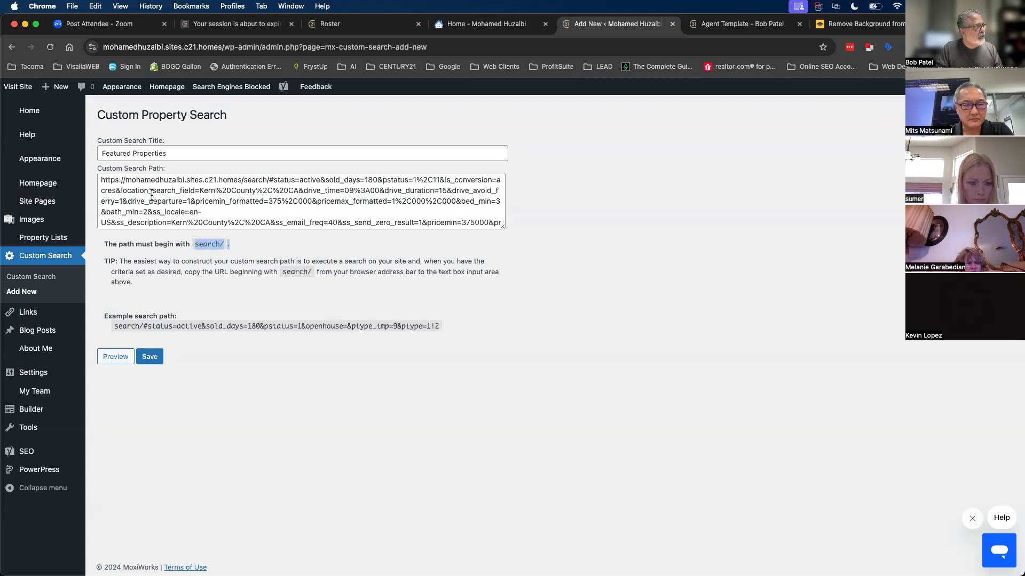
{"action": "left_click", "coordinate": [208, 211]}
{"action": "scroll", "coordinate": [209, 210], "scroll_direction": "down", "scroll_amount": 5}
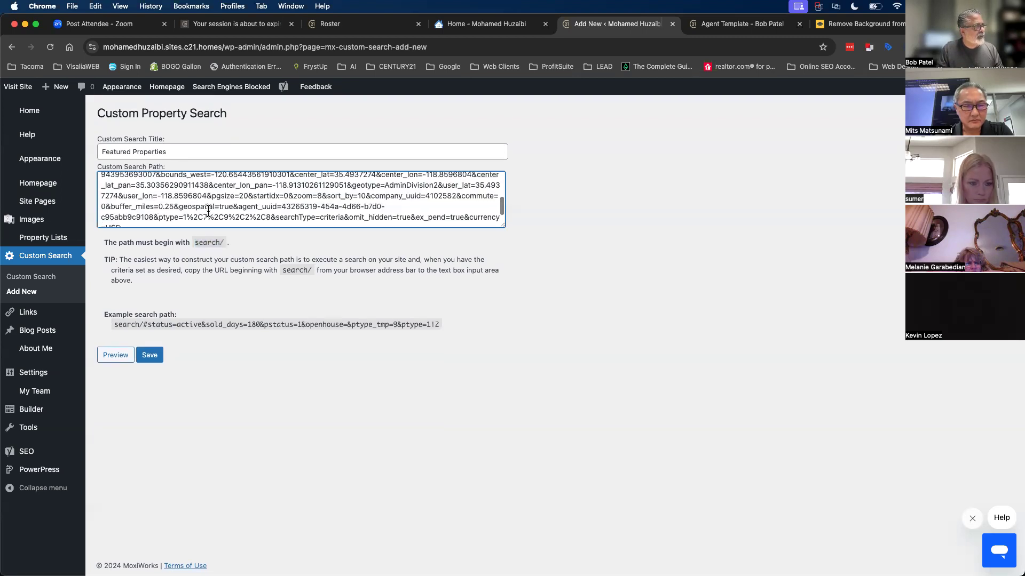
{"action": "scroll", "coordinate": [205, 205], "scroll_direction": "up", "scroll_amount": 5}
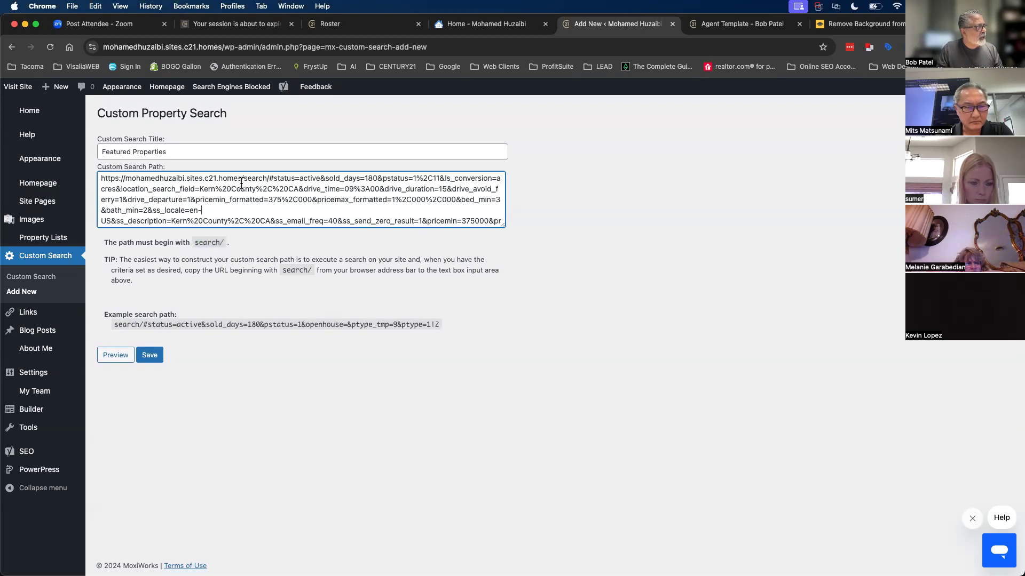
{"action": "left_click_drag", "start_coordinate": [238, 179], "coordinate": [112, 179]}
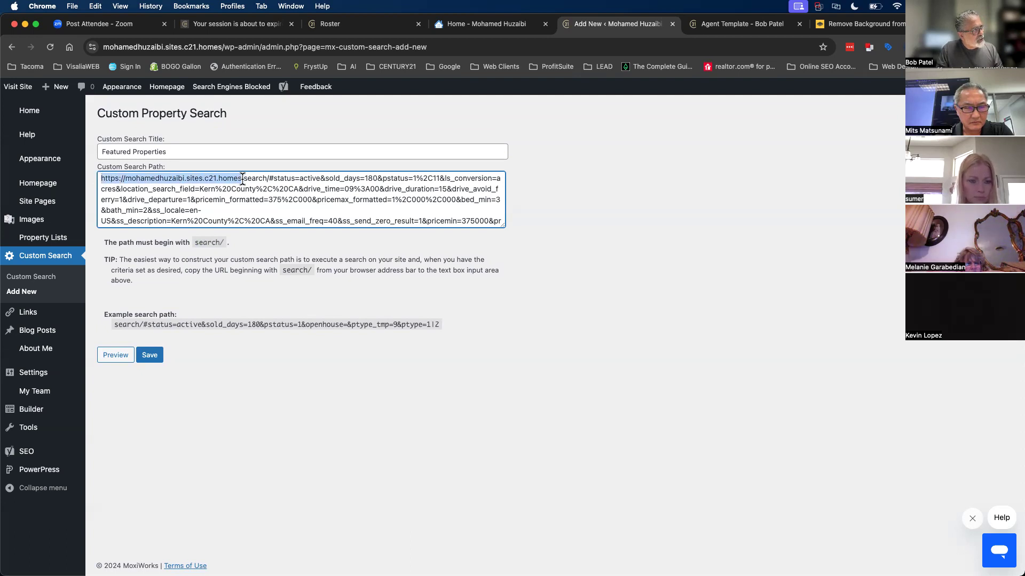
{"action": "key", "text": "BackSpace"}
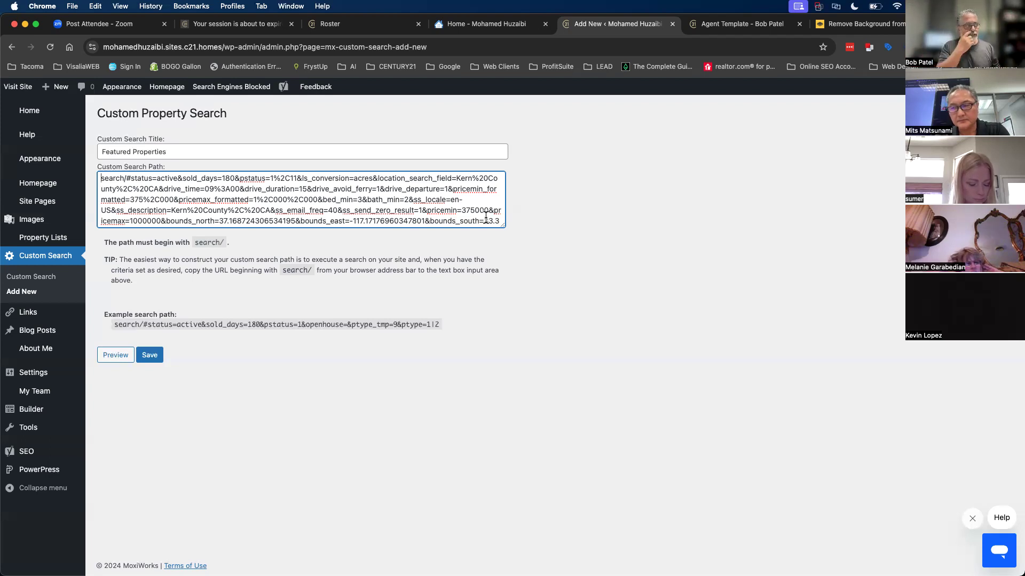
{"action": "left_click_drag", "start_coordinate": [227, 244], "coordinate": [188, 245]}
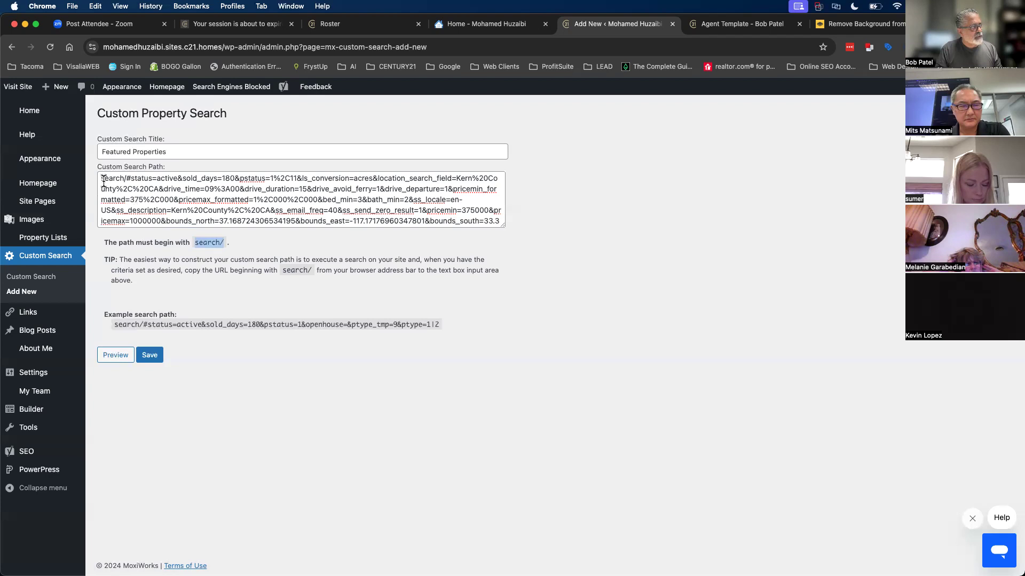
{"action": "left_click", "coordinate": [149, 356]}
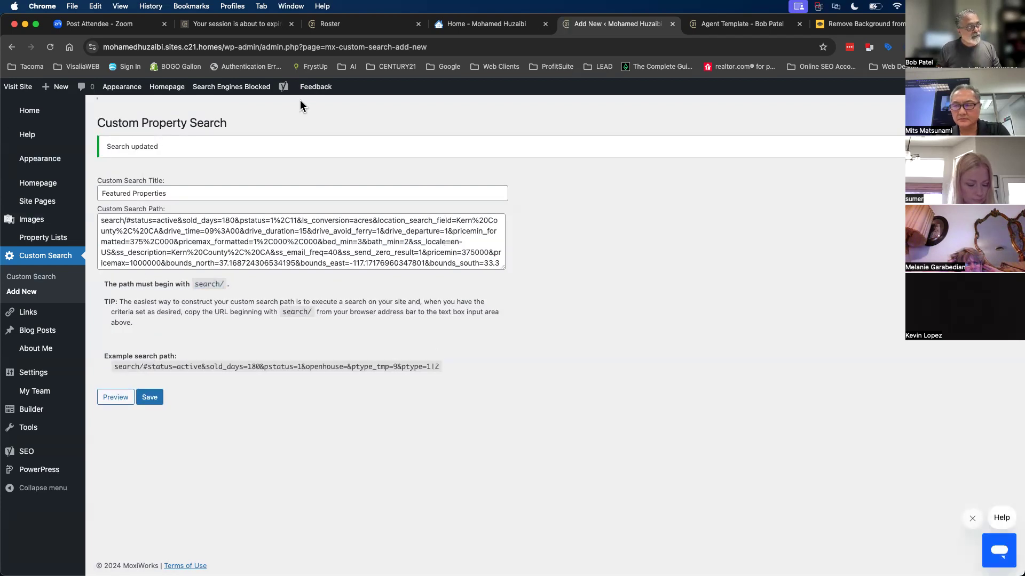
{"action": "left_click", "coordinate": [516, 27]}
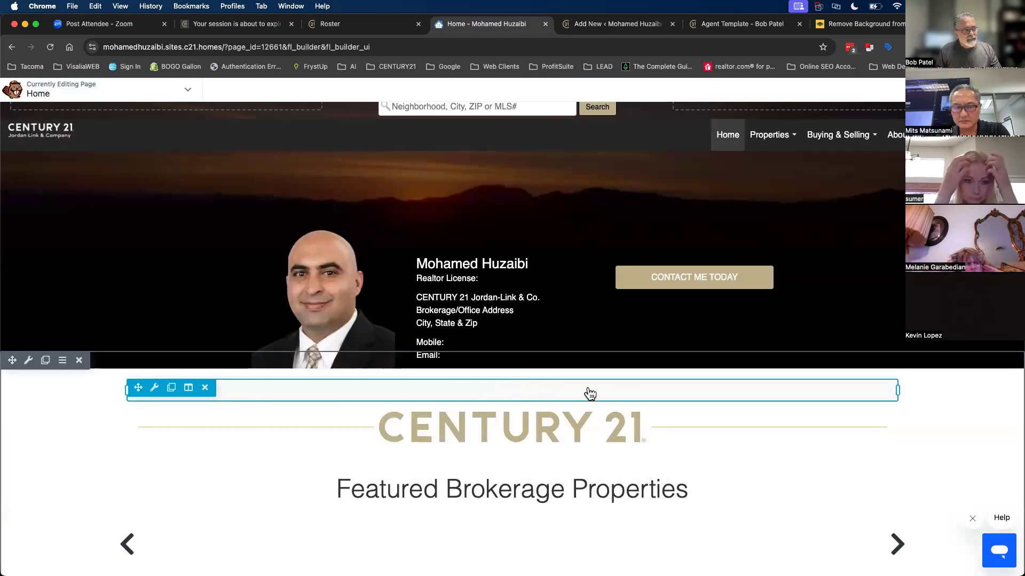
- Rename the listings module's title from 'Homes in NW Visalia 65' to 'Featured Properties'
{"action": "left_click", "coordinate": [479, 396]}
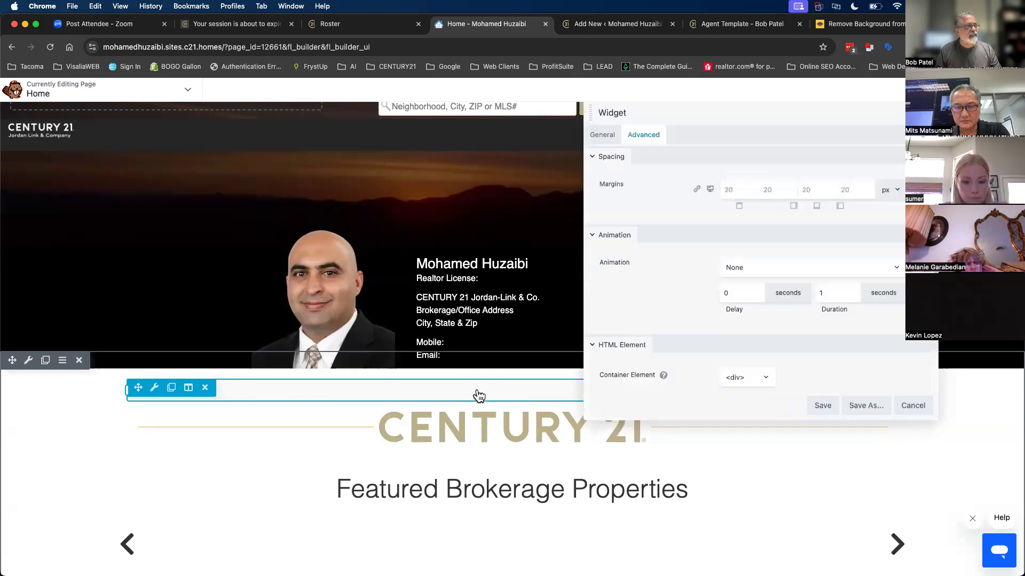
{"action": "left_click", "coordinate": [617, 146]}
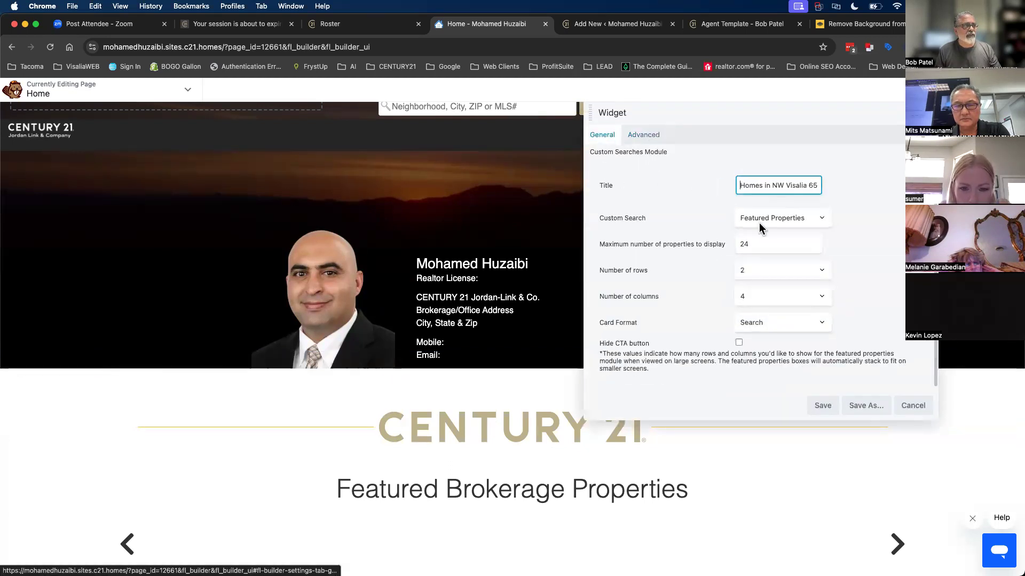
{"action": "triple_click", "coordinate": [764, 186]}
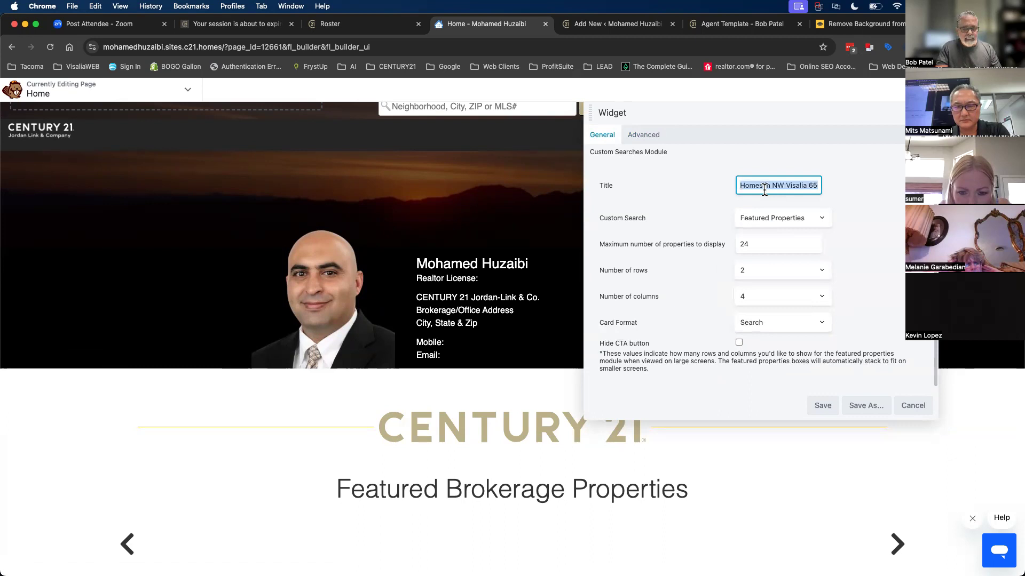
{"action": "key", "text": "BackSpace"}
{"action": "type", "text": "Featu"}
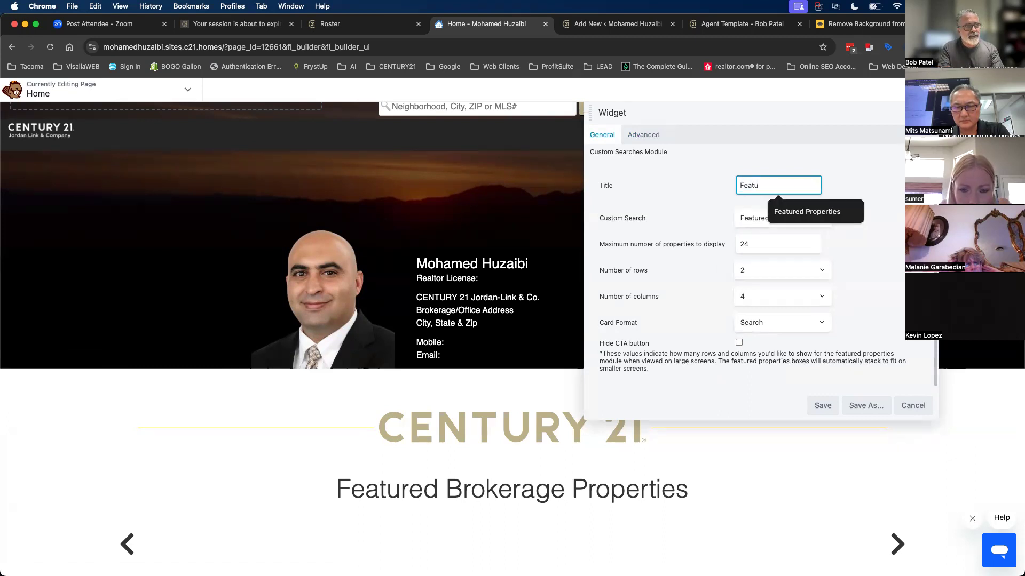
{"action": "type", "text": "red Properties"}
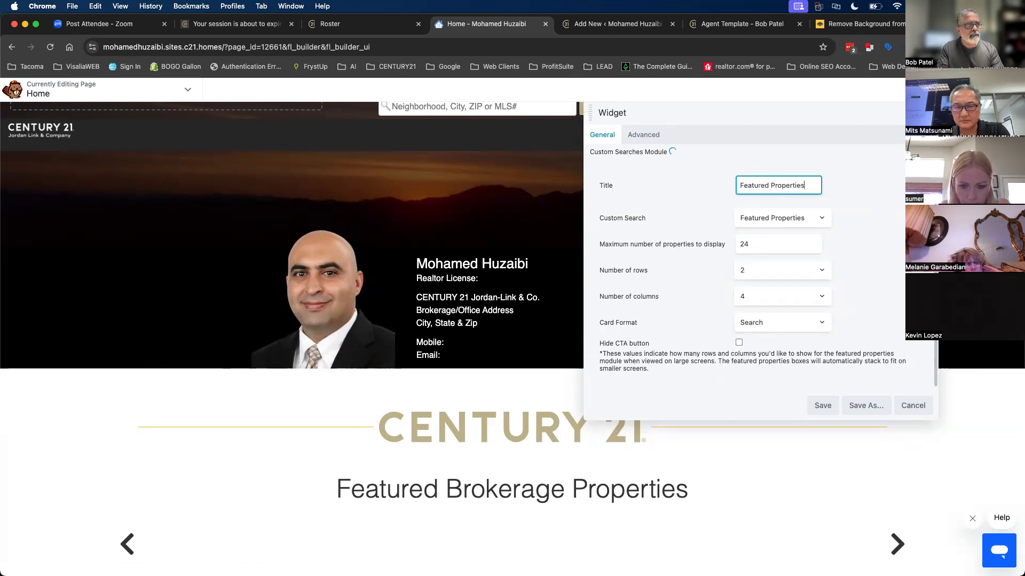
- Point the module at the Featured Properties search with up to 80 properties, then publish
{"action": "left_click", "coordinate": [760, 220]}
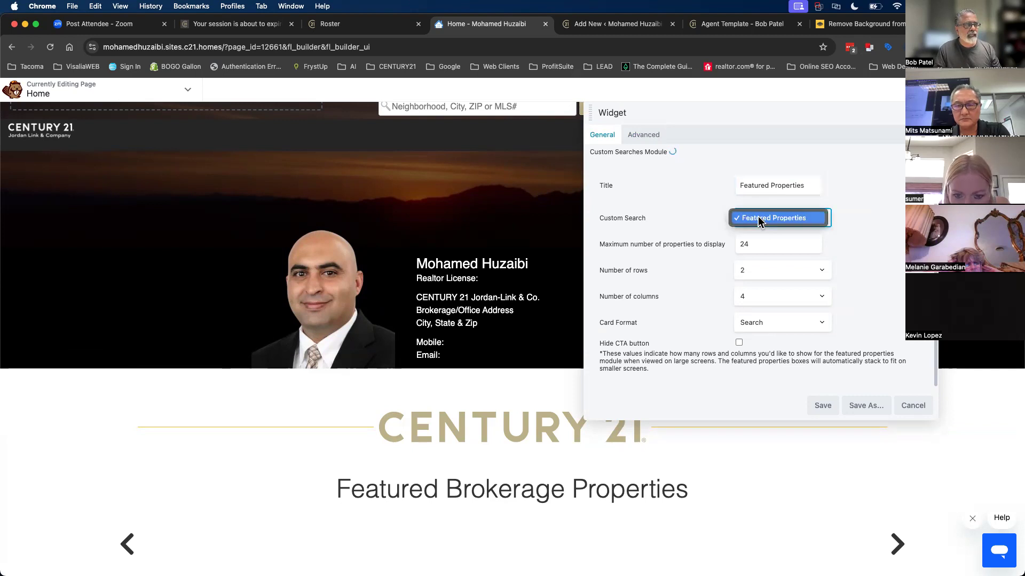
{"action": "left_click", "coordinate": [795, 218]}
{"action": "key", "text": "Tab"}
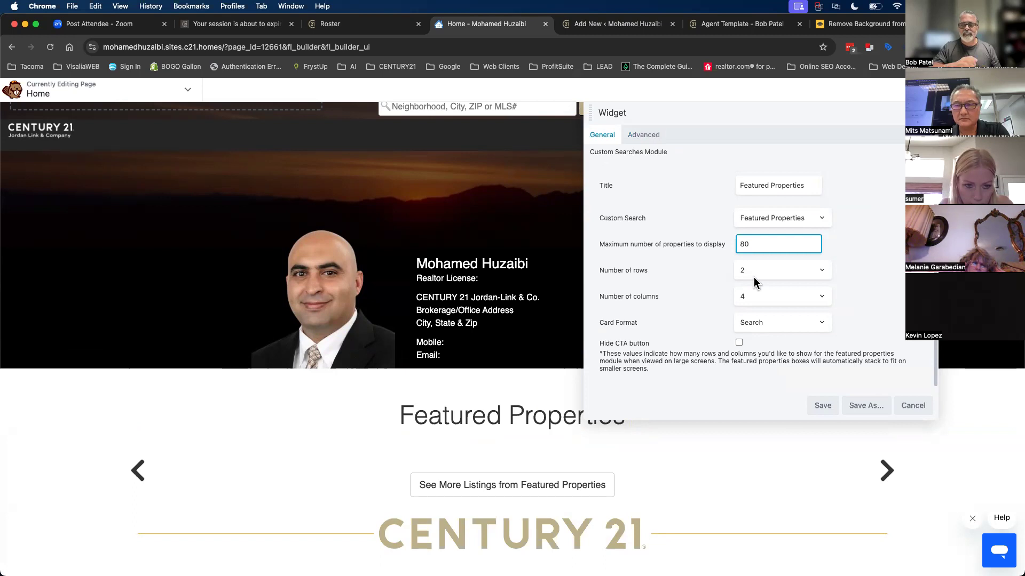
{"action": "left_click", "coordinate": [821, 406]}
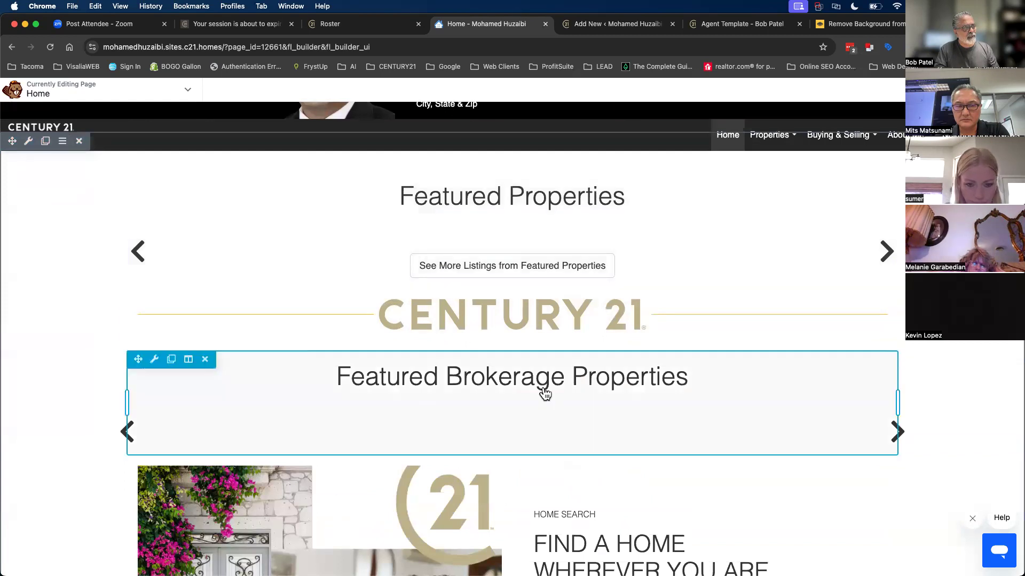
{"action": "left_click", "coordinate": [996, 89]}
{"action": "left_click", "coordinate": [954, 90]}
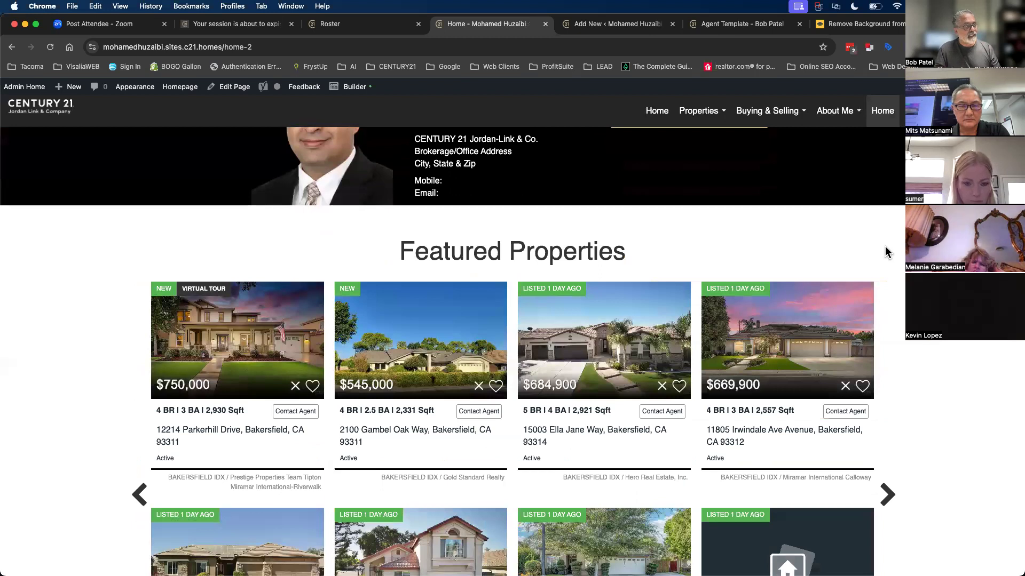
{"action": "scroll", "coordinate": [884, 245], "scroll_direction": "down", "scroll_amount": 2}
{"action": "scroll", "coordinate": [884, 245], "scroll_direction": "up", "scroll_amount": 1}
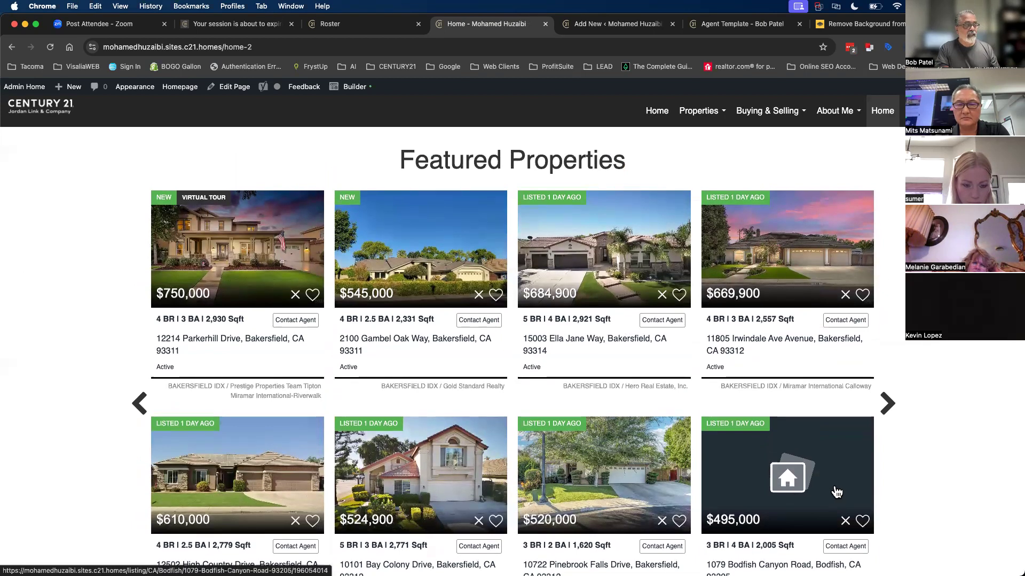
{"action": "scroll", "coordinate": [584, 435], "scroll_direction": "up", "scroll_amount": 5}
{"action": "scroll", "coordinate": [583, 433], "scroll_direction": "down", "scroll_amount": 3}
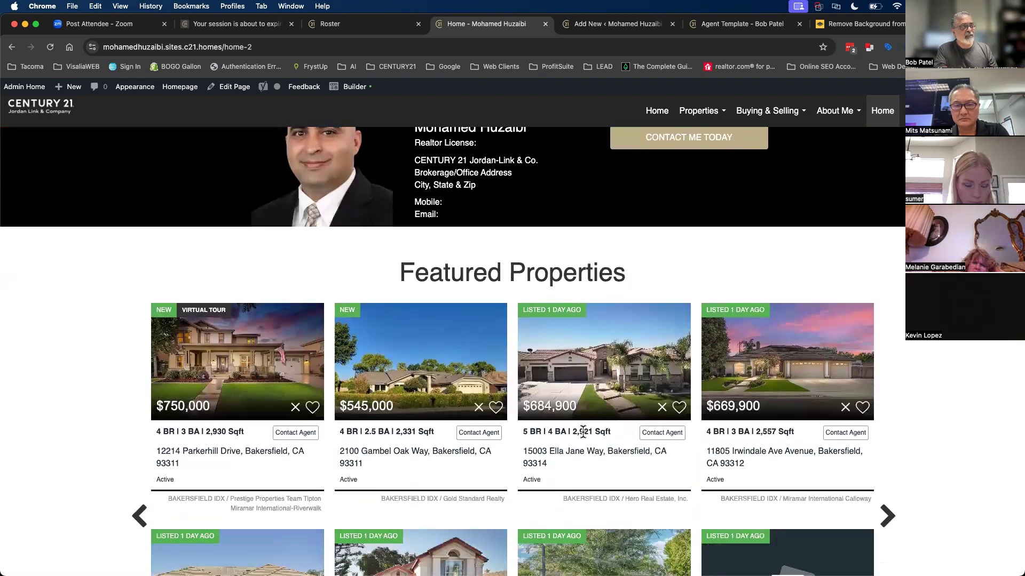
{"action": "scroll", "coordinate": [583, 433], "scroll_direction": "down", "scroll_amount": 3}
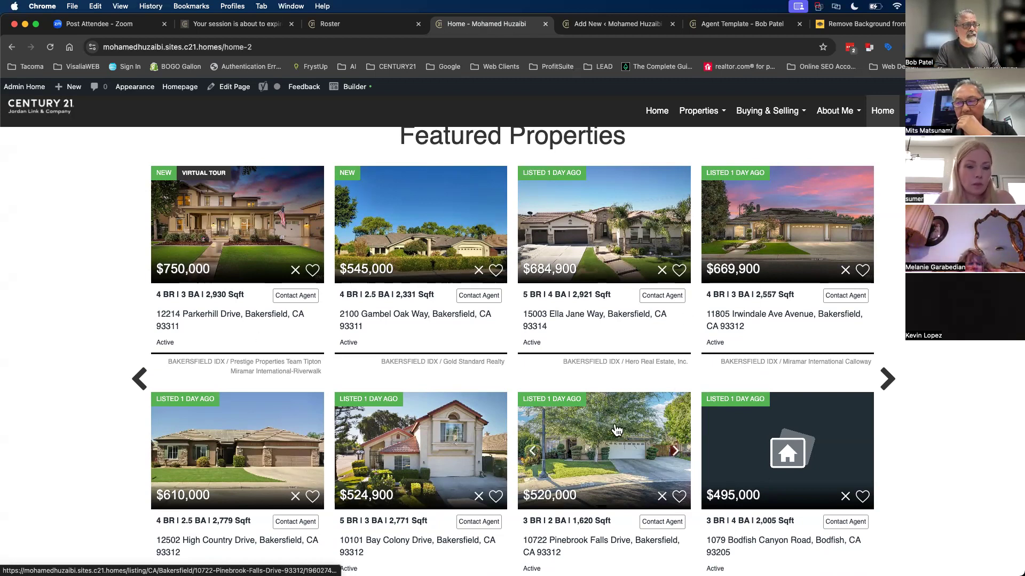
{"action": "scroll", "coordinate": [616, 429], "scroll_direction": "down", "scroll_amount": 8}
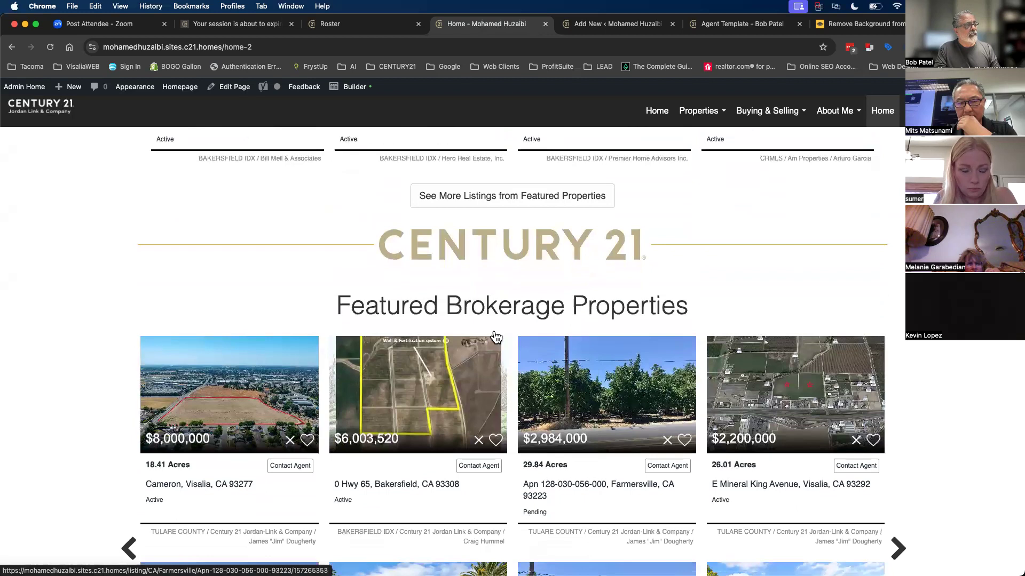
{"action": "scroll", "coordinate": [614, 416], "scroll_direction": "down", "scroll_amount": 1}
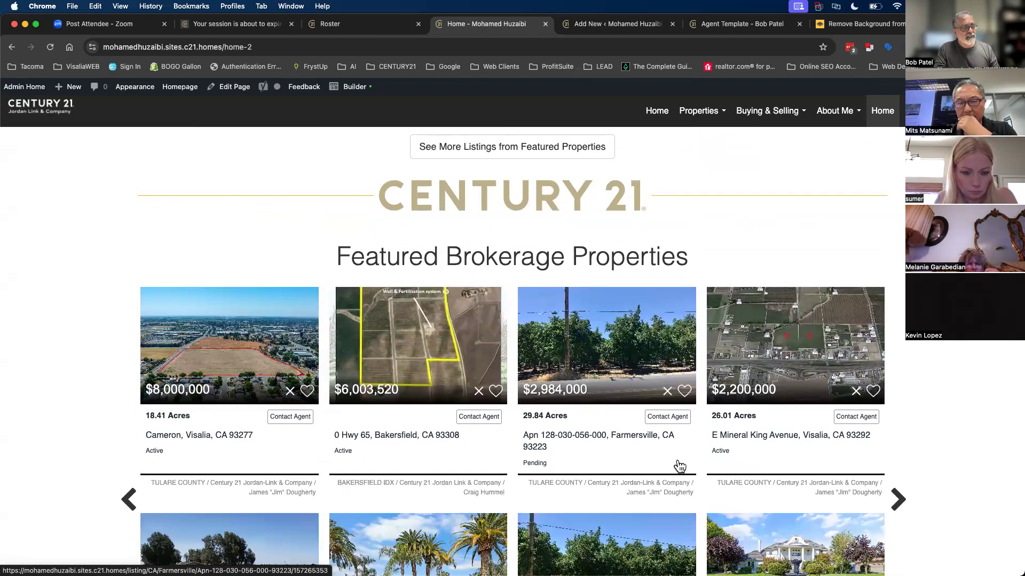
{"action": "scroll", "coordinate": [678, 466], "scroll_direction": "down", "scroll_amount": 1}
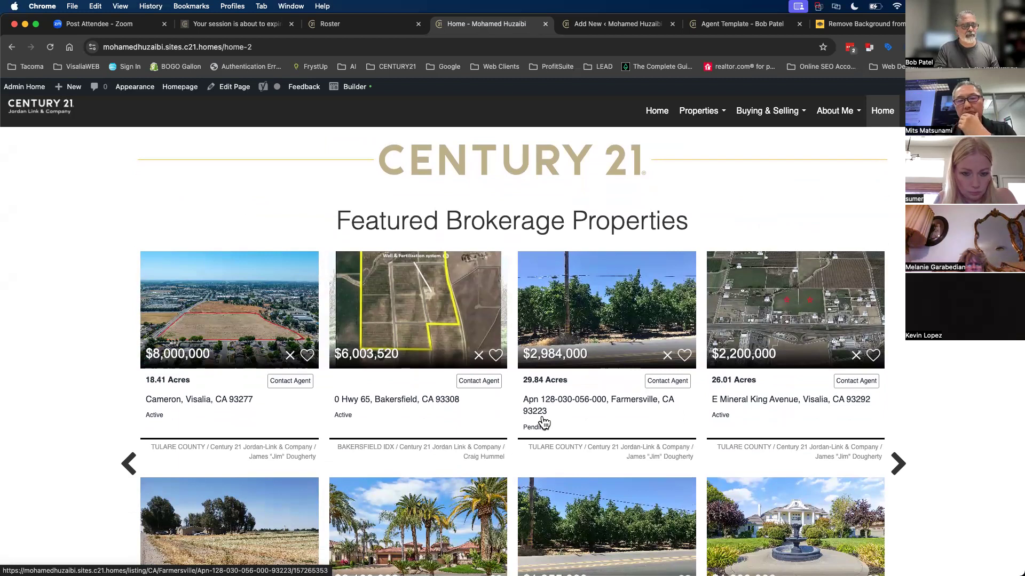
{"action": "scroll", "coordinate": [543, 423], "scroll_direction": "down", "scroll_amount": 4}
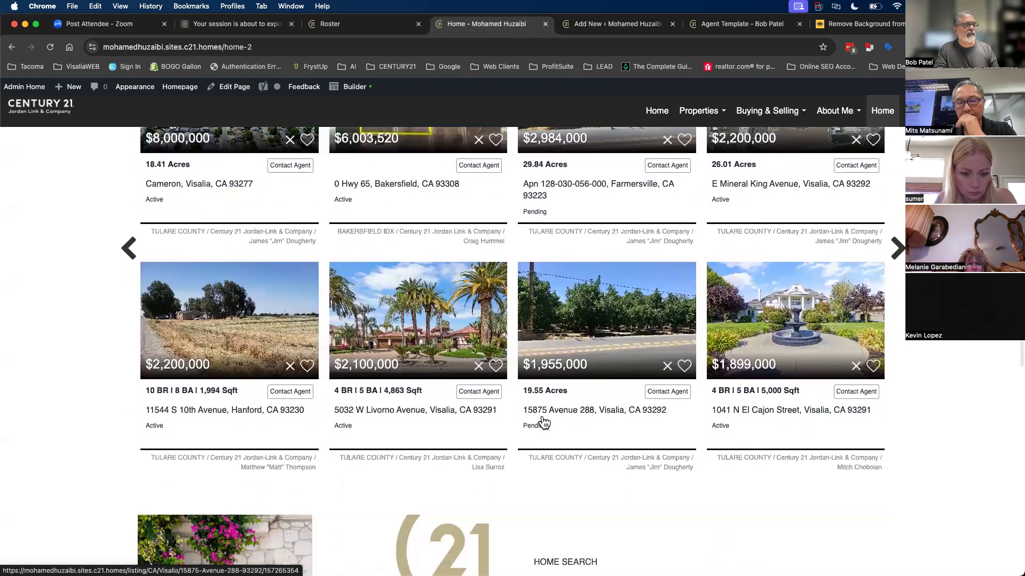
{"action": "scroll", "coordinate": [543, 423], "scroll_direction": "up", "scroll_amount": 3}
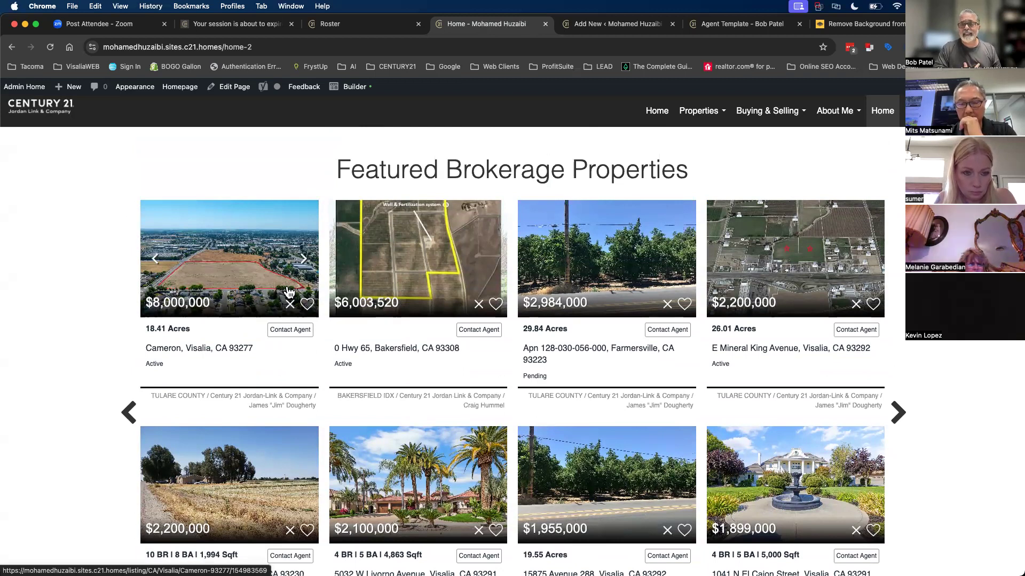
{"action": "scroll", "coordinate": [288, 293], "scroll_direction": "down", "scroll_amount": 10}
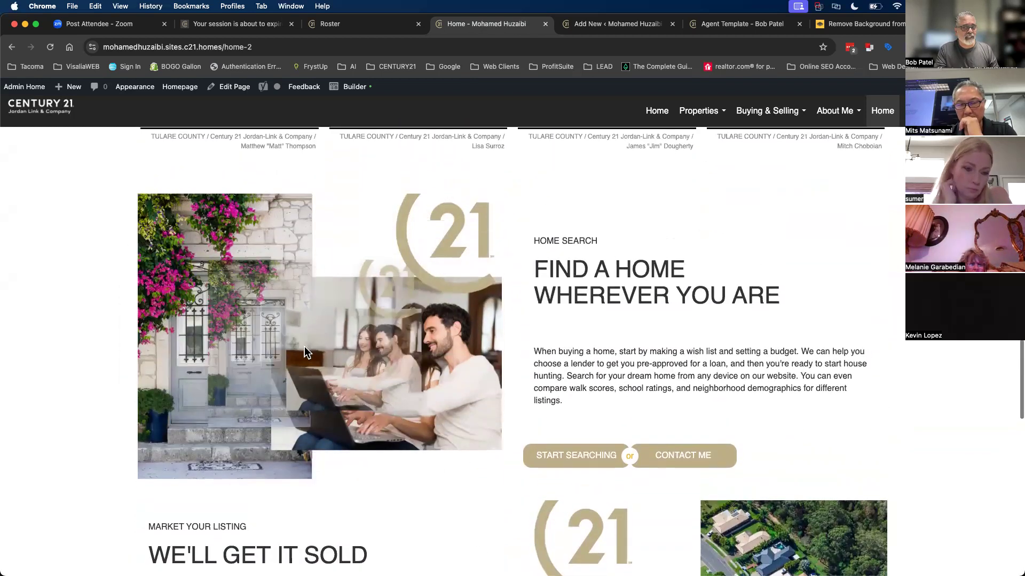
- Save the flowered home-entry photo to Downloads
{"action": "right_click", "coordinate": [338, 347]}
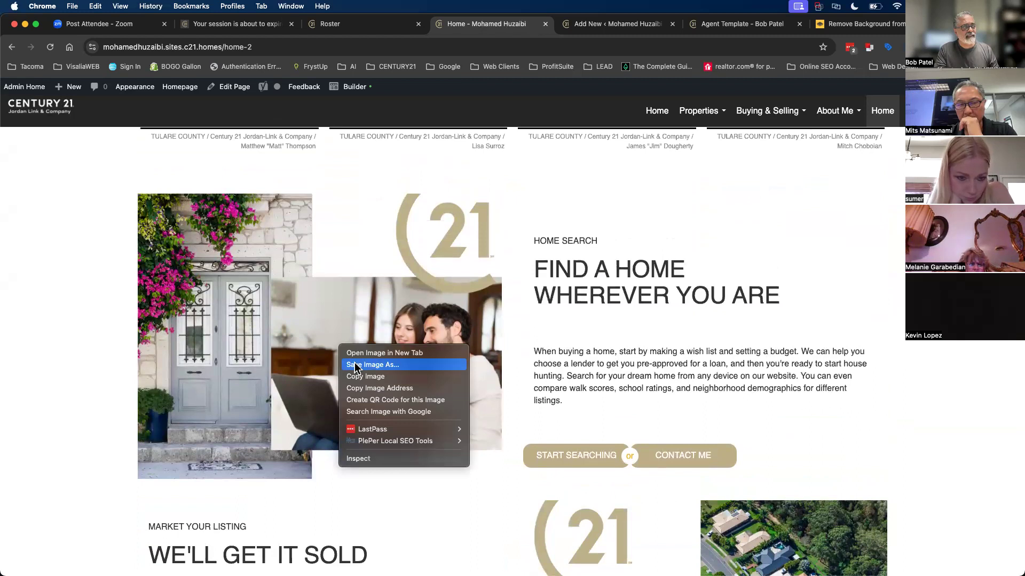
{"action": "left_click", "coordinate": [355, 364]}
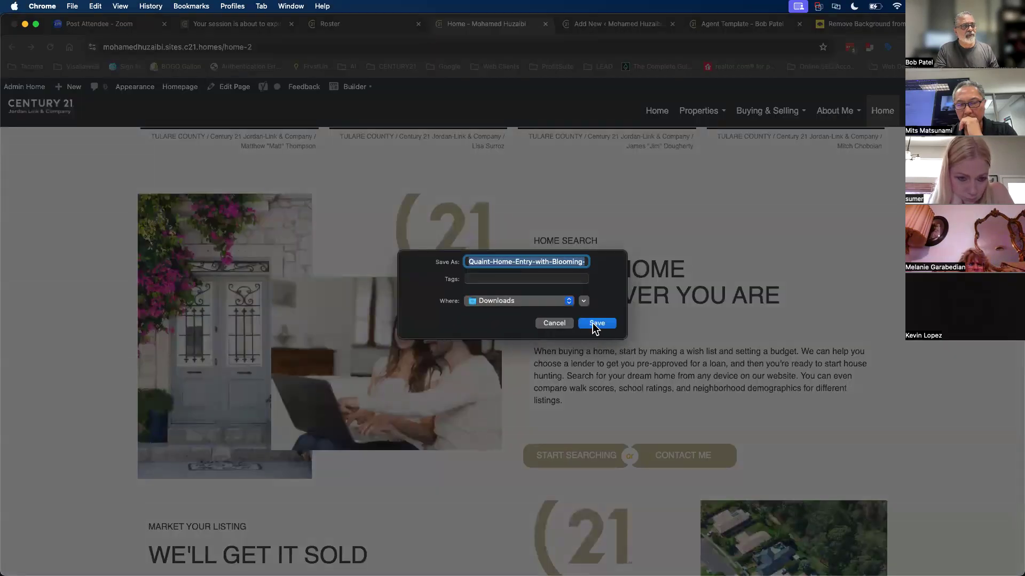
{"action": "left_click", "coordinate": [595, 323]}
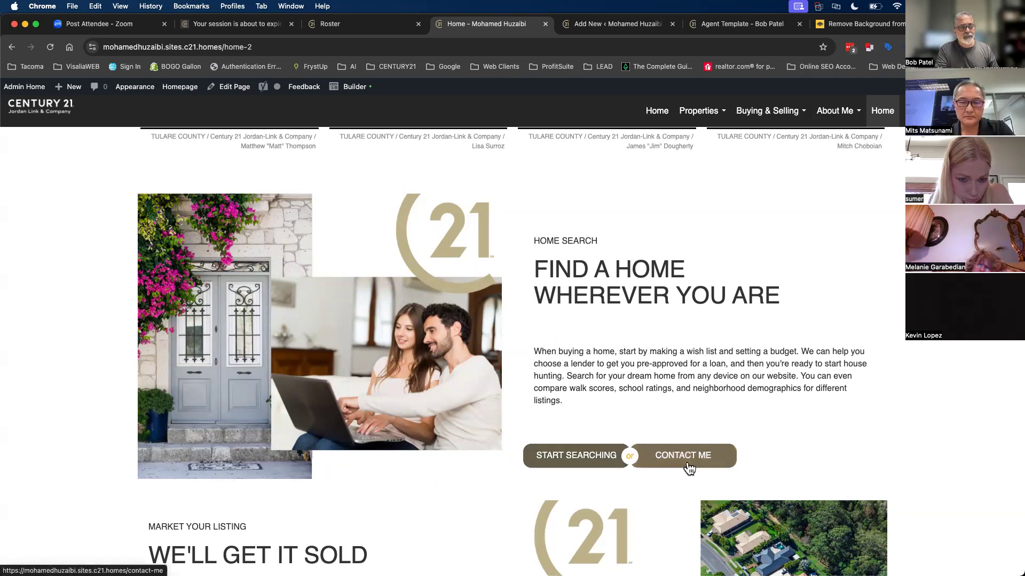
- Reopen the Home page in the Beaver Builder editor
{"action": "scroll", "coordinate": [692, 462], "scroll_direction": "down", "scroll_amount": 10}
{"action": "scroll", "coordinate": [692, 462], "scroll_direction": "down", "scroll_amount": 4}
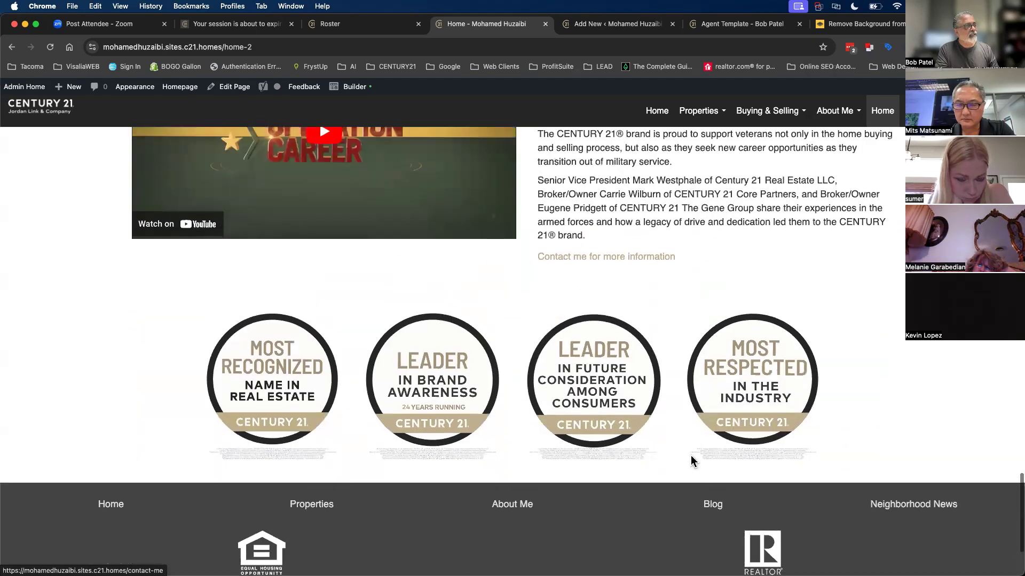
{"action": "scroll", "coordinate": [691, 457], "scroll_direction": "up", "scroll_amount": 7}
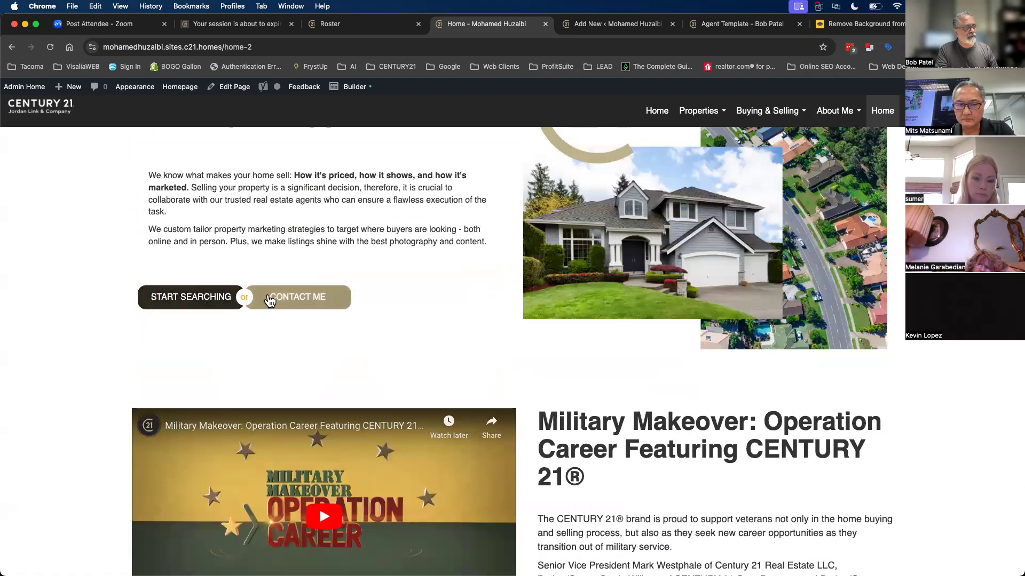
{"action": "scroll", "coordinate": [376, 479], "scroll_direction": "down", "scroll_amount": 1}
{"action": "scroll", "coordinate": [377, 480], "scroll_direction": "down", "scroll_amount": 4}
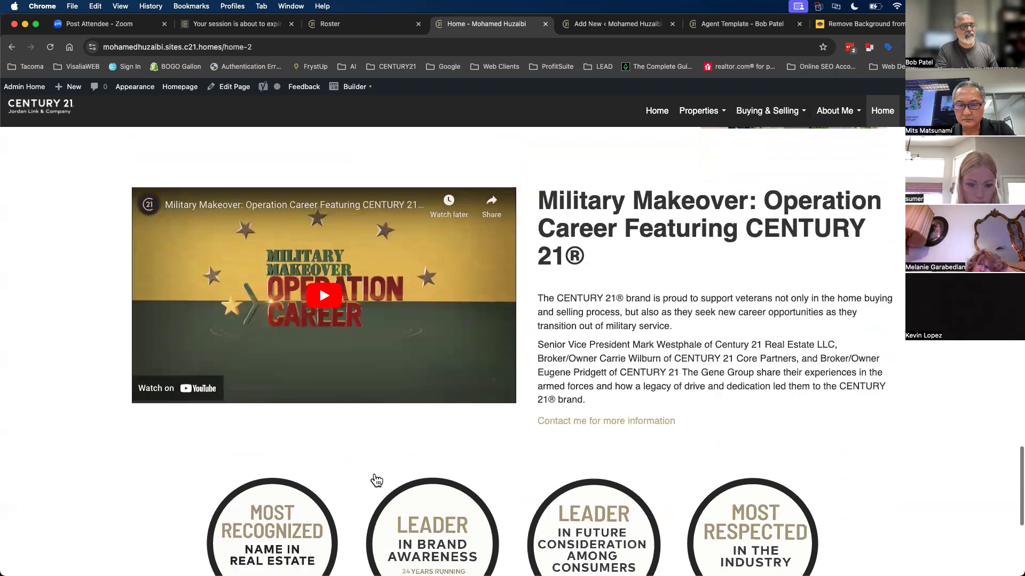
{"action": "scroll", "coordinate": [376, 480], "scroll_direction": "up", "scroll_amount": 1}
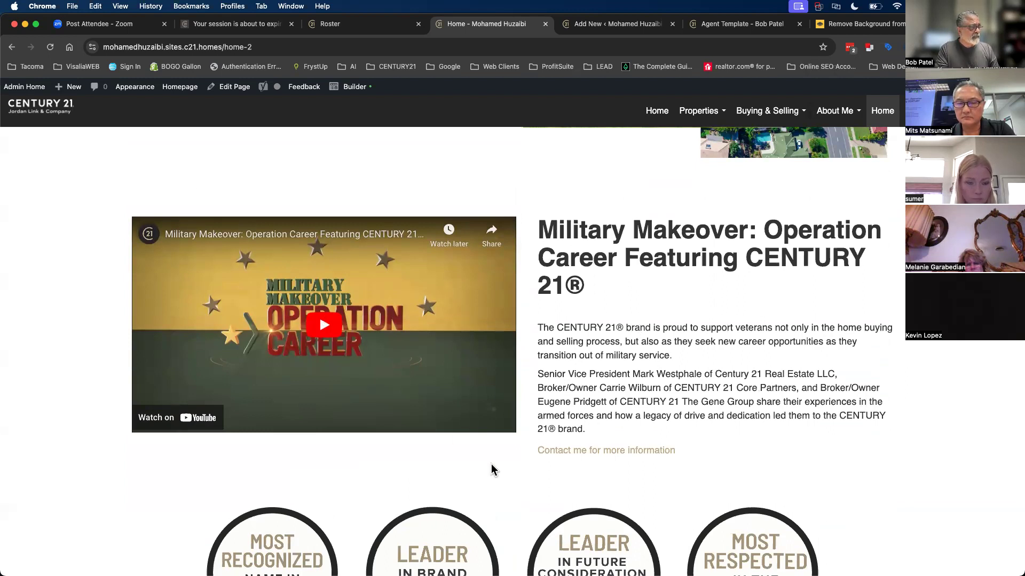
{"action": "scroll", "coordinate": [491, 468], "scroll_direction": "down", "scroll_amount": 6}
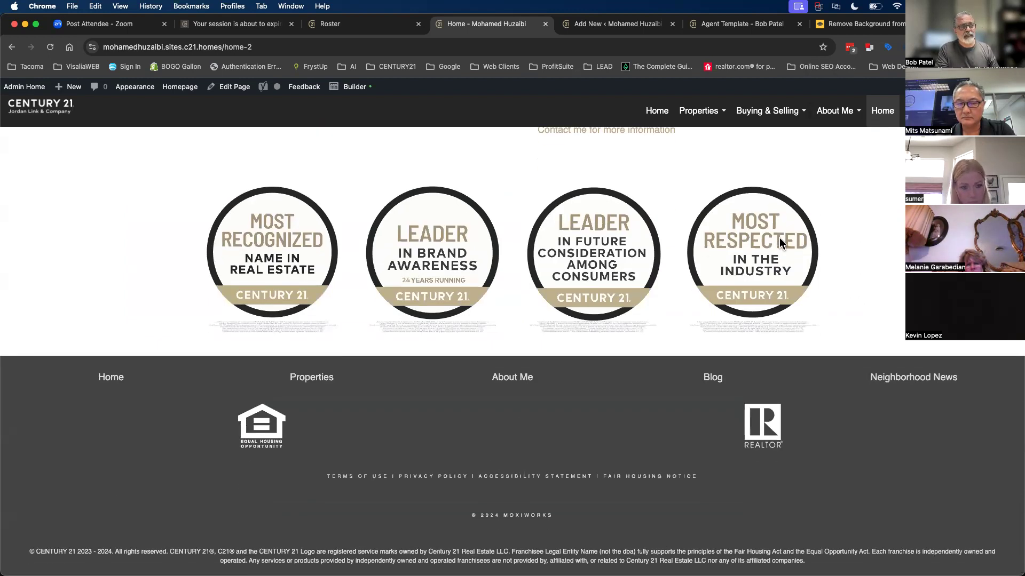
{"action": "scroll", "coordinate": [791, 238], "scroll_direction": "up", "scroll_amount": 5}
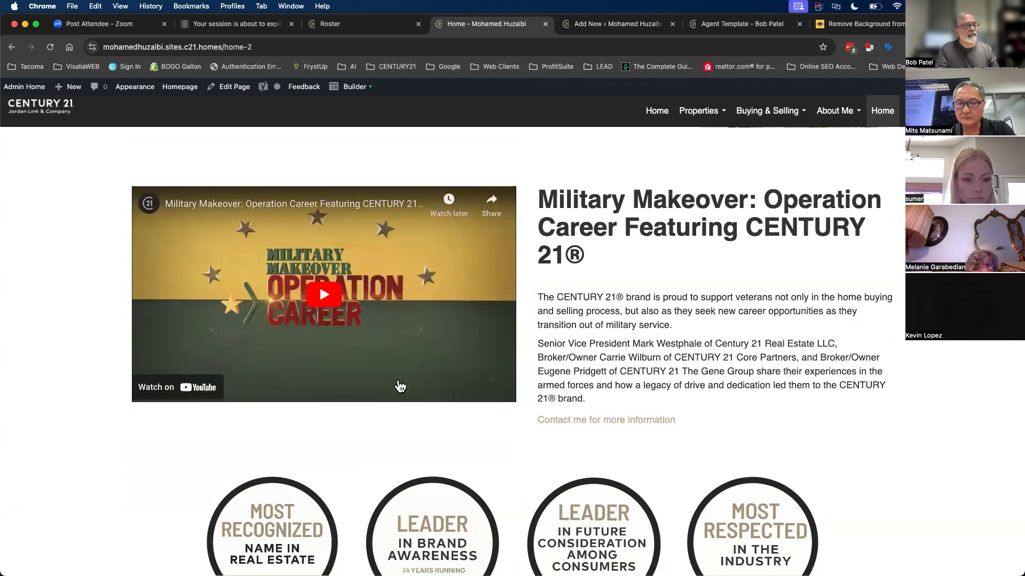
{"action": "scroll", "coordinate": [319, 275], "scroll_direction": "down", "scroll_amount": 1}
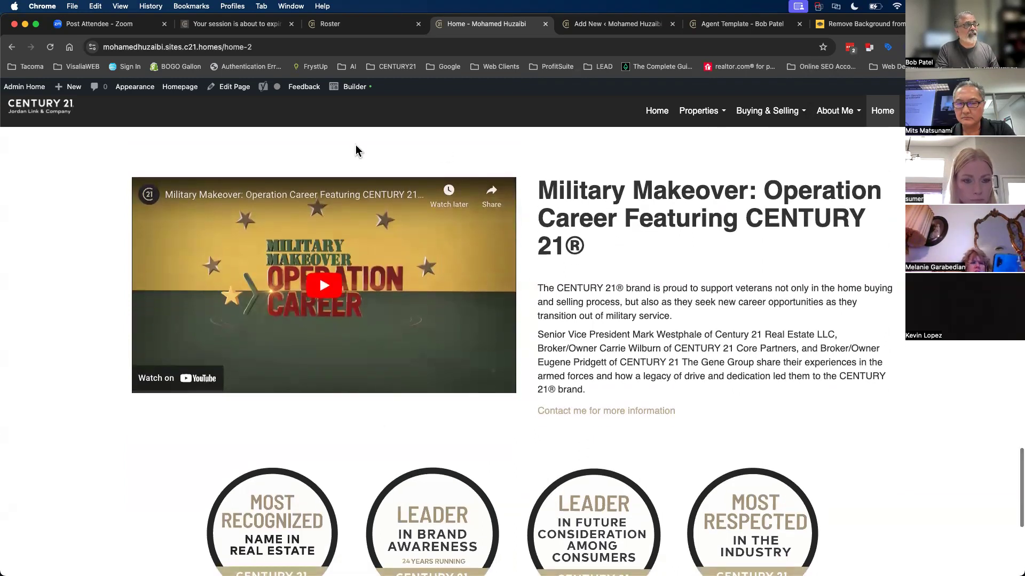
{"action": "left_click", "coordinate": [357, 91]}
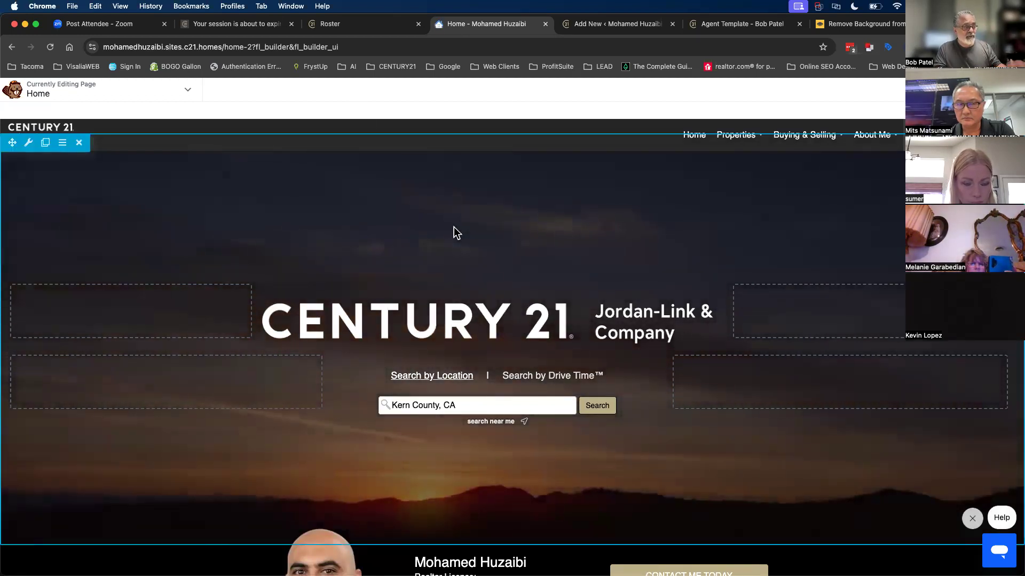
- Open the Military Makeover video module's settings and select its iframe embed code
{"action": "scroll", "coordinate": [537, 376], "scroll_direction": "down", "scroll_amount": 15}
{"action": "scroll", "coordinate": [538, 376], "scroll_direction": "down", "scroll_amount": 15}
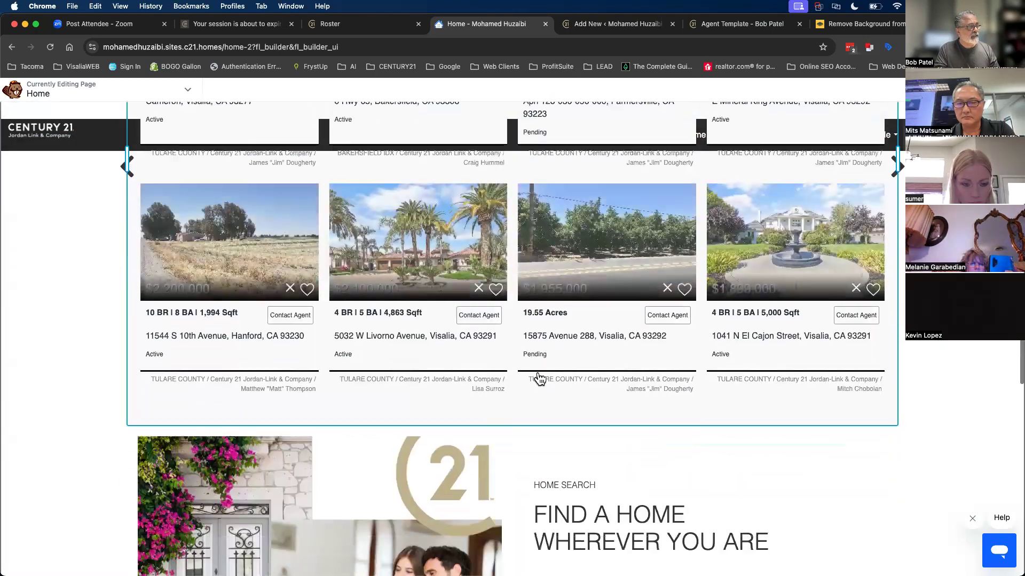
{"action": "scroll", "coordinate": [539, 377], "scroll_direction": "down", "scroll_amount": 3}
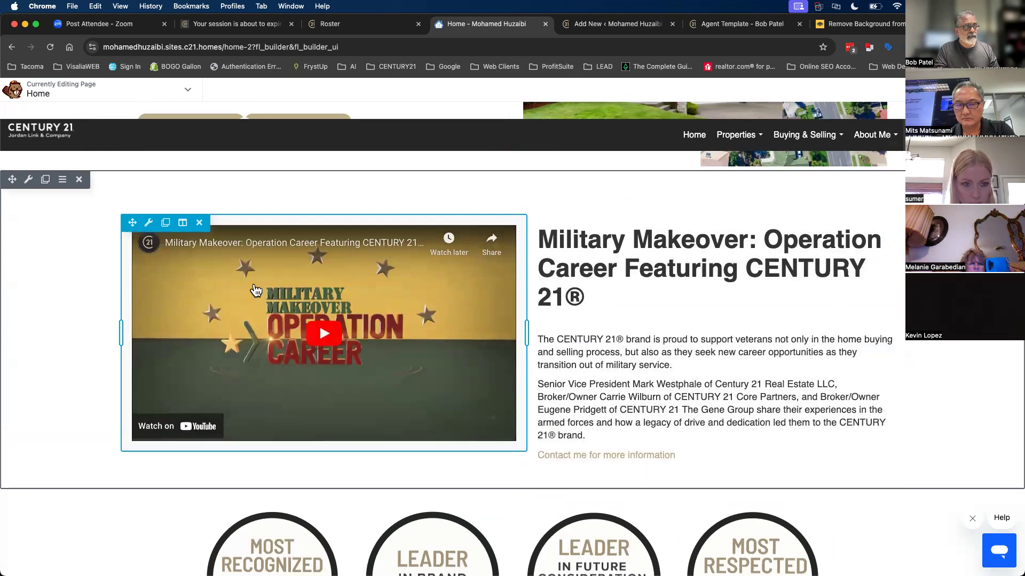
{"action": "left_click", "coordinate": [425, 293]}
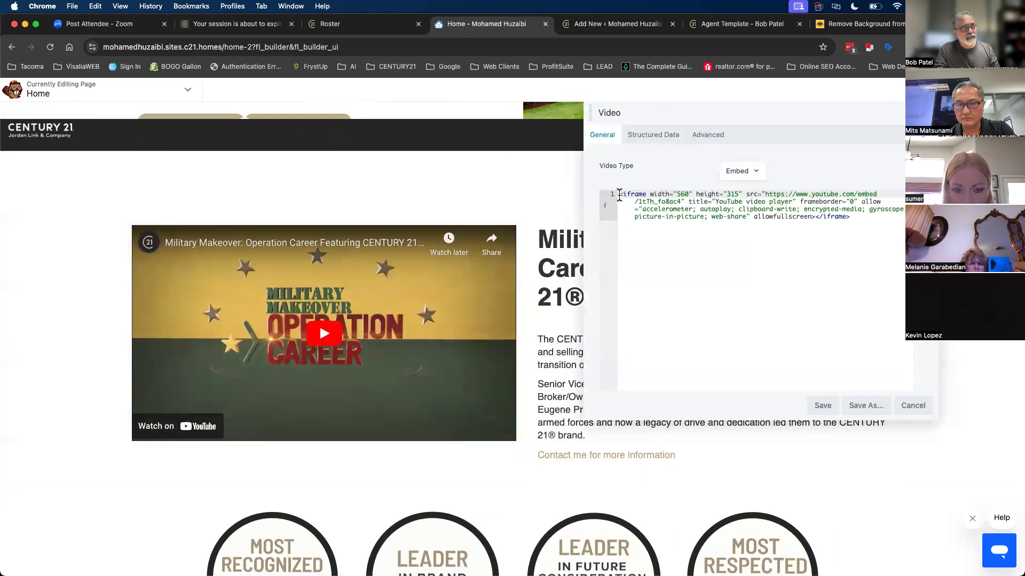
{"action": "left_click_drag", "start_coordinate": [619, 195], "coordinate": [661, 217]}
{"action": "left_click_drag", "start_coordinate": [791, 218], "coordinate": [874, 215]}
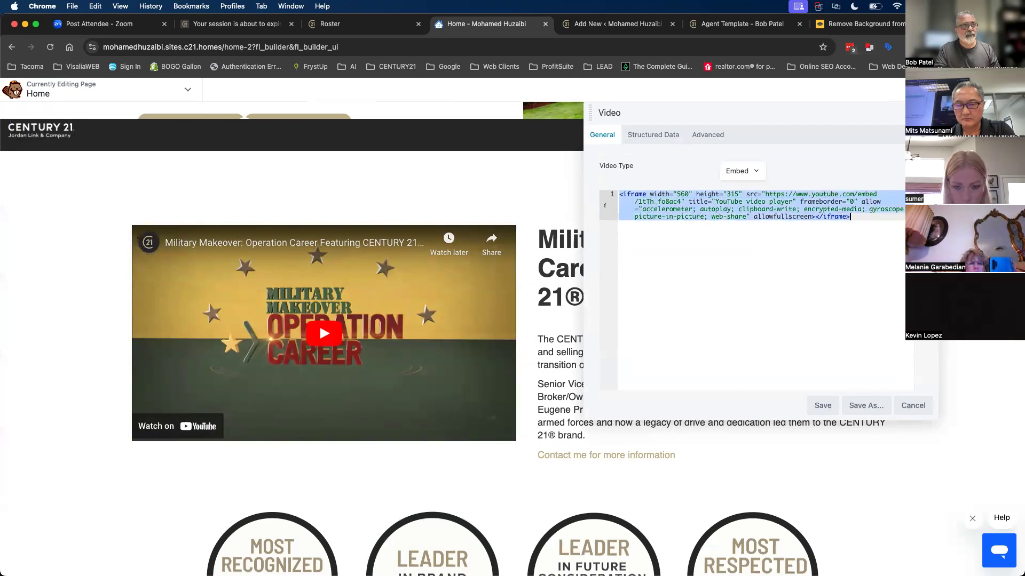
- Open YouTube in a new browser tab
{"action": "key", "text": "super+t"}
{"action": "type", "text": "yout"}
{"action": "key", "text": "Return"}
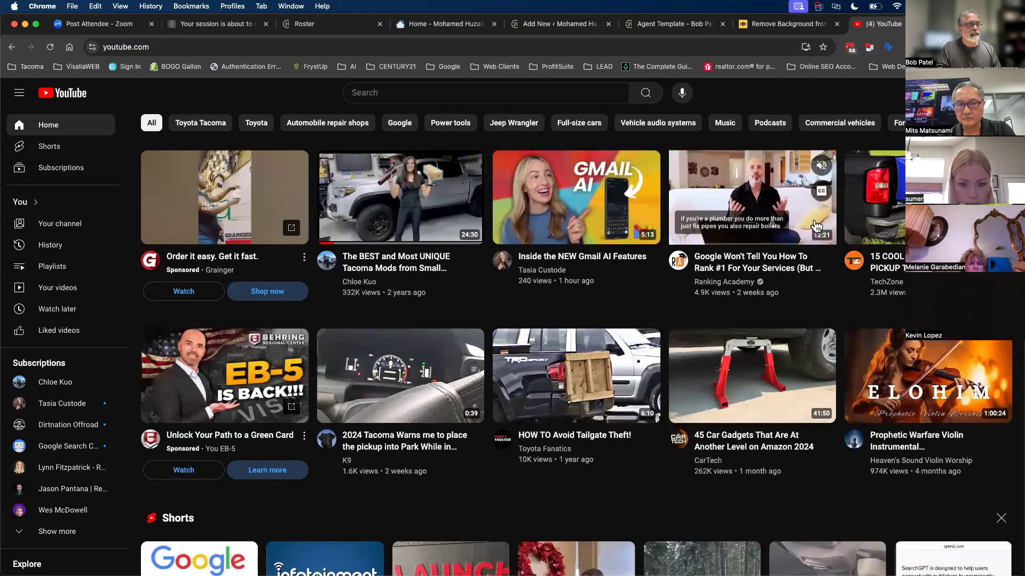
- Open 'Inside the NEW Gmail AI Features', pause the ad, and select its 560 × 315 embed iframe code
{"action": "left_click", "coordinate": [505, 172]}
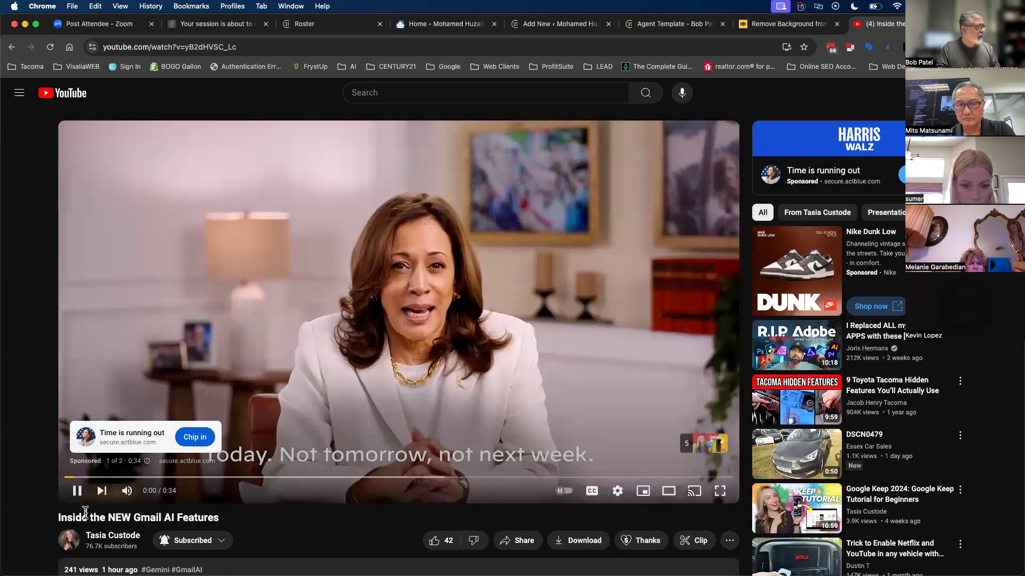
{"action": "left_click", "coordinate": [76, 494]}
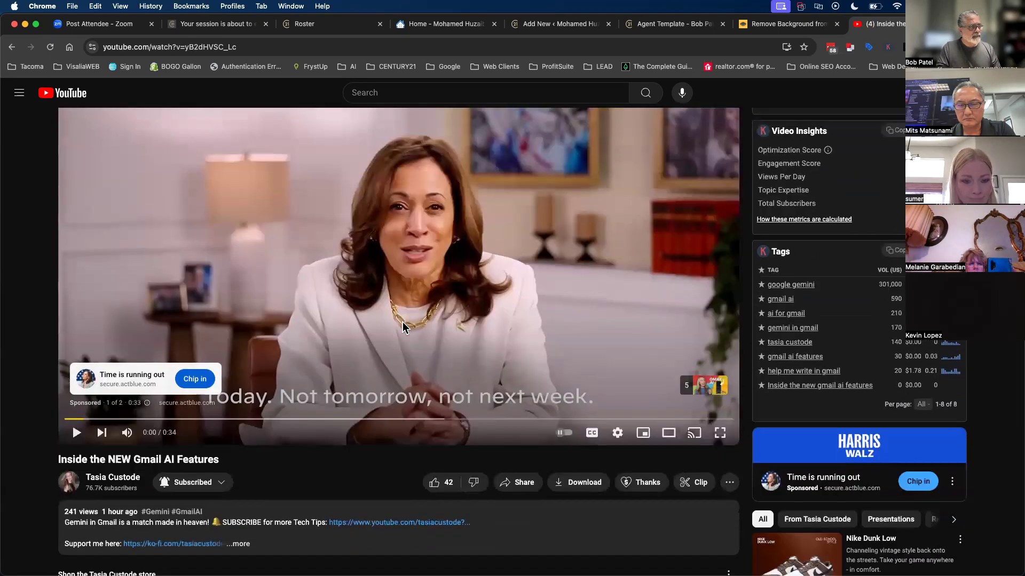
{"action": "scroll", "coordinate": [402, 322], "scroll_direction": "down", "scroll_amount": 3}
{"action": "left_click", "coordinate": [520, 471]}
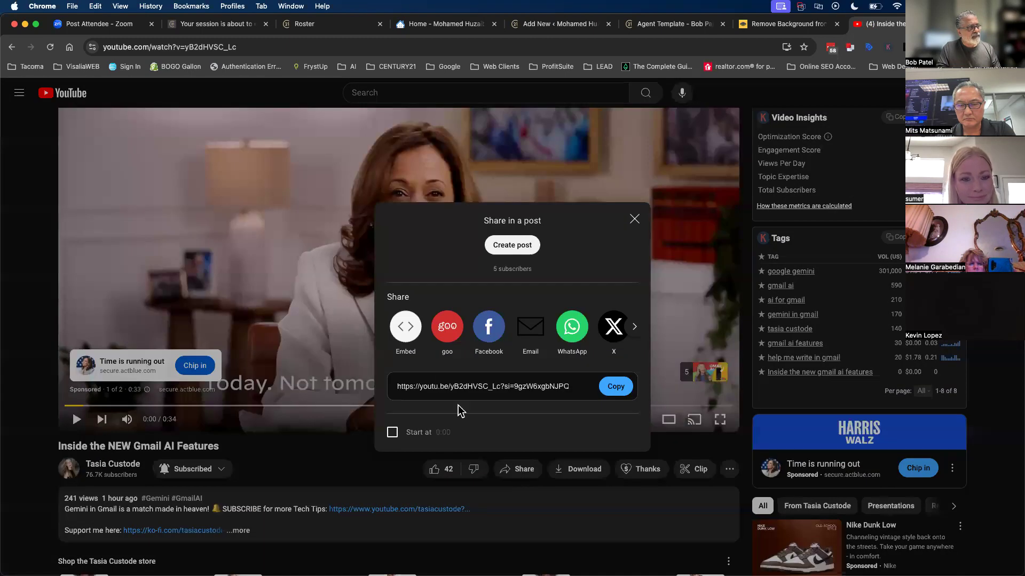
{"action": "left_click", "coordinate": [404, 327]}
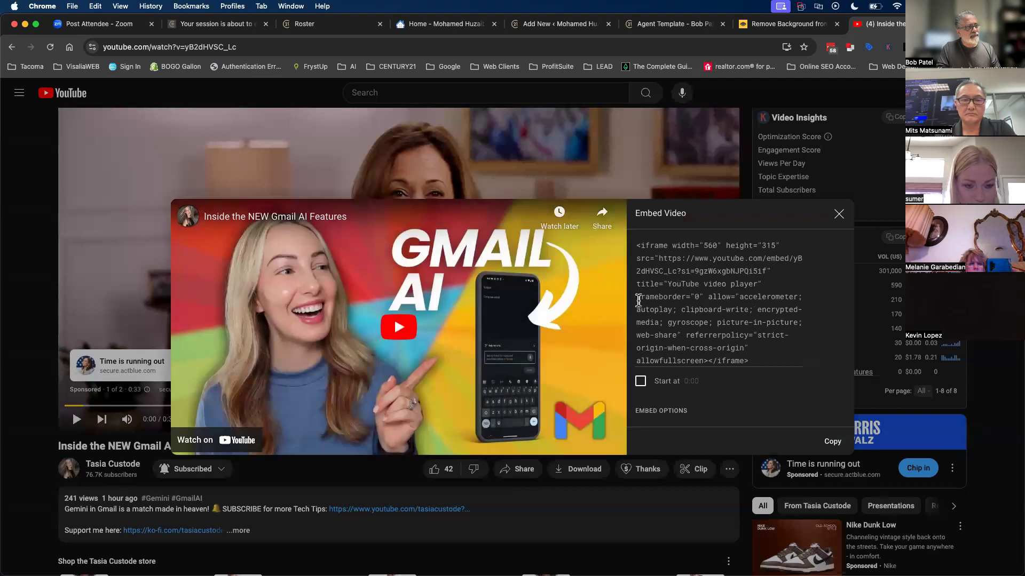
{"action": "left_click_drag", "start_coordinate": [637, 248], "coordinate": [764, 360]}
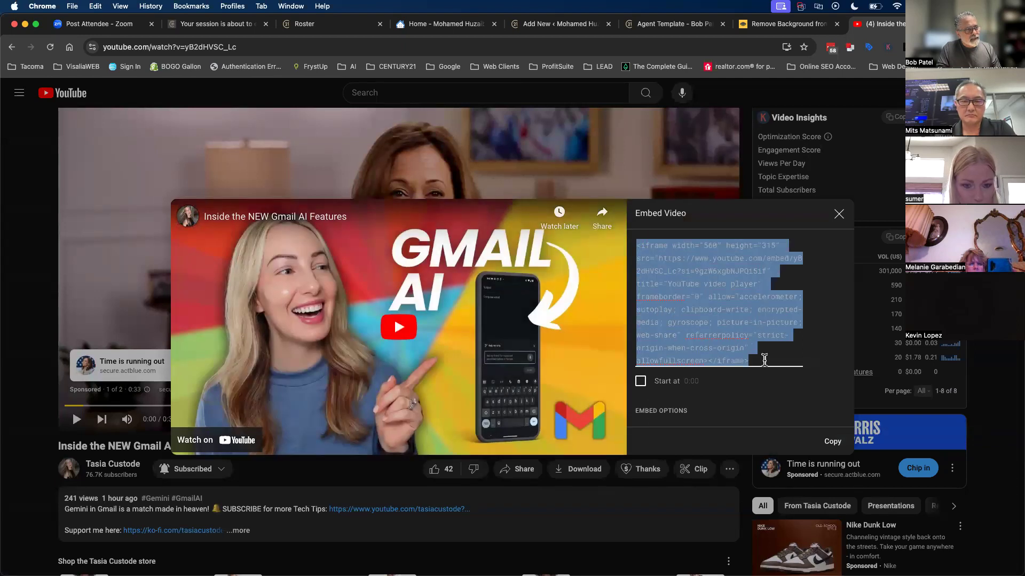
- Back in the builder, save the Military Makeover video module, then review and save its heading
{"action": "left_click", "coordinate": [528, 27]}
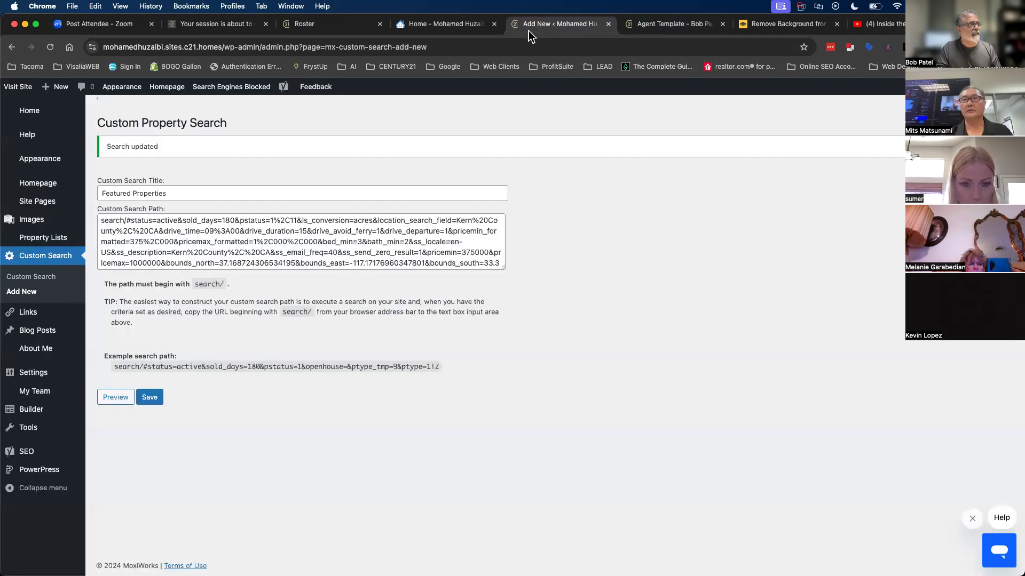
{"action": "left_click", "coordinate": [458, 27]}
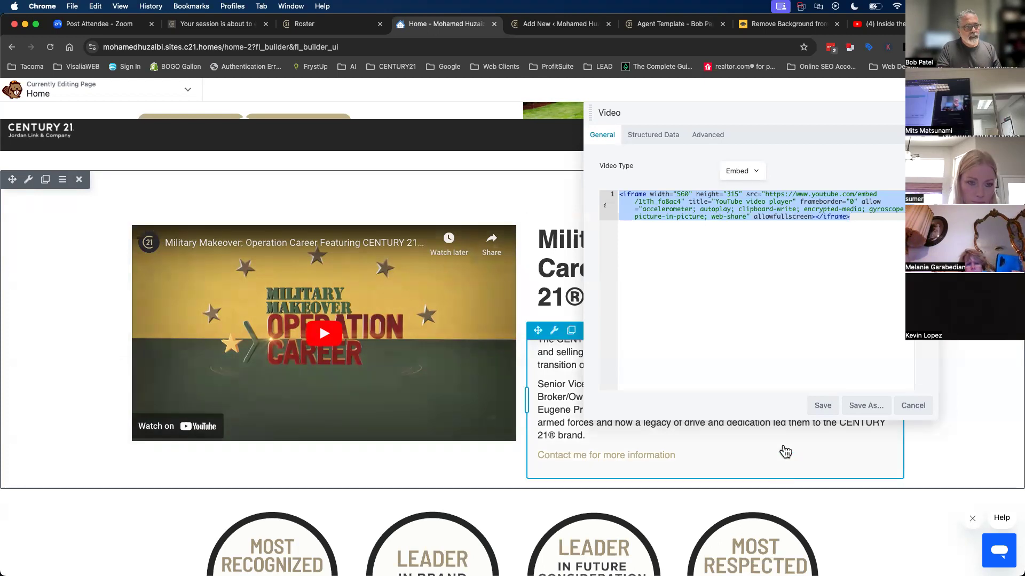
{"action": "left_click", "coordinate": [826, 406]}
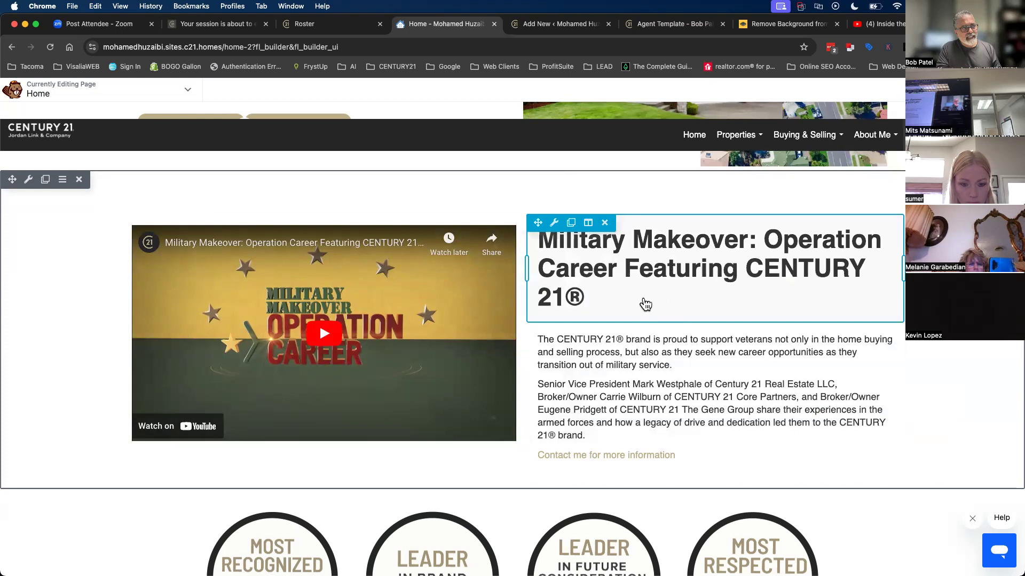
{"action": "left_click", "coordinate": [630, 274]}
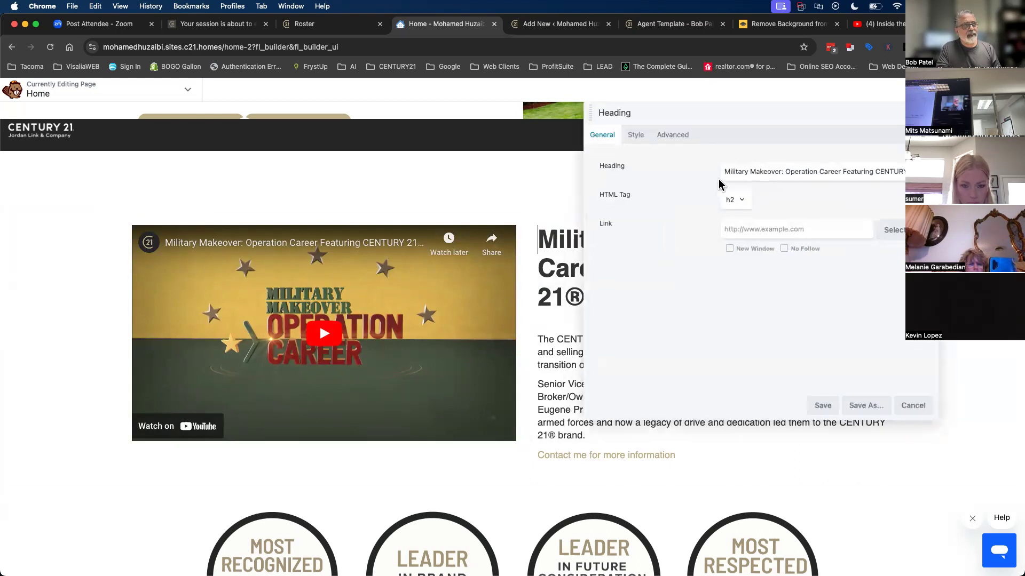
{"action": "left_click_drag", "start_coordinate": [722, 173], "coordinate": [852, 172]}
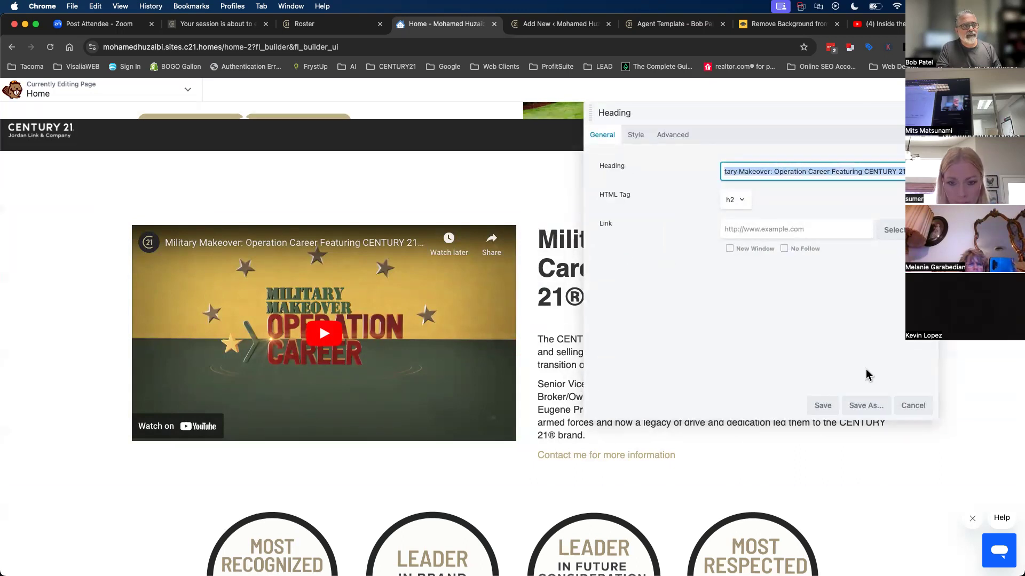
{"action": "left_click", "coordinate": [822, 407]}
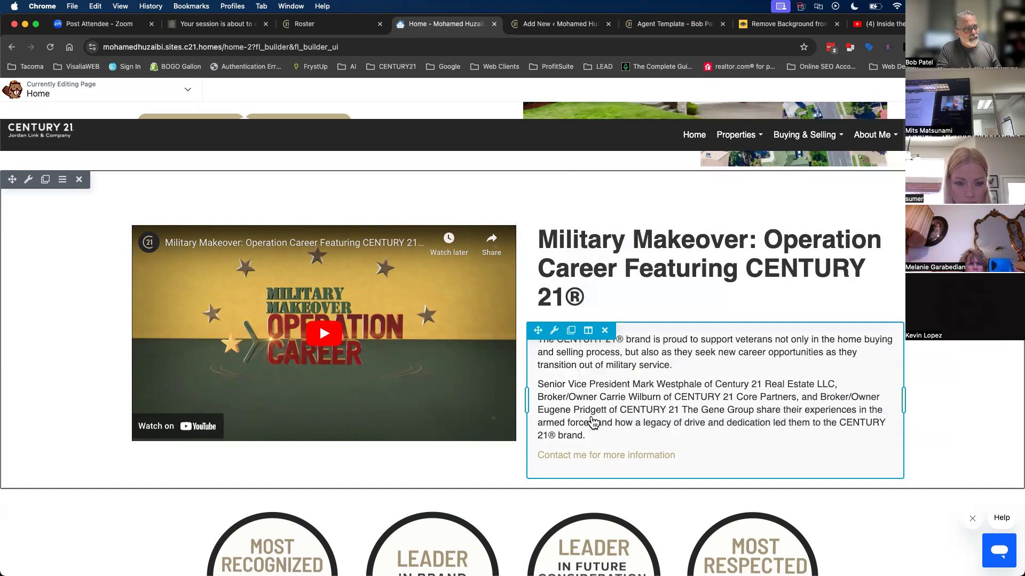
- Review and save the text module's paragraphs and link, then publish the Home page
{"action": "left_click", "coordinate": [670, 387]}
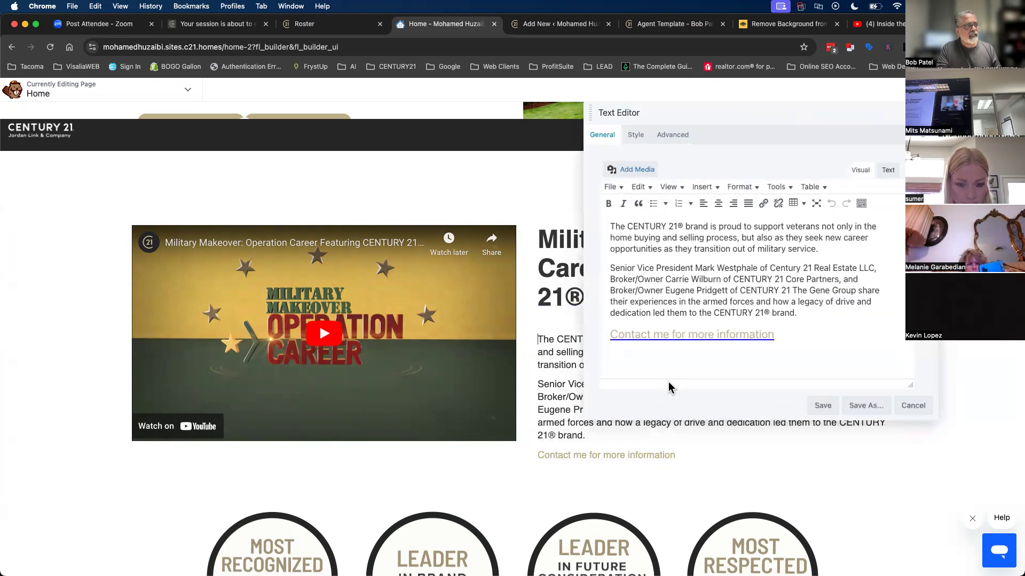
{"action": "left_click_drag", "start_coordinate": [610, 226], "coordinate": [868, 331]}
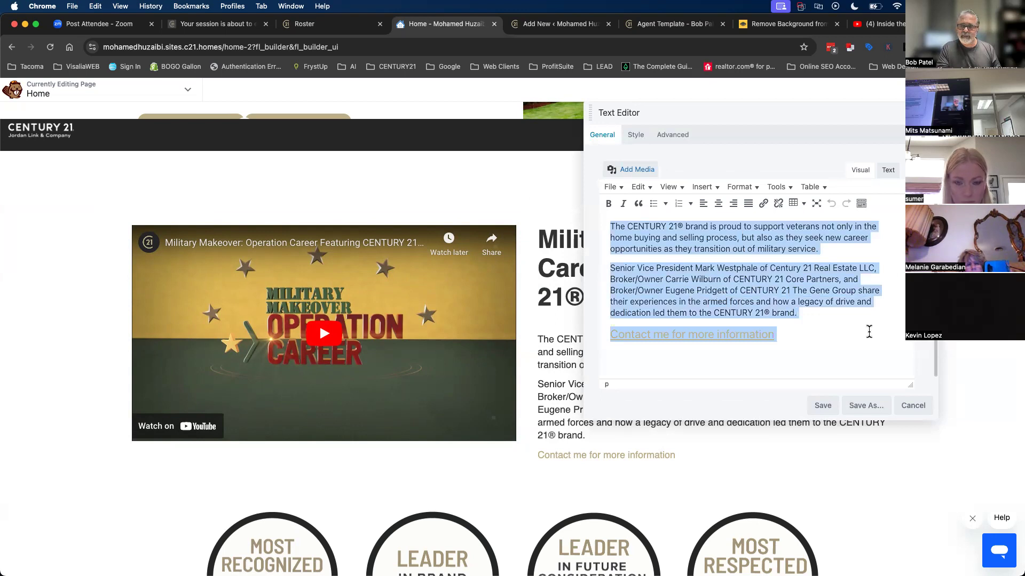
{"action": "left_click", "coordinate": [822, 406]}
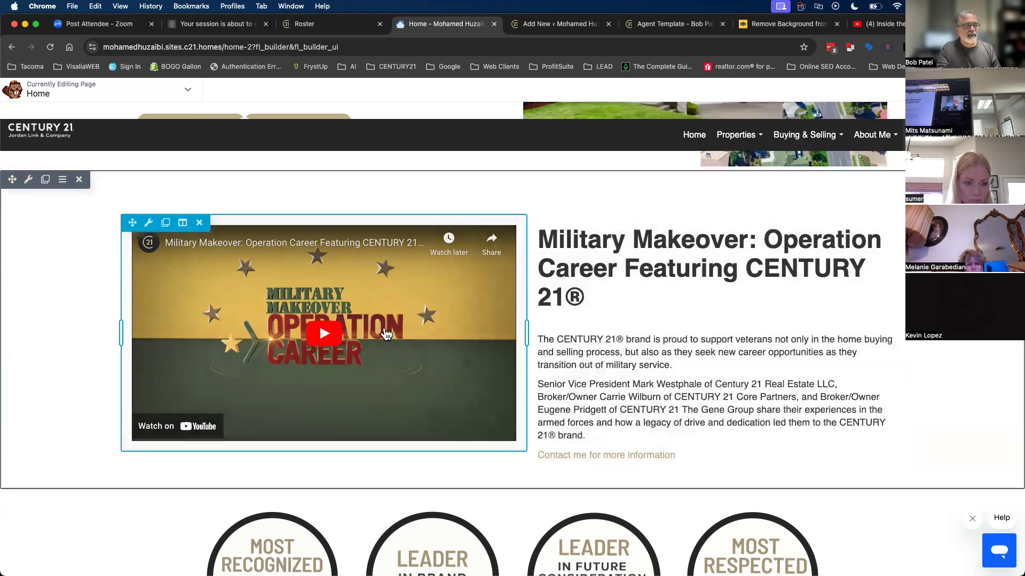
{"action": "left_click", "coordinate": [1002, 89]}
{"action": "left_click", "coordinate": [959, 90]}
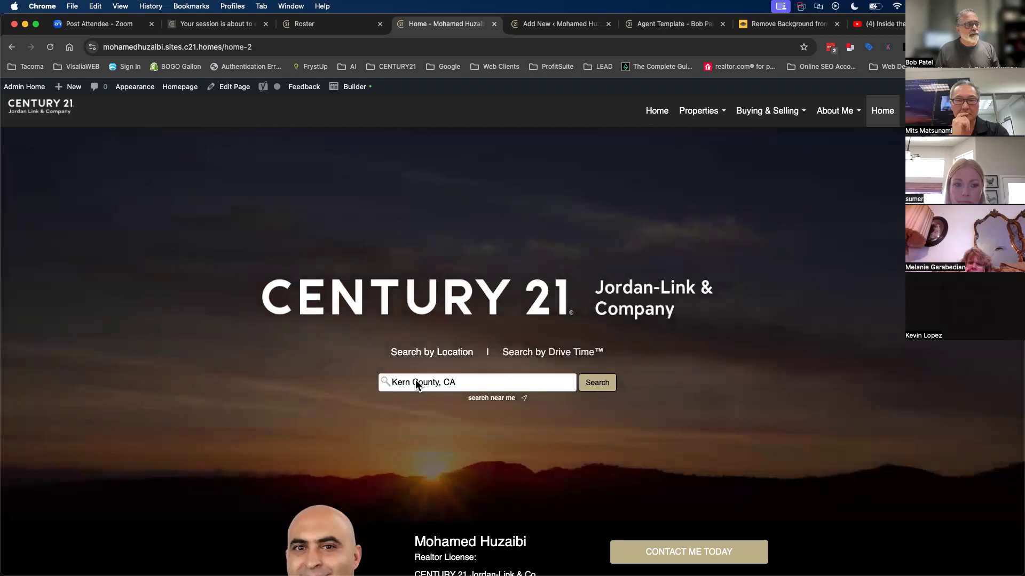
- From the published home-2 page, go to the site's main Home page, then Admin Home
{"action": "scroll", "coordinate": [423, 451], "scroll_direction": "down", "scroll_amount": 20}
{"action": "scroll", "coordinate": [424, 450], "scroll_direction": "up", "scroll_amount": 20}
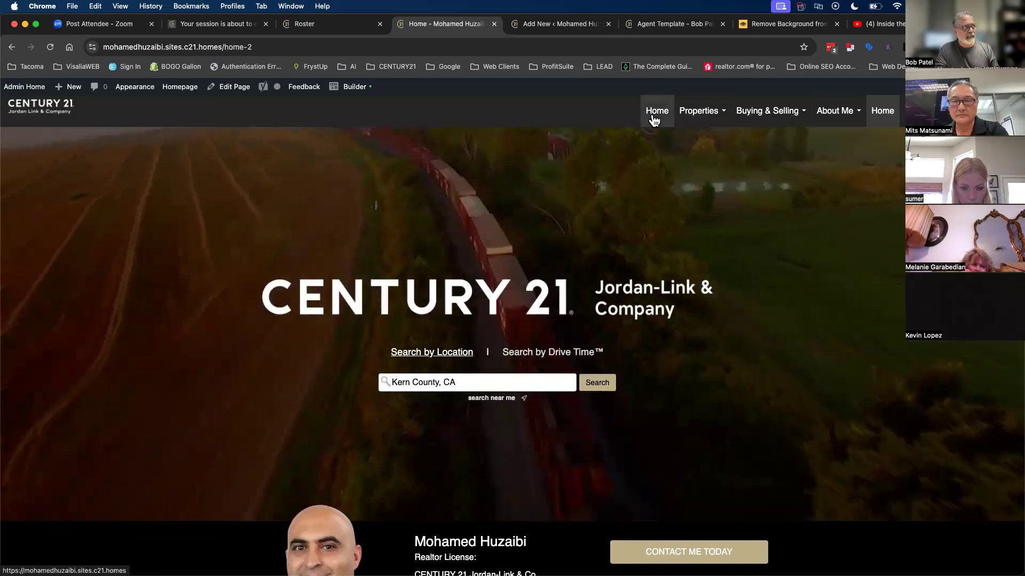
{"action": "left_click", "coordinate": [653, 120]}
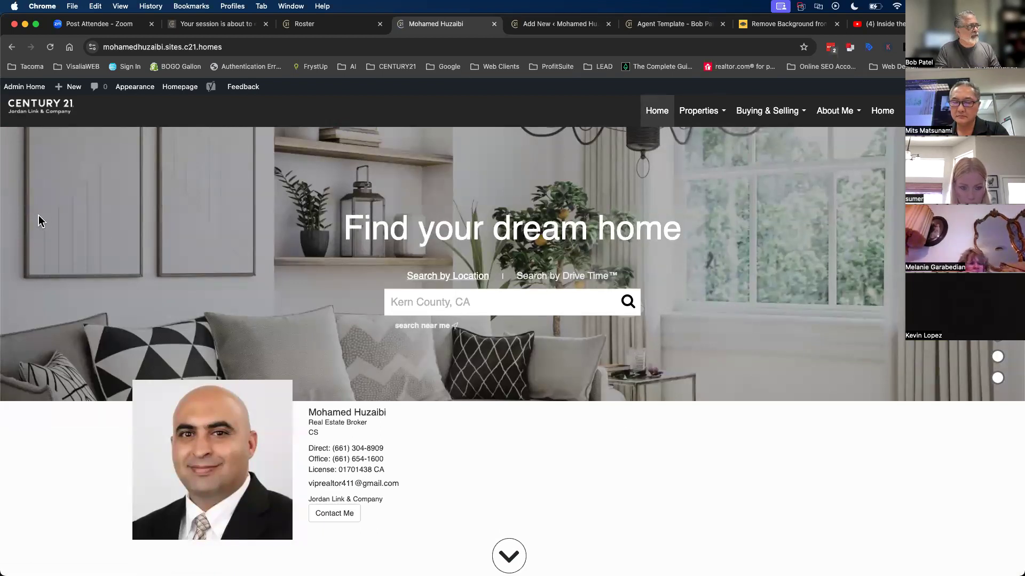
{"action": "left_click", "coordinate": [23, 87]}
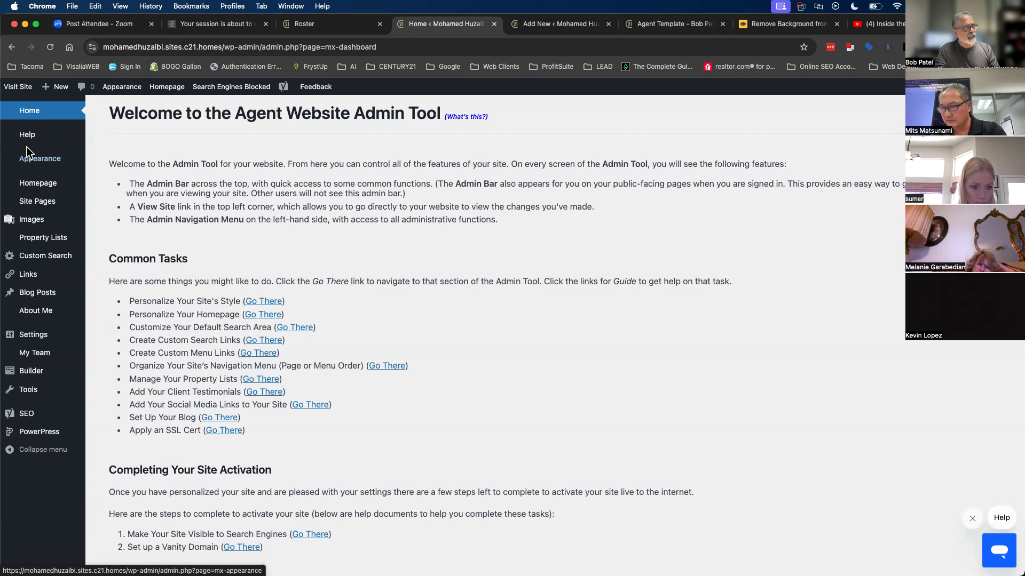
- Open the live site in a new tab, then choose and publish the AGENT-FOCUSED homepage layout
{"action": "mouse_move", "coordinate": [54, 166]}
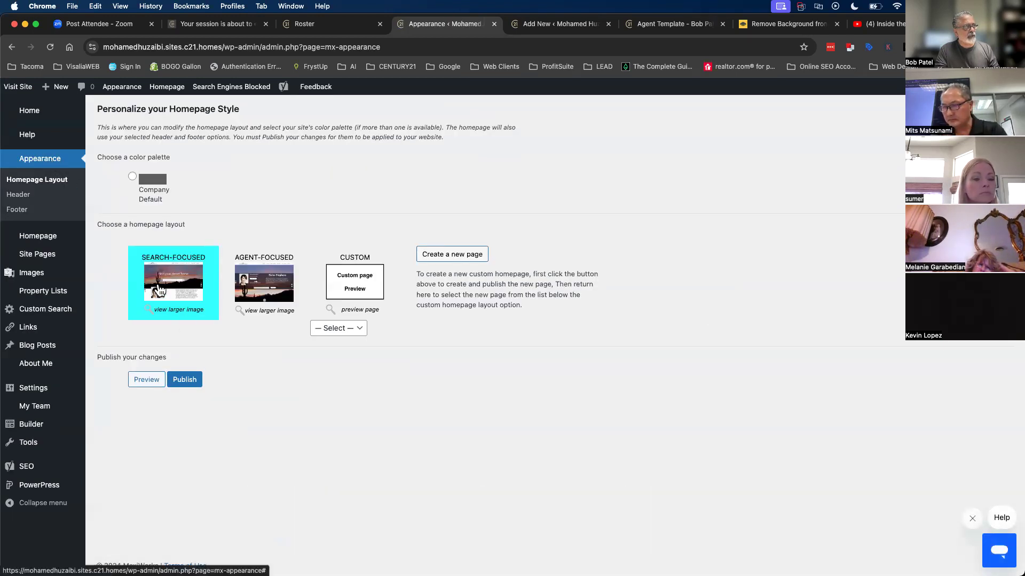
{"action": "left_click", "coordinate": [547, 30]}
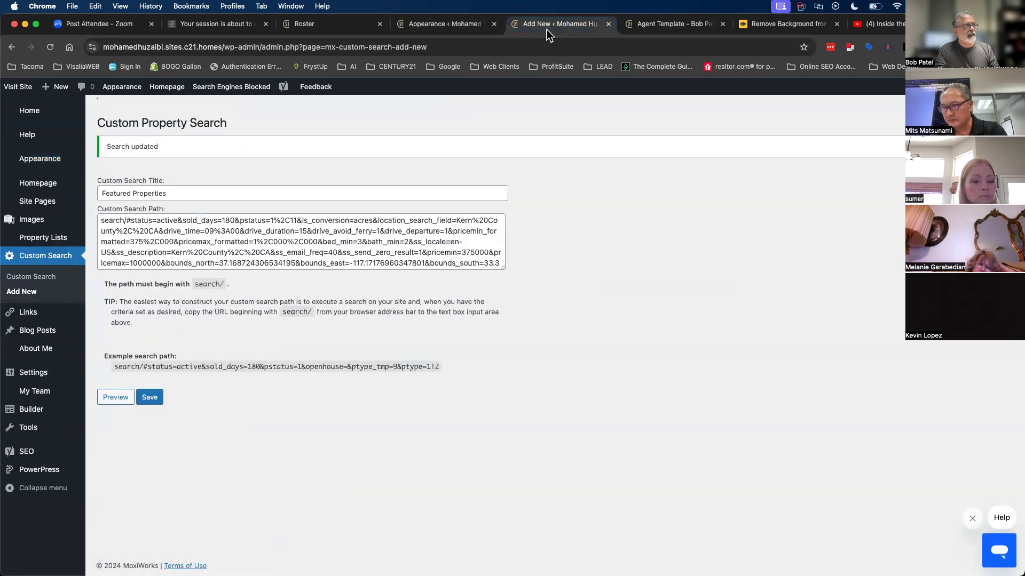
{"action": "left_click", "coordinate": [28, 89]}
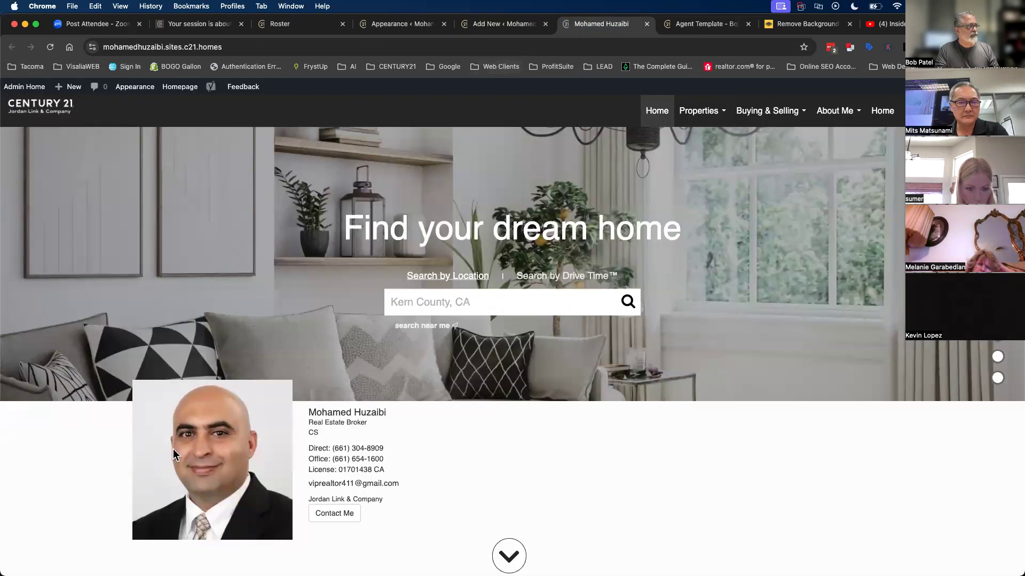
{"action": "left_click", "coordinate": [516, 28]}
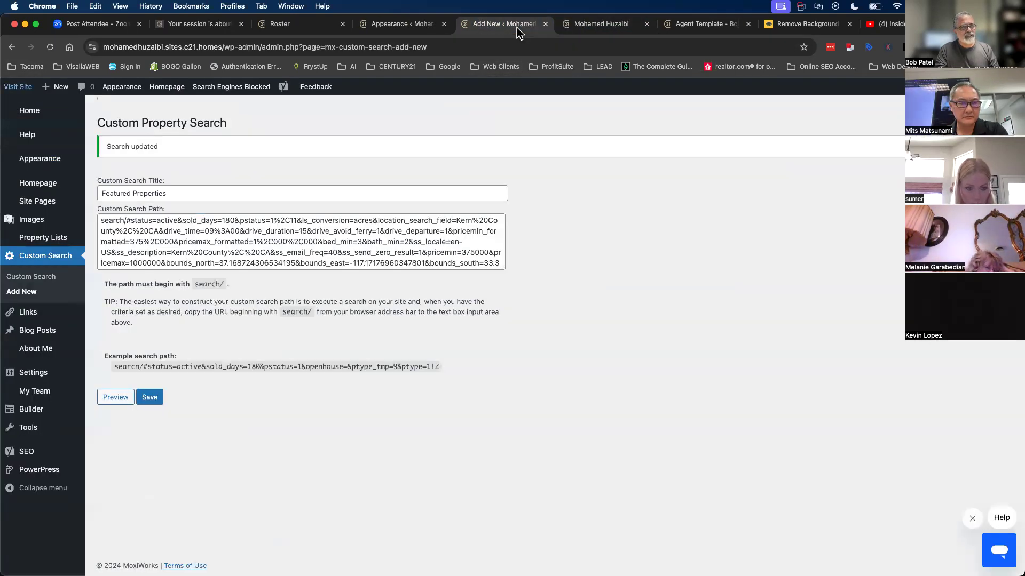
{"action": "left_click", "coordinate": [397, 25]}
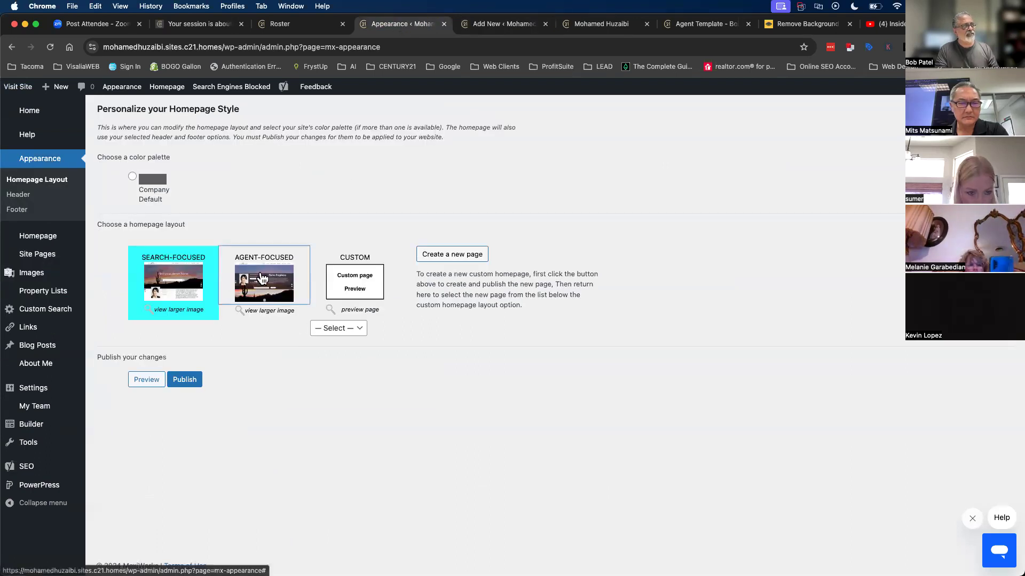
{"action": "left_click", "coordinate": [261, 278]}
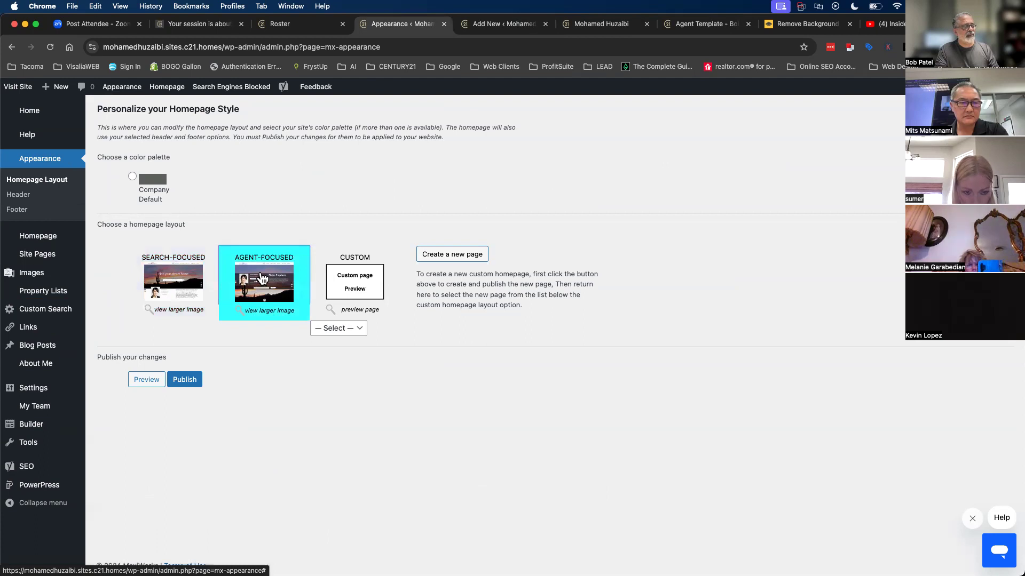
{"action": "left_click", "coordinate": [179, 384]}
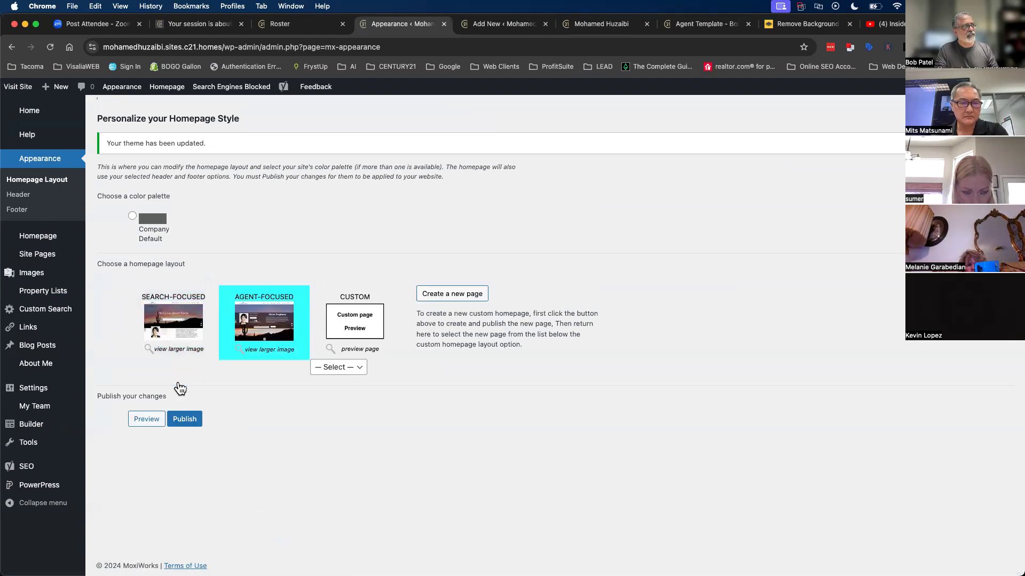
- Reload the live homepage to confirm the agent-focused hero with its Kern County, CA search
{"action": "left_click", "coordinate": [600, 24]}
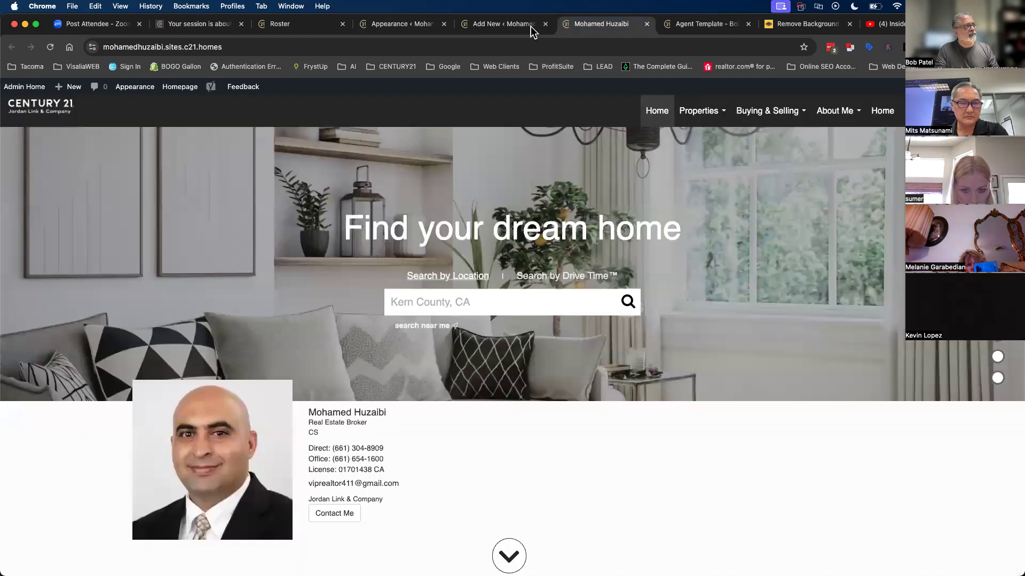
{"action": "left_click", "coordinate": [49, 47]}
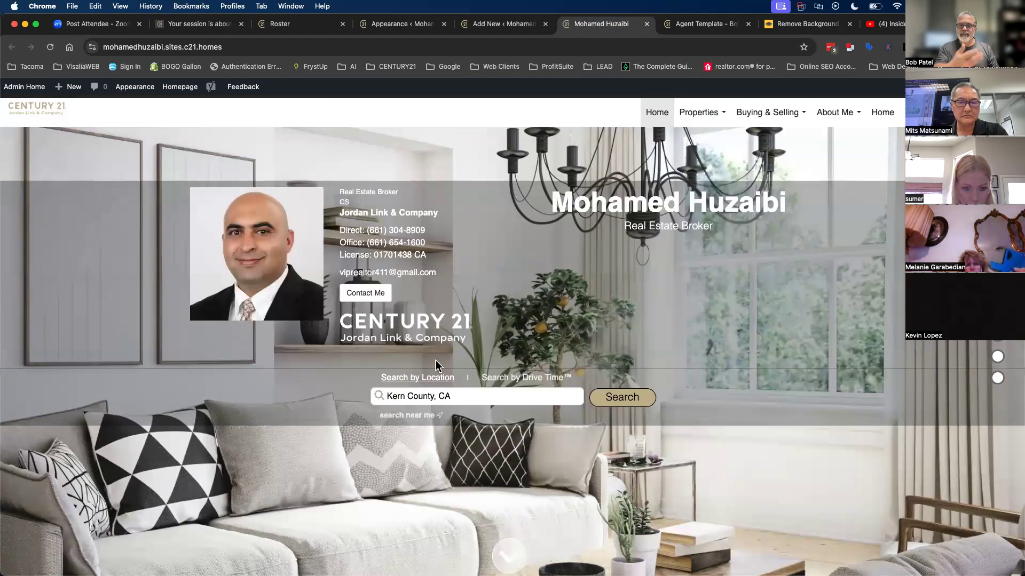
{"action": "scroll", "coordinate": [435, 360], "scroll_direction": "down", "scroll_amount": 10}
{"action": "scroll", "coordinate": [435, 360], "scroll_direction": "up", "scroll_amount": 10}
{"action": "left_click", "coordinate": [411, 397]}
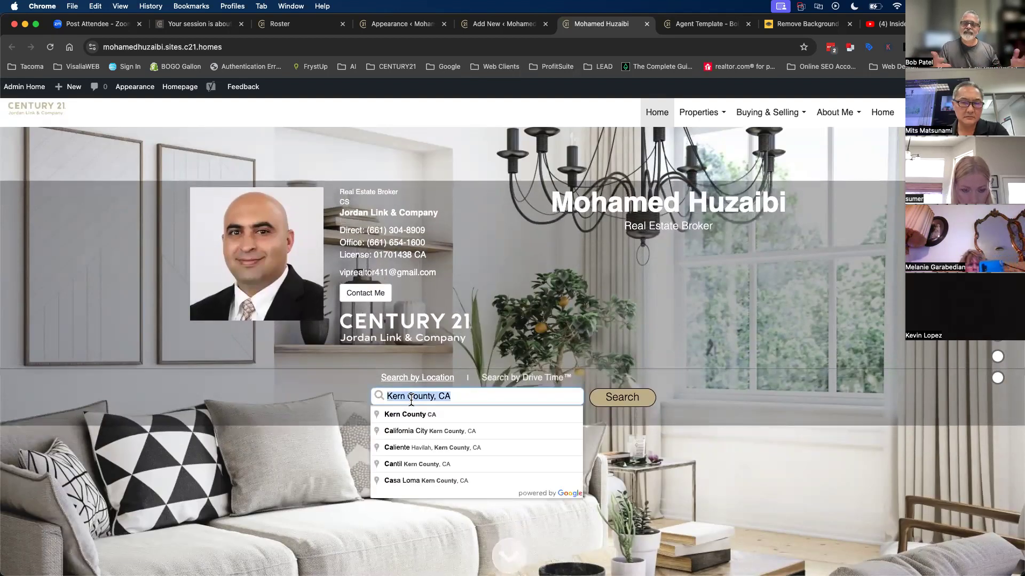
{"action": "left_click", "coordinate": [397, 25]}
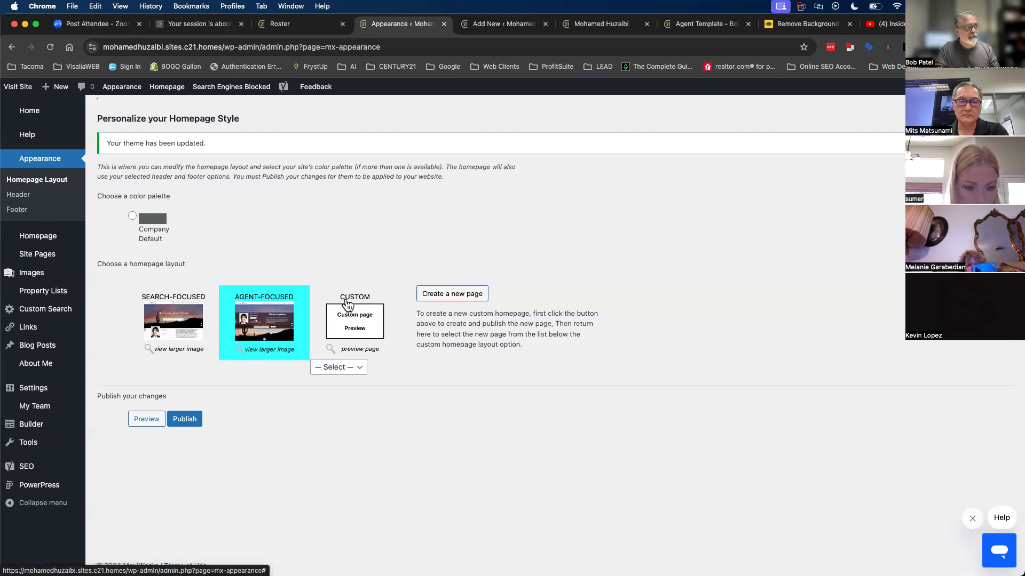
- Make the Home page the custom homepage and reload the live homepage tab
{"action": "left_click", "coordinate": [338, 368]}
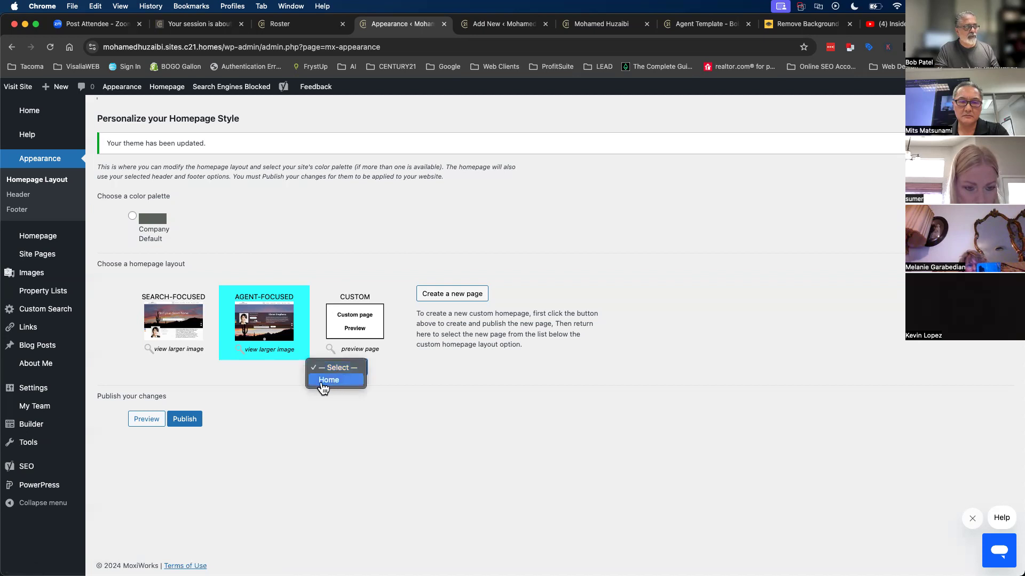
{"action": "left_click", "coordinate": [328, 380]}
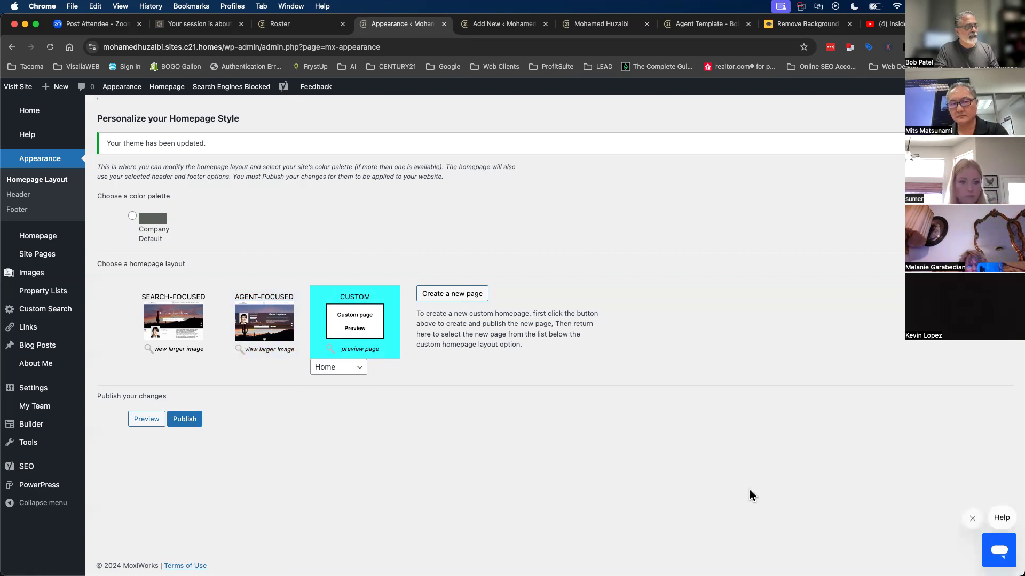
{"action": "left_click", "coordinate": [592, 24]}
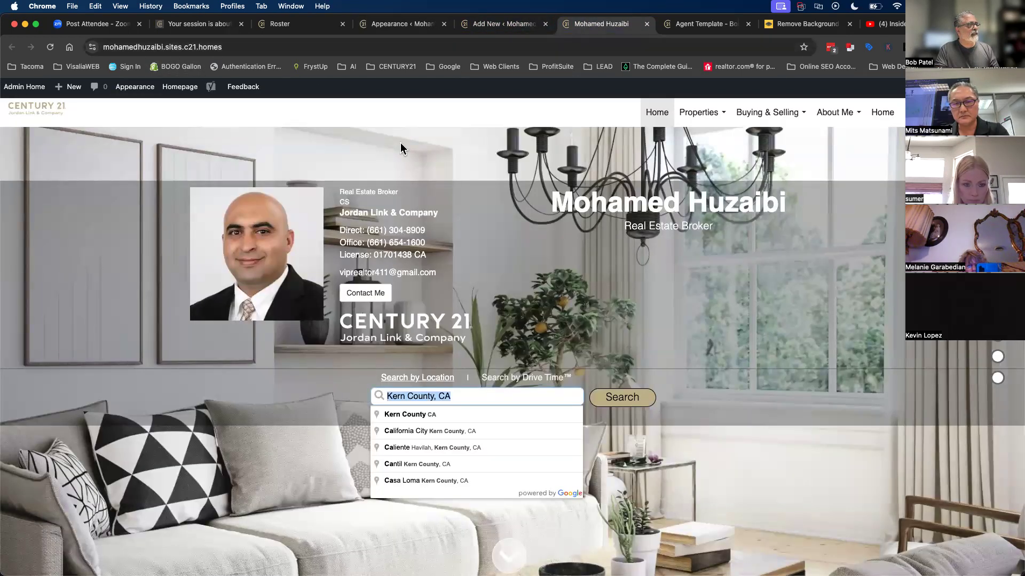
{"action": "left_click", "coordinate": [50, 47]}
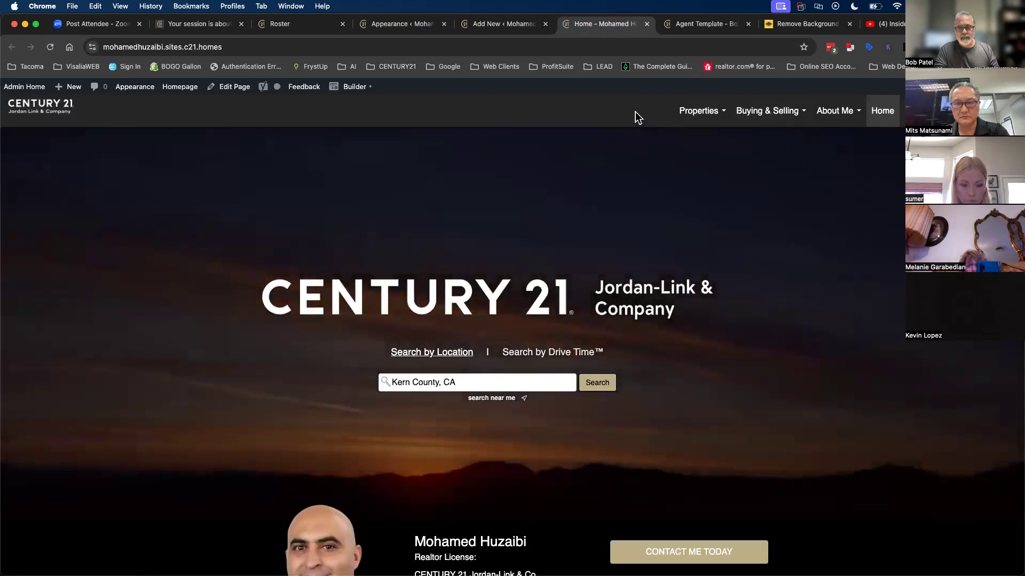
- Review the new dark homepage layout, then return to the admin dashboard
{"action": "scroll", "coordinate": [400, 452], "scroll_direction": "down", "scroll_amount": 20}
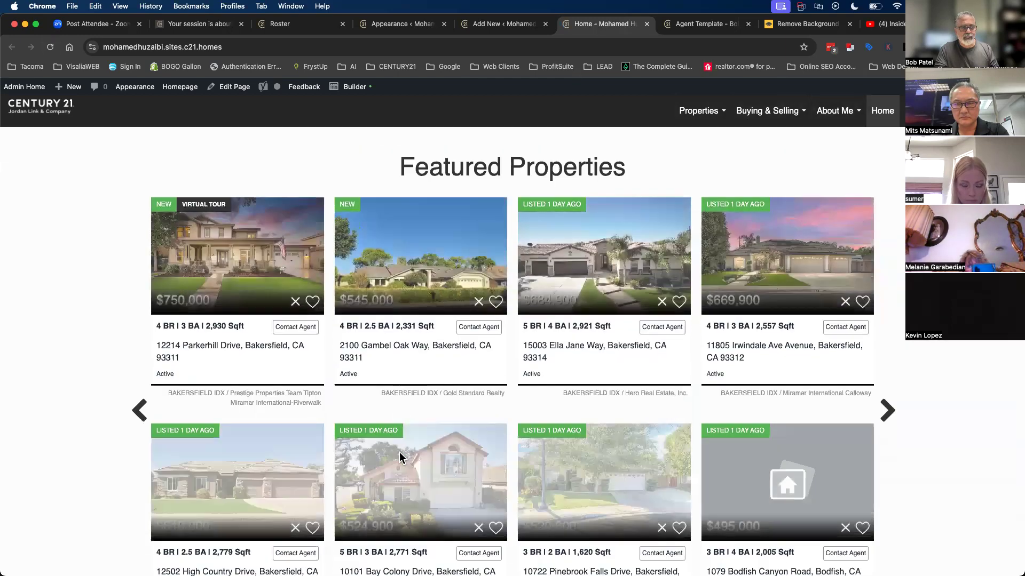
{"action": "scroll", "coordinate": [651, 222], "scroll_direction": "up", "scroll_amount": 15}
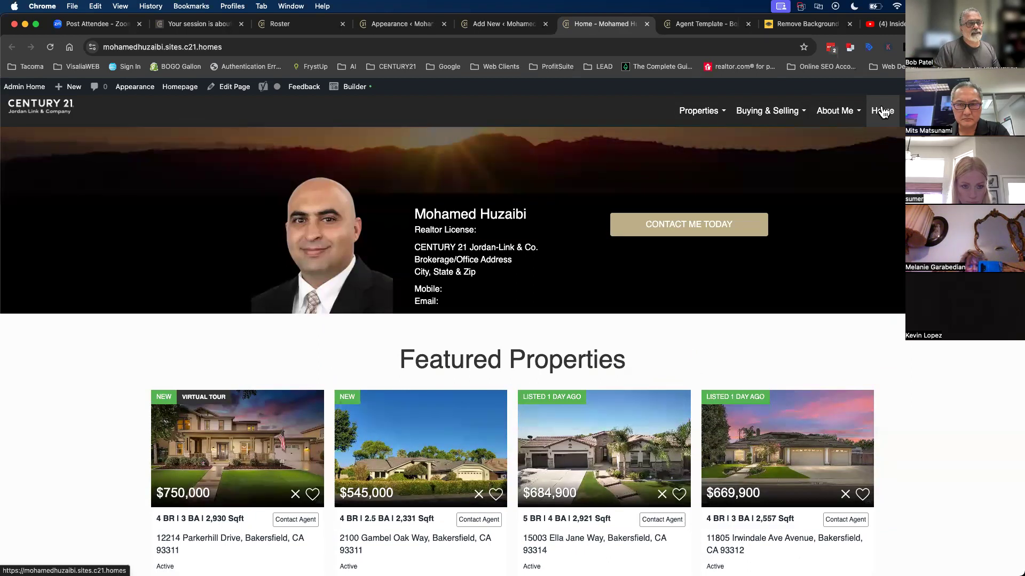
{"action": "left_click", "coordinate": [19, 89]}
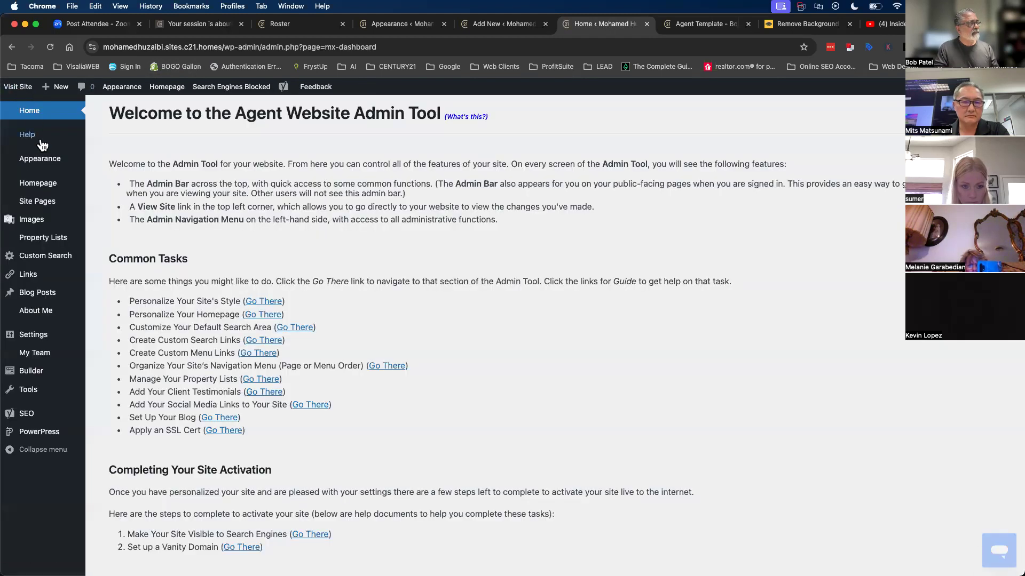
- Compare the menus with the agent template site, then return to the Site Pages list
{"action": "mouse_move", "coordinate": [41, 199]}
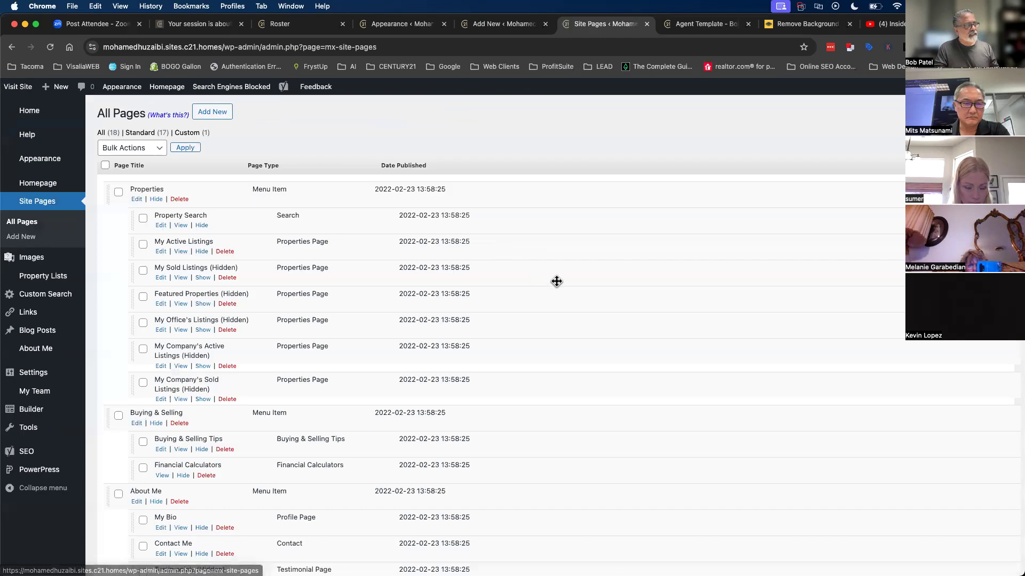
{"action": "scroll", "coordinate": [557, 283], "scroll_direction": "down", "scroll_amount": 6}
{"action": "scroll", "coordinate": [557, 284], "scroll_direction": "up", "scroll_amount": 6}
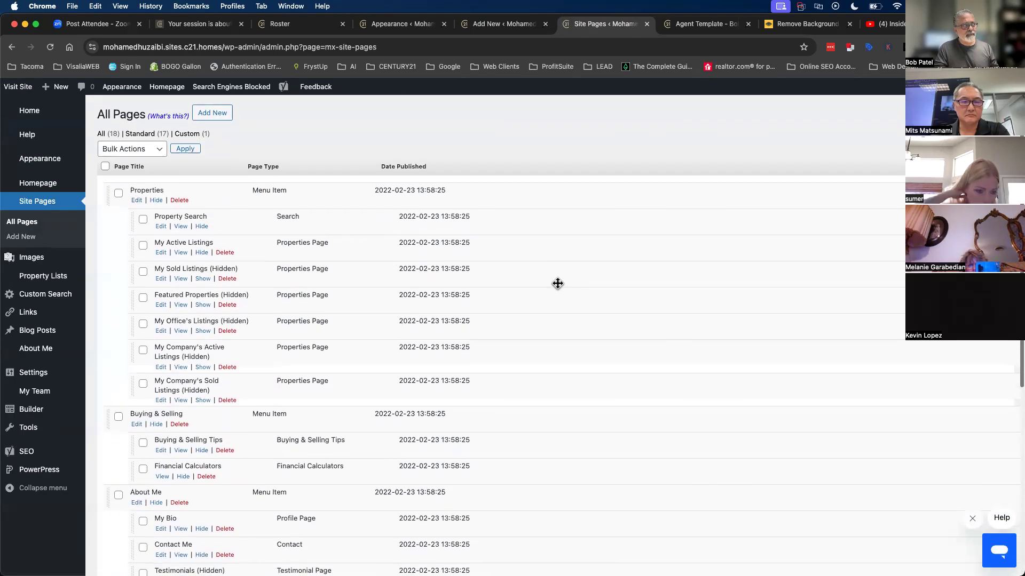
{"action": "left_click", "coordinate": [696, 26]}
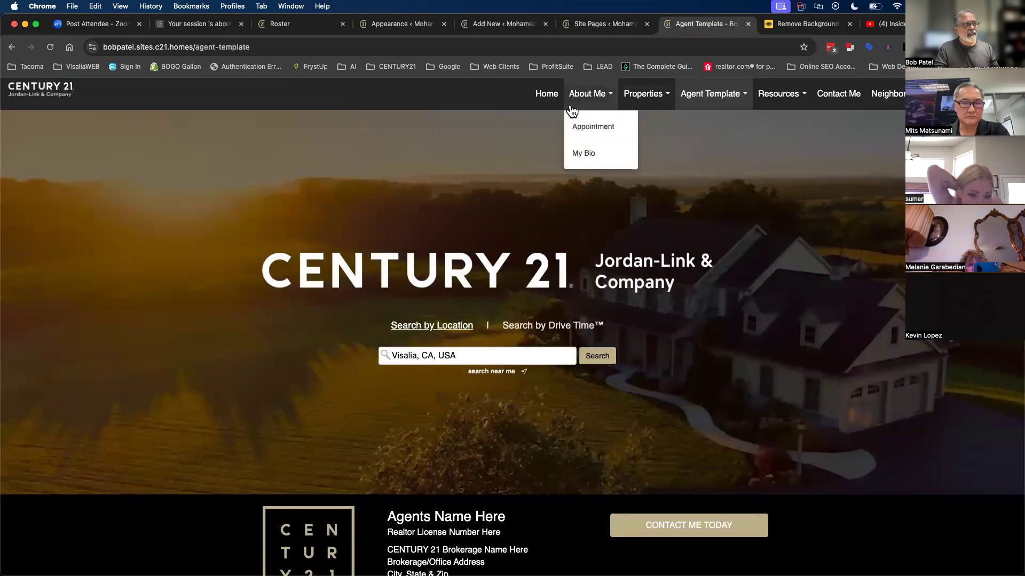
{"action": "mouse_move", "coordinate": [719, 102]}
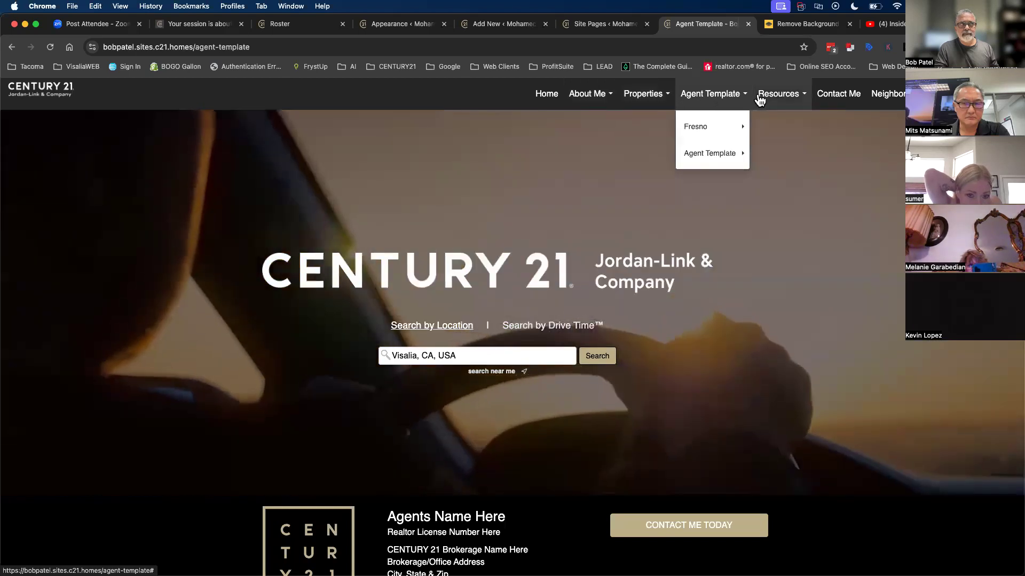
{"action": "mouse_move", "coordinate": [778, 97]}
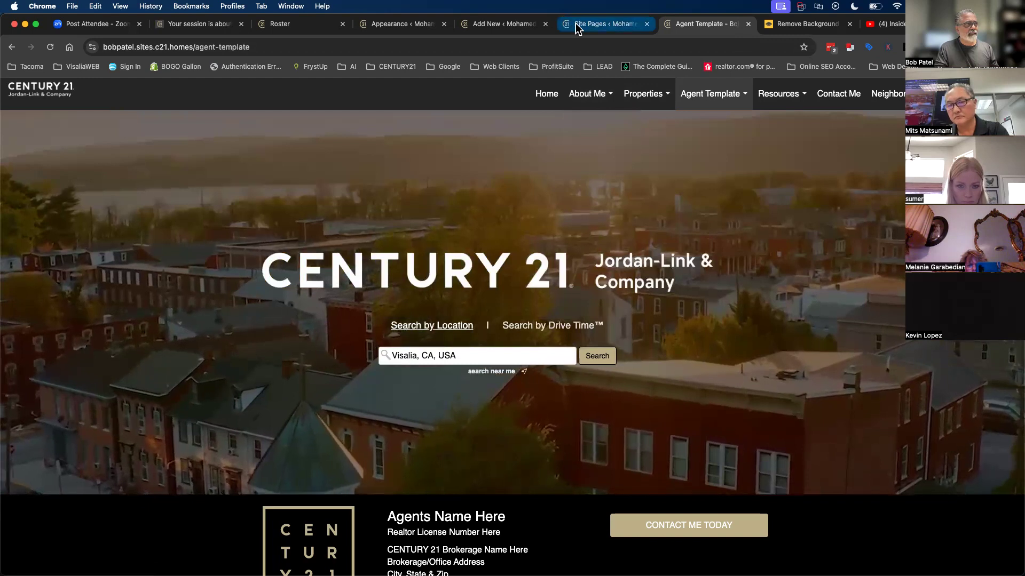
{"action": "left_click", "coordinate": [575, 24]}
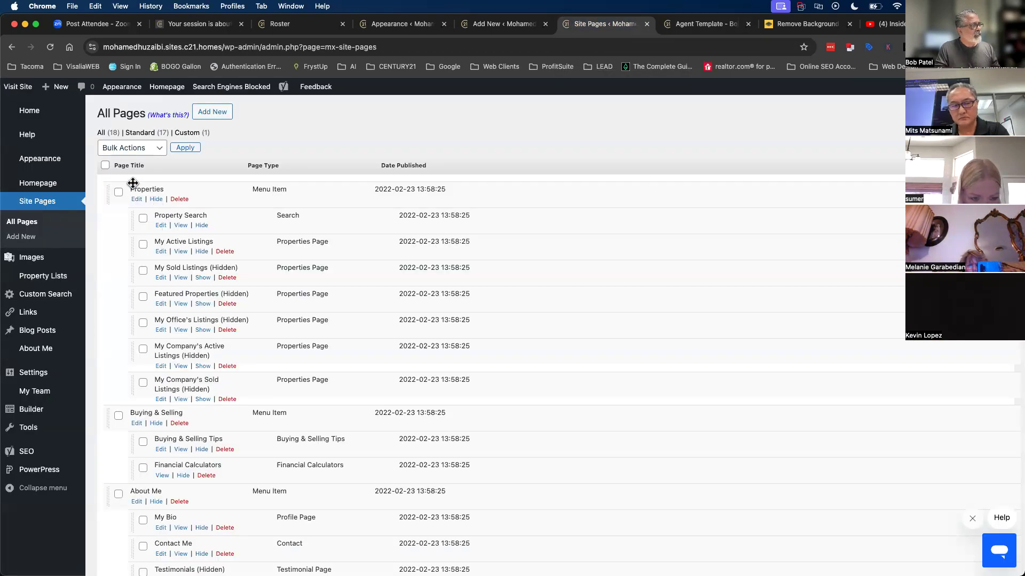
- Move Home (homepage) to the top and Contact Me below Blog as a top-level item
{"action": "scroll", "coordinate": [208, 438], "scroll_direction": "down", "scroll_amount": 10}
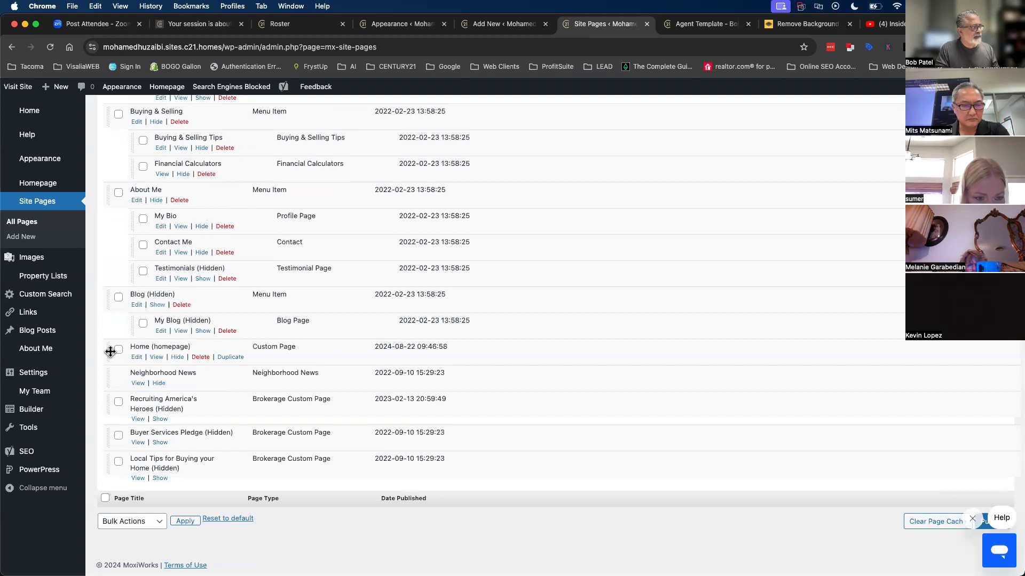
{"action": "left_click_drag", "start_coordinate": [109, 351], "coordinate": [133, 192]}
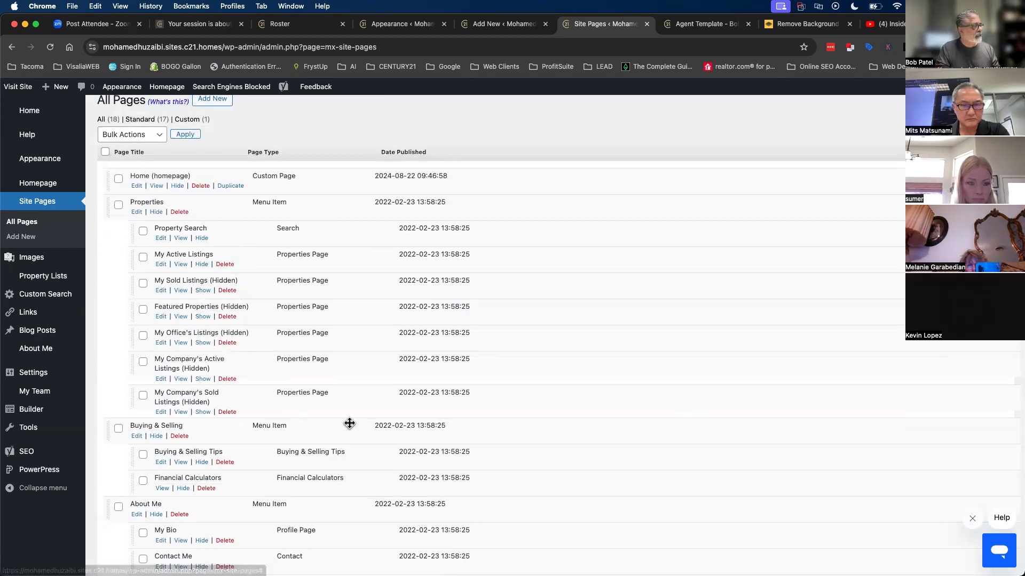
{"action": "scroll", "coordinate": [350, 423], "scroll_direction": "down", "scroll_amount": 5}
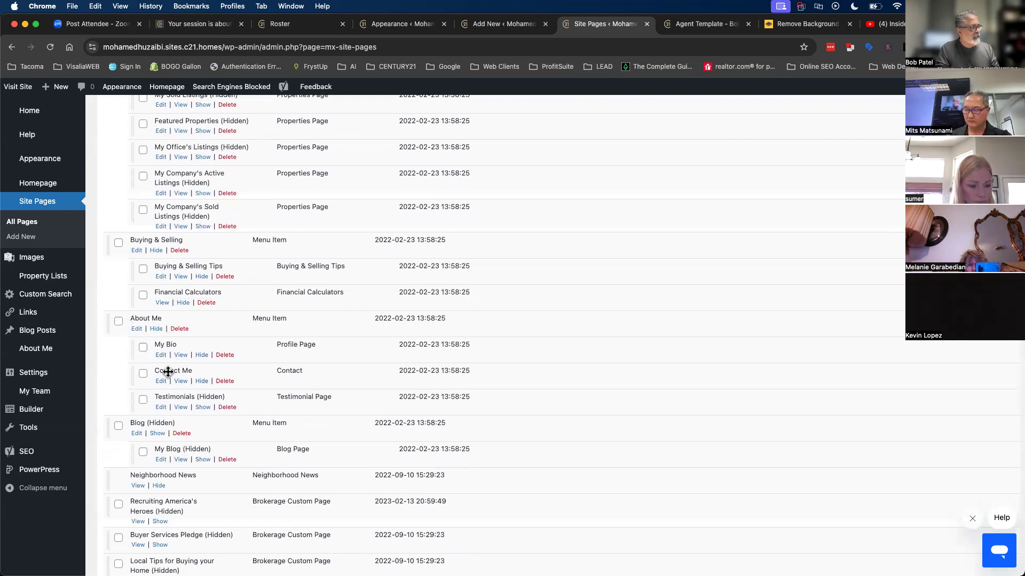
{"action": "scroll", "coordinate": [171, 372], "scroll_direction": "down", "scroll_amount": 3}
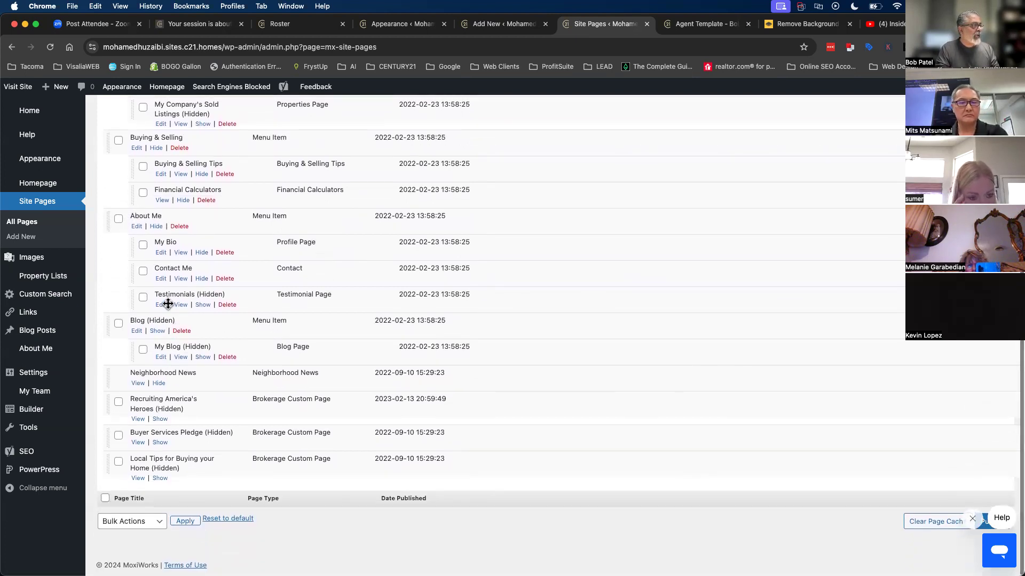
{"action": "mouse_move", "coordinate": [132, 274]}
{"action": "left_mouse_down"}
{"action": "mouse_move", "coordinate": [135, 288]}
{"action": "mouse_move", "coordinate": [115, 295]}
{"action": "mouse_move", "coordinate": [114, 414]}
{"action": "mouse_move", "coordinate": [110, 351]}
{"action": "left_mouse_up"}
{"action": "scroll", "coordinate": [784, 498], "scroll_direction": "down", "scroll_amount": 1}
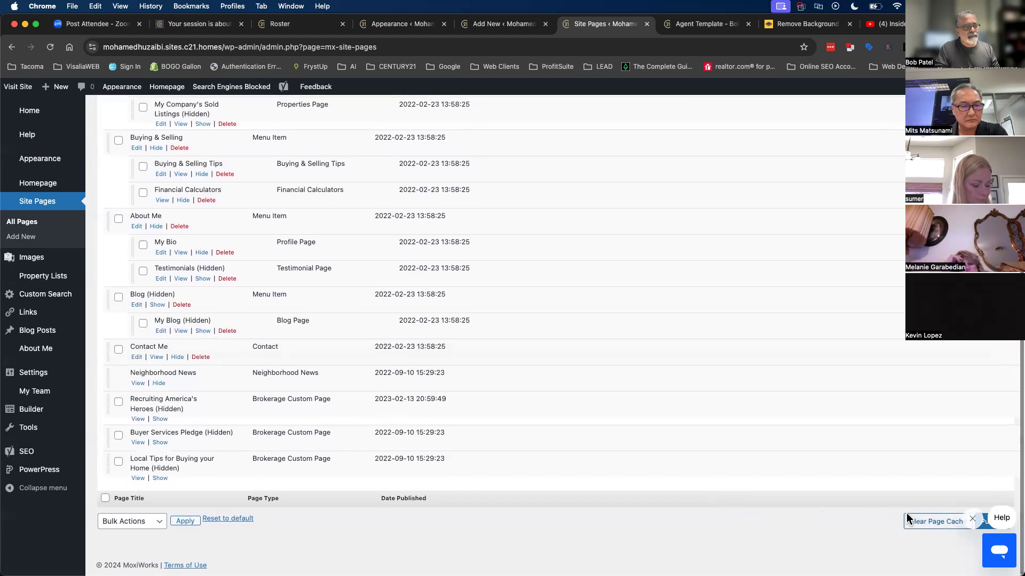
- Publish the new navigation order, clear the page cache, and visit the live site
{"action": "left_click", "coordinate": [972, 519]}
{"action": "left_click", "coordinate": [990, 522]}
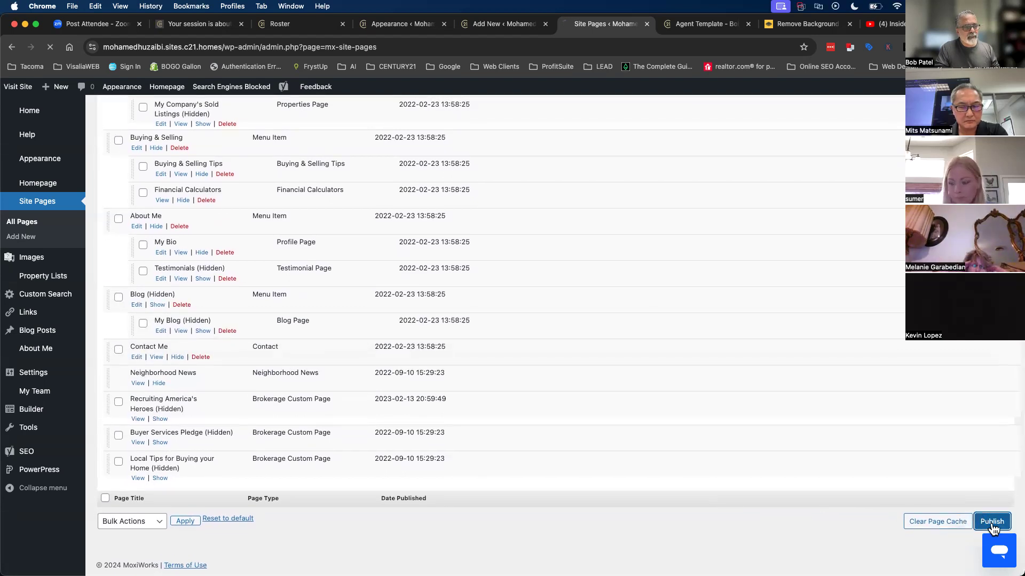
{"action": "scroll", "coordinate": [987, 528], "scroll_direction": "down", "scroll_amount": 15}
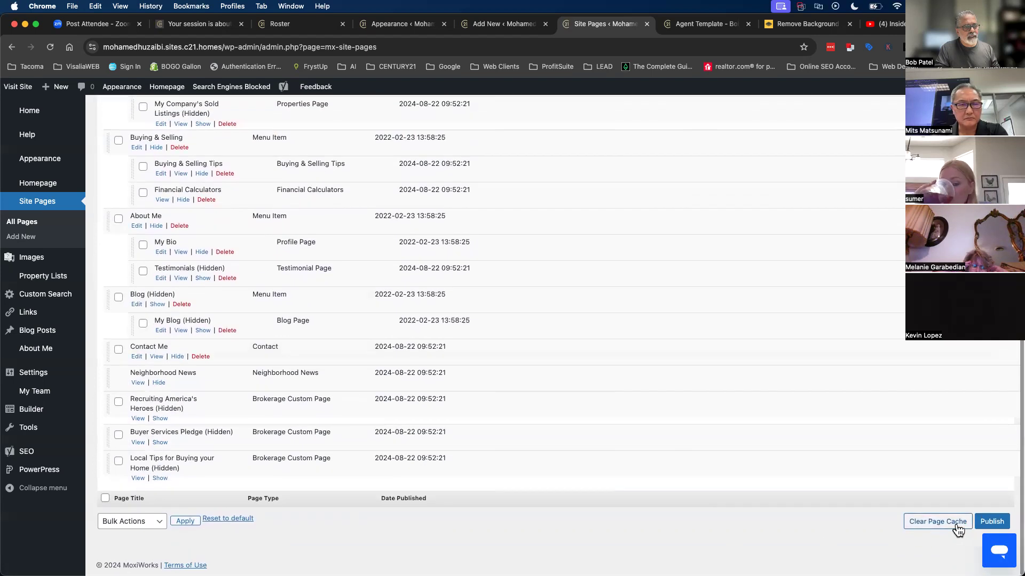
{"action": "left_click", "coordinate": [942, 522]}
{"action": "left_click", "coordinate": [17, 86]}
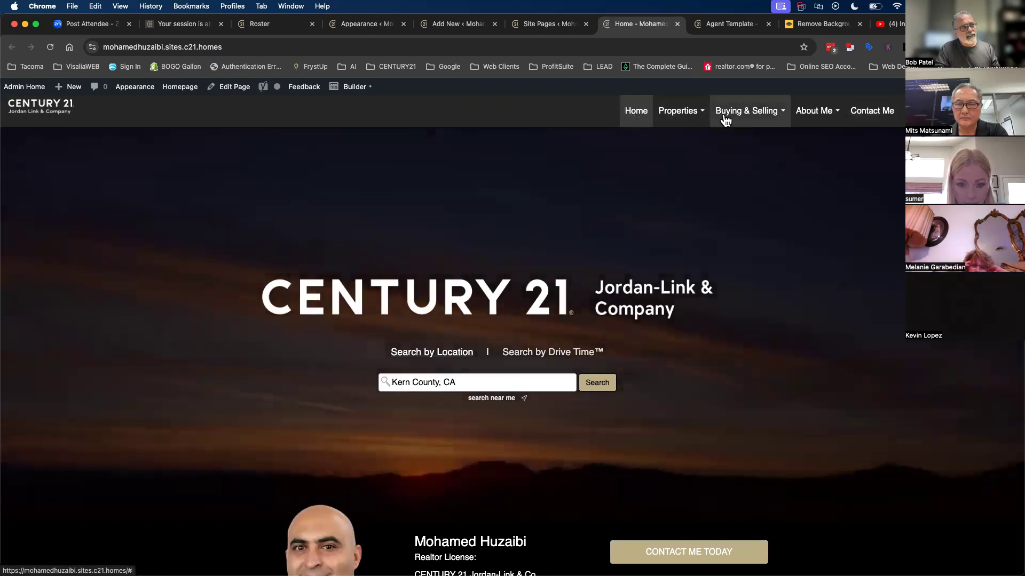
- Check the live menus and try moving Property Search out of the Properties submenu
{"action": "left_click", "coordinate": [807, 117]}
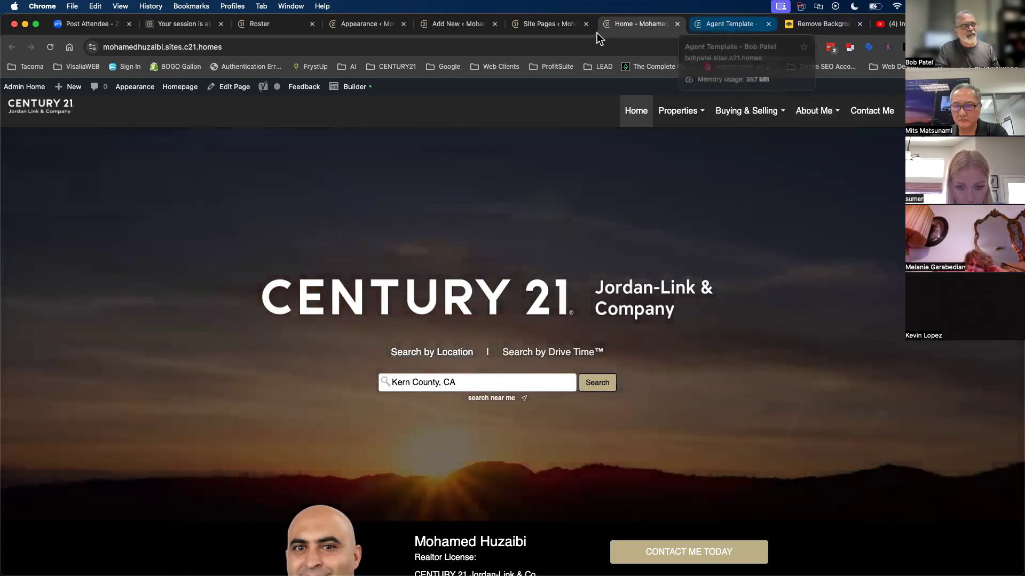
{"action": "left_click", "coordinate": [547, 23]}
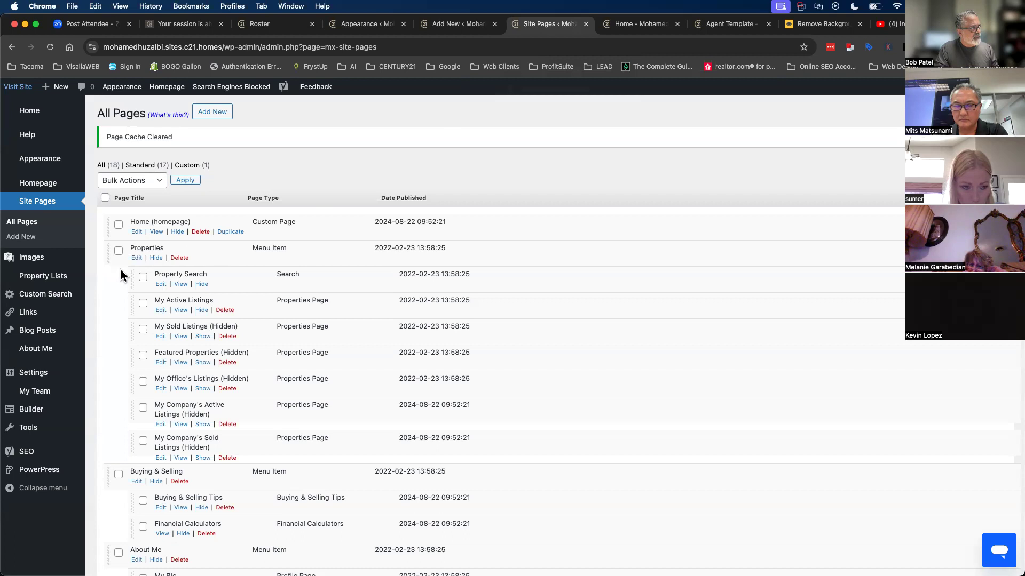
{"action": "mouse_move", "coordinate": [155, 274]}
{"action": "left_mouse_down"}
{"action": "mouse_move", "coordinate": [140, 276]}
{"action": "mouse_move", "coordinate": [160, 275]}
{"action": "left_mouse_up"}
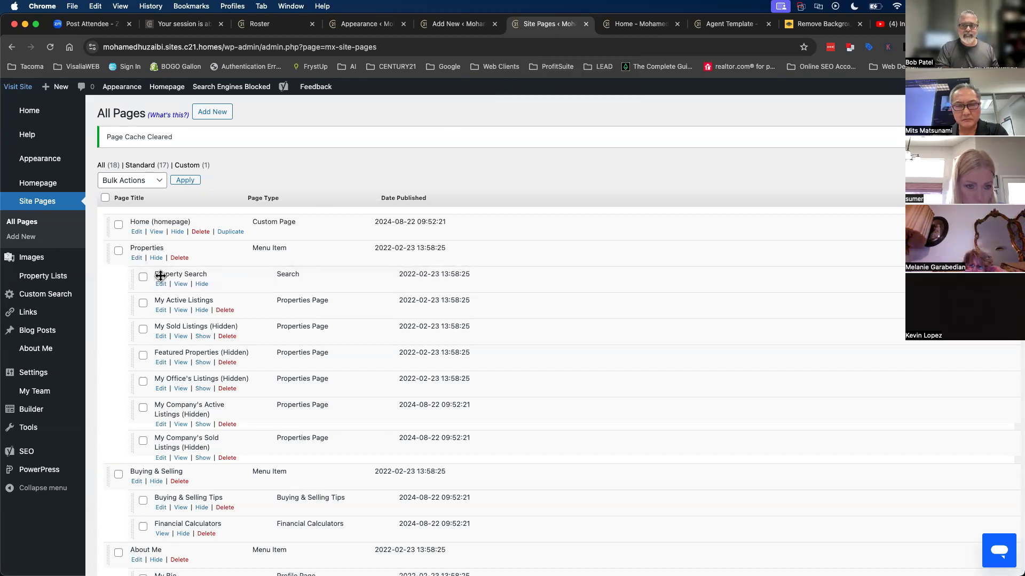
{"action": "left_click", "coordinate": [653, 25]}
{"action": "mouse_move", "coordinate": [691, 110]}
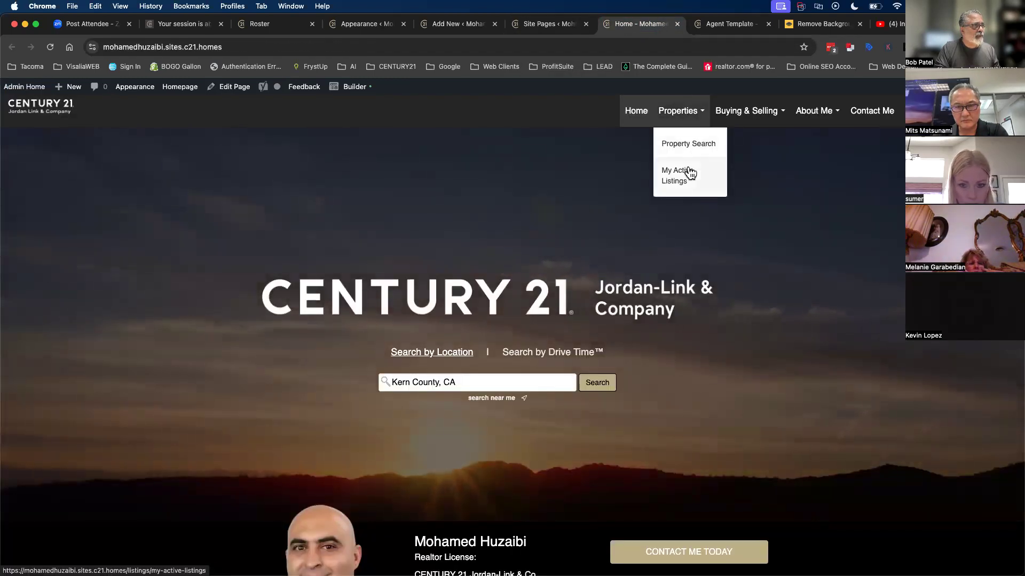
{"action": "left_click", "coordinate": [549, 25]}
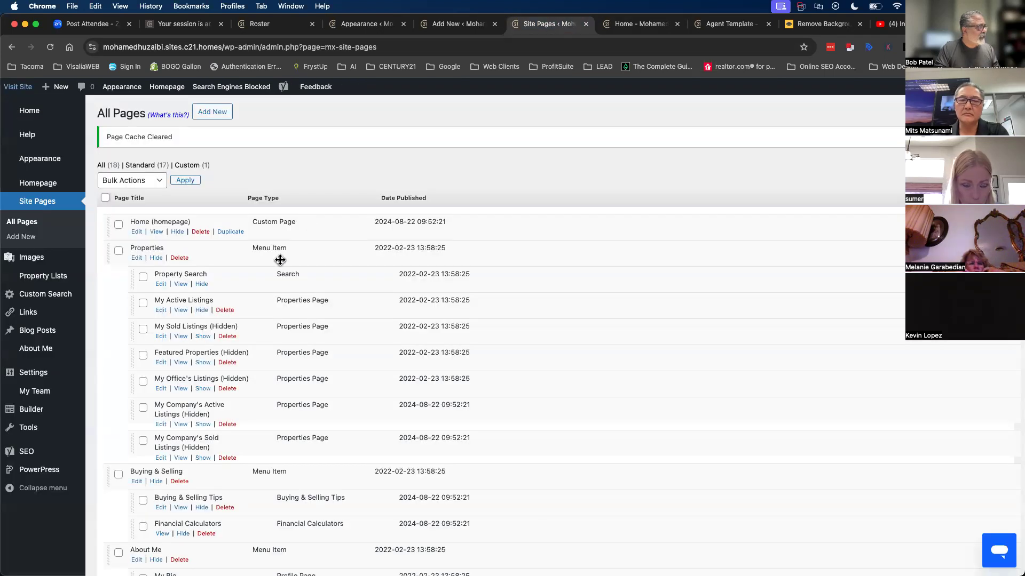
- Show My Sold Listings in the navigation and reload the live homepage to confirm it
{"action": "left_click", "coordinate": [203, 336]}
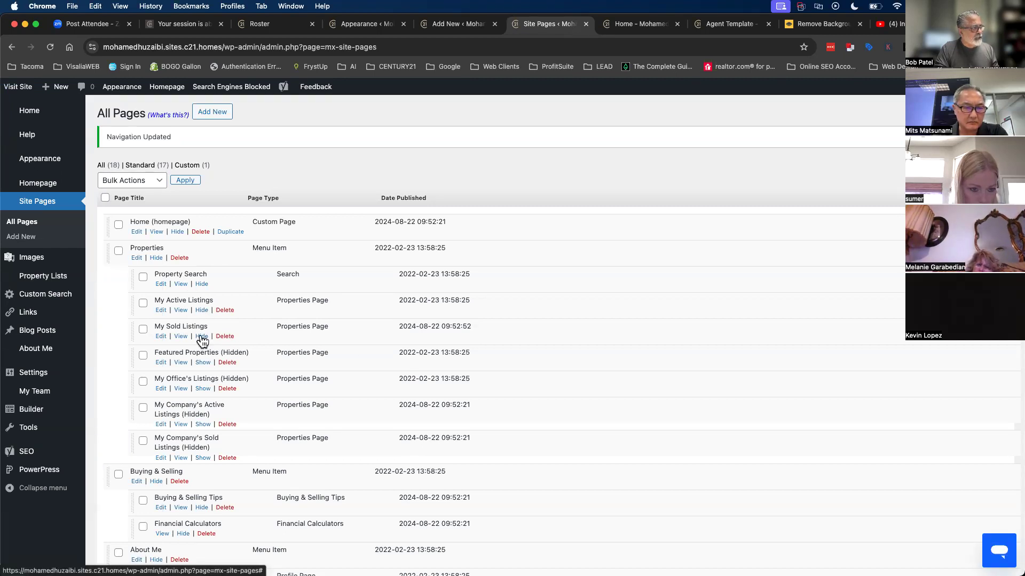
{"action": "left_click", "coordinate": [638, 26]}
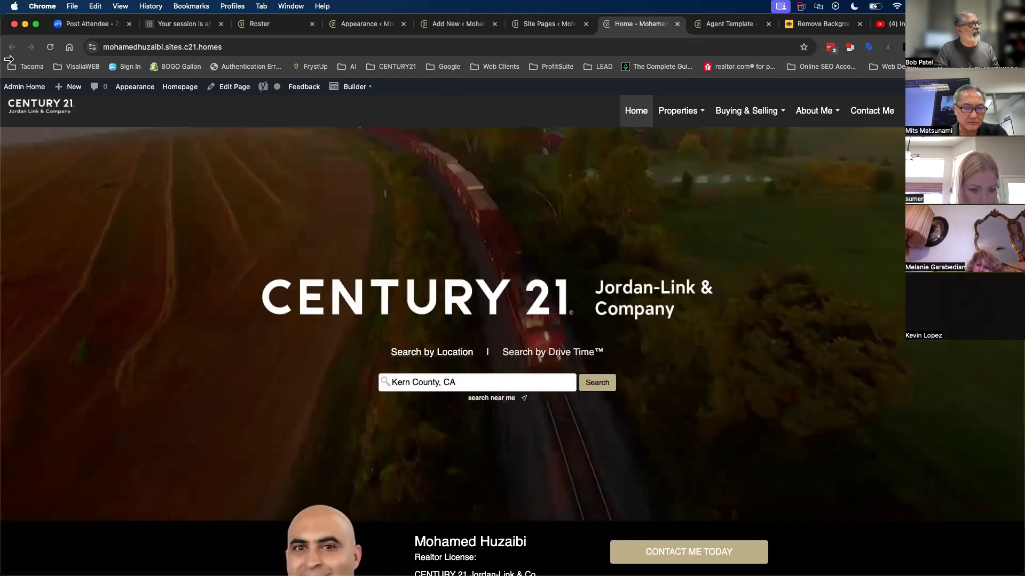
{"action": "left_click", "coordinate": [50, 47]}
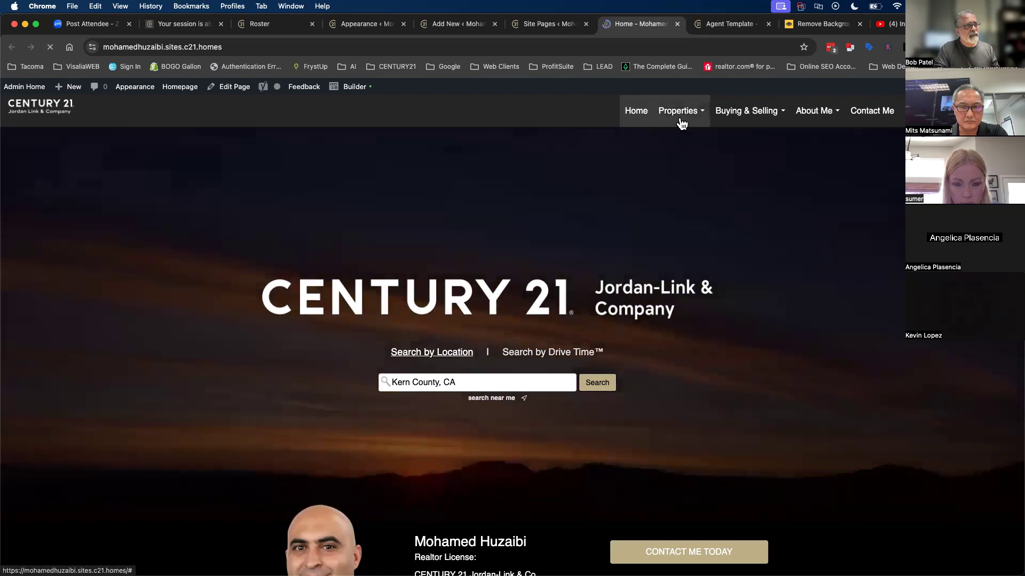
{"action": "mouse_move", "coordinate": [679, 120]}
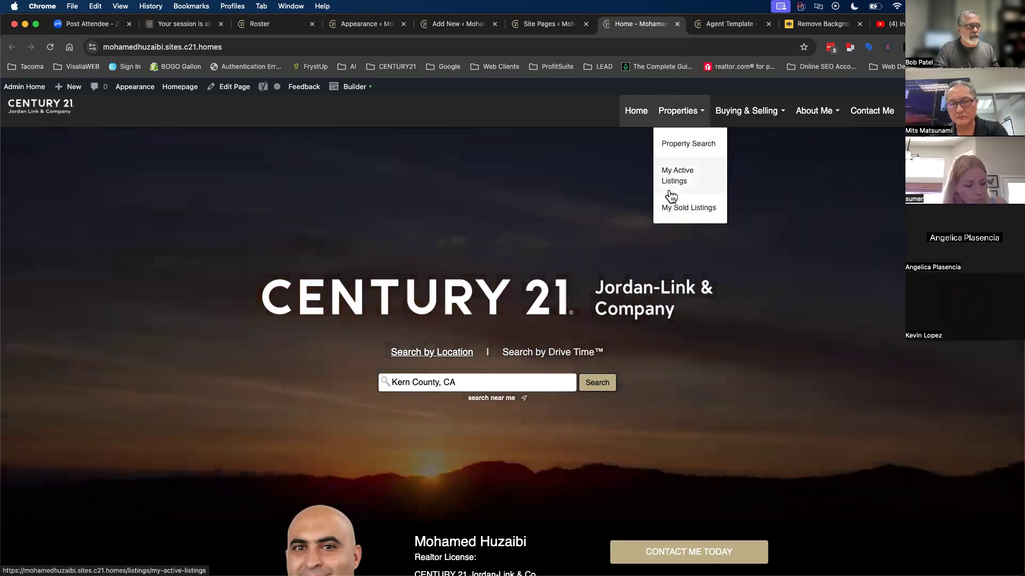
{"action": "key", "text": "ctrl+shift+Tab"}
- Review the live homepage again, then return to the Site Pages list
{"action": "scroll", "coordinate": [268, 466], "scroll_direction": "down", "scroll_amount": 5}
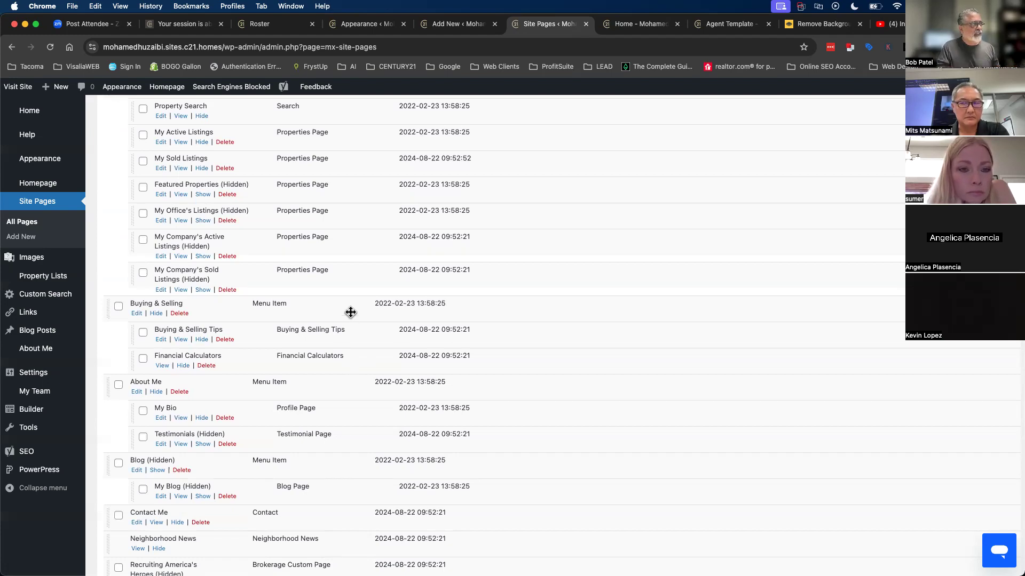
{"action": "left_click", "coordinate": [643, 25]}
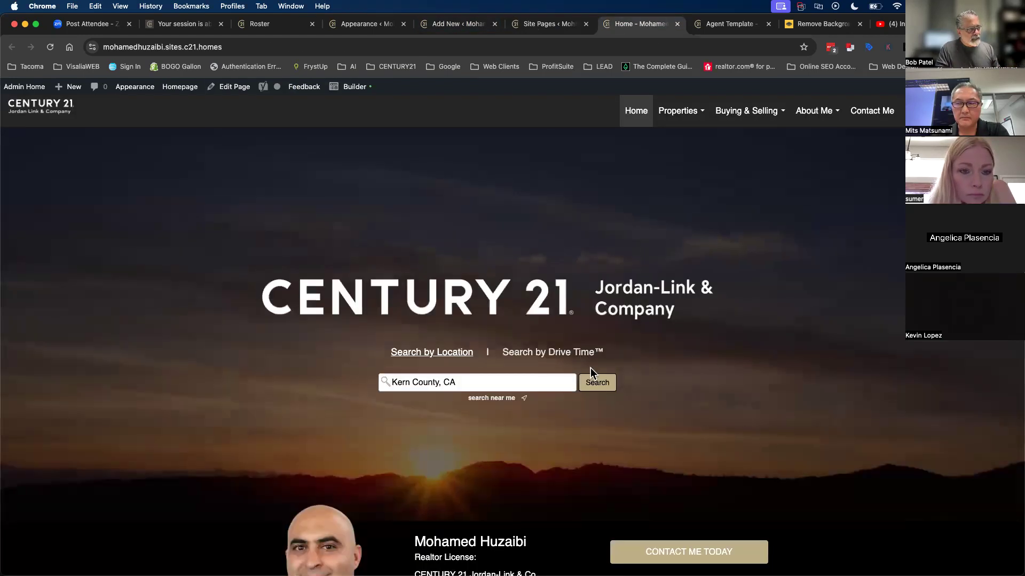
{"action": "scroll", "coordinate": [590, 370], "scroll_direction": "down", "scroll_amount": 20}
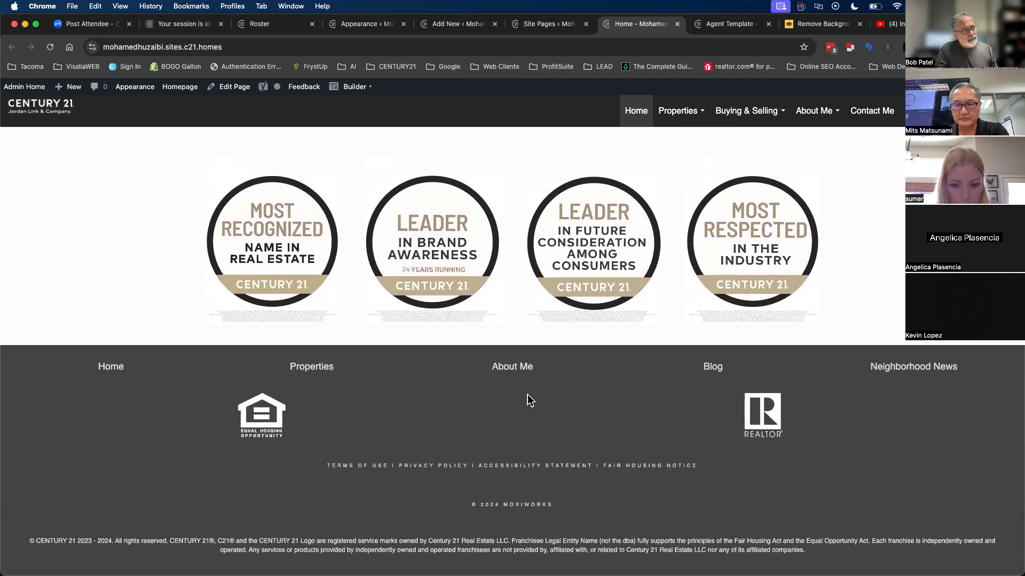
{"action": "left_click", "coordinate": [570, 25]}
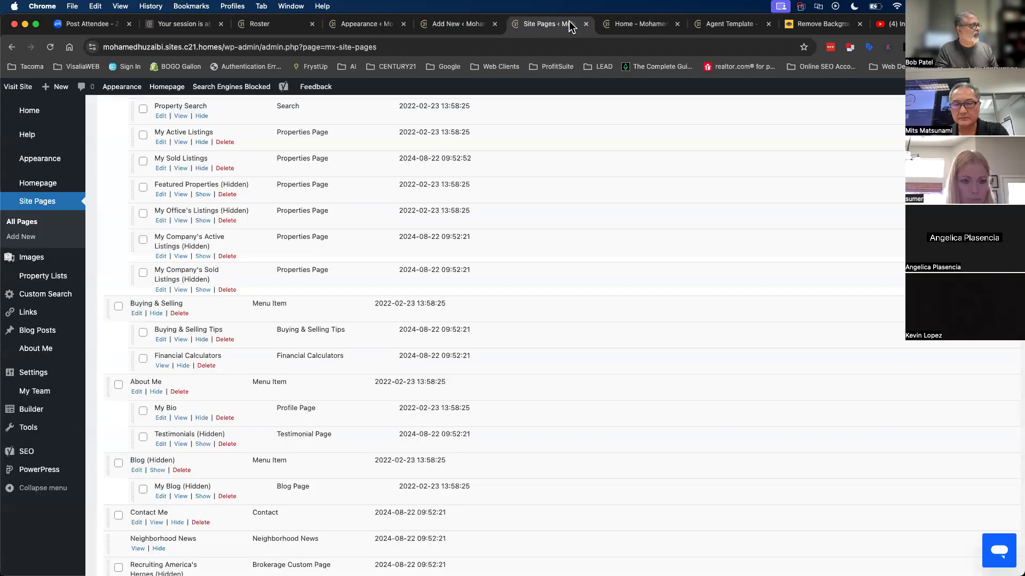
{"action": "mouse_move", "coordinate": [46, 169]}
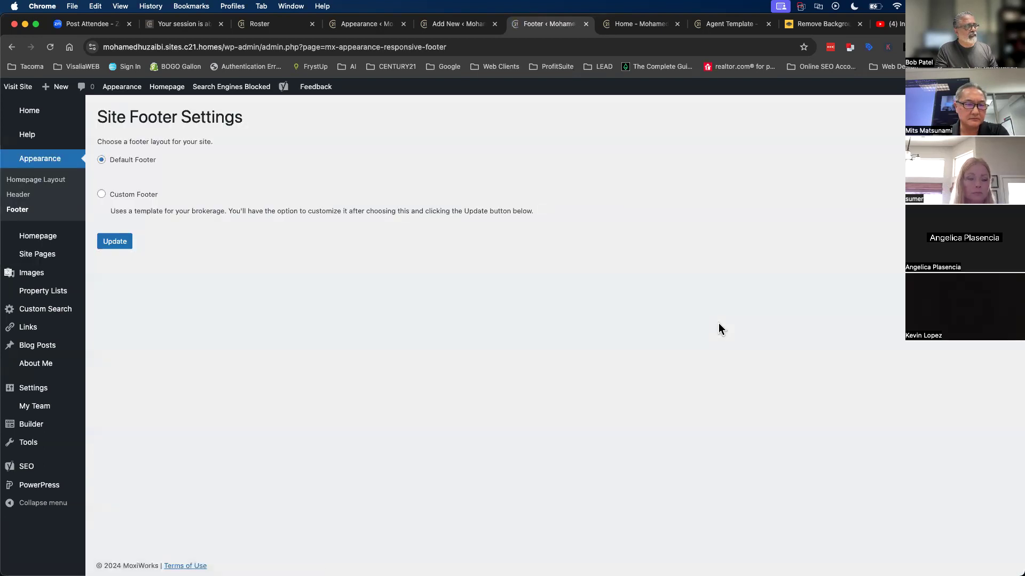
- Switch the footer layout to Custom Footer, save, and reload the homepage
{"action": "left_click", "coordinate": [102, 195]}
{"action": "left_click", "coordinate": [110, 245]}
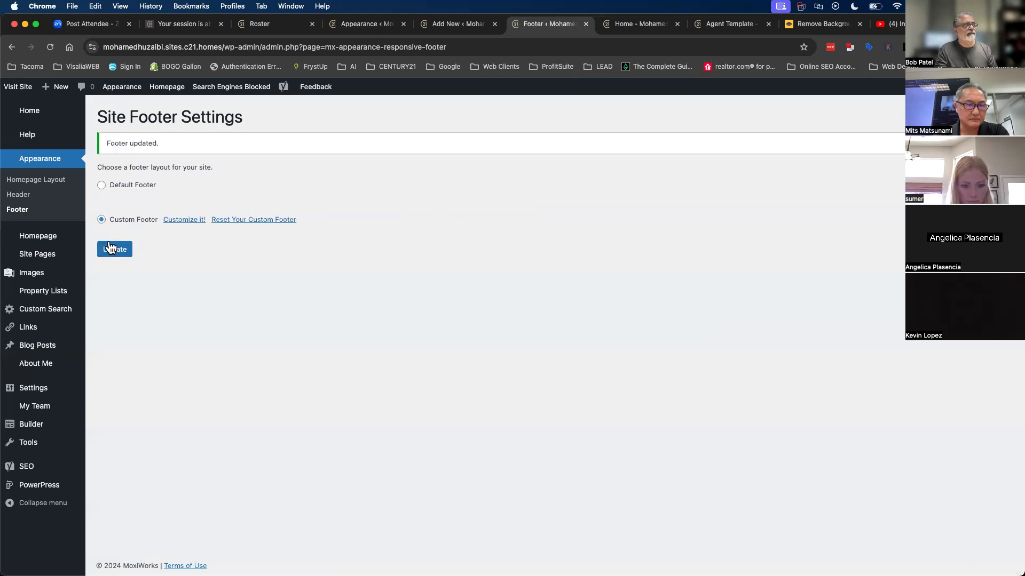
{"action": "left_click", "coordinate": [649, 24]}
{"action": "left_click", "coordinate": [50, 47]}
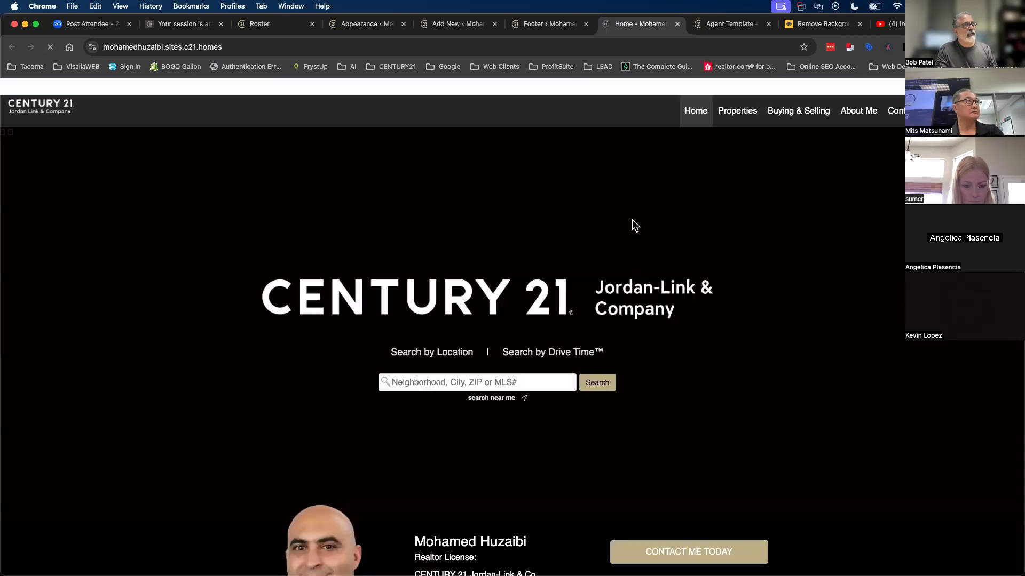
- Check the homepage footer, then open Custom Footer in Beaver Builder via 'Customize it!'
{"action": "scroll", "coordinate": [647, 229], "scroll_direction": "down", "scroll_amount": 20}
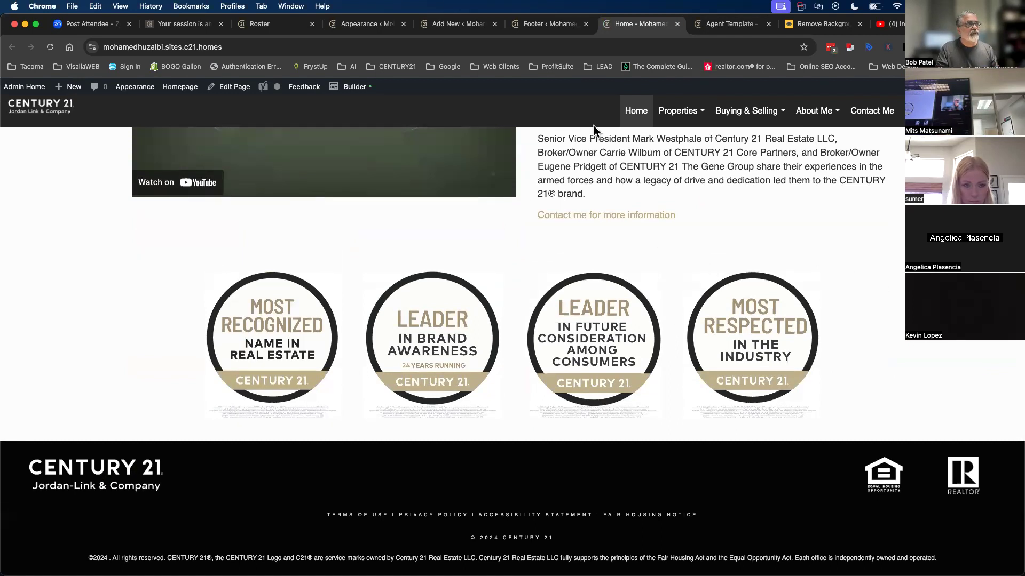
{"action": "left_click", "coordinate": [548, 26]}
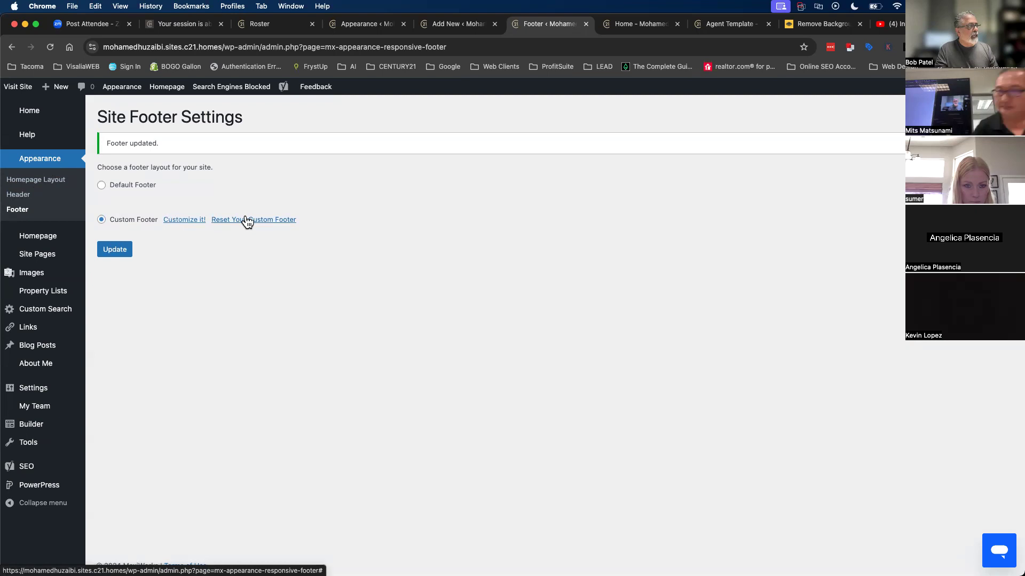
{"action": "left_click", "coordinate": [178, 223]}
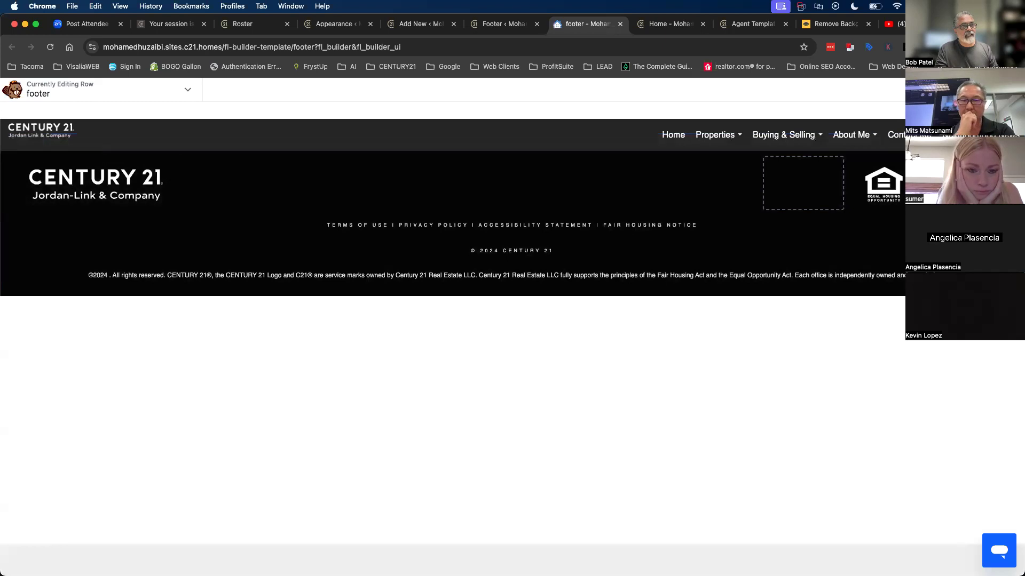
- Add a Text Editor module under the footer logo with the office street address
{"action": "left_click", "coordinate": [972, 90]}
{"action": "left_click_drag", "start_coordinate": [950, 263], "coordinate": [127, 247]}
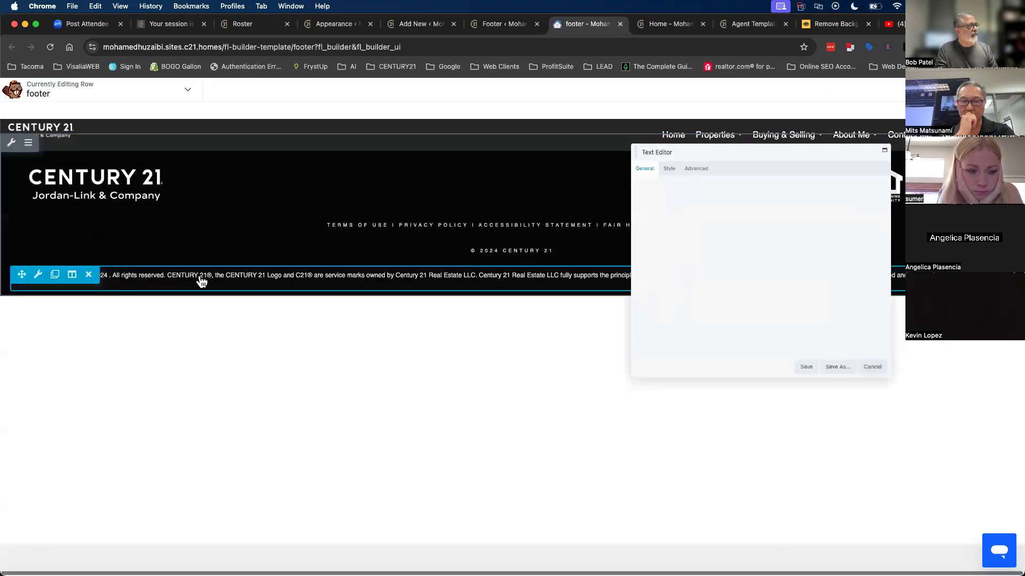
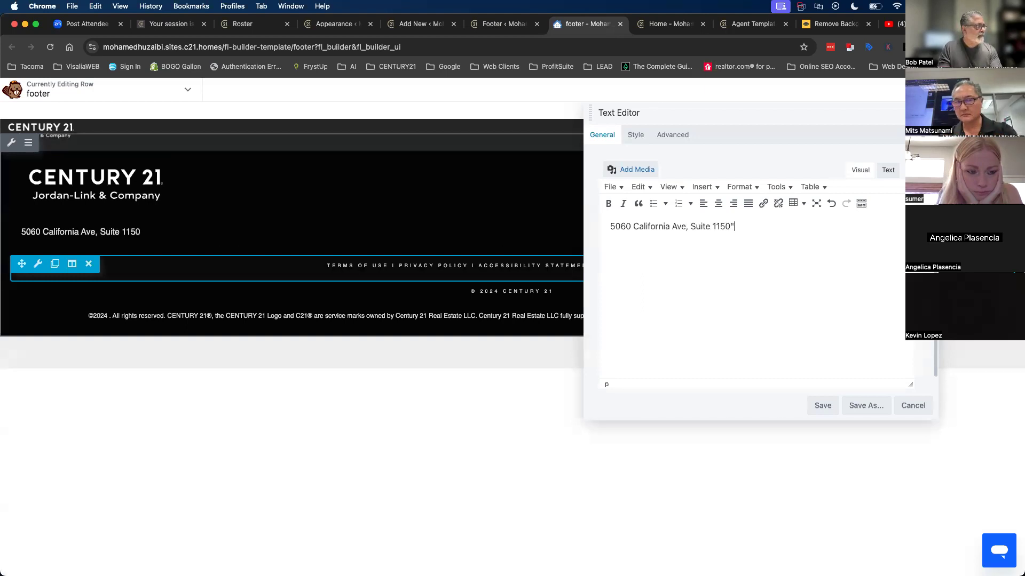
{"action": "key", "text": "Return"}
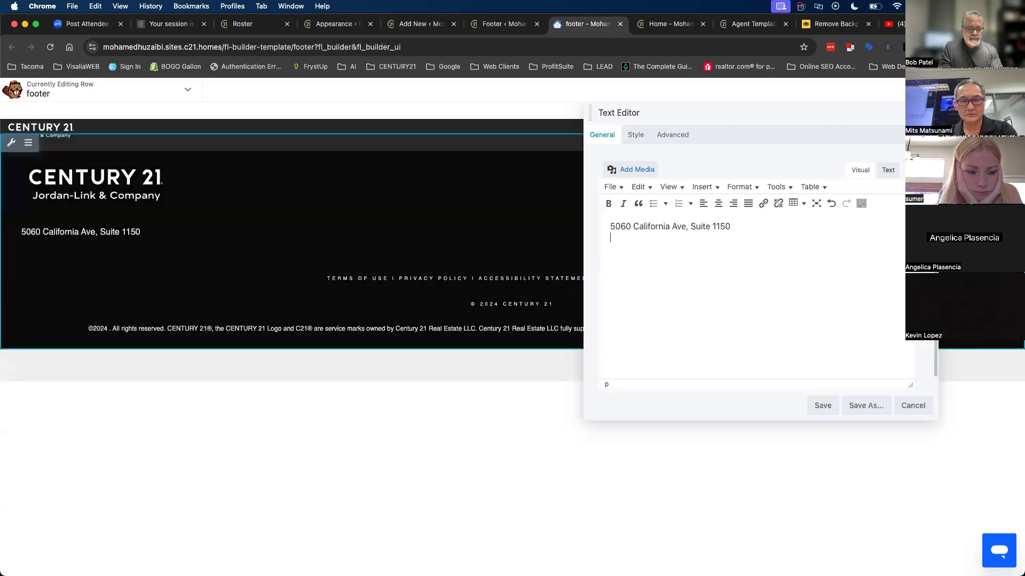
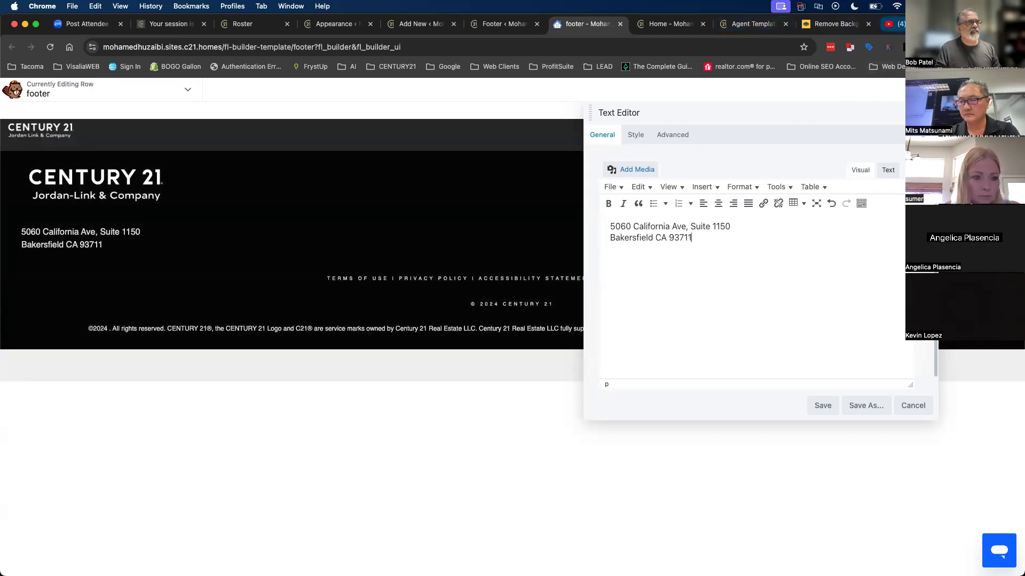
- Look up the zip code on jordanlink.com in a new tab, then return to the footer
{"action": "key", "text": "super+t"}
{"action": "type", "text": "jordanlink.com"}
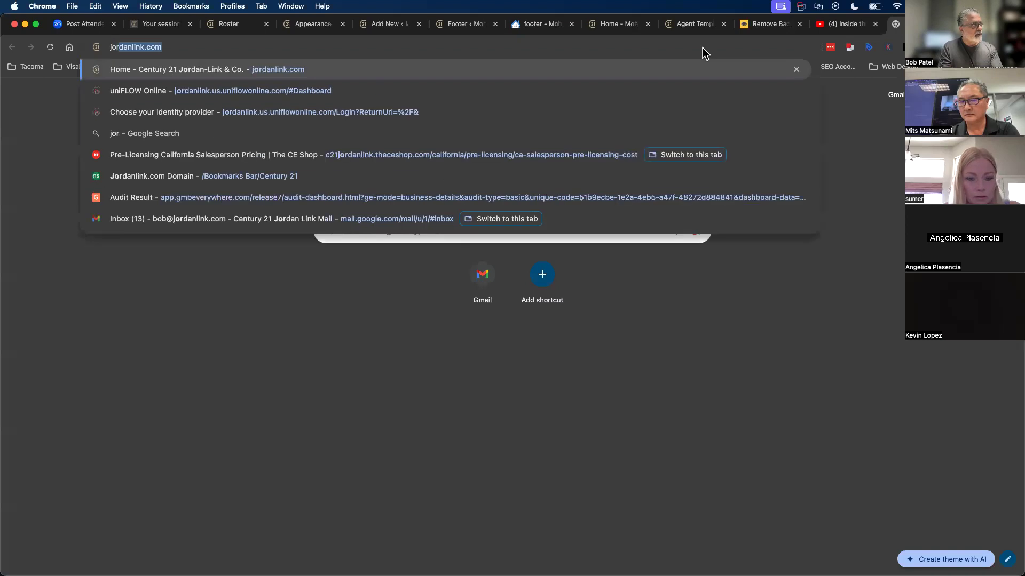
{"action": "key", "text": "Return"}
{"action": "scroll", "coordinate": [672, 424], "scroll_direction": "down", "scroll_amount": 15}
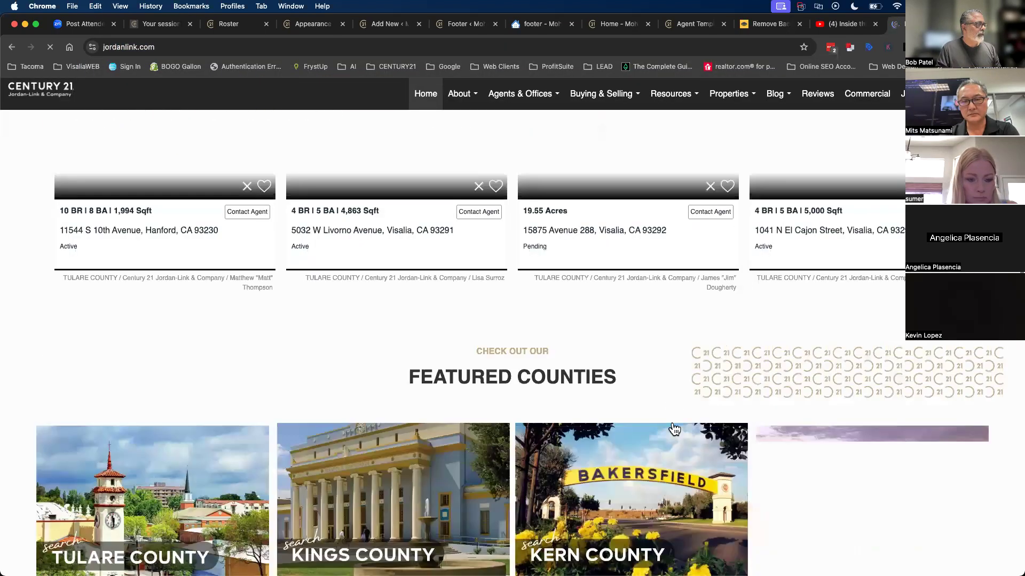
{"action": "scroll", "coordinate": [672, 424], "scroll_direction": "down", "scroll_amount": 15}
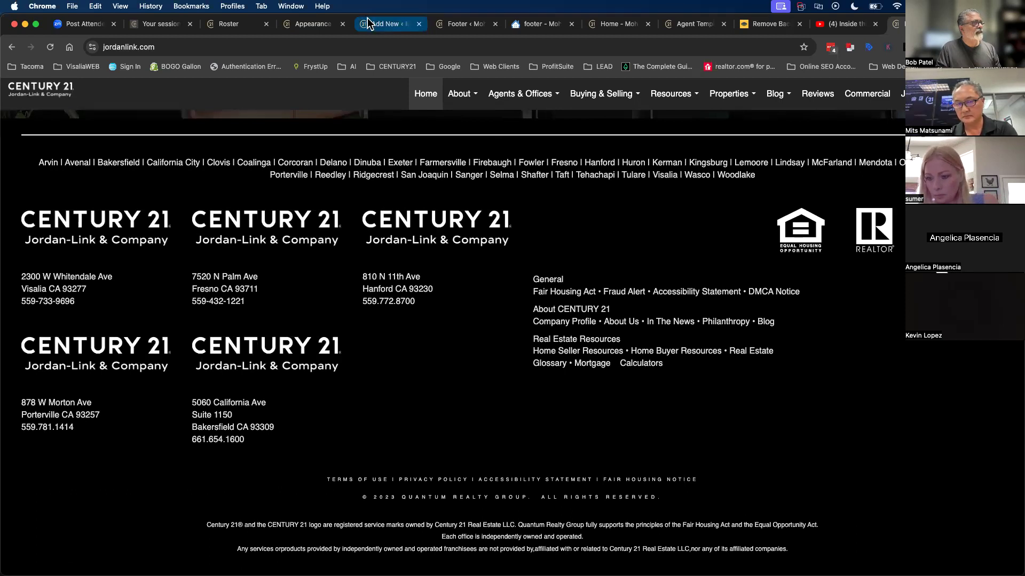
{"action": "left_click", "coordinate": [535, 24]}
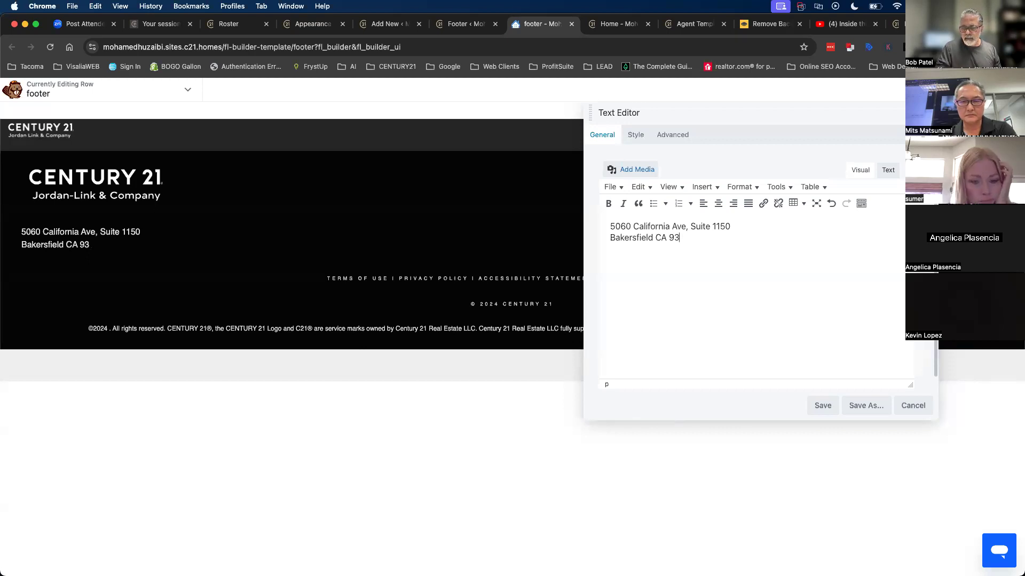
- Save the address block, publish the footer, and reload the homepage to confirm it
{"action": "left_click", "coordinate": [822, 406]}
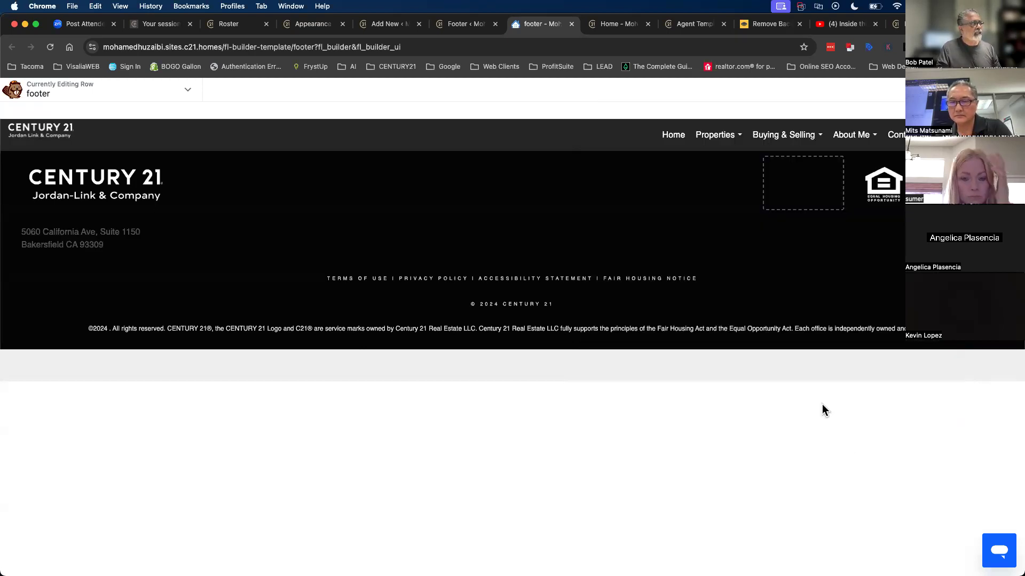
{"action": "left_click", "coordinate": [1000, 89]}
{"action": "left_click", "coordinate": [955, 90]}
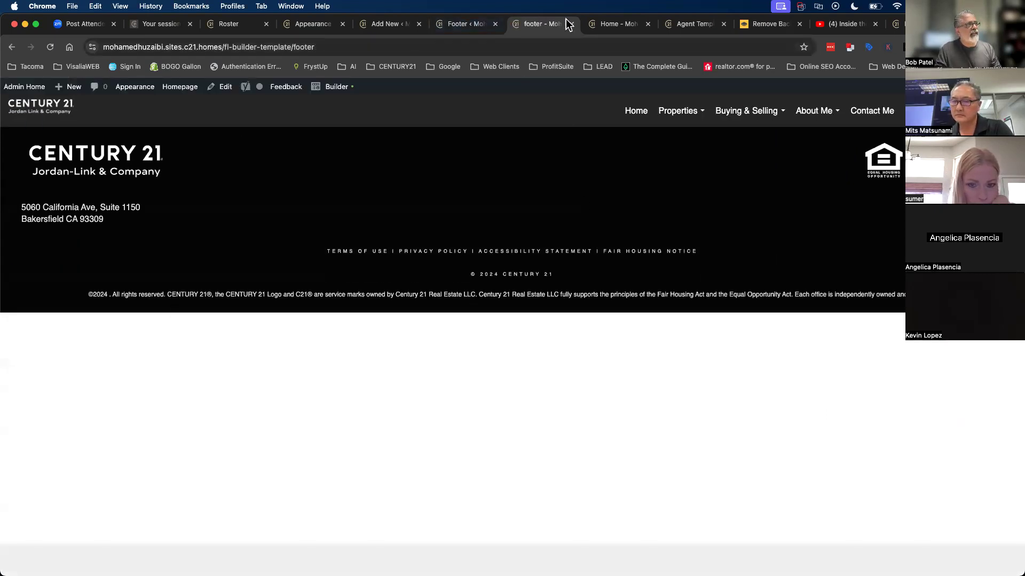
{"action": "left_click", "coordinate": [609, 27]}
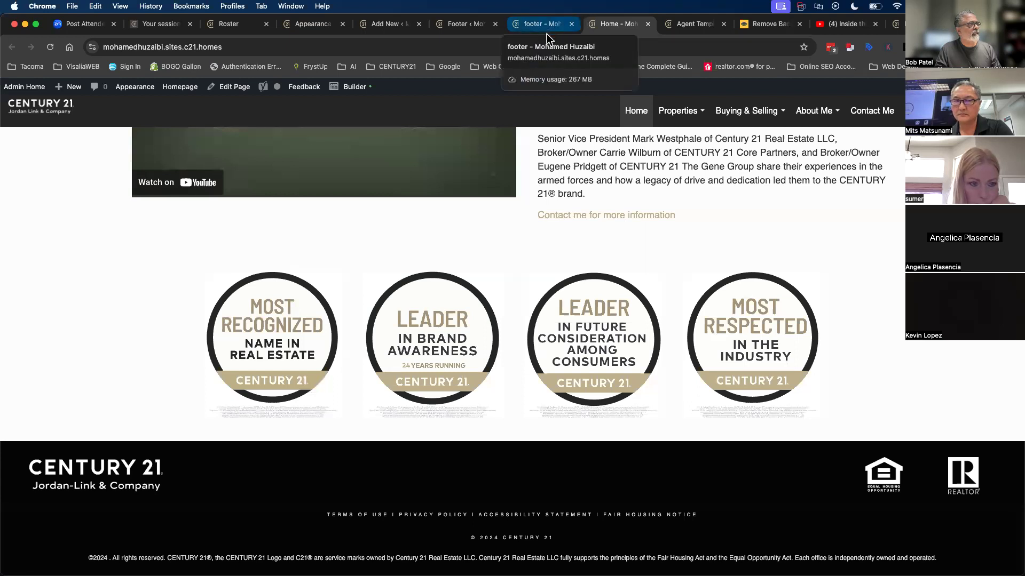
{"action": "left_click", "coordinate": [446, 46]}
{"action": "key", "text": "Return"}
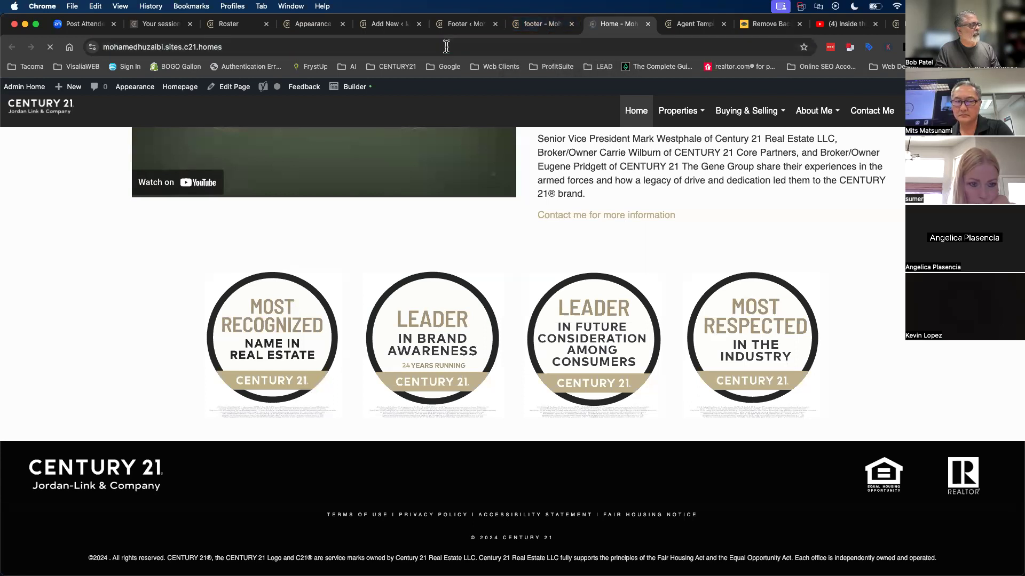
{"action": "scroll", "coordinate": [390, 239], "scroll_direction": "down", "scroll_amount": 15}
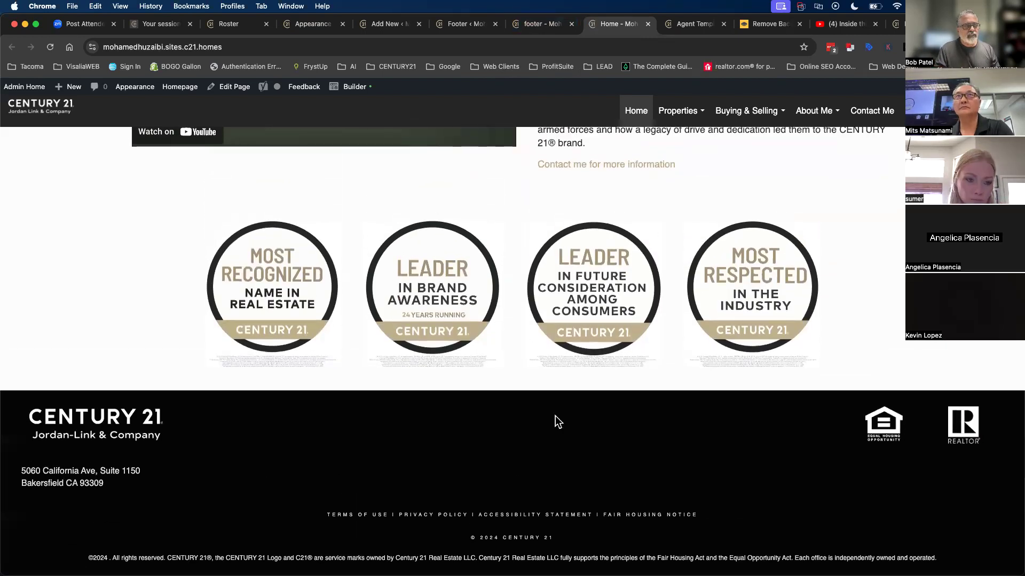
{"action": "scroll", "coordinate": [476, 364], "scroll_direction": "up", "scroll_amount": 15}
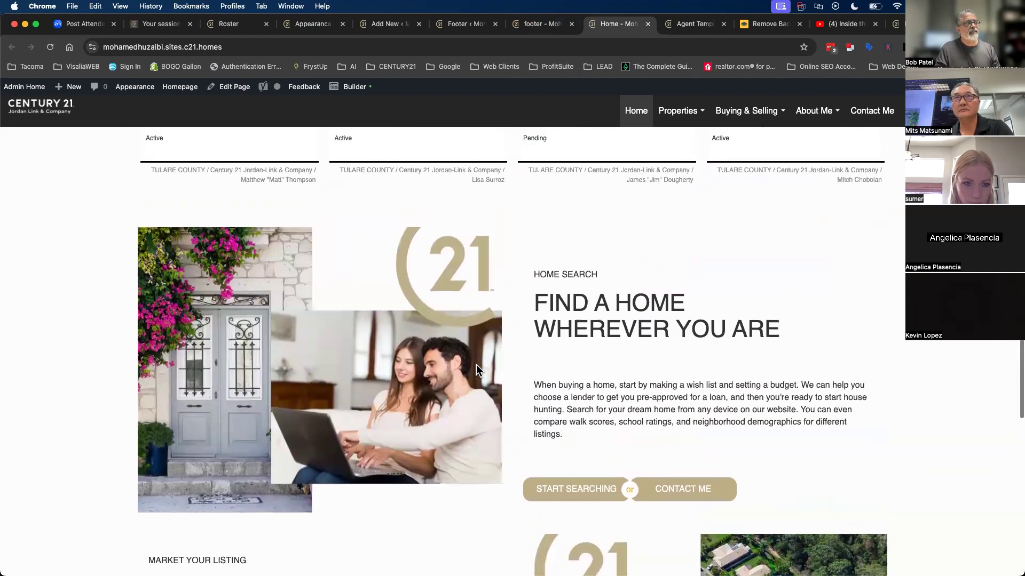
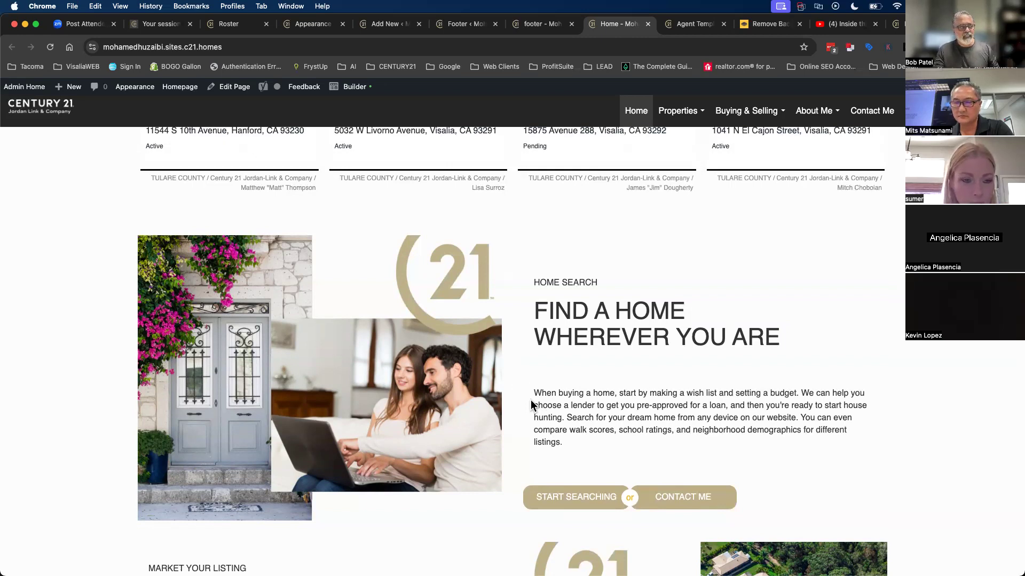
- Launch Beaver Builder on the Home page from the admin bar and scroll through its sections
{"action": "scroll", "coordinate": [564, 426], "scroll_direction": "down", "scroll_amount": 3}
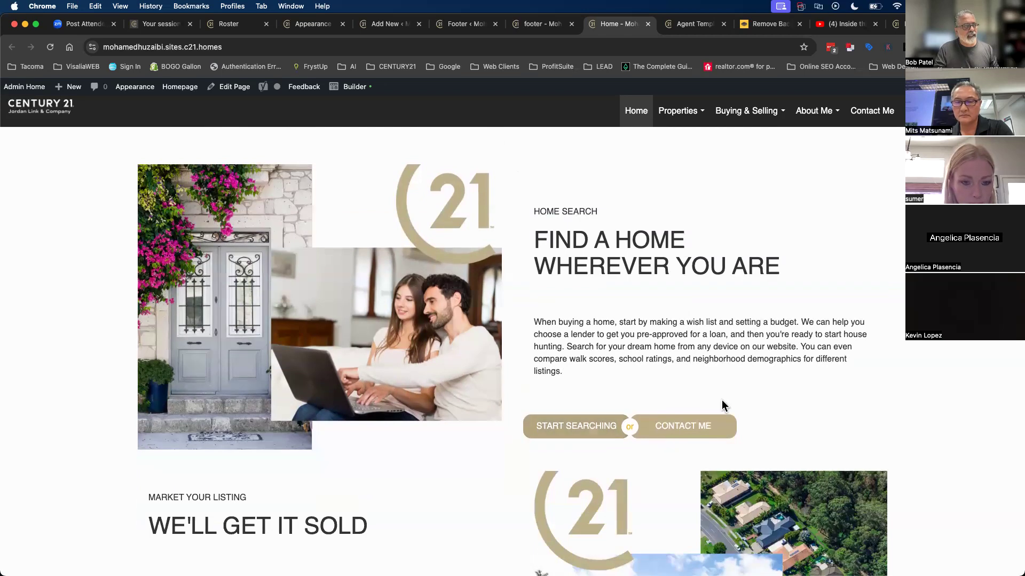
{"action": "left_click", "coordinate": [359, 87]}
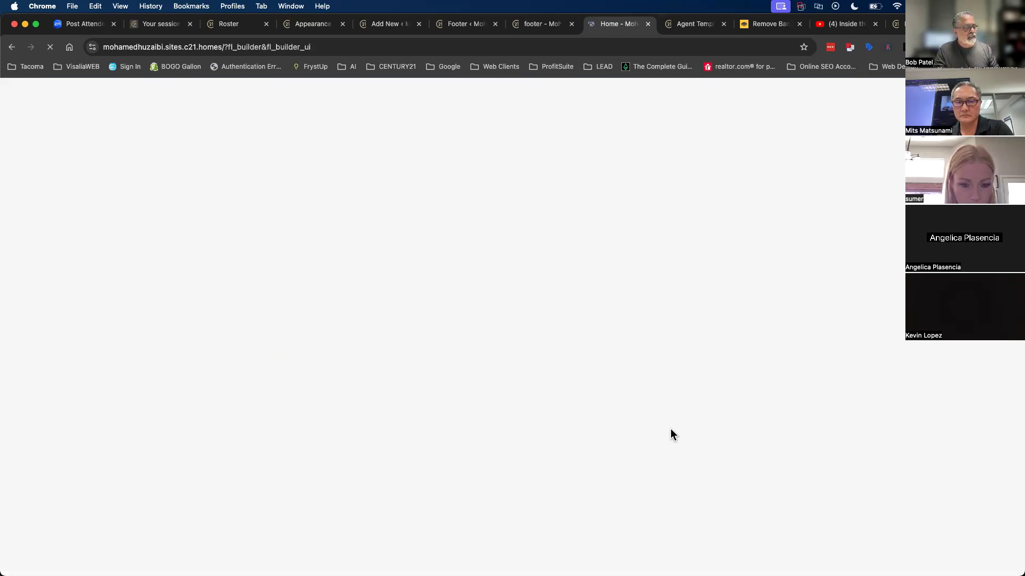
{"action": "scroll", "coordinate": [673, 442], "scroll_direction": "down", "scroll_amount": 20}
{"action": "scroll", "coordinate": [675, 446], "scroll_direction": "down", "scroll_amount": 1}
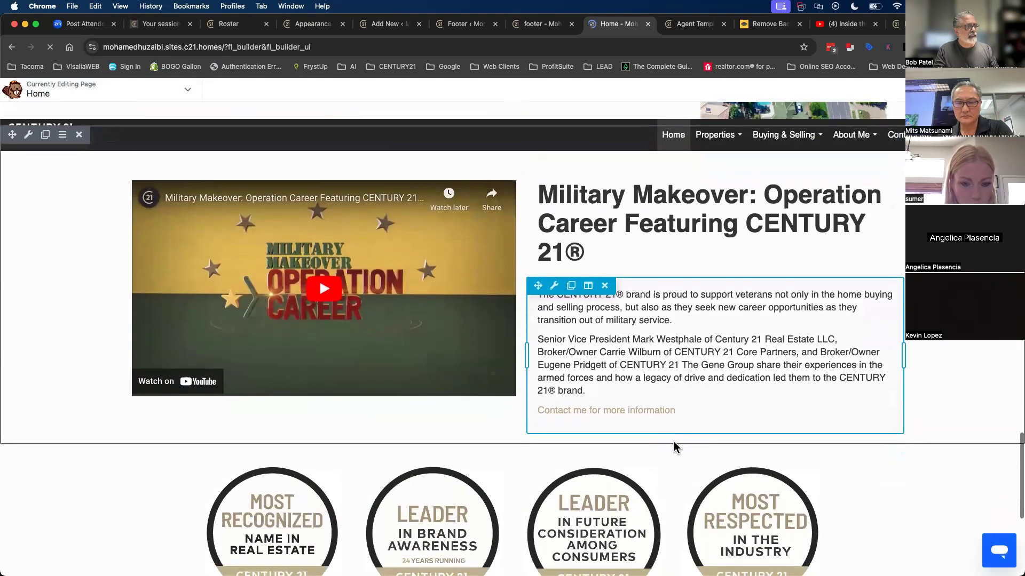
{"action": "scroll", "coordinate": [674, 446], "scroll_direction": "up", "scroll_amount": 12}
{"action": "scroll", "coordinate": [675, 446], "scroll_direction": "down", "scroll_amount": 6}
{"action": "scroll", "coordinate": [674, 447], "scroll_direction": "up", "scroll_amount": 4}
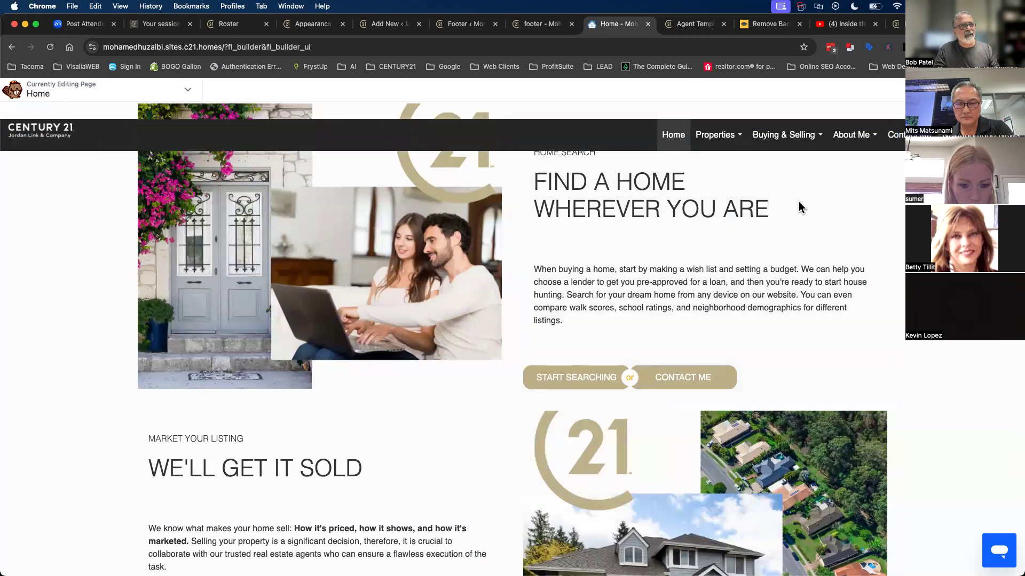
- Search the modules for 'sep' and drop a Separator below the home-search row
{"action": "left_click", "coordinate": [1010, 89]}
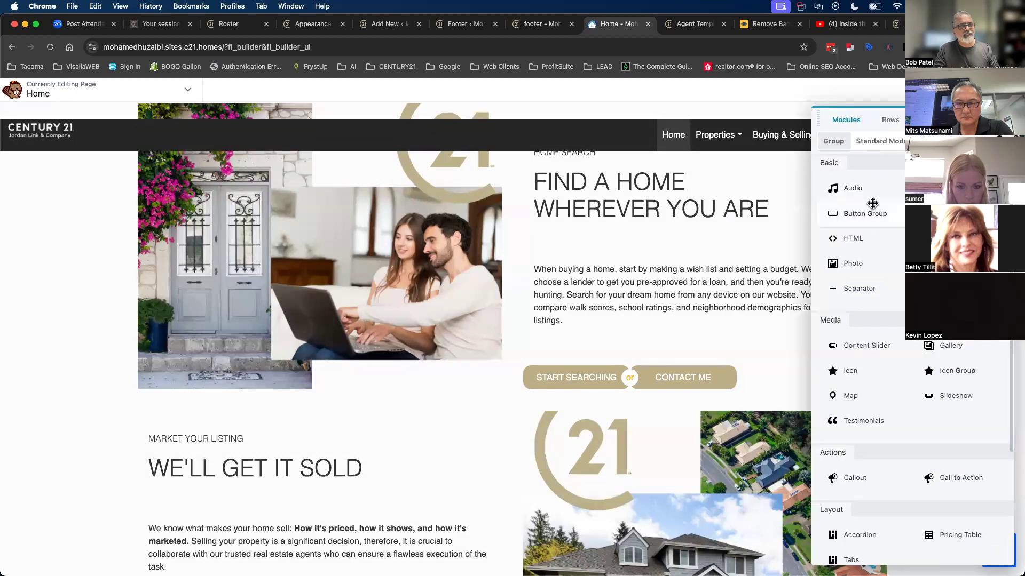
{"action": "left_click", "coordinate": [968, 141]}
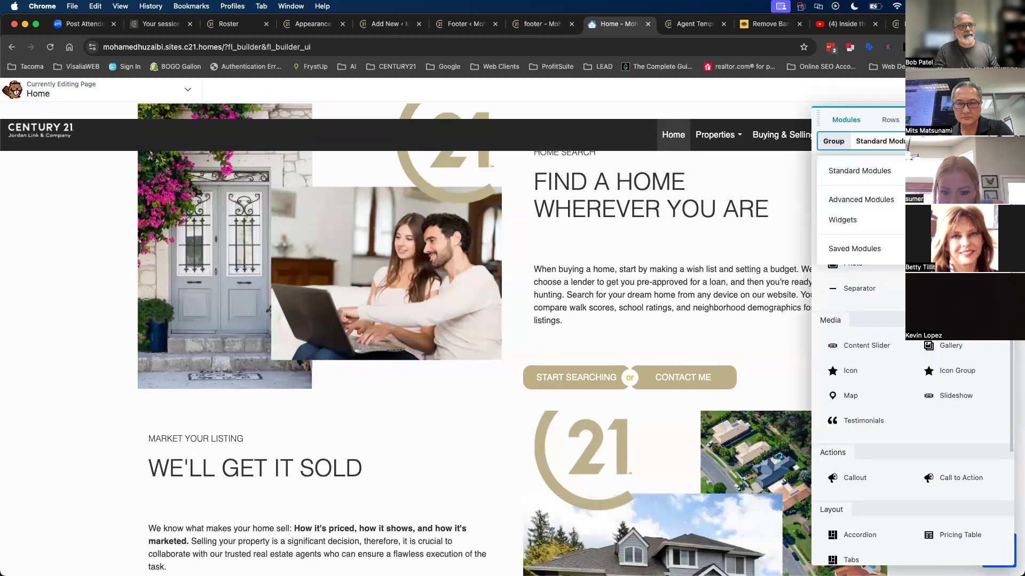
{"action": "left_click", "coordinate": [1001, 141]}
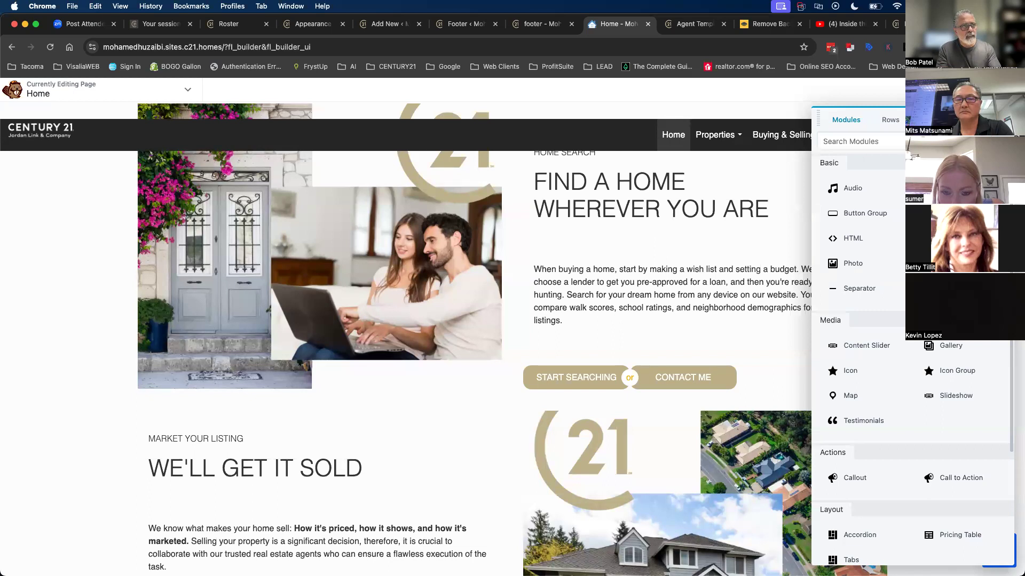
{"action": "type", "text": "sae"}
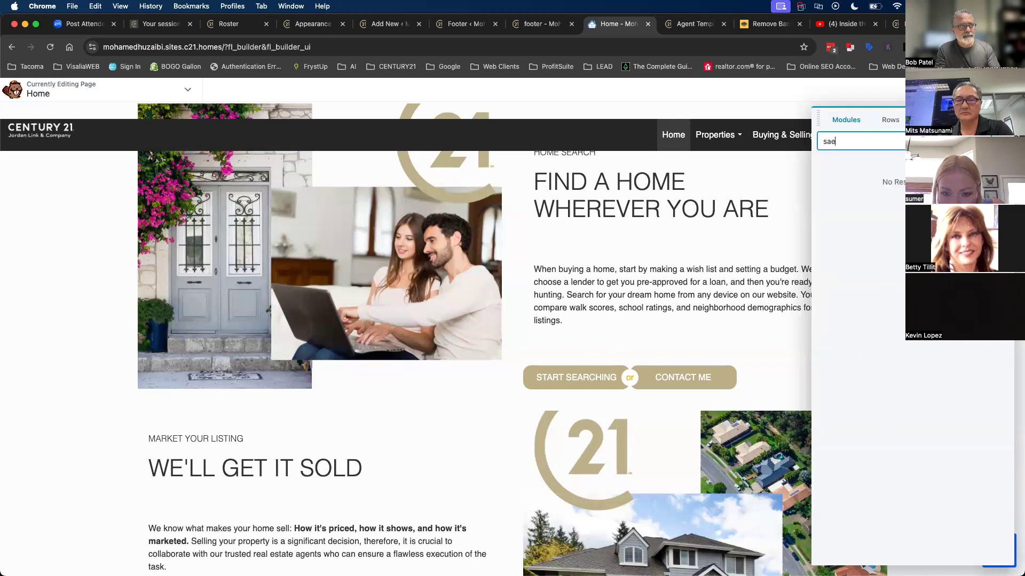
{"action": "key", "text": "BackSpace"}
{"action": "key", "text": "BackSpace"}
{"action": "type", "text": "s"}
{"action": "key", "text": "BackSpace"}
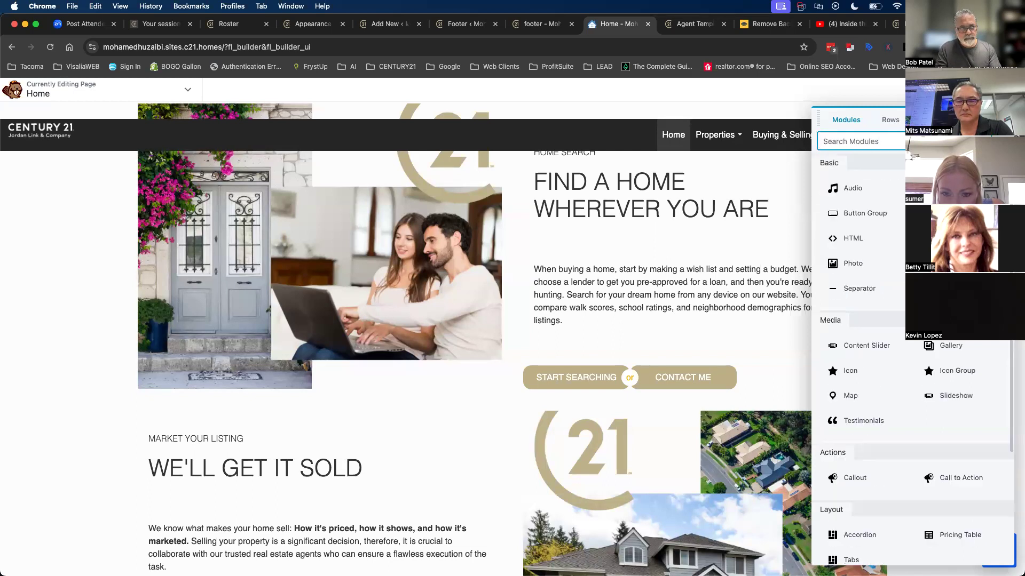
{"action": "type", "text": "se"}
{"action": "key", "text": "BackSpace"}
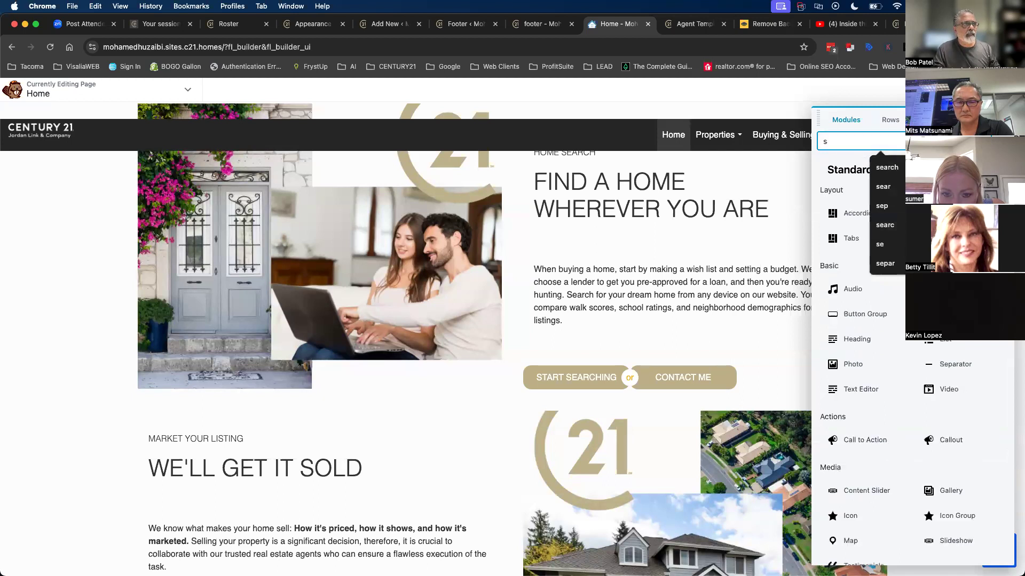
{"action": "type", "text": "ep"}
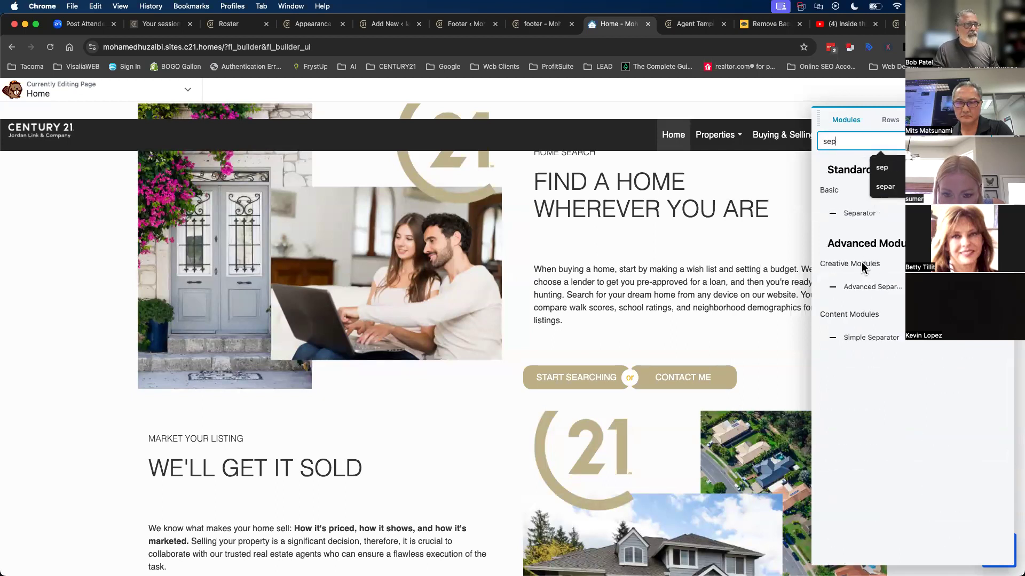
{"action": "left_click_drag", "start_coordinate": [853, 212], "coordinate": [517, 367]}
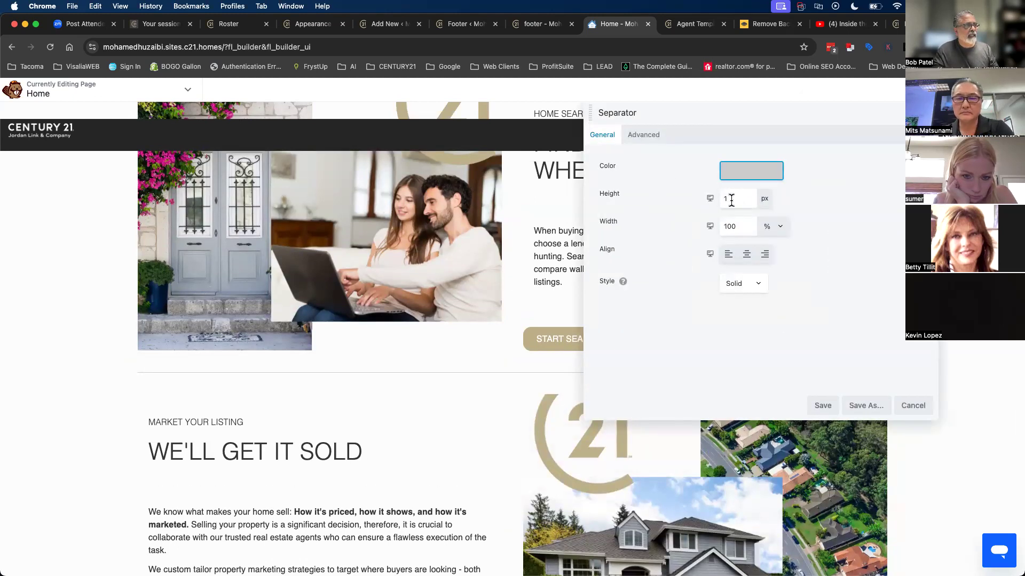
- Set the separator height to 2 px and its colour to tan #beaf9887
{"action": "left_click", "coordinate": [731, 200]}
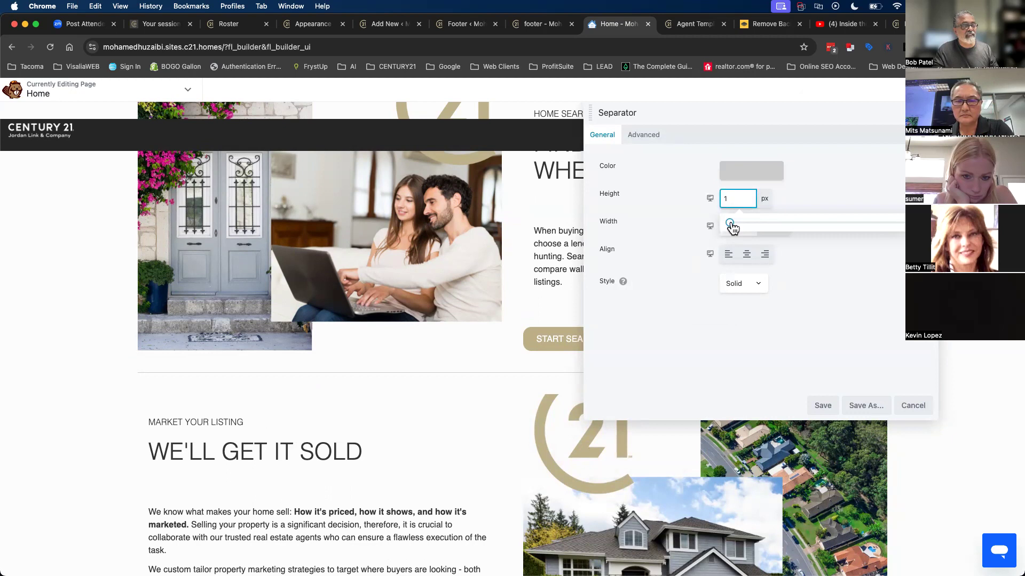
{"action": "mouse_move", "coordinate": [732, 227]}
{"action": "left_mouse_down"}
{"action": "mouse_move", "coordinate": [885, 225]}
{"action": "mouse_move", "coordinate": [715, 225]}
{"action": "left_mouse_up"}
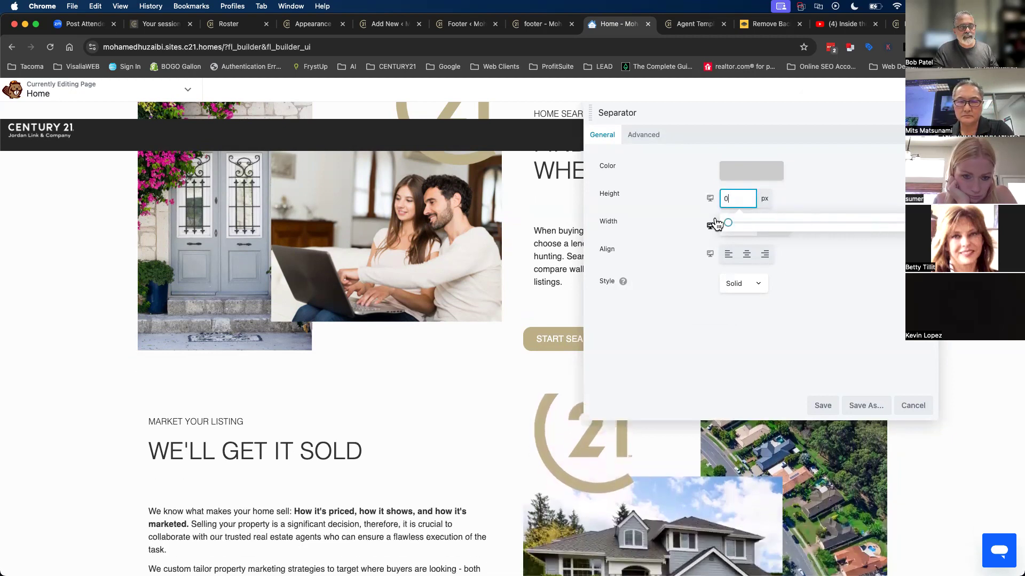
{"action": "left_click_drag", "start_coordinate": [728, 229], "coordinate": [733, 228]}
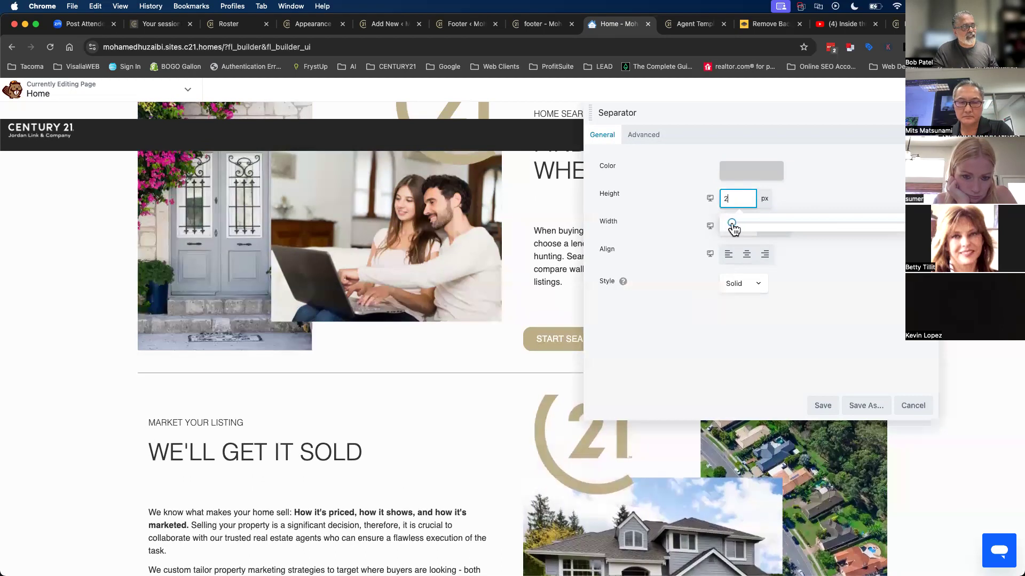
{"action": "left_click", "coordinate": [741, 172]}
{"action": "left_click", "coordinate": [753, 197]}
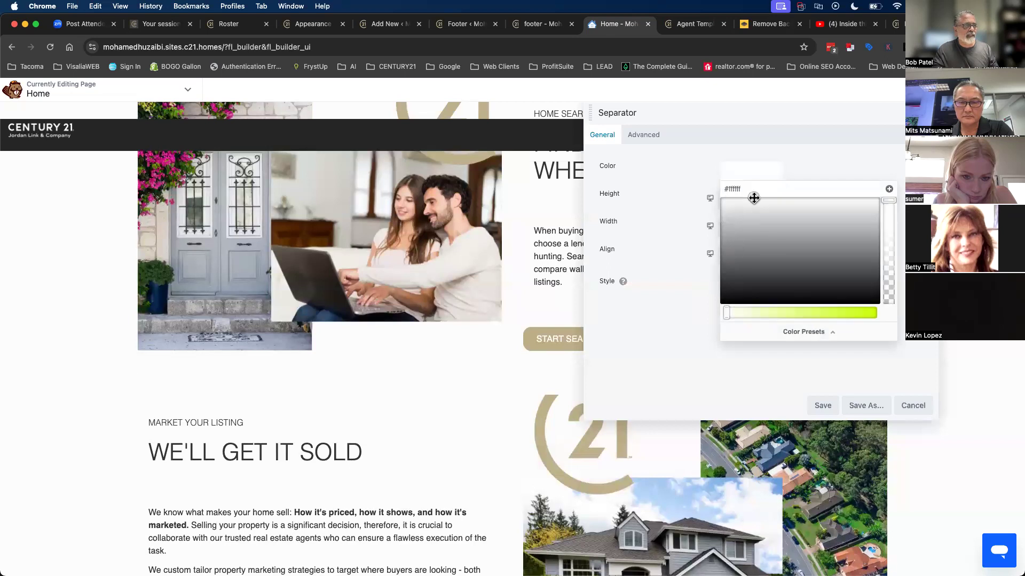
{"action": "left_click", "coordinate": [754, 188]}
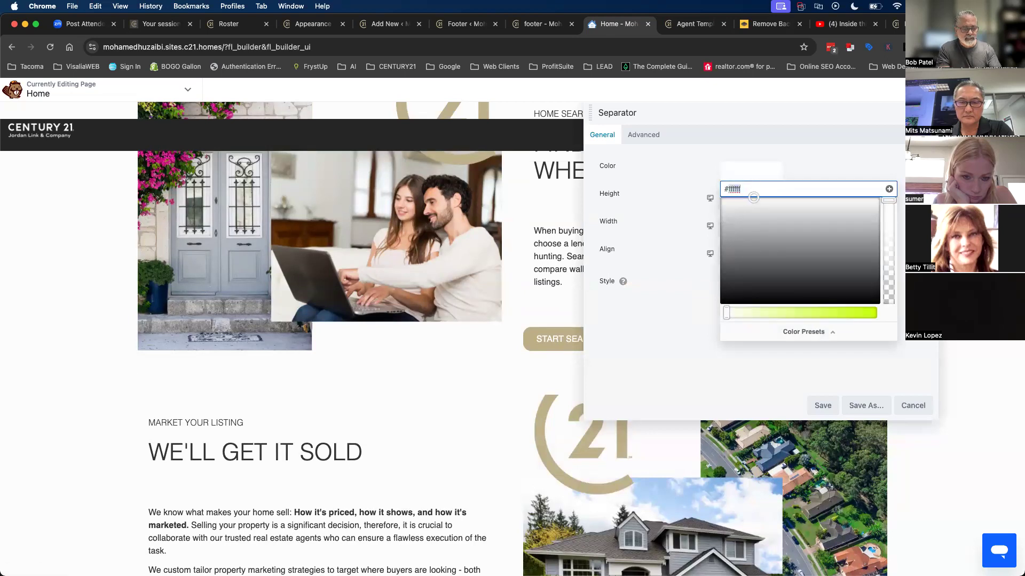
{"action": "type", "text": "#beaf98"}
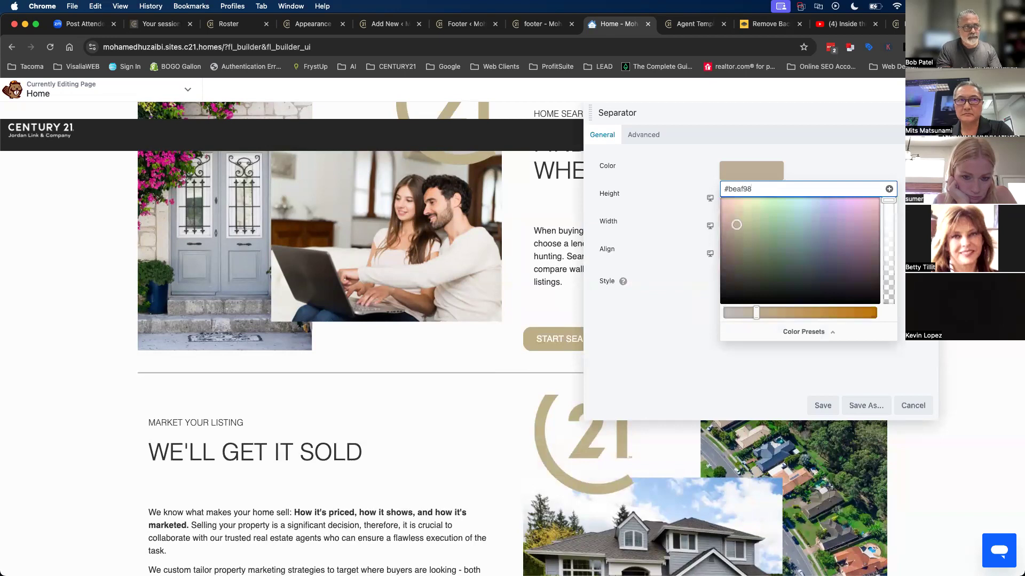
{"action": "key", "text": "BackSpace"}
{"action": "key", "text": "BackSpace"}
{"action": "type", "text": "87"}
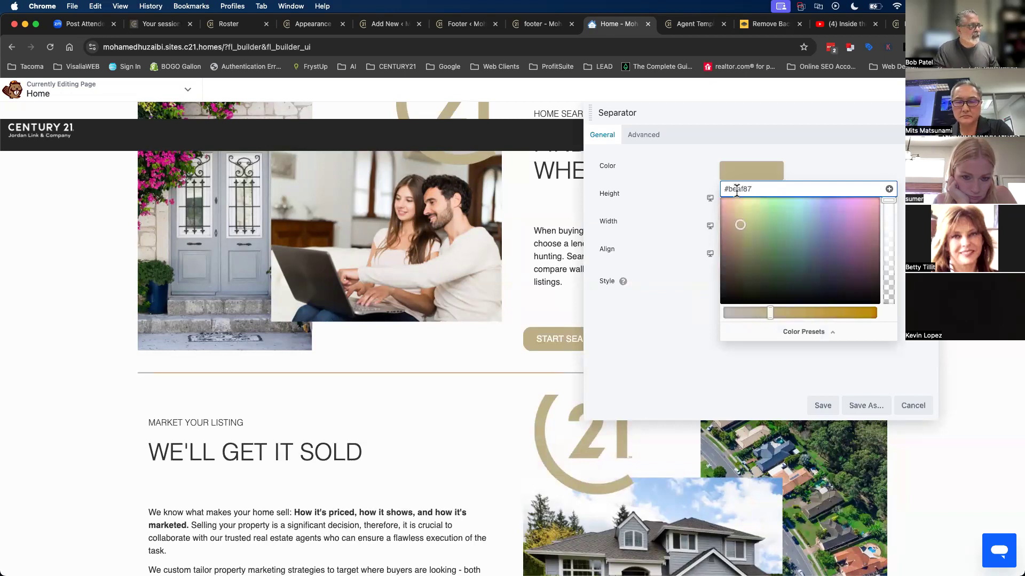
{"action": "left_click", "coordinate": [655, 120]}
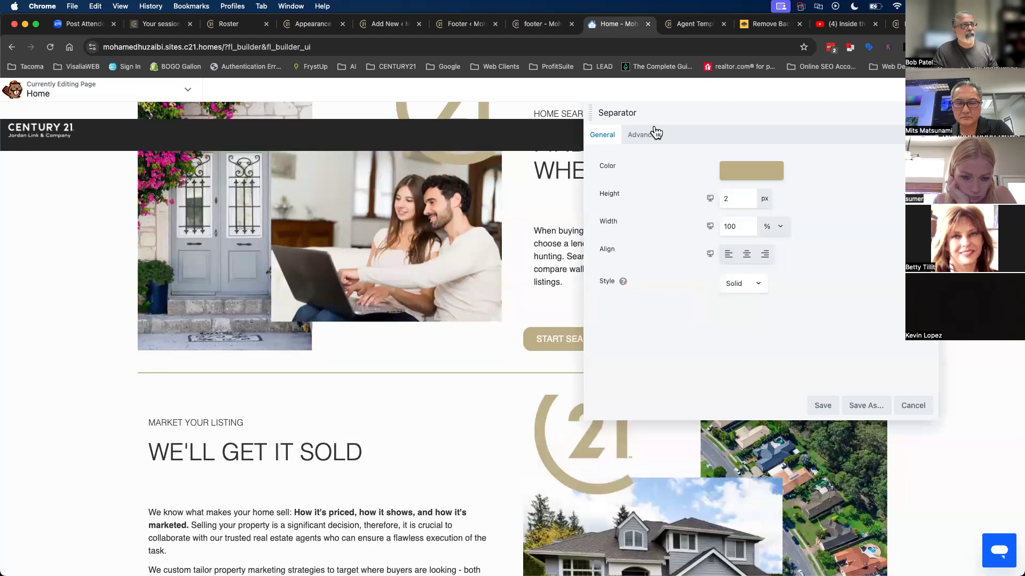
- Give the separator linked 40 px margins on all sides and save it
{"action": "left_click", "coordinate": [655, 133]}
{"action": "left_click", "coordinate": [730, 191]}
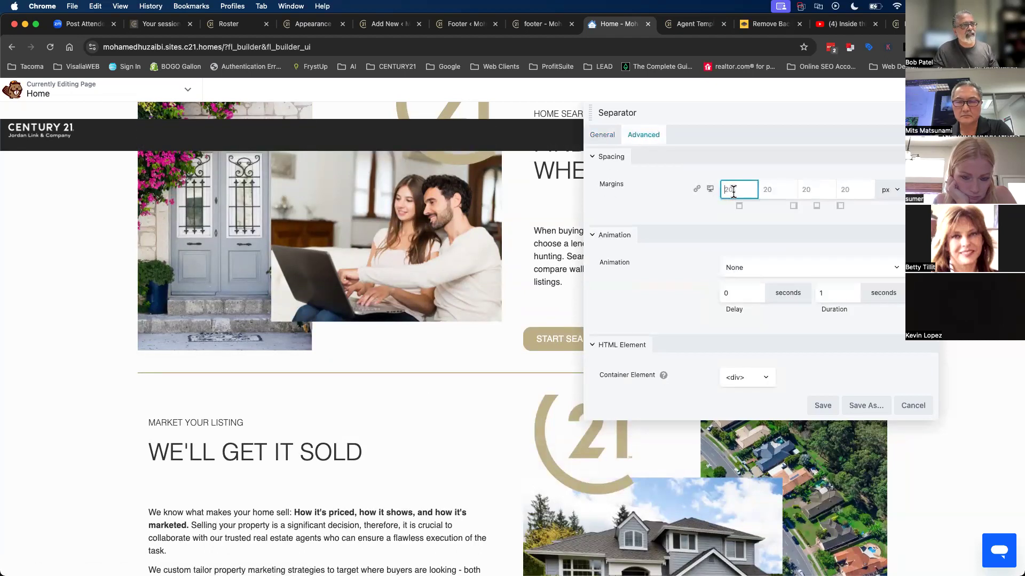
{"action": "type", "text": "40"}
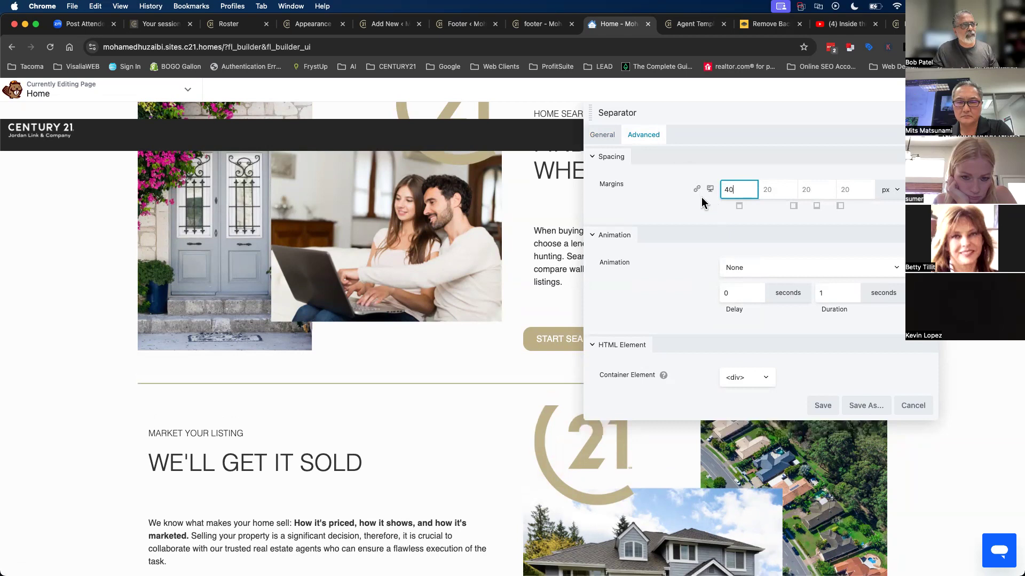
{"action": "left_click", "coordinate": [697, 189]}
{"action": "left_click", "coordinate": [822, 406]}
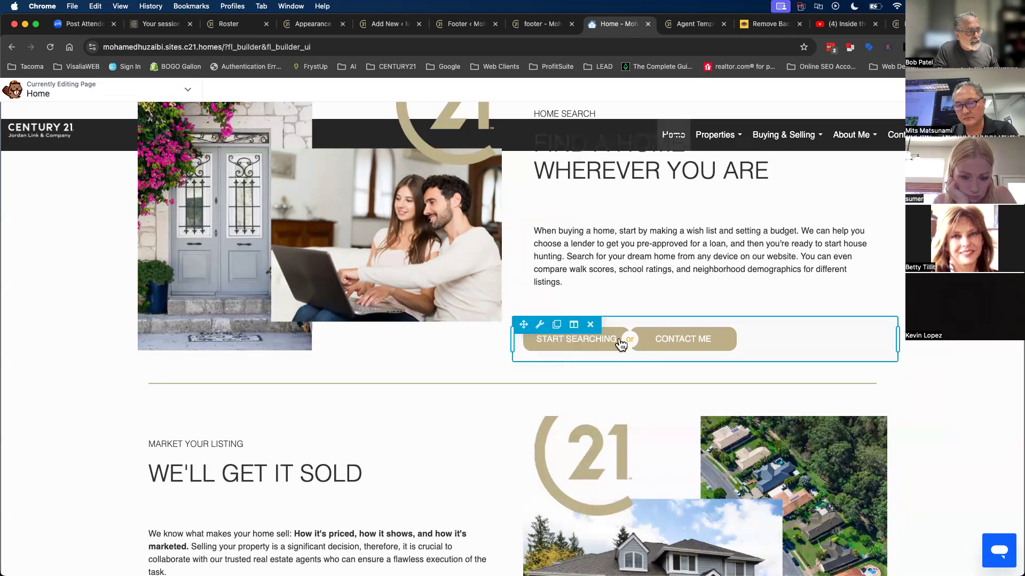
- Search modules for 'button' and open the Start Searching / Contact Me dual button's general settings
{"action": "left_click", "coordinate": [972, 90]}
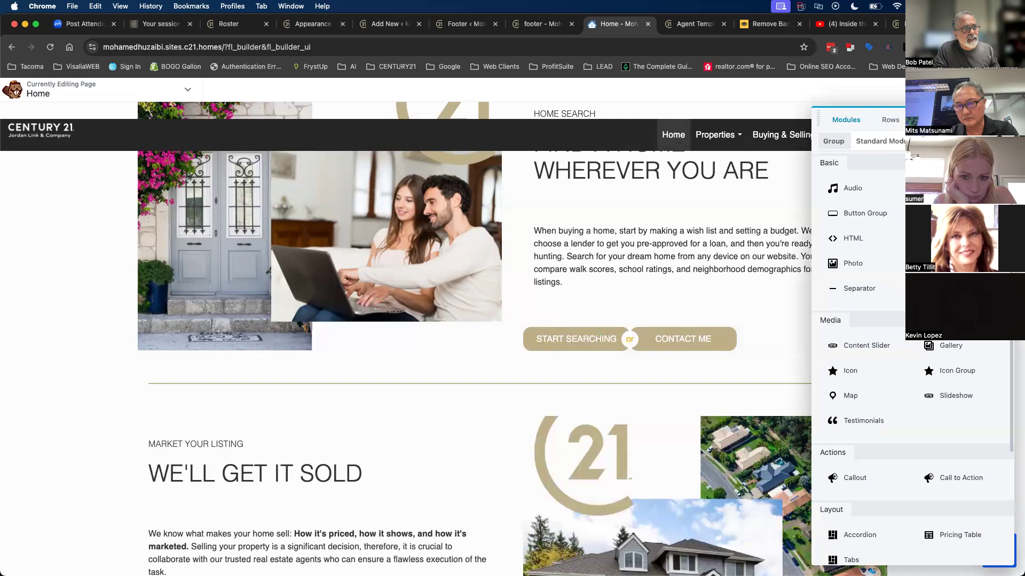
{"action": "left_click", "coordinate": [1000, 142]}
{"action": "type", "text": "button"}
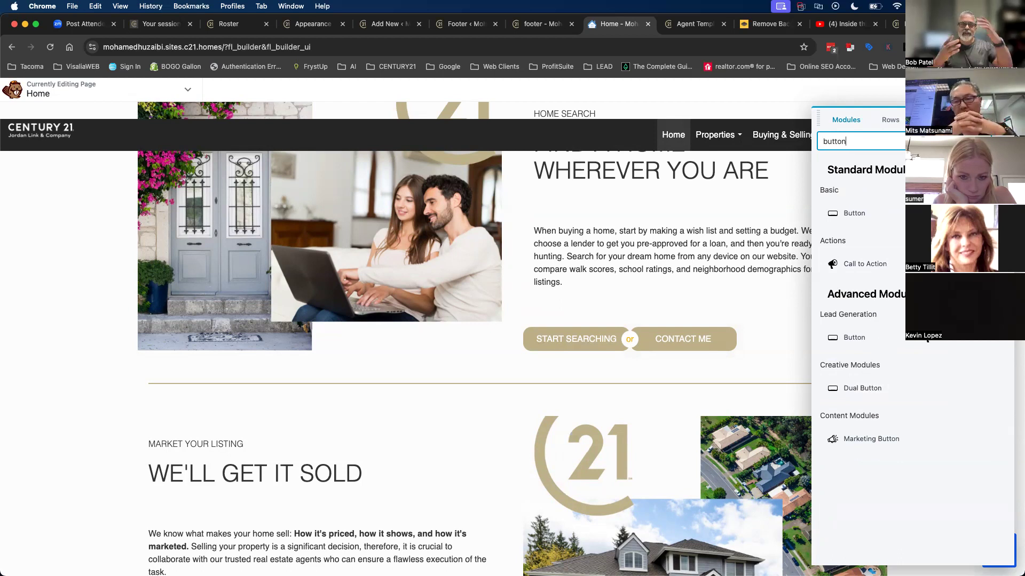
{"action": "left_click", "coordinate": [697, 337]}
{"action": "left_click", "coordinate": [609, 140]}
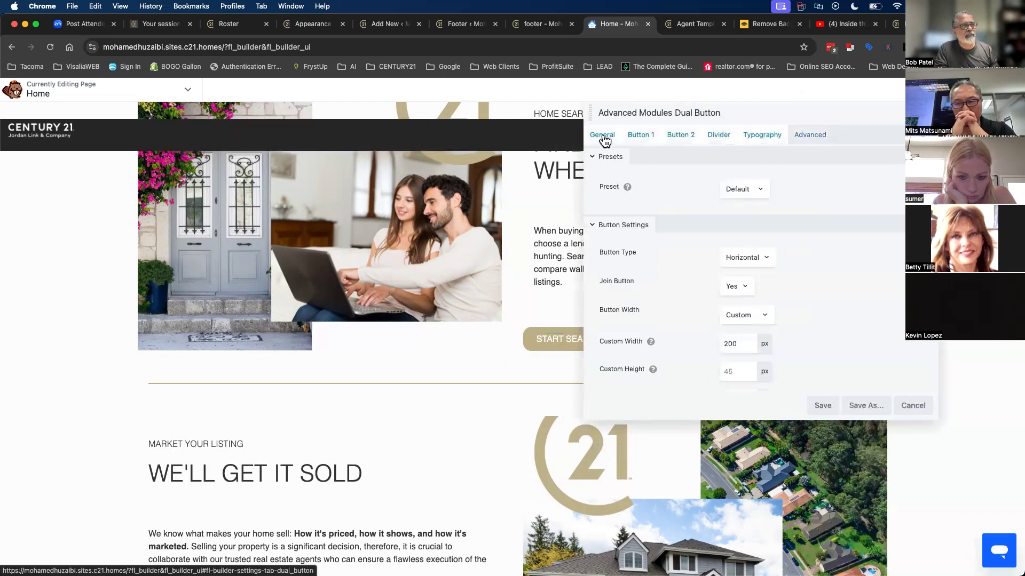
- Move the settings panel left and try button style presets on the dual button
{"action": "left_click_drag", "start_coordinate": [704, 109], "coordinate": [239, 133]}
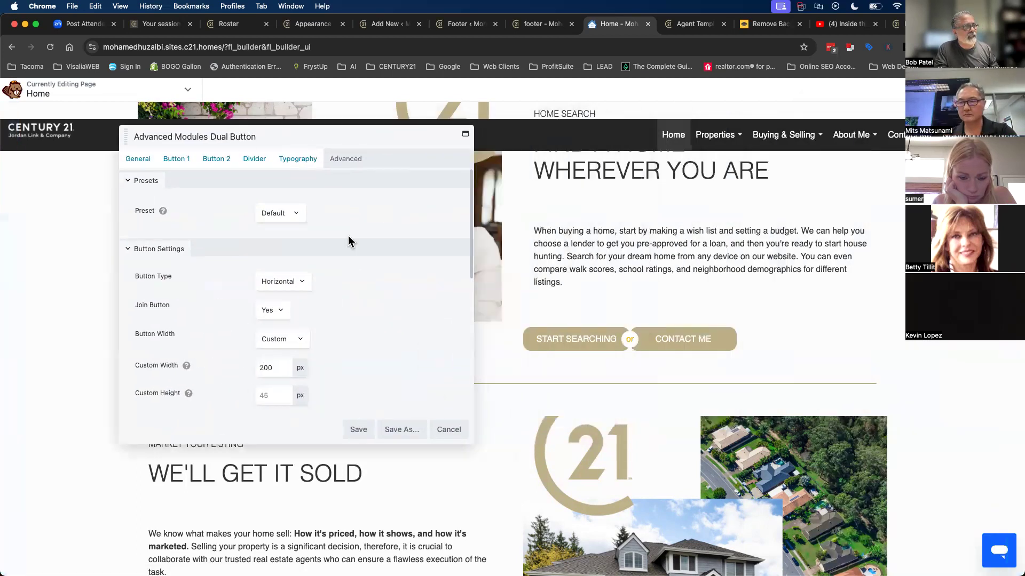
{"action": "left_click", "coordinate": [278, 215]}
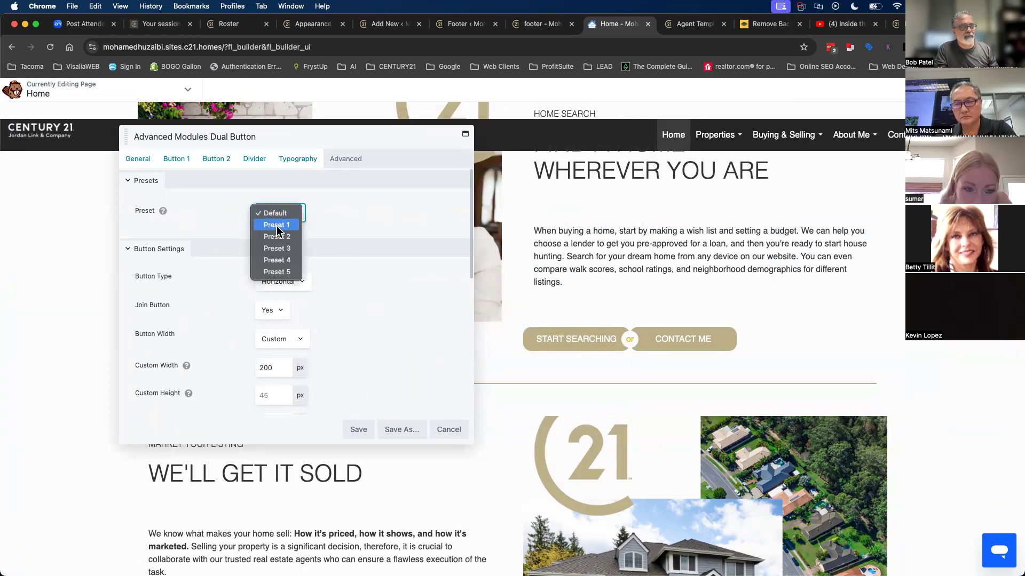
{"action": "left_click", "coordinate": [276, 226]}
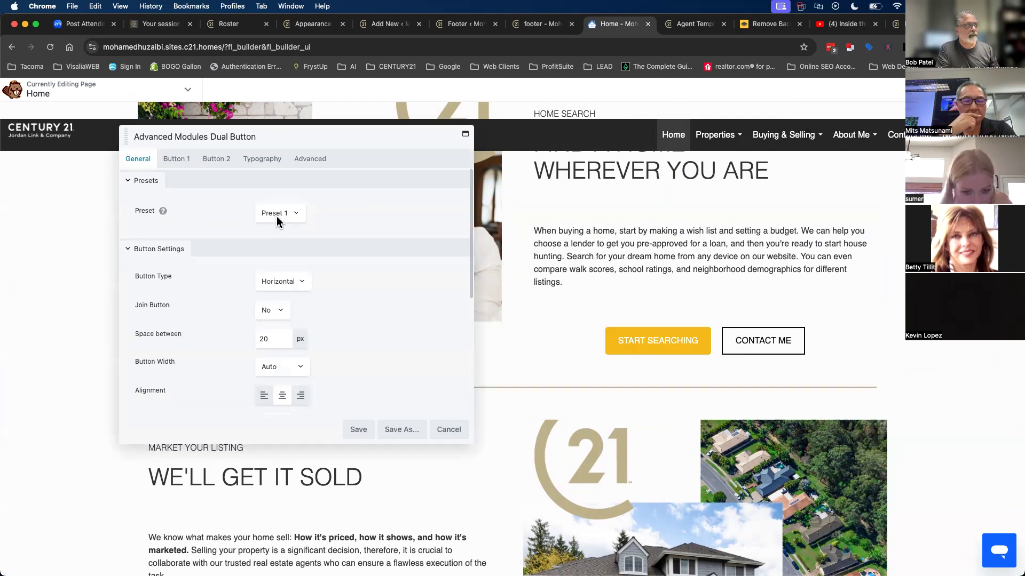
{"action": "left_click", "coordinate": [277, 216]}
{"action": "left_click", "coordinate": [277, 261]}
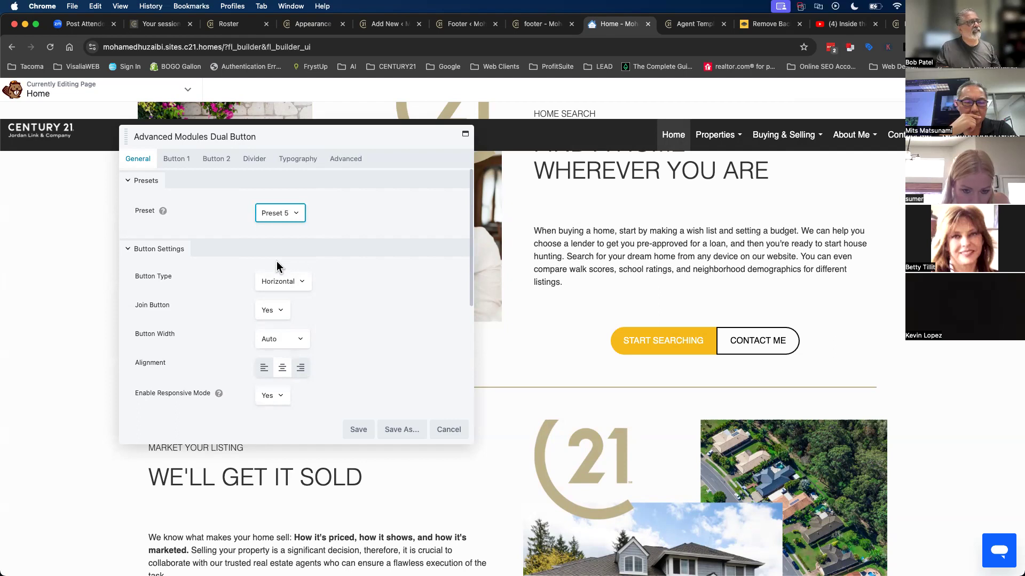
- Set the Start Searching button's text colour to white #ffffff
{"action": "left_click", "coordinate": [176, 163]}
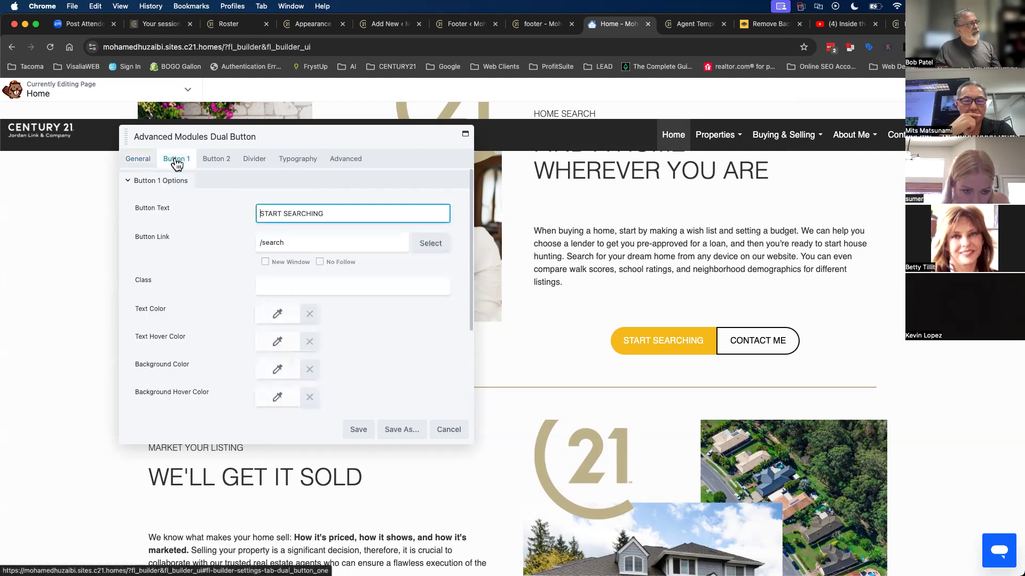
{"action": "left_click", "coordinate": [325, 214]}
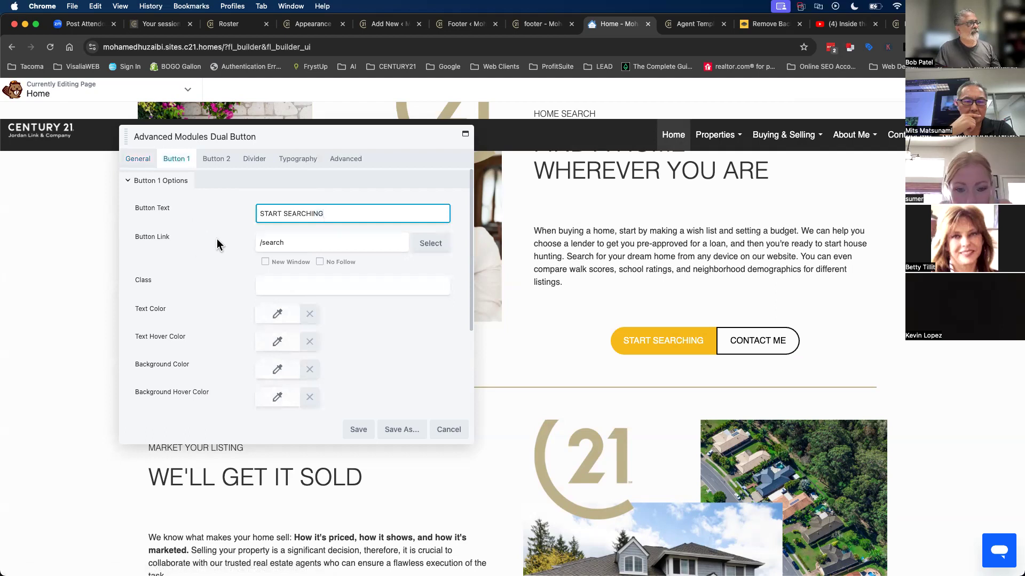
{"action": "left_click", "coordinate": [272, 244]}
{"action": "triple_click", "coordinate": [273, 244]}
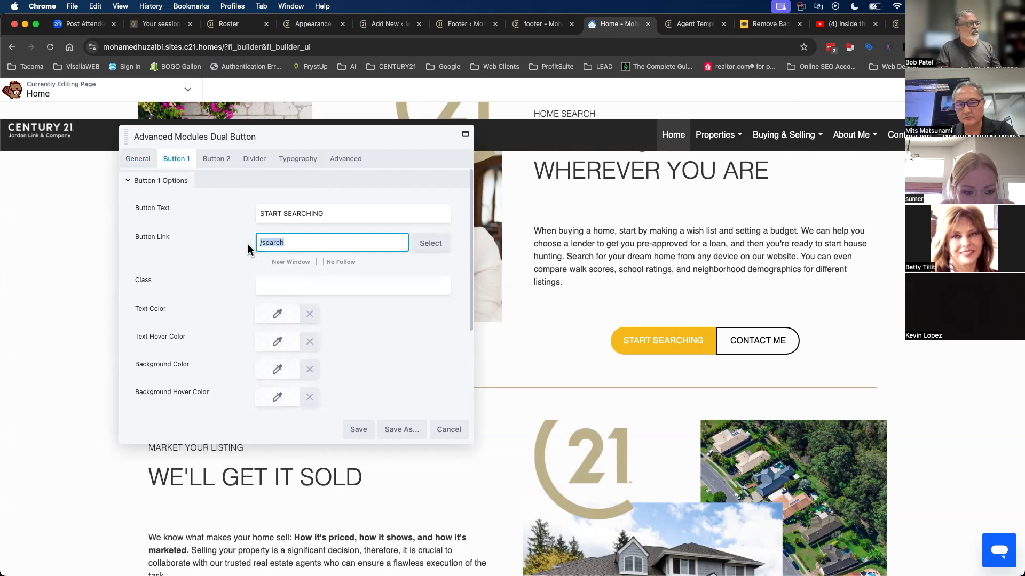
{"action": "scroll", "coordinate": [236, 338], "scroll_direction": "down", "scroll_amount": 2}
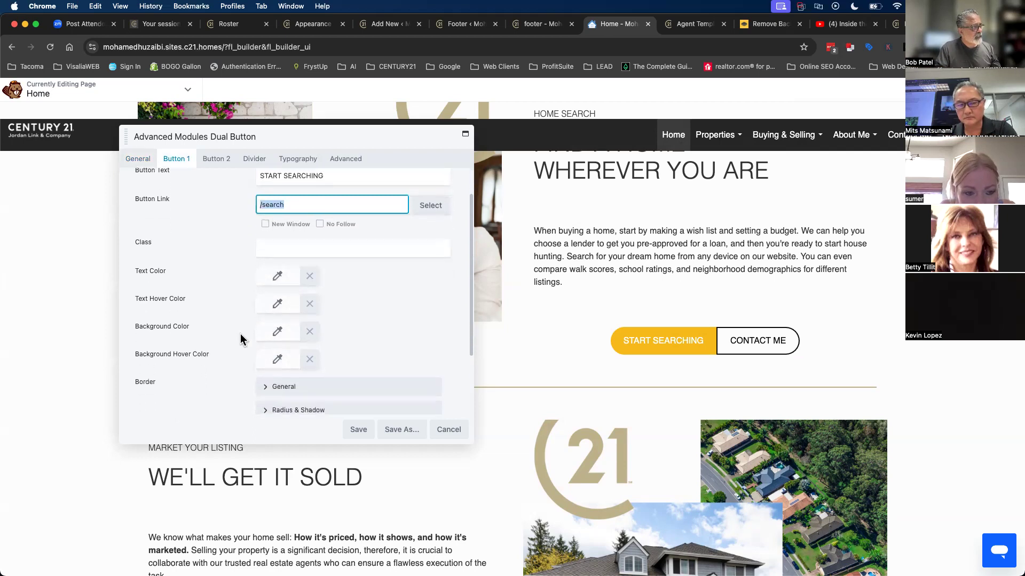
{"action": "left_click", "coordinate": [277, 283]}
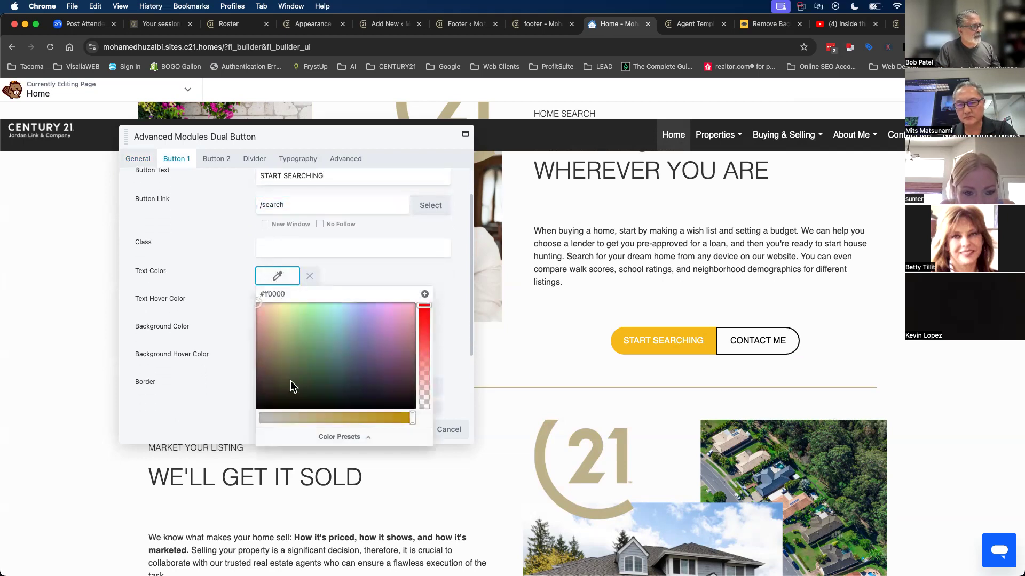
{"action": "double_click", "coordinate": [291, 294]}
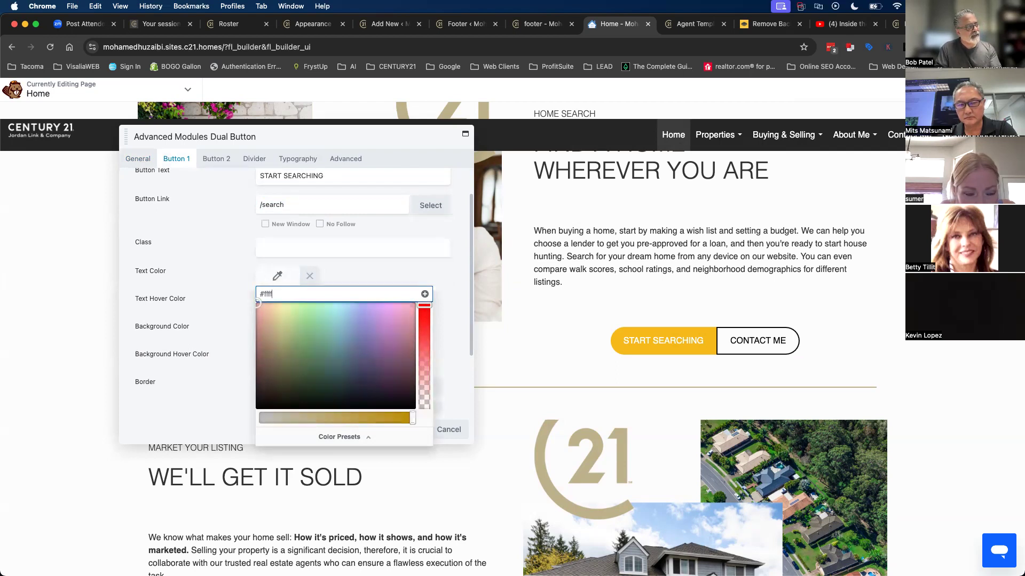
{"action": "type", "text": "ffffff"}
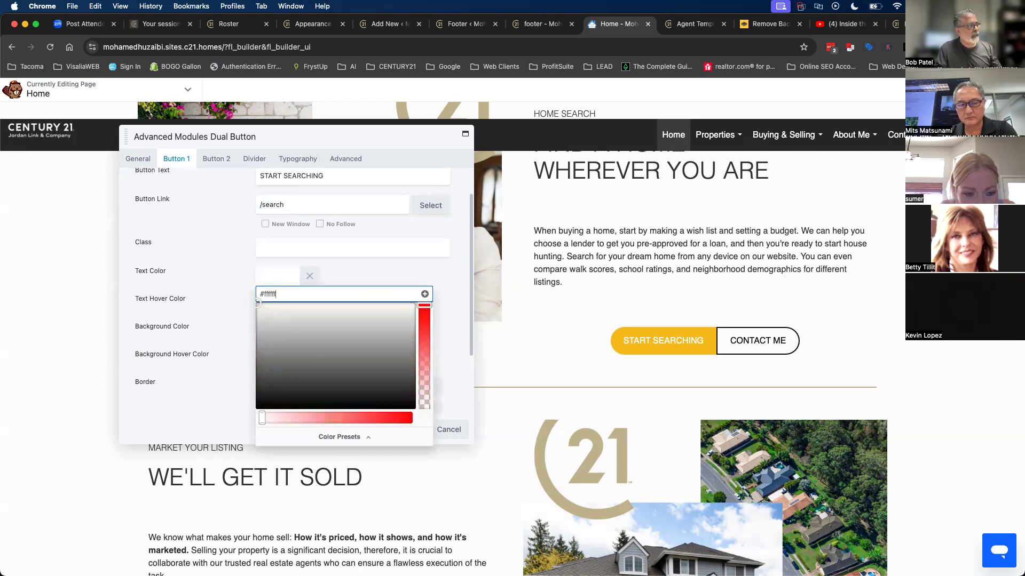
{"action": "left_click", "coordinate": [363, 278]}
- Give Start Searching a #beaf87 background and black #000000 hover background, then save
{"action": "scroll", "coordinate": [385, 322], "scroll_direction": "down", "scroll_amount": 3}
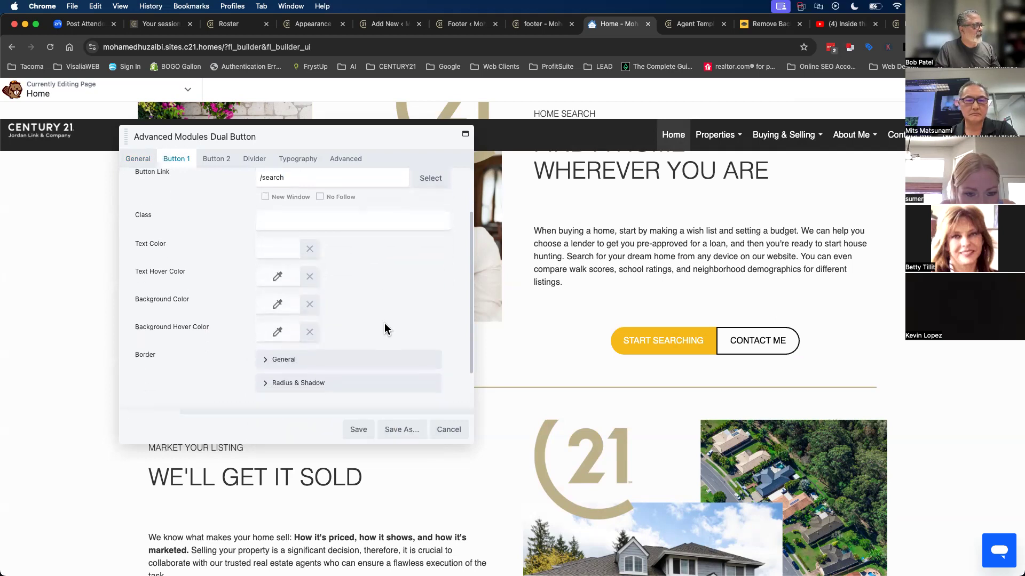
{"action": "left_click", "coordinate": [278, 296]}
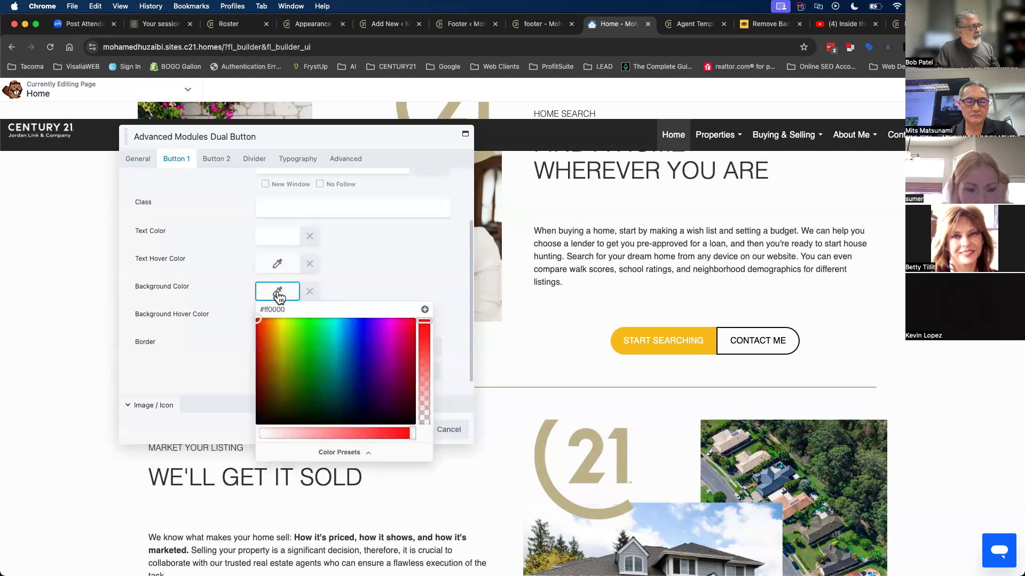
{"action": "left_click_drag", "start_coordinate": [268, 310], "coordinate": [324, 306]}
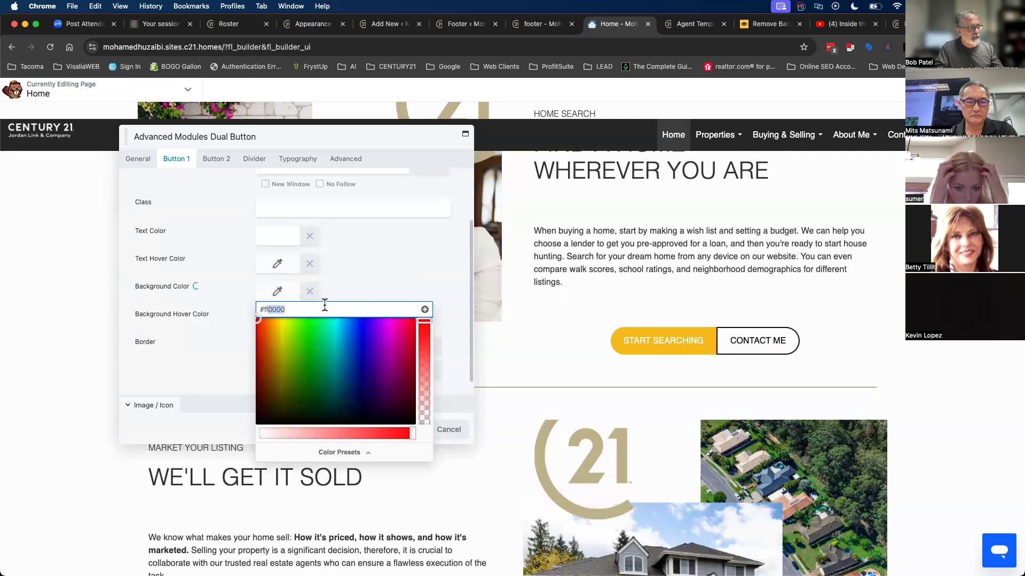
{"action": "key", "text": "BackSpace"}
{"action": "key", "text": "BackSpace"}
{"action": "type", "text": "beaf87"}
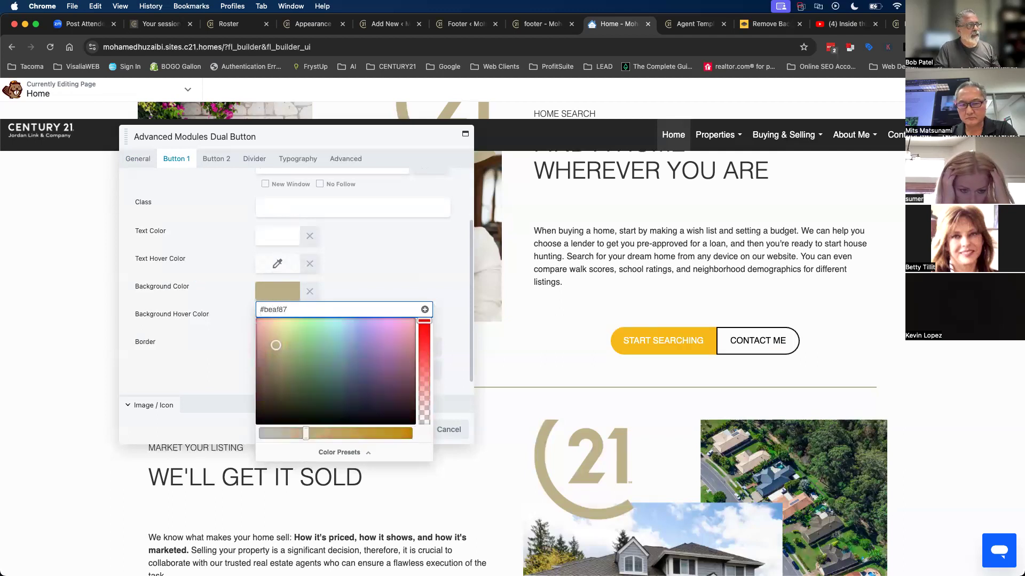
{"action": "left_click", "coordinate": [387, 264]}
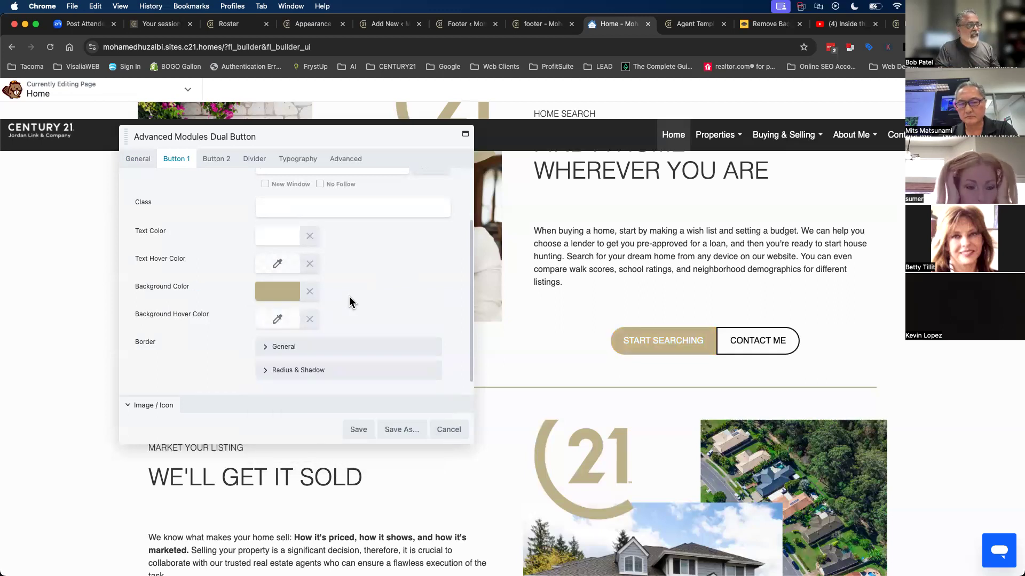
{"action": "left_click", "coordinate": [276, 318]}
{"action": "left_click_drag", "start_coordinate": [297, 442], "coordinate": [258, 453]}
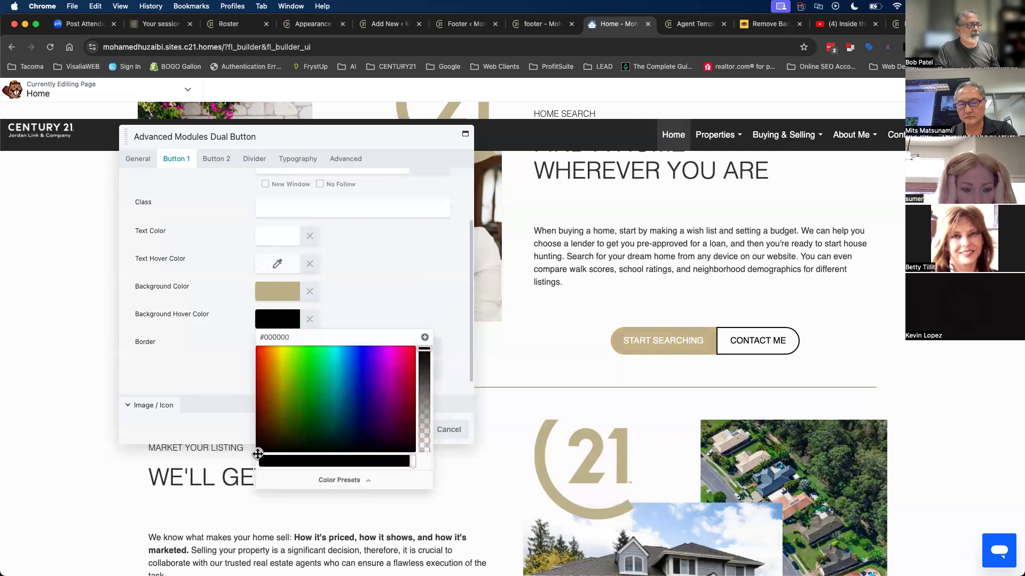
{"action": "left_click", "coordinate": [399, 293]}
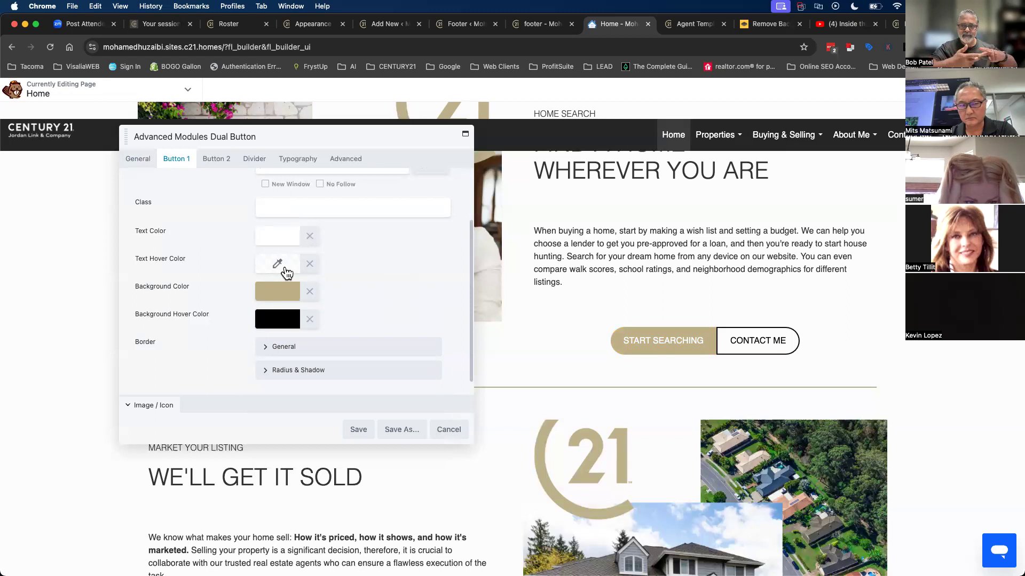
{"action": "left_click", "coordinate": [359, 430]}
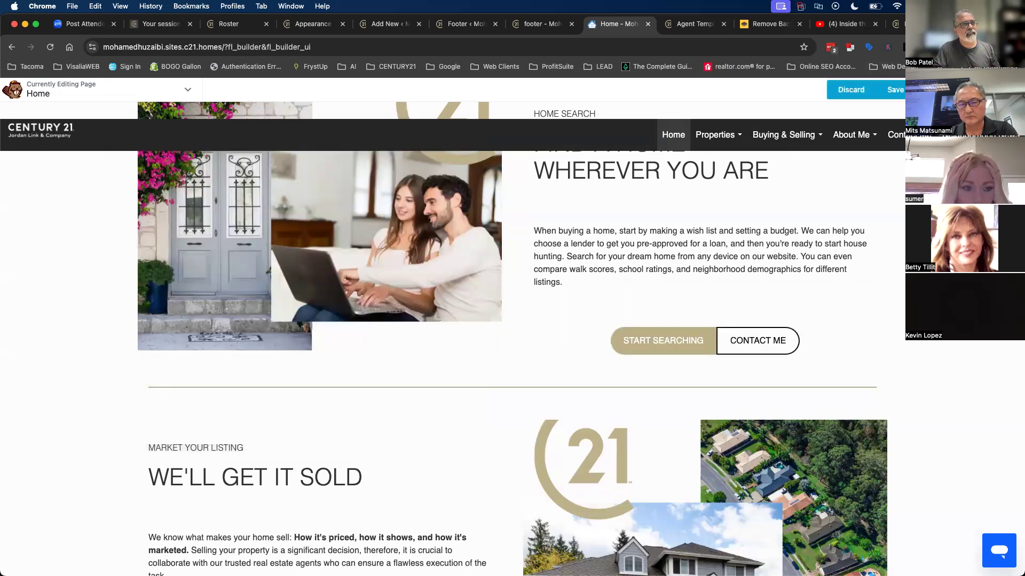
- Publish the Home page, check the tan and black buttons live, and relaunch the builder
{"action": "left_click", "coordinate": [957, 90]}
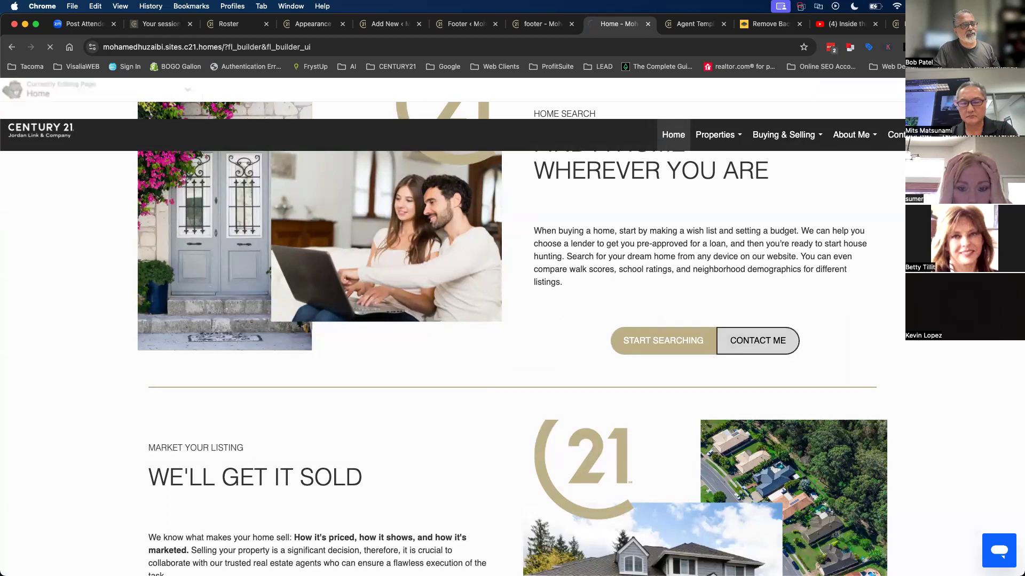
{"action": "scroll", "coordinate": [730, 356], "scroll_direction": "down", "scroll_amount": 15}
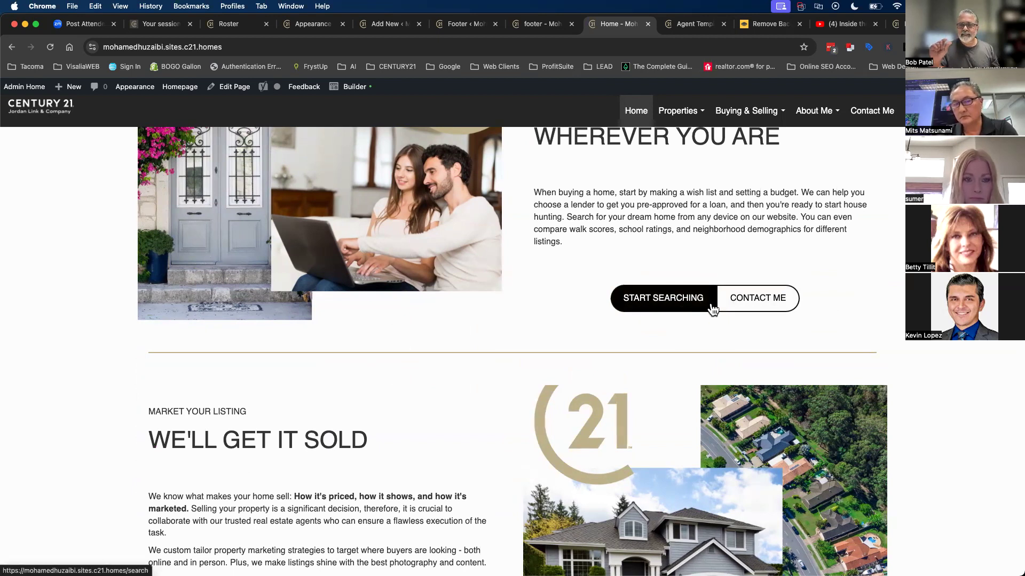
{"action": "left_click", "coordinate": [362, 95]}
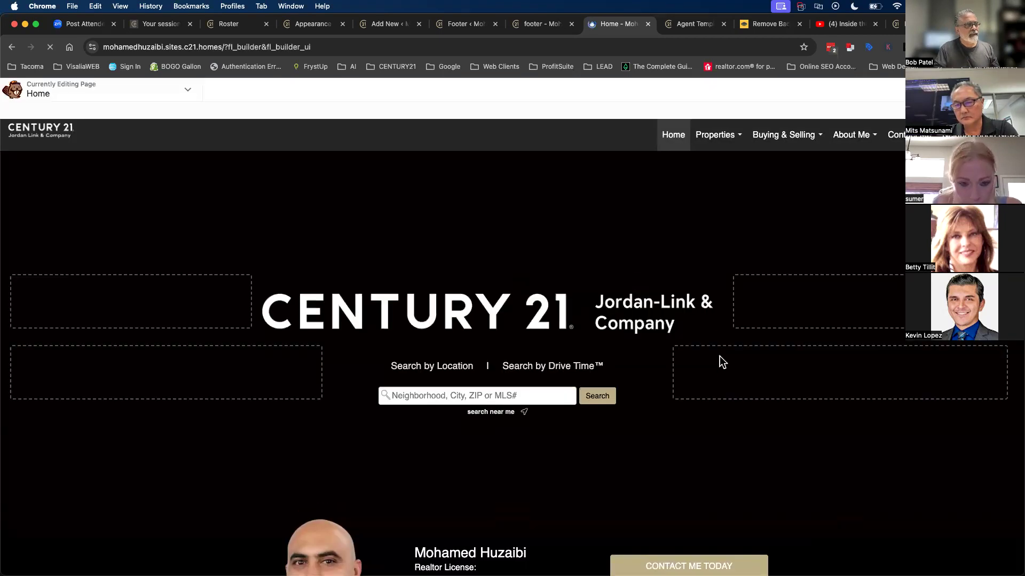
- Duplicate the restyled button pair and place the copy under the We'll Get It Sold text
{"action": "scroll", "coordinate": [720, 357], "scroll_direction": "down", "scroll_amount": 15}
{"action": "scroll", "coordinate": [720, 362], "scroll_direction": "up", "scroll_amount": 8}
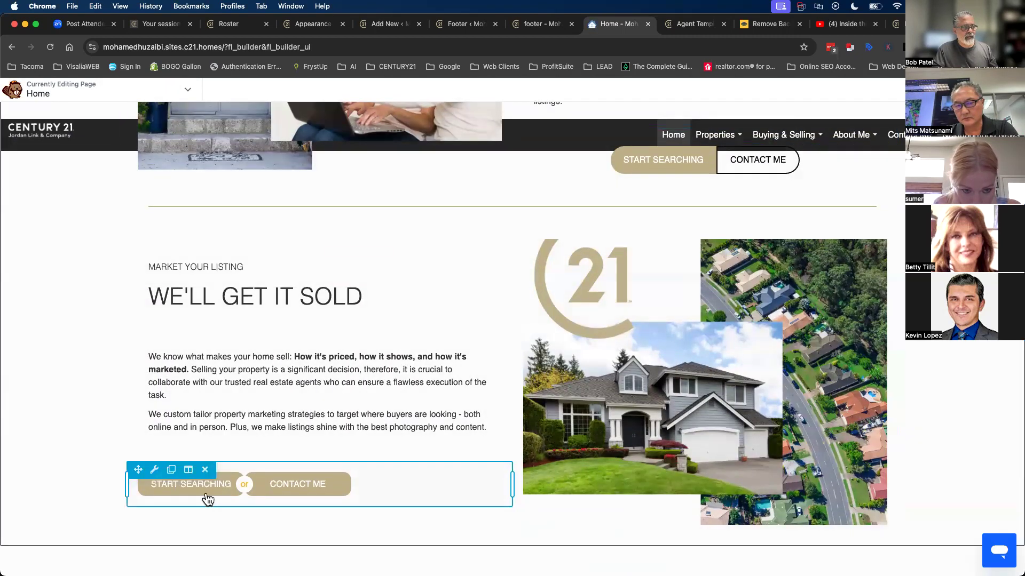
{"action": "scroll", "coordinate": [207, 500], "scroll_direction": "up", "scroll_amount": 2}
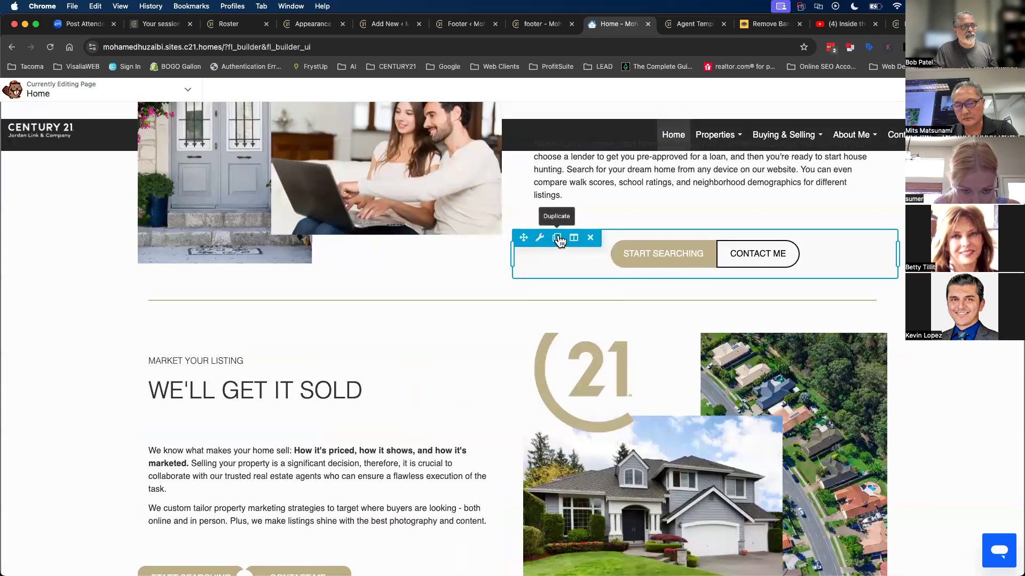
{"action": "left_click", "coordinate": [556, 237]}
{"action": "scroll", "coordinate": [728, 421], "scroll_direction": "down", "scroll_amount": 3}
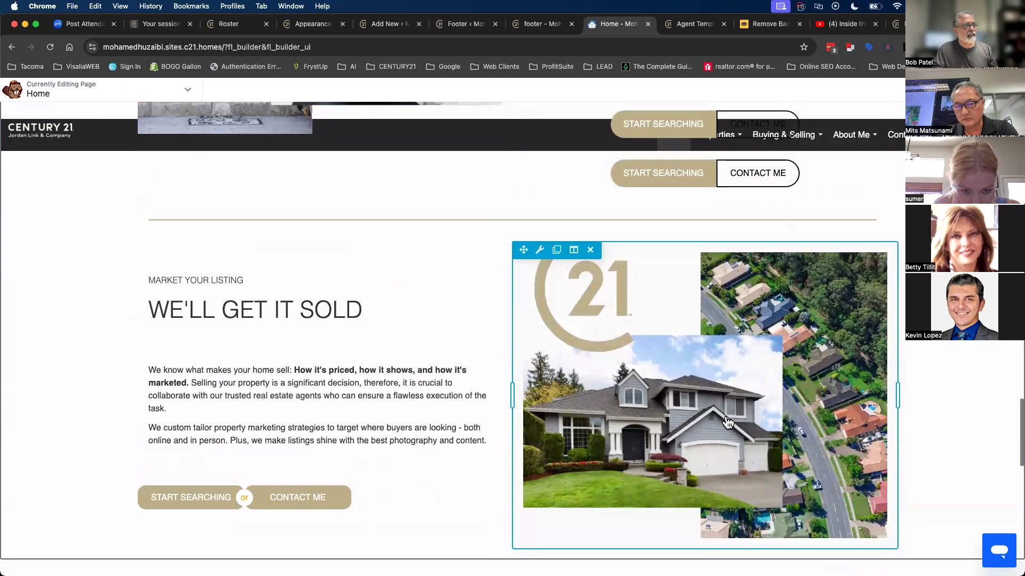
{"action": "left_click_drag", "start_coordinate": [530, 177], "coordinate": [314, 538]}
- Delete the old button pair with the 'or' divider and publish the Home page
{"action": "scroll", "coordinate": [411, 513], "scroll_direction": "down", "scroll_amount": 4}
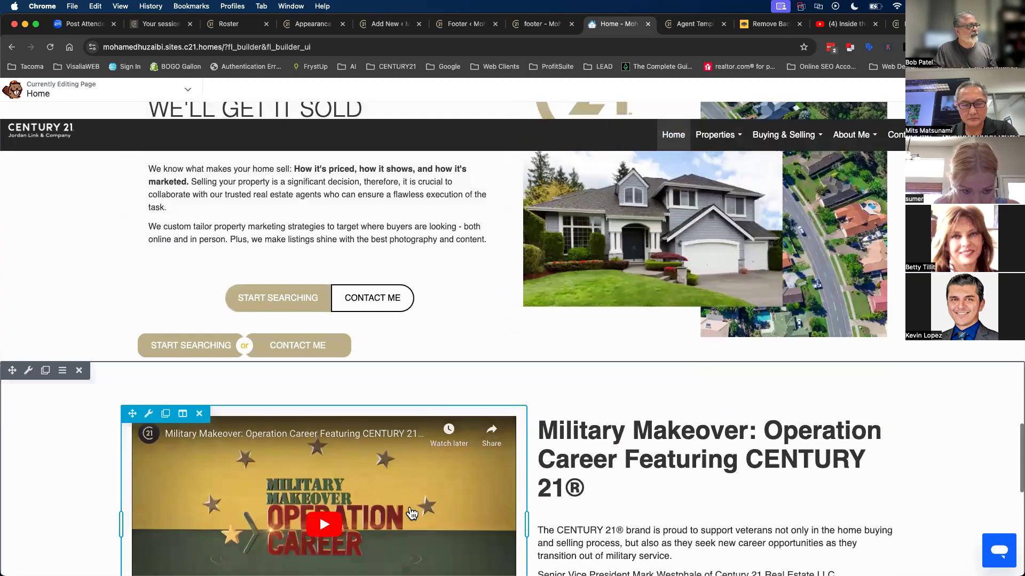
{"action": "left_click", "coordinate": [205, 332]}
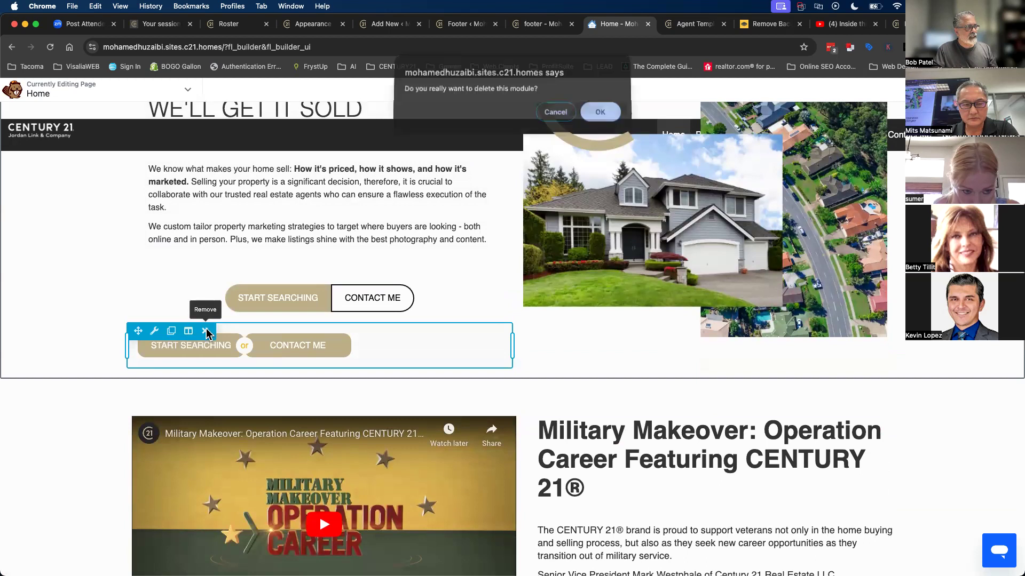
{"action": "left_click", "coordinate": [593, 114]}
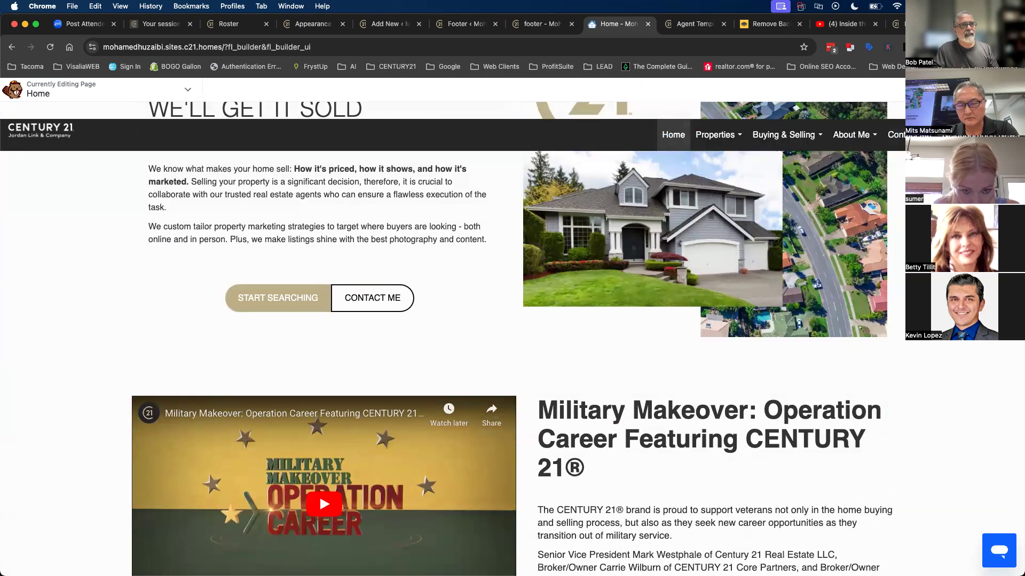
{"action": "left_click", "coordinate": [980, 89]}
{"action": "left_click", "coordinate": [952, 90]}
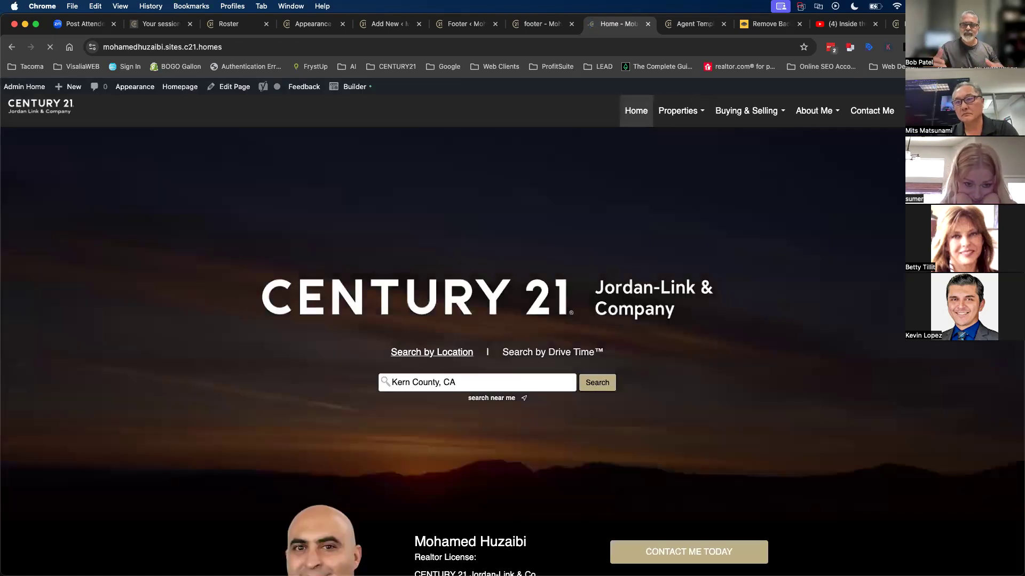
- Scroll the live Home page past Featured Properties back up to the video hero banner
{"action": "scroll", "coordinate": [517, 357], "scroll_direction": "down", "scroll_amount": 15}
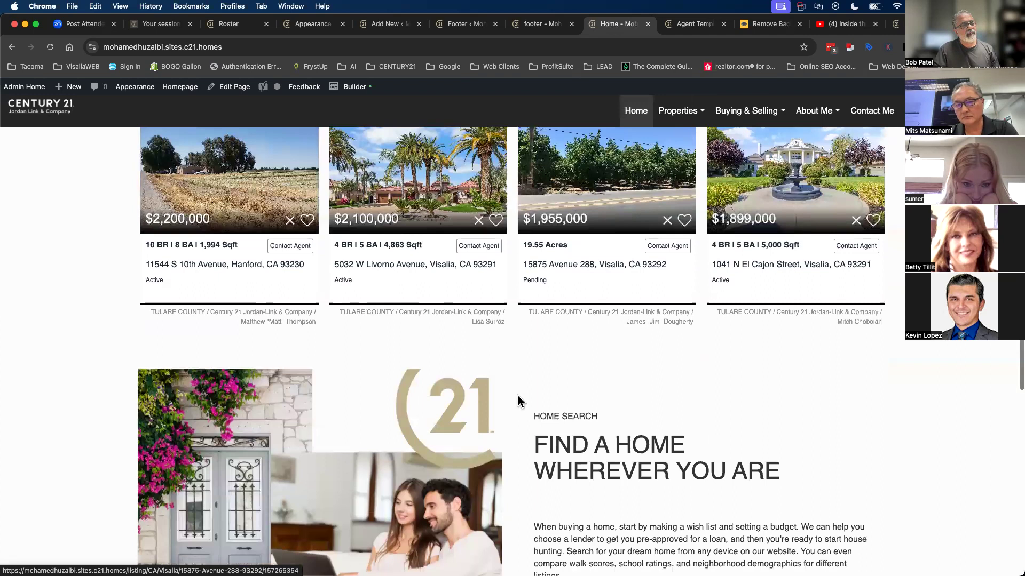
{"action": "scroll", "coordinate": [517, 396], "scroll_direction": "down", "scroll_amount": 6}
{"action": "scroll", "coordinate": [425, 364], "scroll_direction": "down", "scroll_amount": 1}
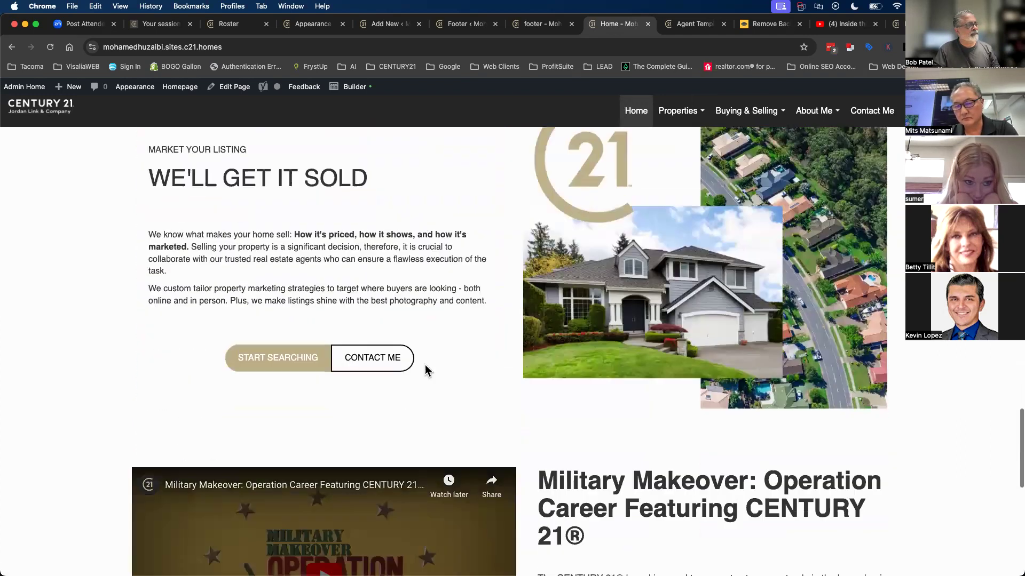
{"action": "scroll", "coordinate": [425, 364], "scroll_direction": "down", "scroll_amount": 3}
{"action": "scroll", "coordinate": [319, 424], "scroll_direction": "up", "scroll_amount": 1}
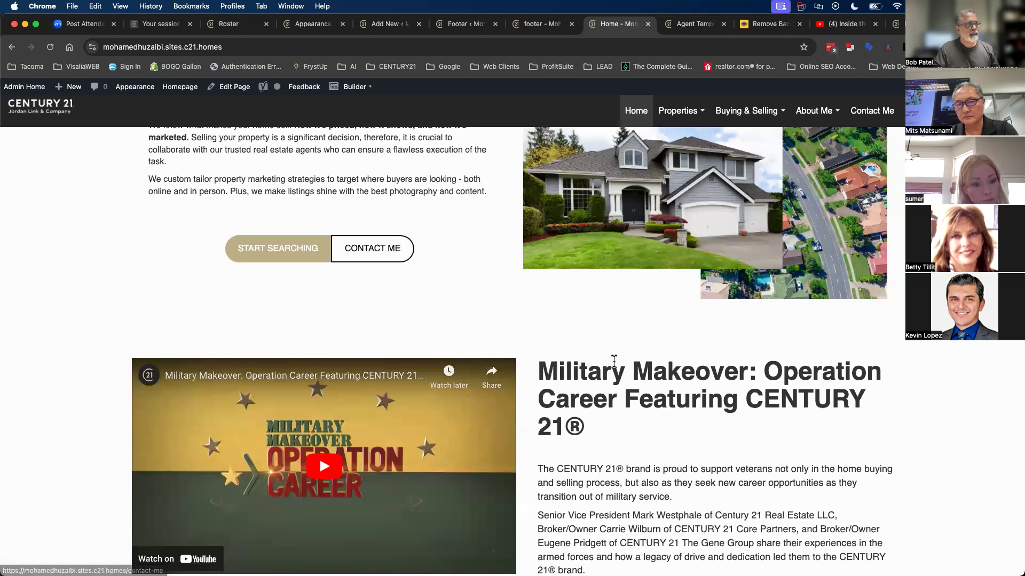
{"action": "scroll", "coordinate": [613, 363], "scroll_direction": "down", "scroll_amount": 8}
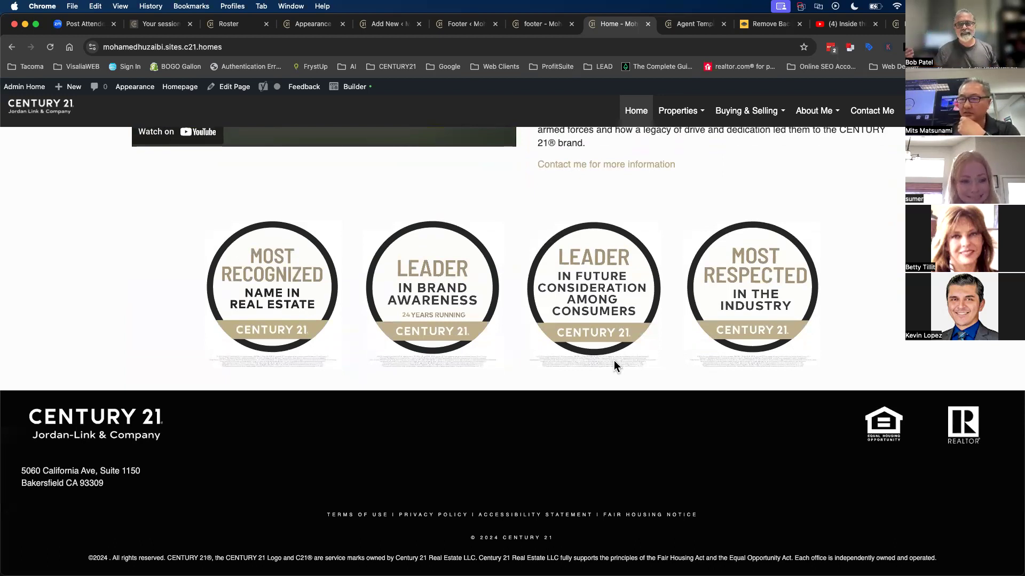
{"action": "scroll", "coordinate": [432, 400], "scroll_direction": "up", "scroll_amount": 15}
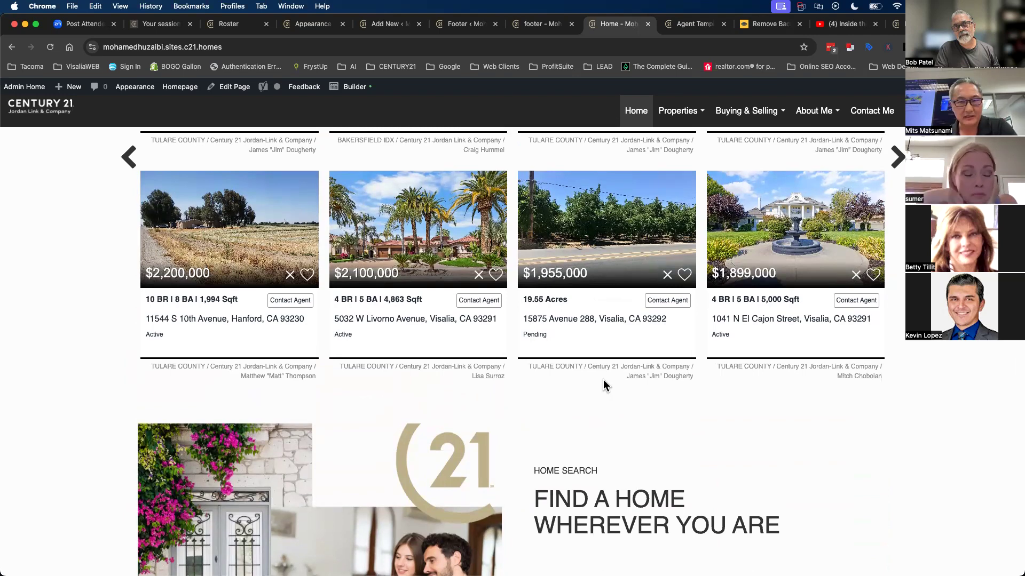
{"action": "scroll", "coordinate": [603, 379], "scroll_direction": "up", "scroll_amount": 10}
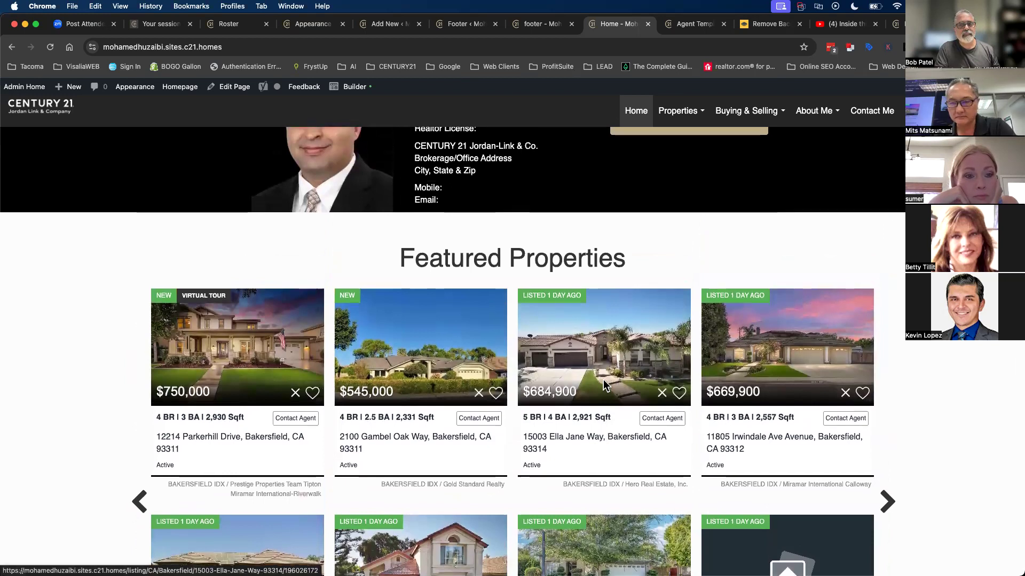
{"action": "scroll", "coordinate": [603, 381], "scroll_direction": "up", "scroll_amount": 10}
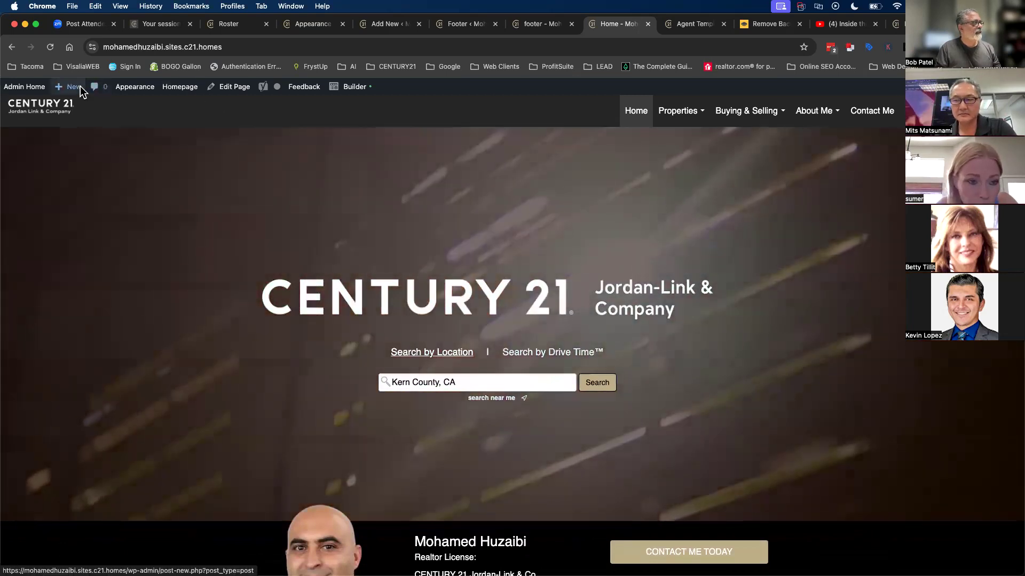
- Create a custom page titled 'Home Value', save it as a draft, and open it in Builder
{"action": "mouse_move", "coordinate": [80, 88]}
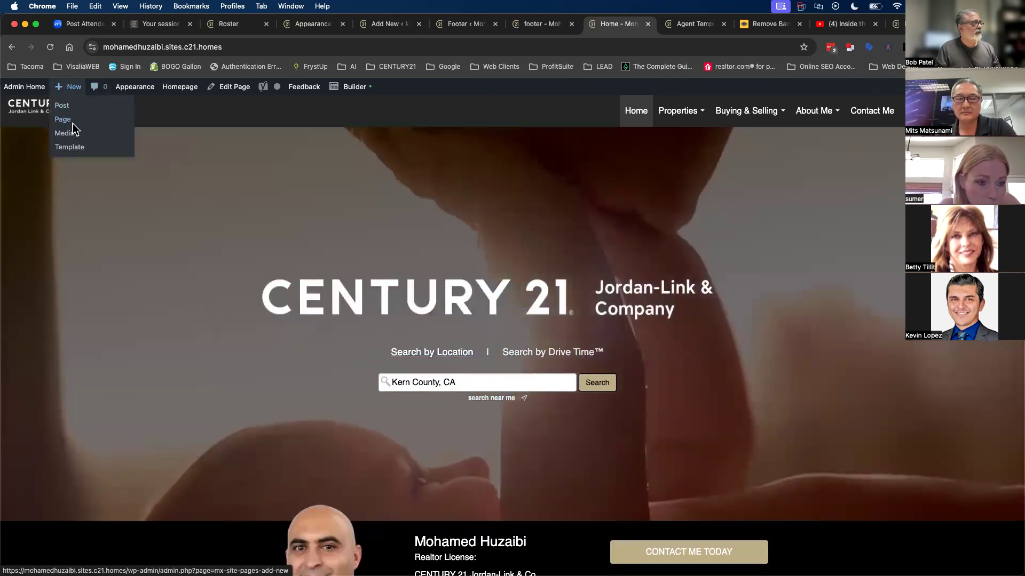
{"action": "left_click", "coordinate": [72, 123]}
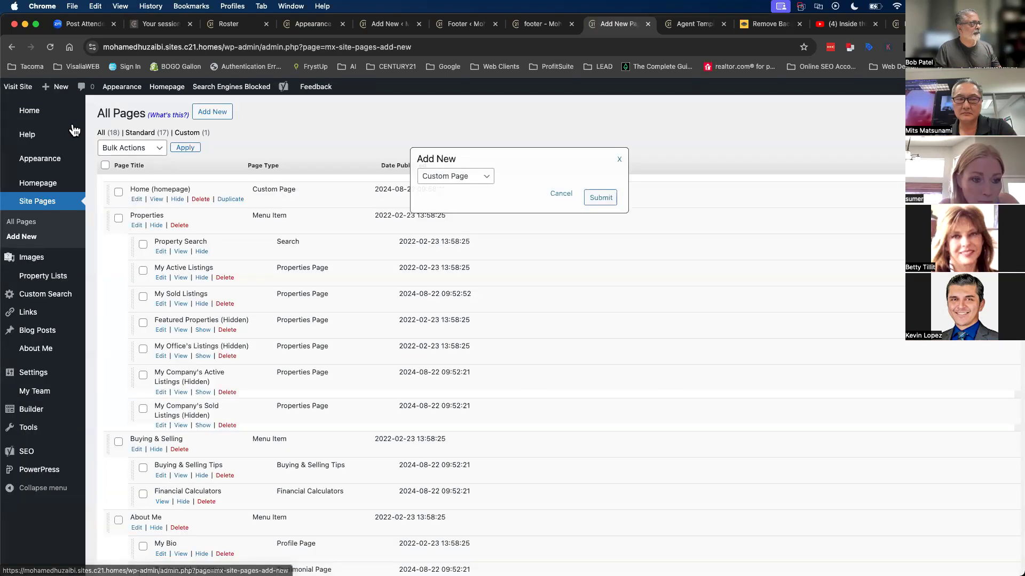
{"action": "left_click", "coordinate": [608, 200]}
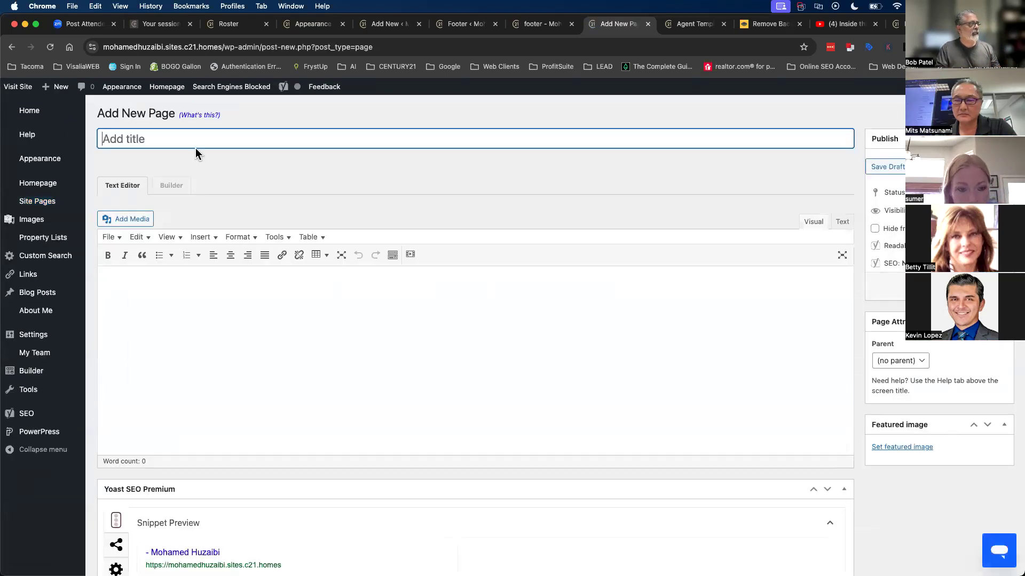
{"action": "type", "text": "Home Value"}
{"action": "key", "text": "Return"}
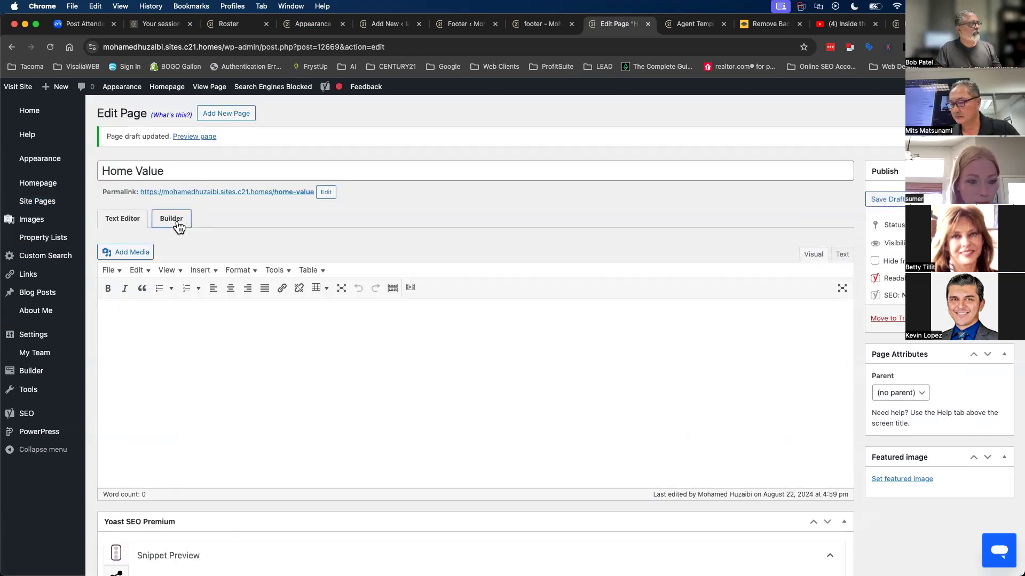
{"action": "left_click", "coordinate": [172, 219]}
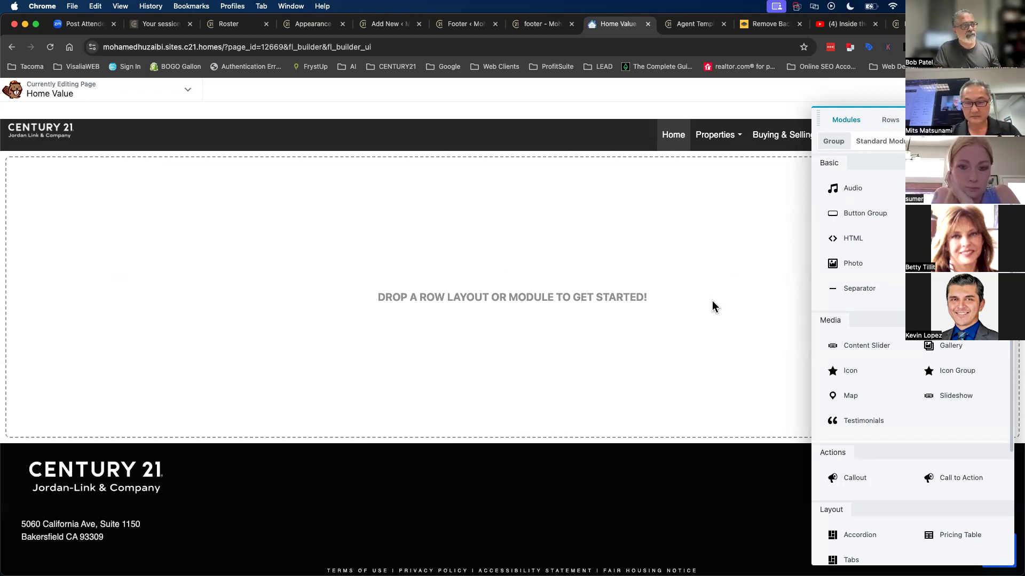
- Drag a row layout onto the empty page and drop the Contact Me module, found via 'contact', into it
{"action": "left_click", "coordinate": [880, 121]}
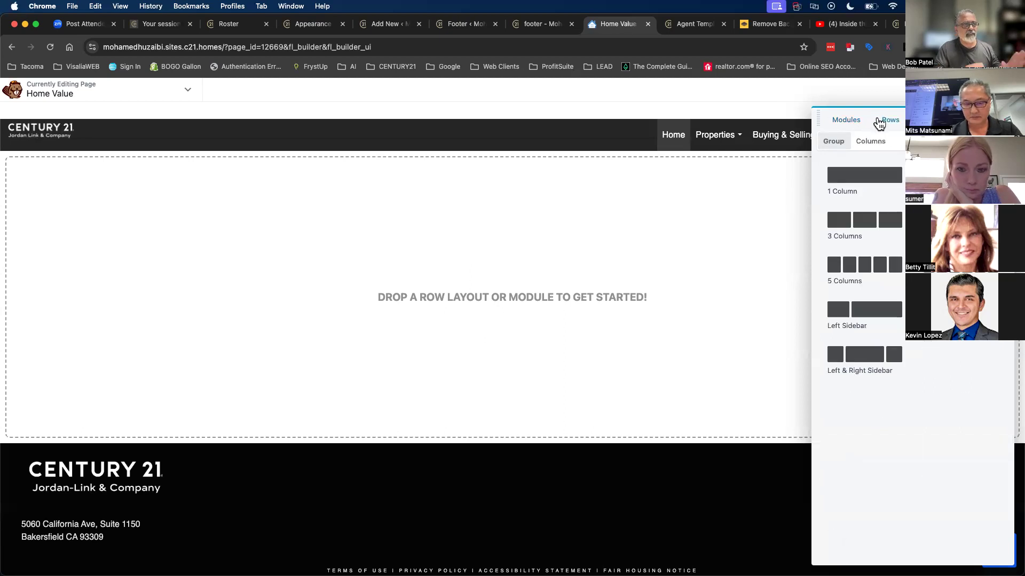
{"action": "left_click_drag", "start_coordinate": [864, 176], "coordinate": [560, 192]}
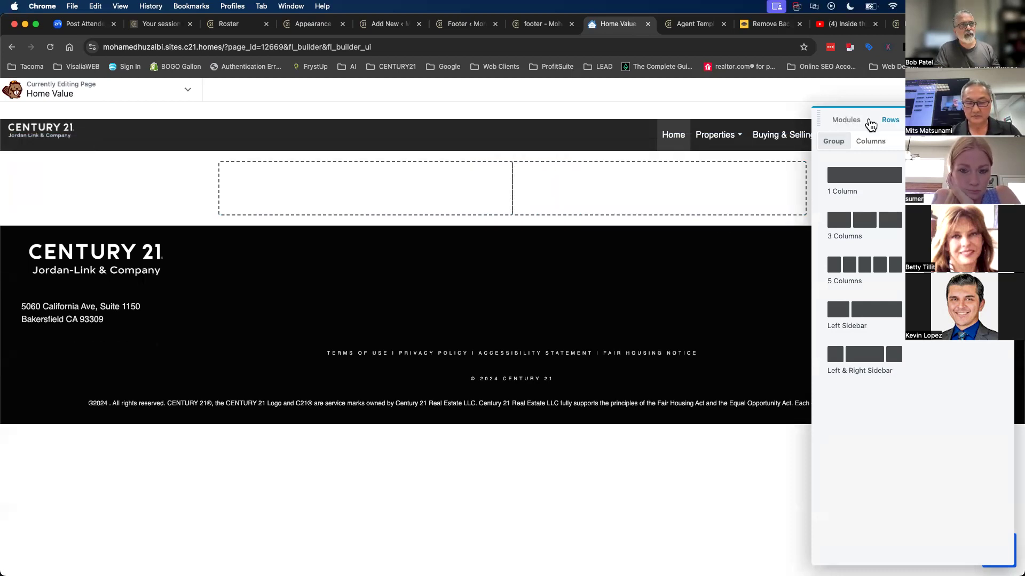
{"action": "left_click", "coordinate": [841, 120]}
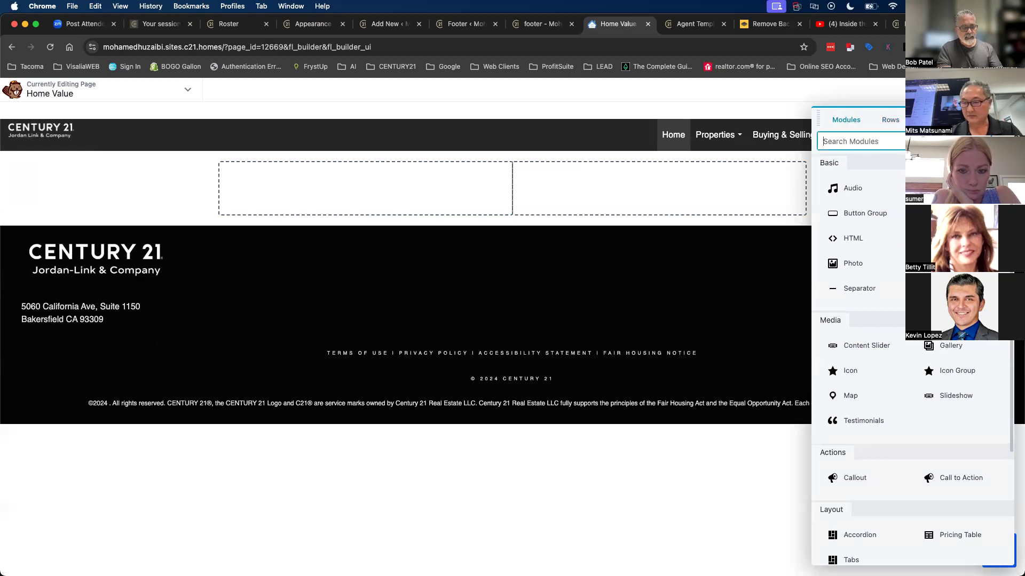
{"action": "type", "text": "contact"}
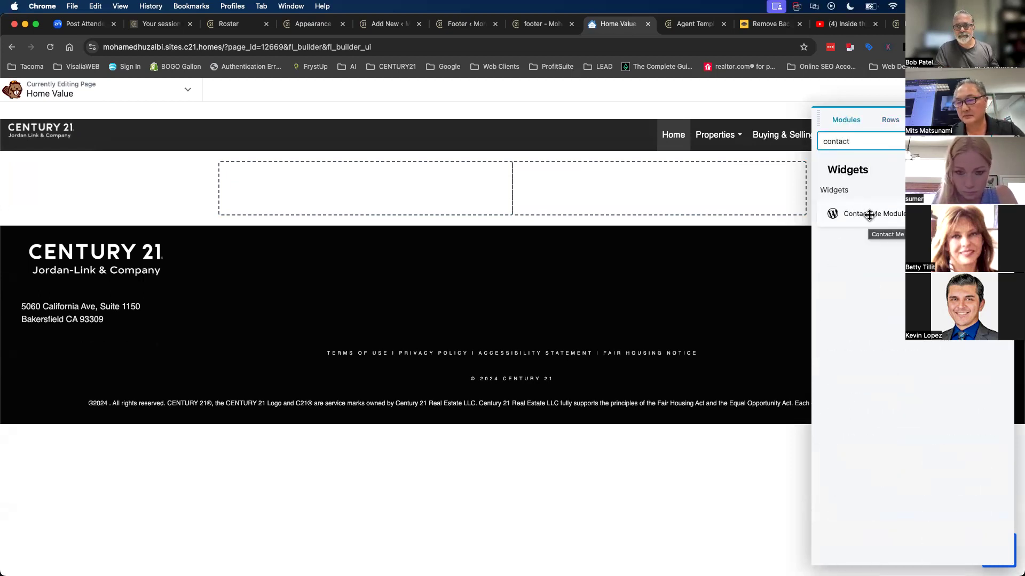
{"action": "left_click_drag", "start_coordinate": [876, 212], "coordinate": [745, 203]}
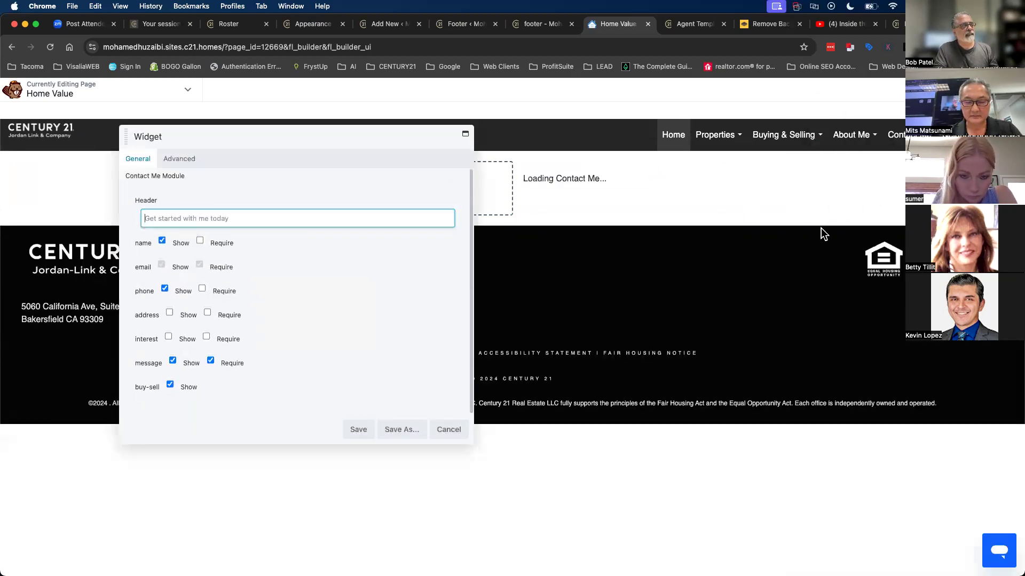
- Show the Address field on the Contact Me form and save the settings
{"action": "left_click_drag", "start_coordinate": [342, 136], "coordinate": [880, 133]}
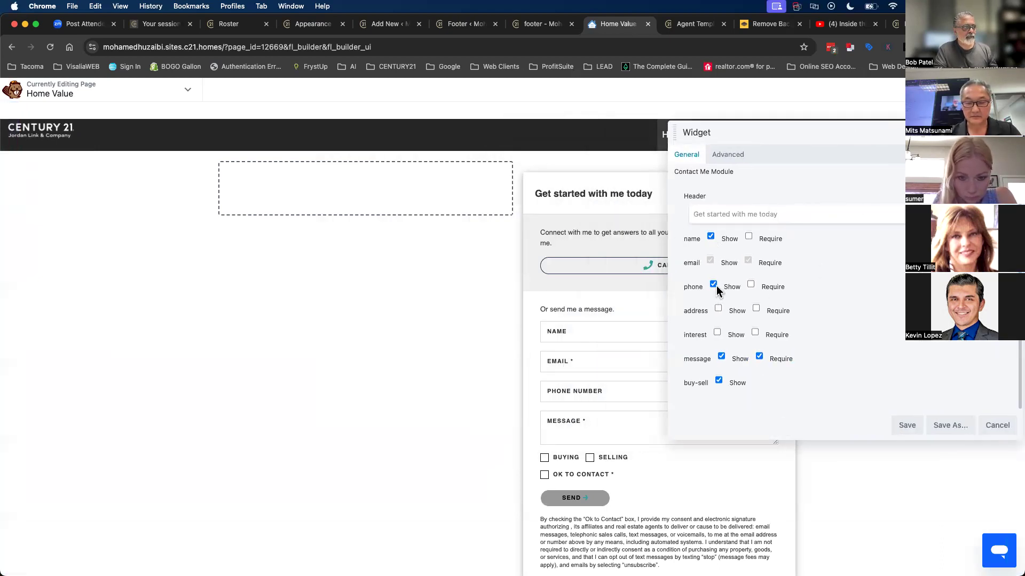
{"action": "left_click", "coordinate": [718, 309]}
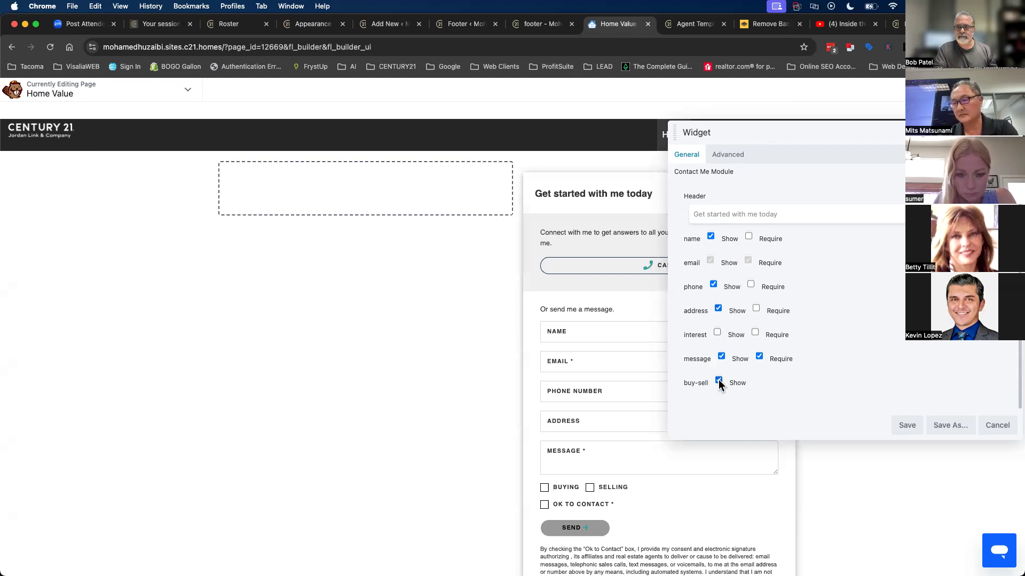
{"action": "left_click", "coordinate": [906, 425]}
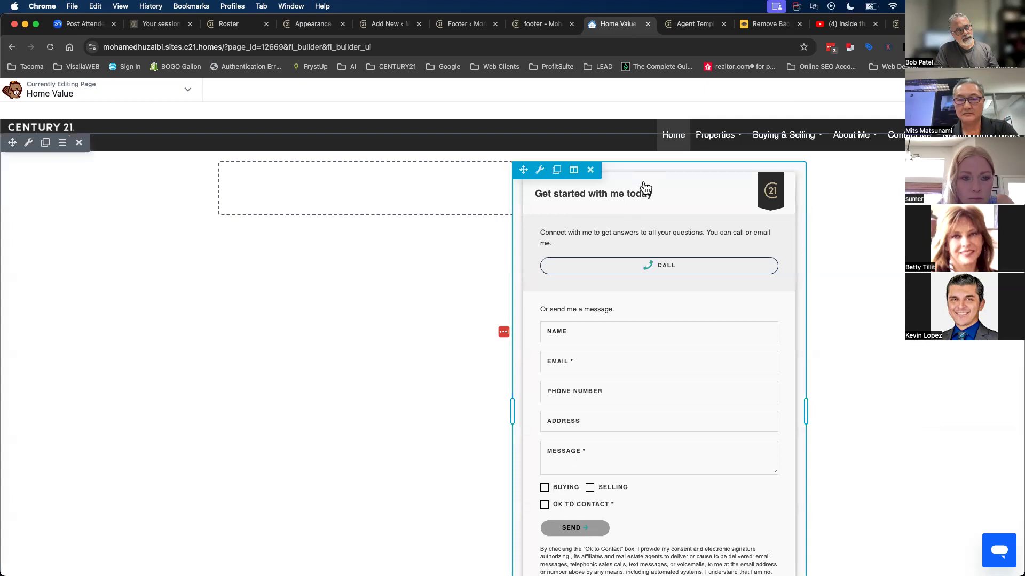
- Set the contact form header to 'Contact Me Today!' and save
{"action": "left_click", "coordinate": [608, 201]}
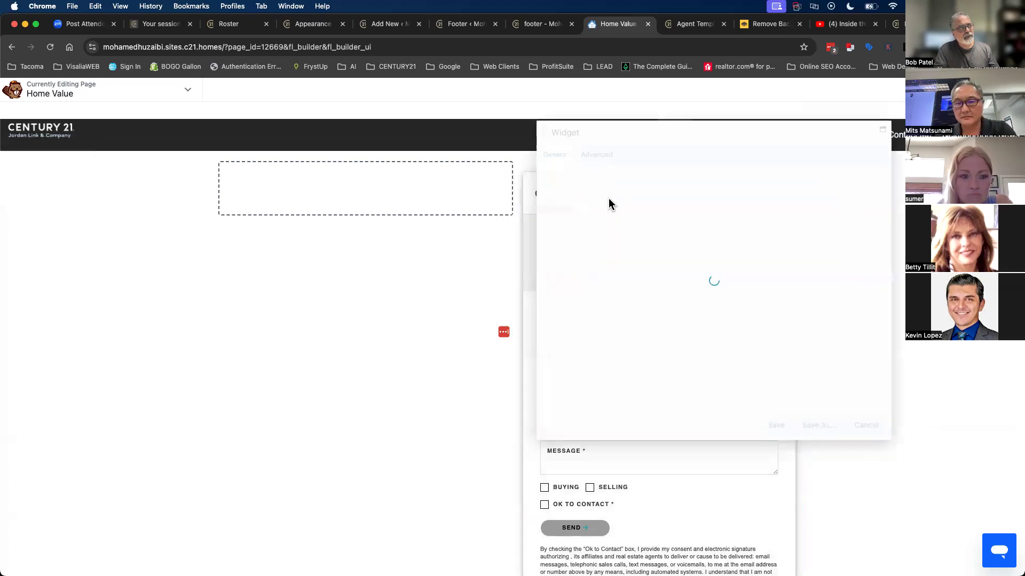
{"action": "left_click_drag", "start_coordinate": [588, 143], "coordinate": [198, 190]}
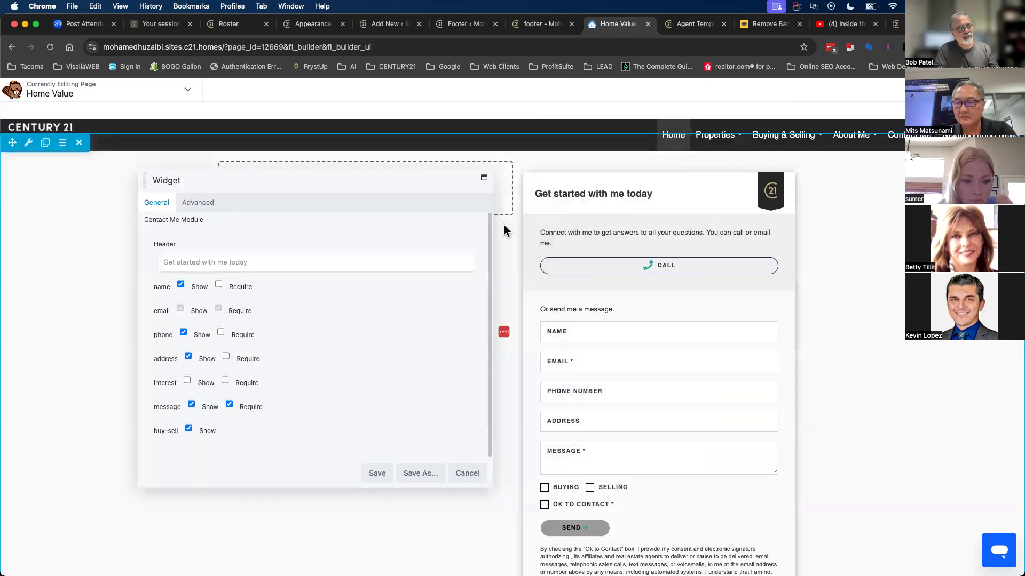
{"action": "left_click", "coordinate": [186, 263]}
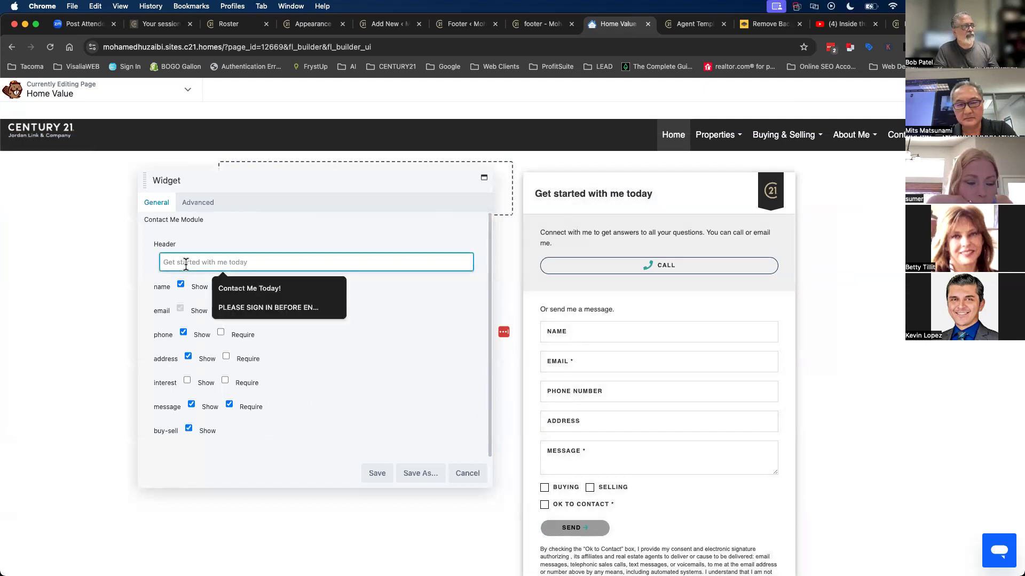
{"action": "left_click", "coordinate": [260, 290]}
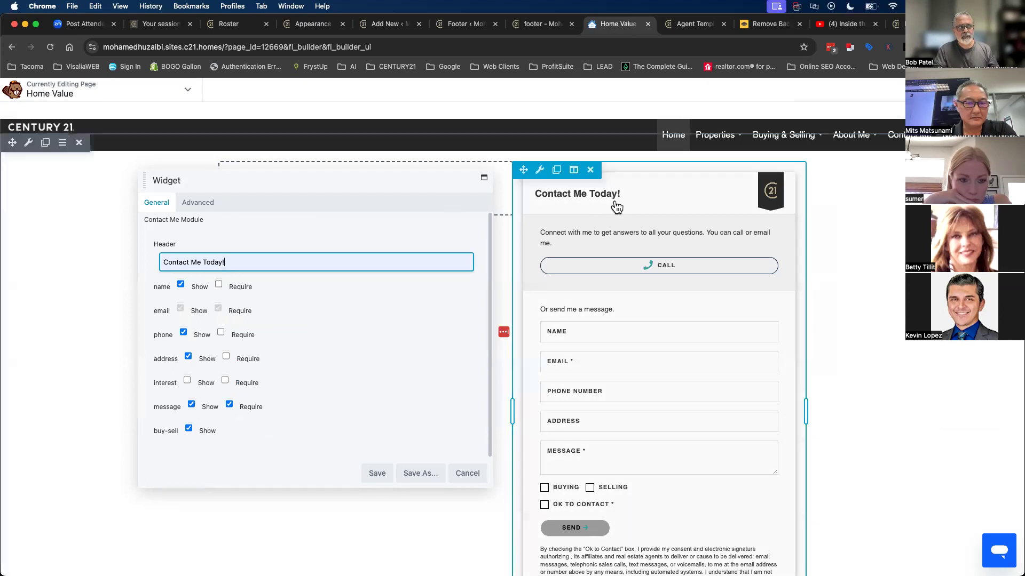
{"action": "left_click", "coordinate": [377, 474]}
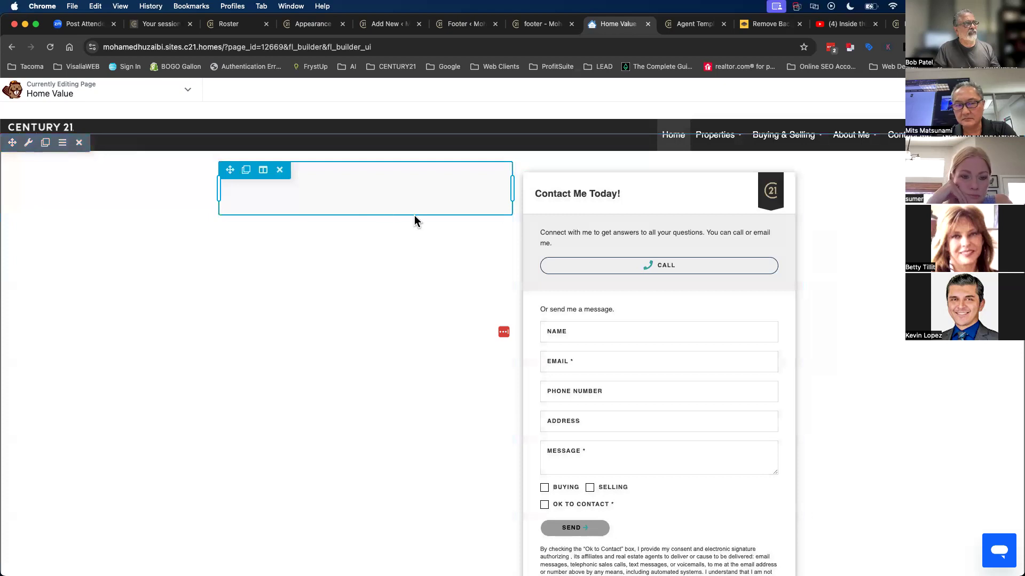
- Drop a Heading module into the empty left column with the text 'Looking to Sell!'
{"action": "left_click", "coordinate": [972, 90]}
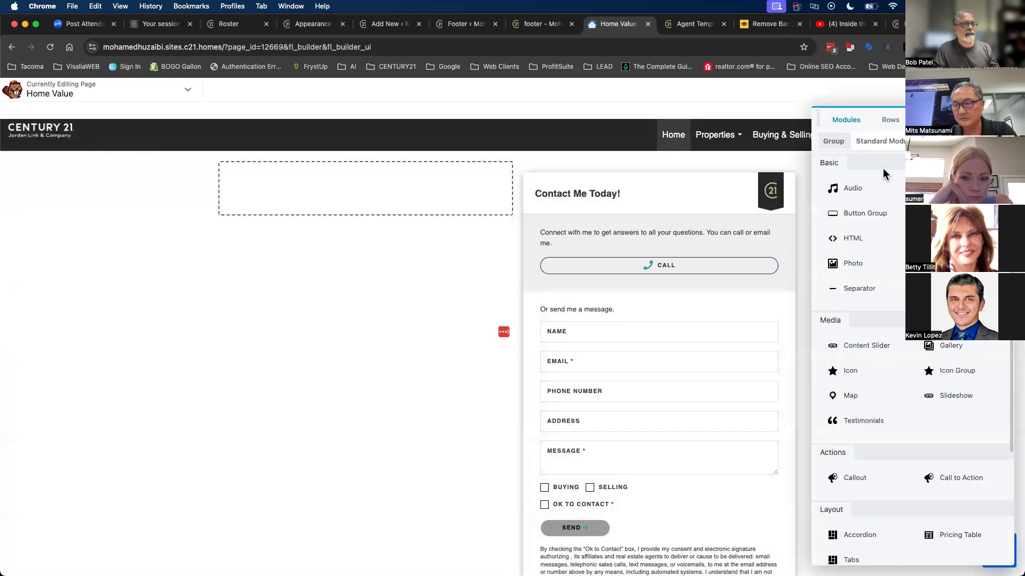
{"action": "left_click_drag", "start_coordinate": [956, 213], "coordinate": [407, 212]}
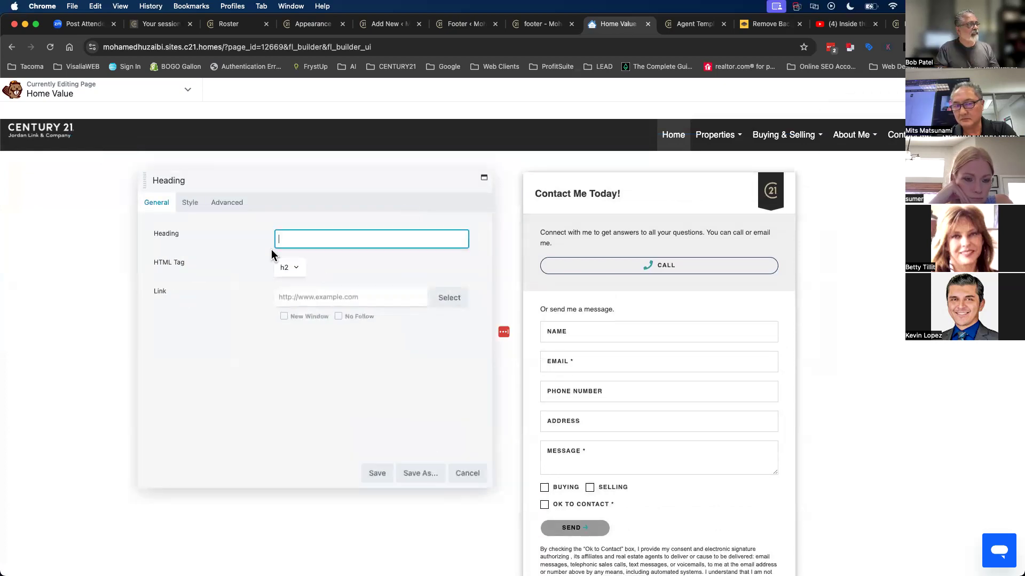
{"action": "type", "text": "Looking bu"}
{"action": "key", "text": "BackSpace"}
{"action": "key", "text": "BackSpace"}
{"action": "type", "text": "to BVu"}
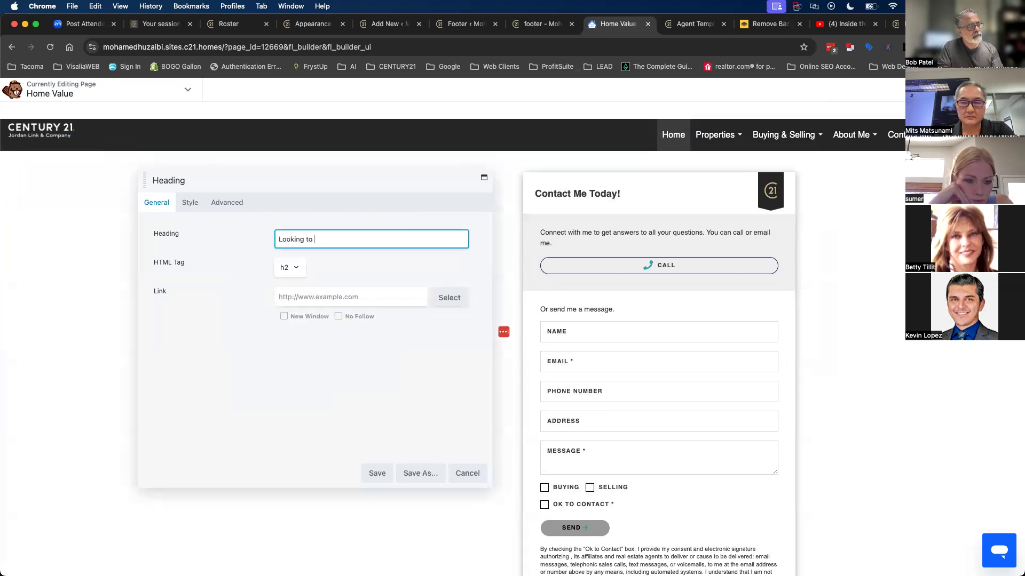
{"action": "key", "text": "BackSpace"}
{"action": "key", "text": "BackSpace"}
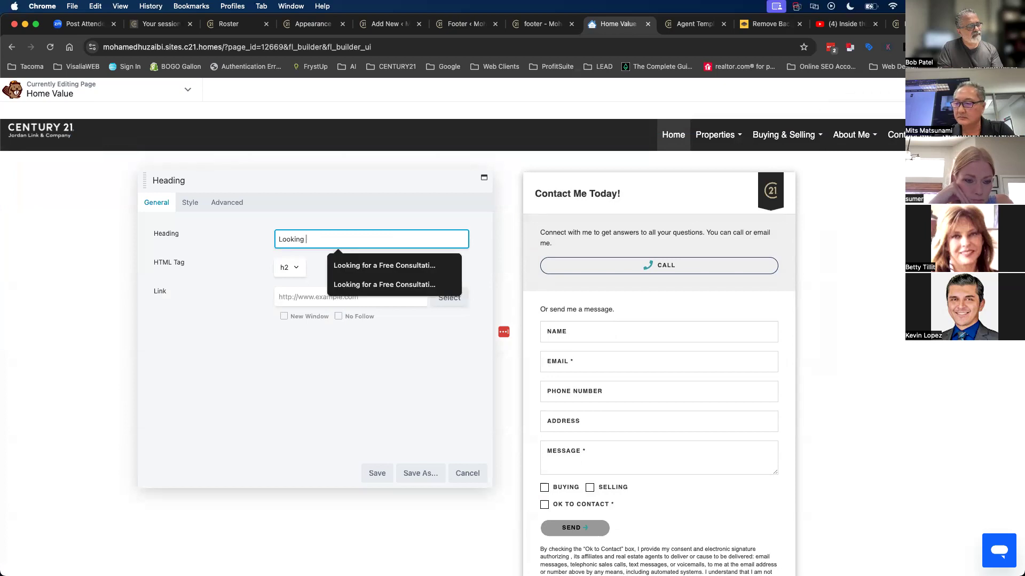
{"action": "type", "text": "to Sell!"}
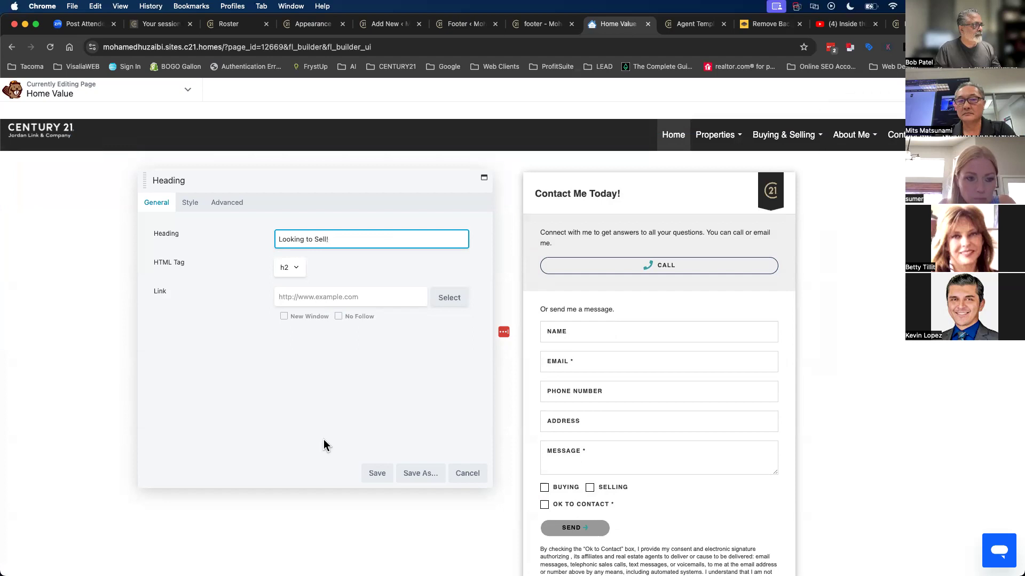
{"action": "left_click_drag", "start_coordinate": [304, 179], "coordinate": [678, 171]}
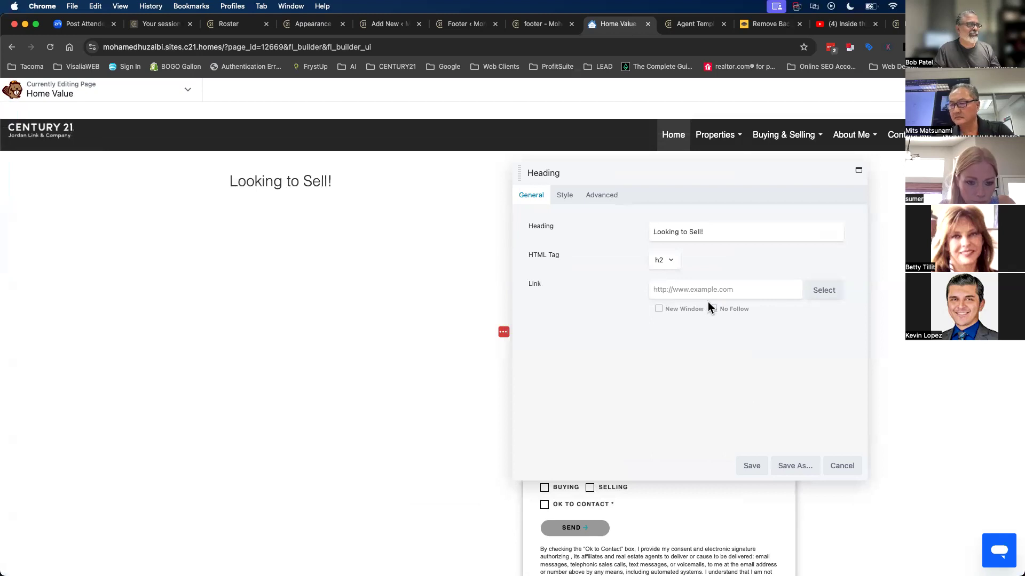
{"action": "left_click", "coordinate": [566, 198]}
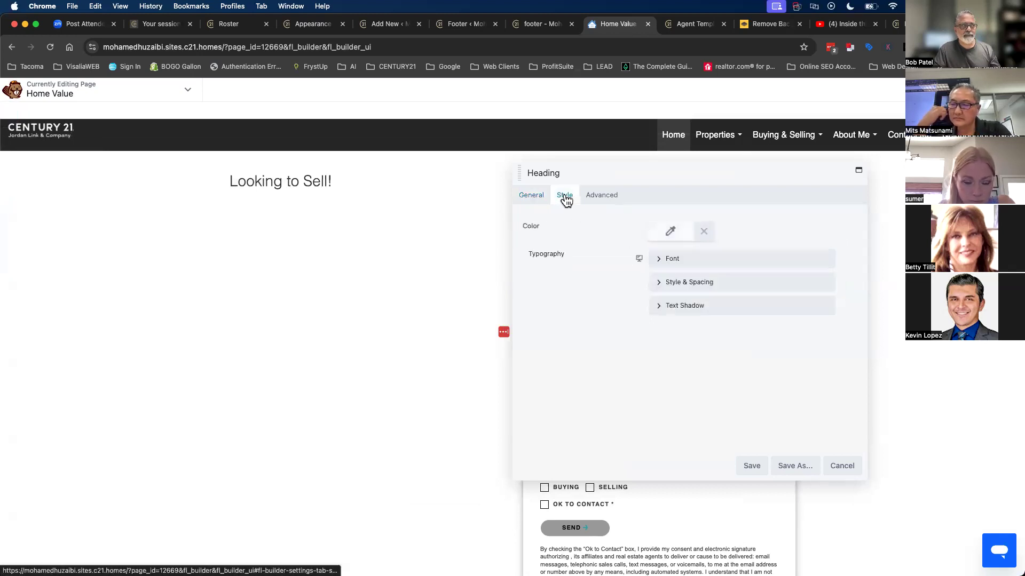
- Make the heading colour black and browse the font families without changing it
{"action": "left_click", "coordinate": [668, 235]}
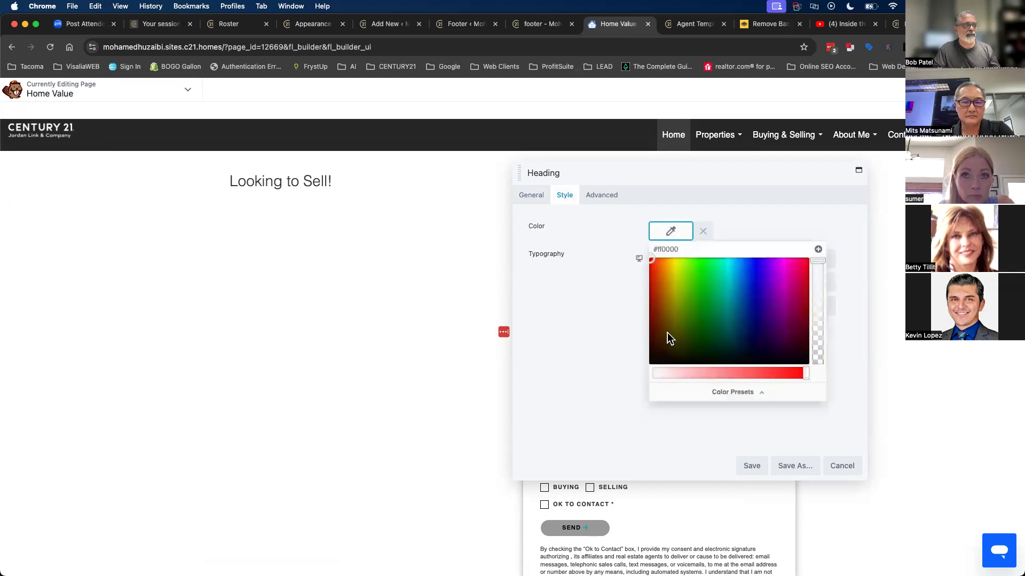
{"action": "left_click_drag", "start_coordinate": [666, 332], "coordinate": [643, 387]}
{"action": "left_click", "coordinate": [568, 284]}
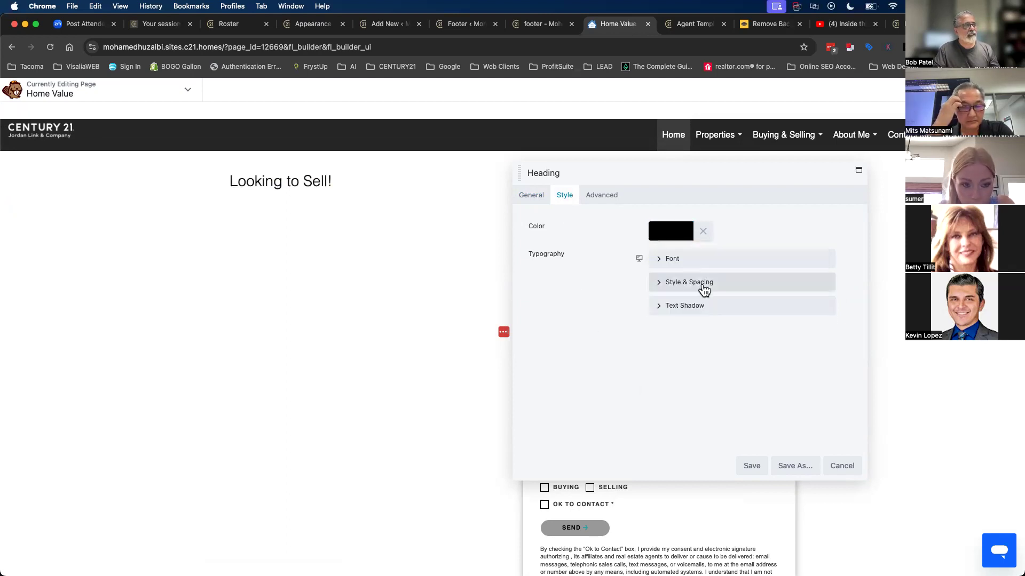
{"action": "left_click", "coordinate": [675, 261]}
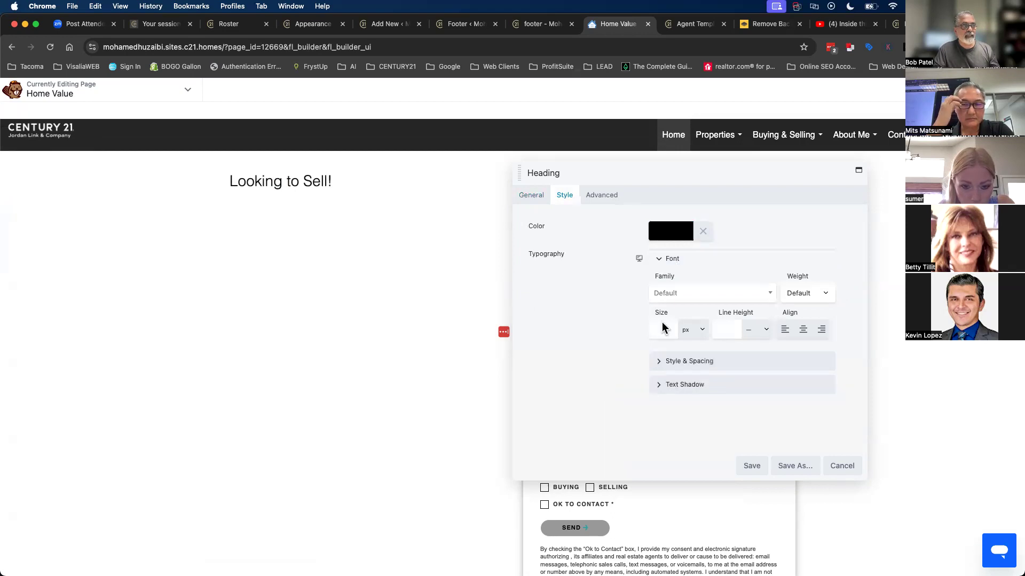
{"action": "left_click", "coordinate": [673, 295]}
{"action": "scroll", "coordinate": [733, 416], "scroll_direction": "down", "scroll_amount": 10}
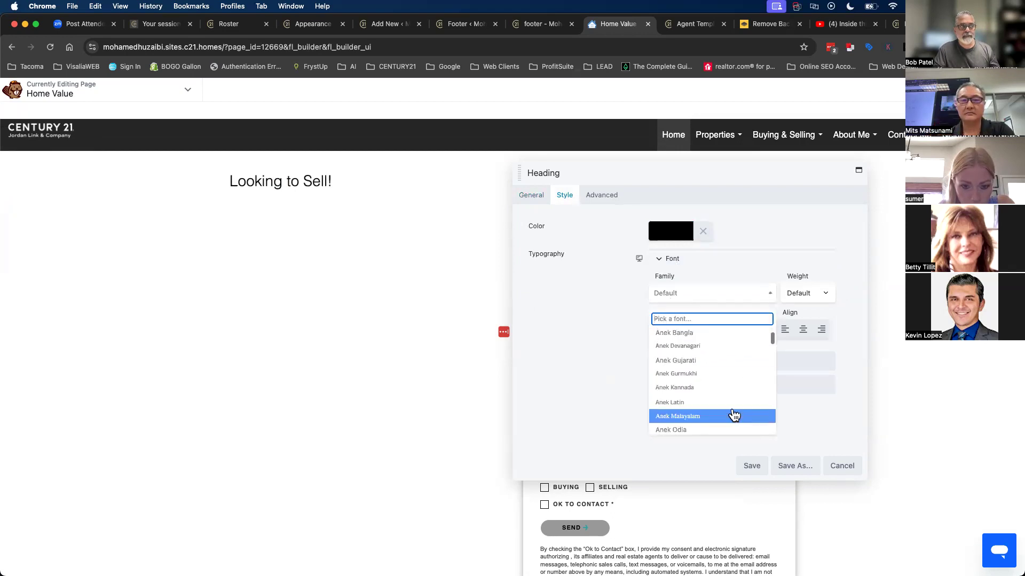
{"action": "scroll", "coordinate": [734, 415], "scroll_direction": "up", "scroll_amount": 15}
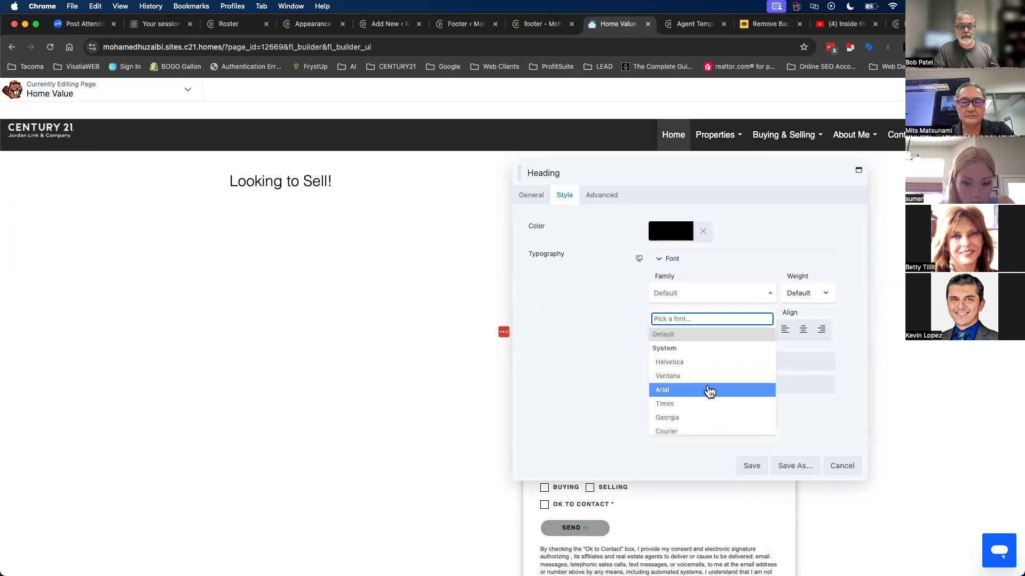
{"action": "left_click", "coordinate": [561, 319]}
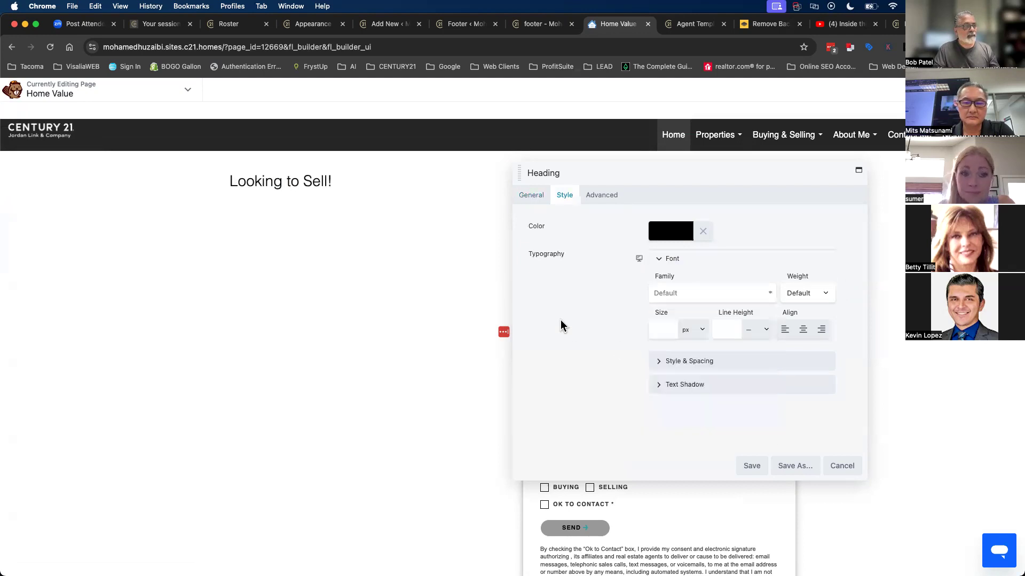
- Try out different heading font sizes and the Semi-Bold and Extra-Bold weights
{"action": "left_click", "coordinate": [660, 331]}
{"action": "left_click_drag", "start_coordinate": [657, 355], "coordinate": [729, 353]}
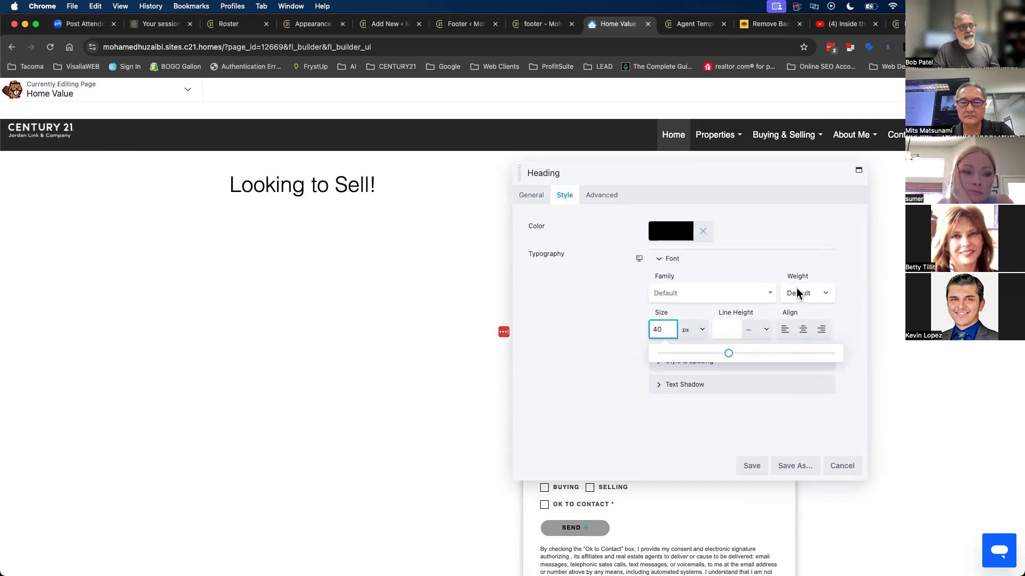
{"action": "left_click", "coordinate": [779, 266]}
{"action": "left_click", "coordinate": [779, 267]}
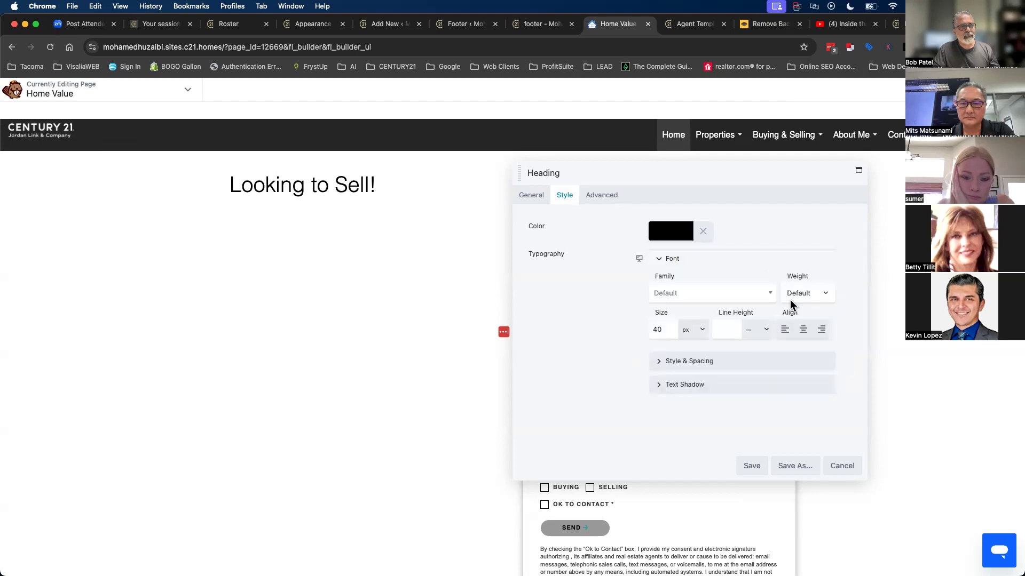
{"action": "left_click", "coordinate": [796, 296]}
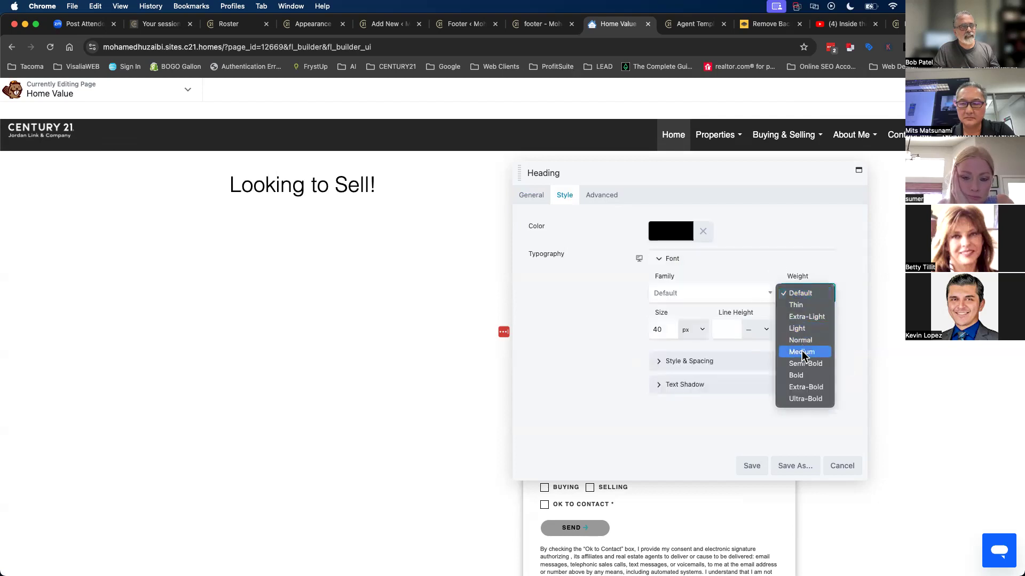
{"action": "key", "text": "Escape"}
{"action": "left_click", "coordinate": [798, 293]}
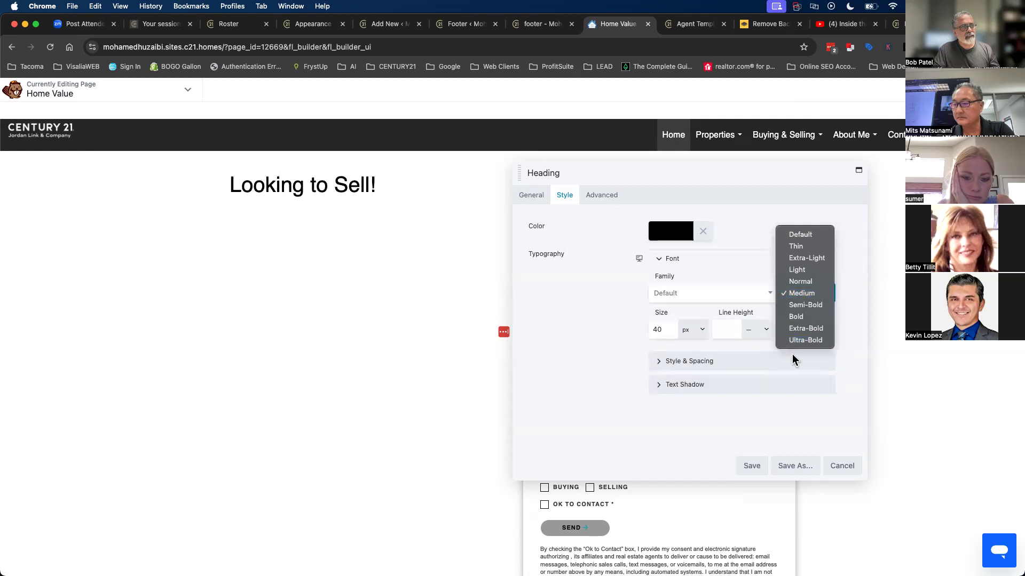
{"action": "left_click", "coordinate": [796, 308]}
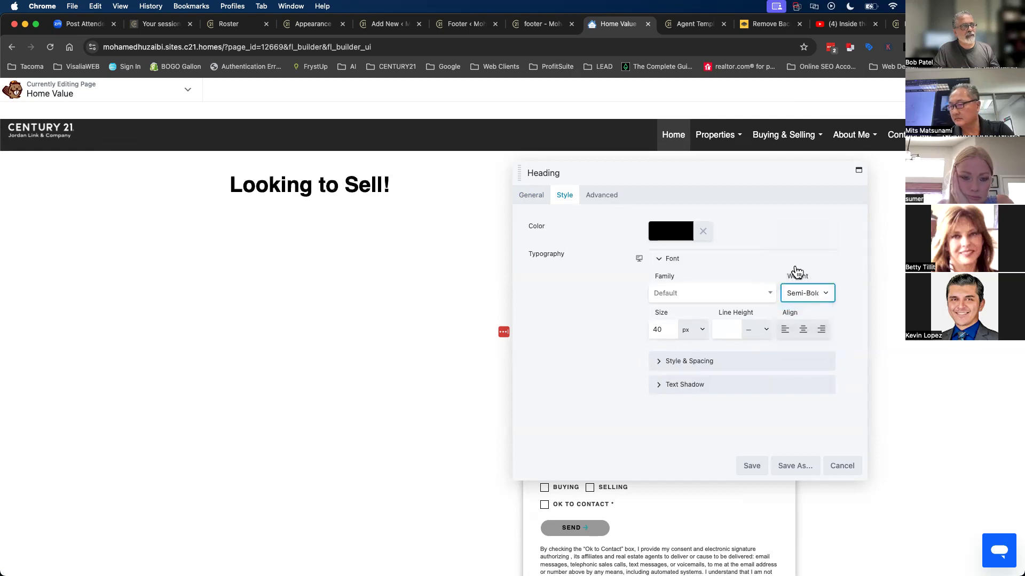
{"action": "left_click", "coordinate": [807, 293]}
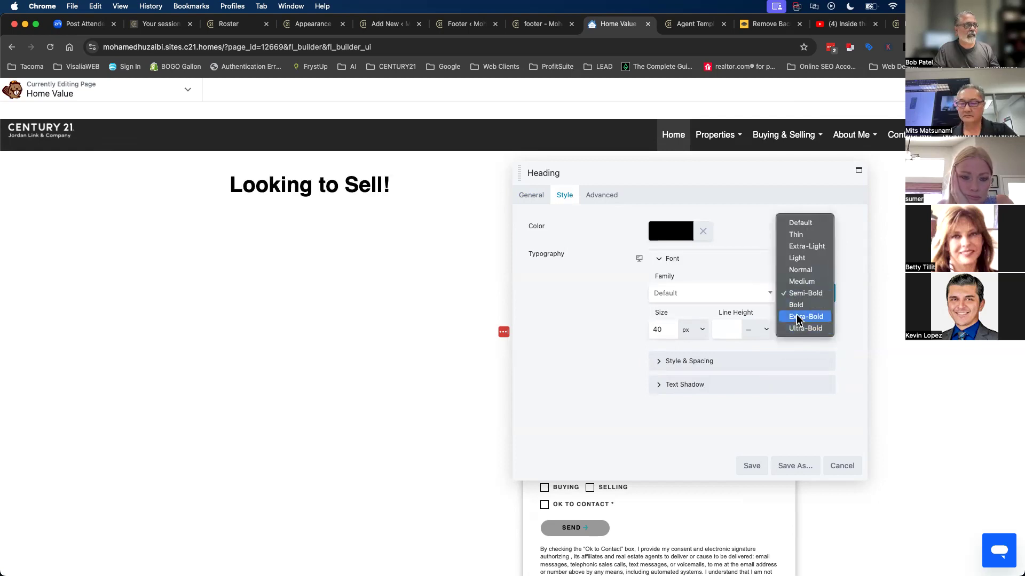
{"action": "left_click", "coordinate": [798, 318]}
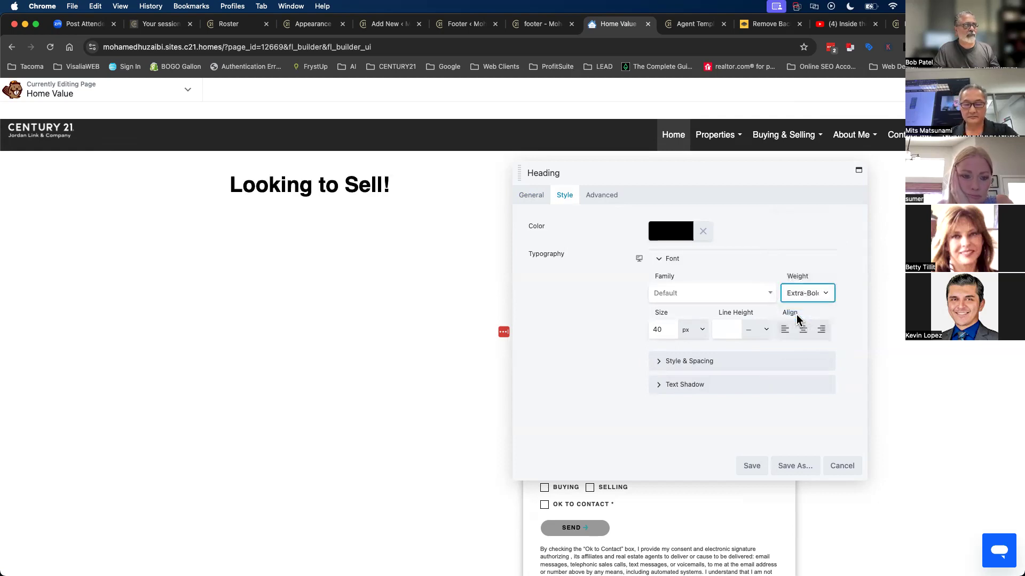
- Set the heading font size to 56 px with Normal weight
{"action": "left_click", "coordinate": [668, 331]}
{"action": "left_click_drag", "start_coordinate": [728, 356], "coordinate": [765, 358]}
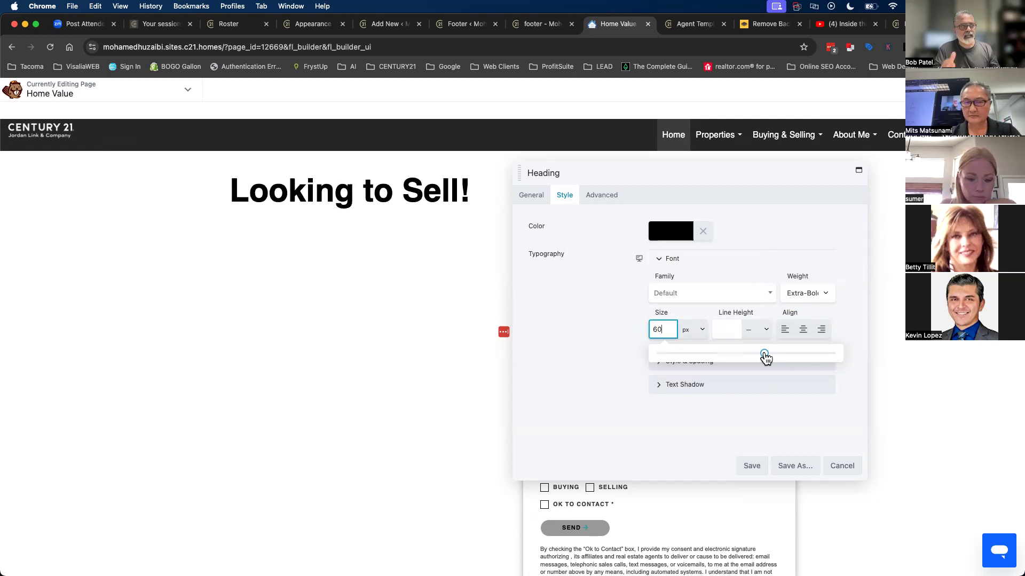
{"action": "left_click_drag", "start_coordinate": [764, 357], "coordinate": [756, 354]}
{"action": "left_click", "coordinate": [798, 295]}
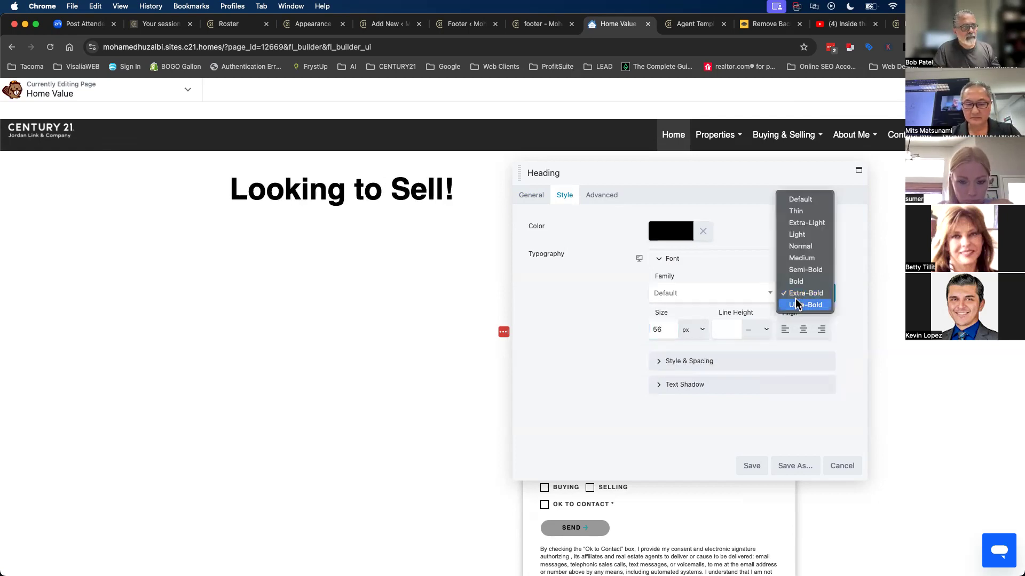
{"action": "left_click", "coordinate": [796, 270]}
{"action": "left_click", "coordinate": [795, 297]}
{"action": "left_click", "coordinate": [798, 268]}
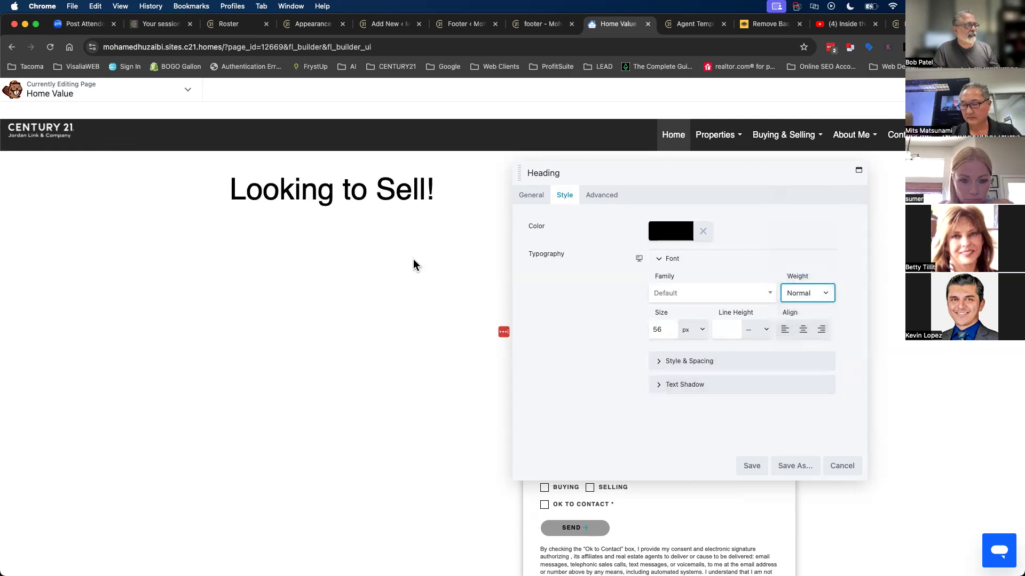
{"action": "left_click", "coordinate": [533, 197]}
- Replace the heading text with 'SELL YOUR HOME TODAY WITH' followed by the agent's name
{"action": "type", "text": "S"}
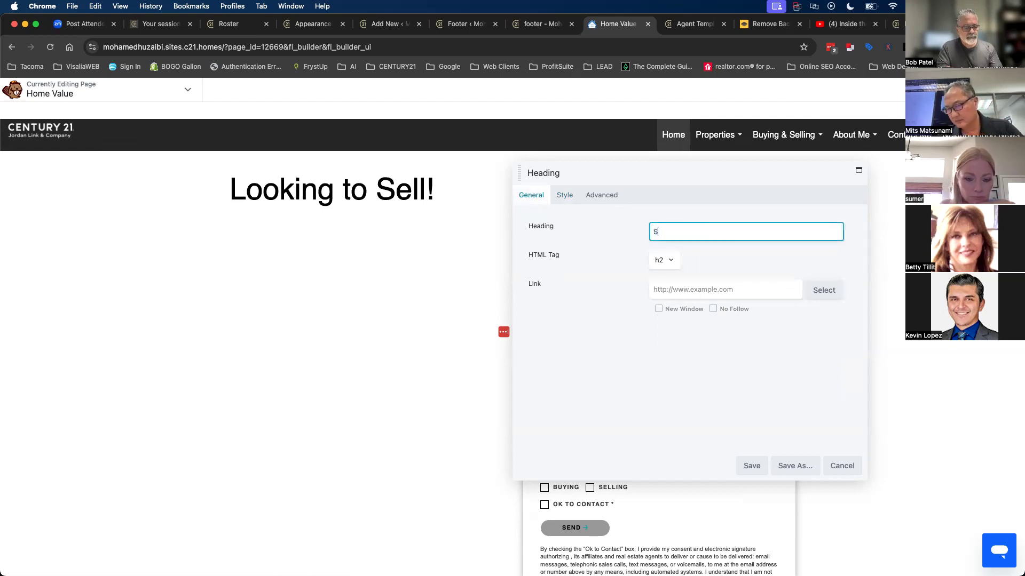
{"action": "type", "text": "ell you"}
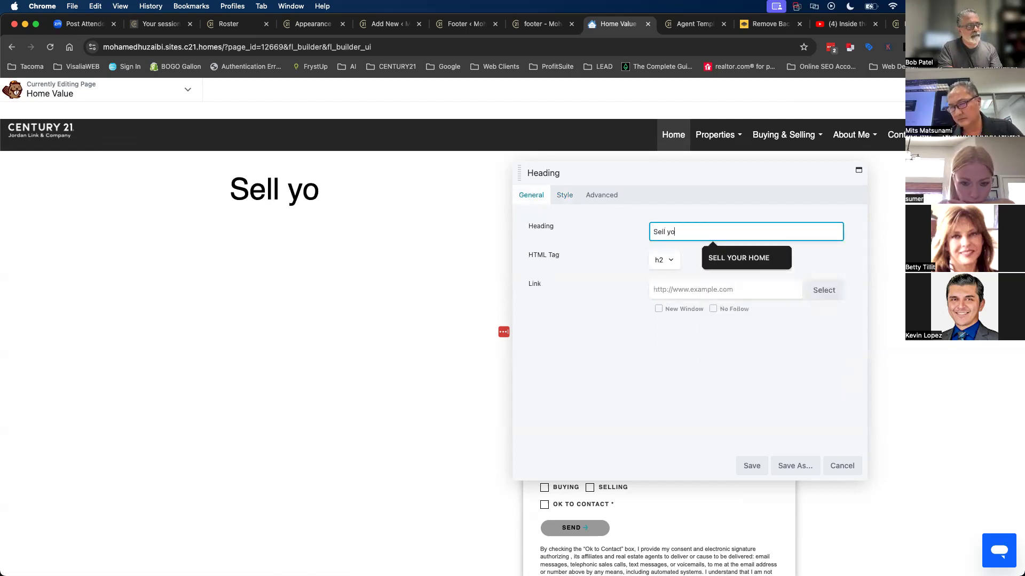
{"action": "key", "text": "BackSpace"}
{"action": "key", "text": "BackSpace"}
{"action": "key", "text": "BackSpace"}
{"action": "type", "text": "Y"}
{"action": "key", "text": "BackSpace"}
{"action": "key", "text": "Down"}
{"action": "key", "text": "Down"}
{"action": "key", "text": "Escape"}
{"action": "type", "text": "SEL"}
{"action": "key", "text": "BackSpace"}
{"action": "key", "text": "BackSpace"}
{"action": "key", "text": "BackSpace"}
{"action": "key", "text": "BackSpace"}
{"action": "key", "text": "BackSpace"}
{"action": "key", "text": "BackSpace"}
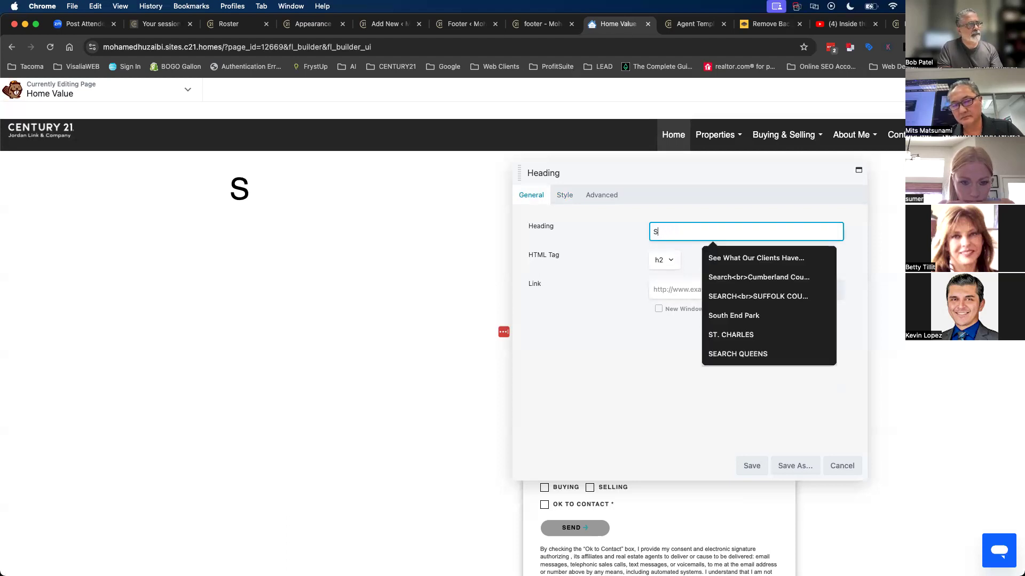
{"action": "type", "text": "ELL YOUR HO"}
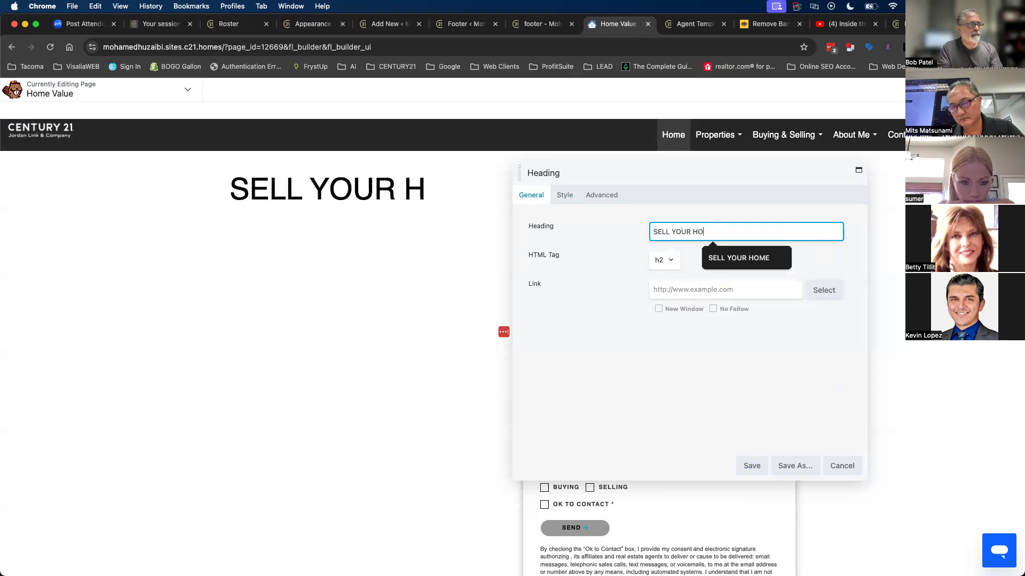
{"action": "type", "text": "ME TODAY WITH SUMER"}
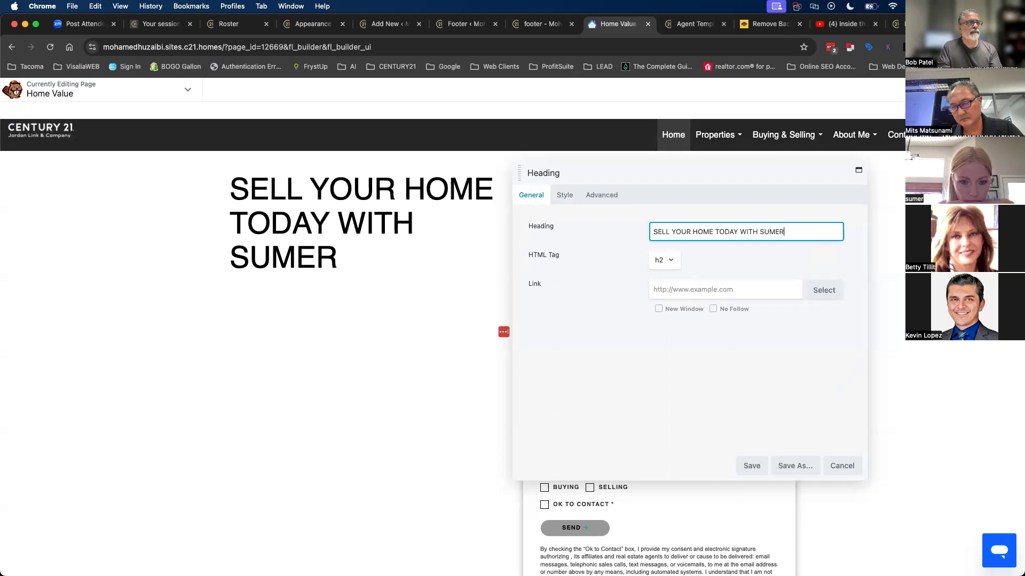
{"action": "key", "text": "Caps_Lock"}
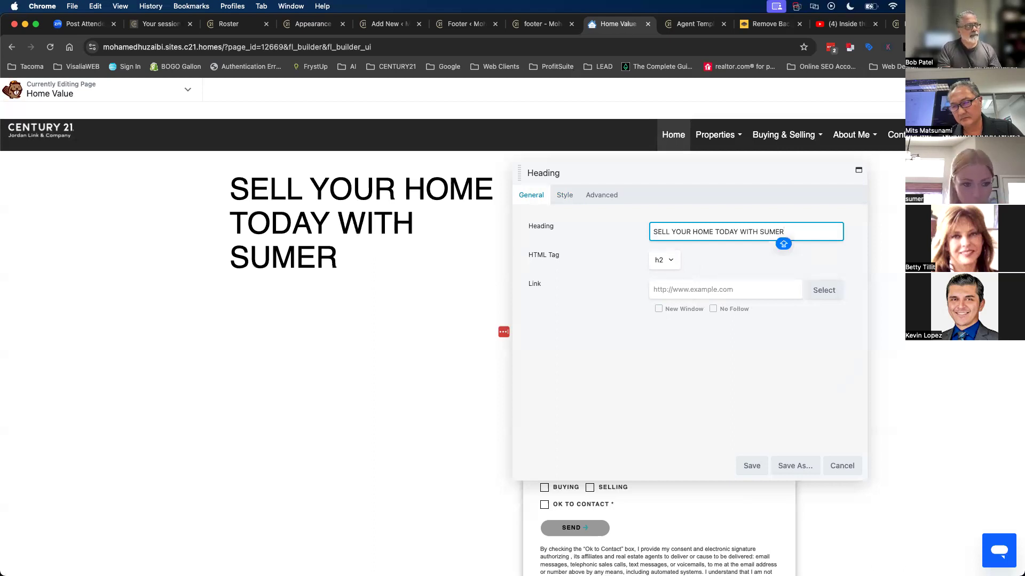
{"action": "scroll", "coordinate": [457, 260], "scroll_direction": "down", "scroll_amount": 5}
{"action": "scroll", "coordinate": [499, 392], "scroll_direction": "up", "scroll_amount": 5}
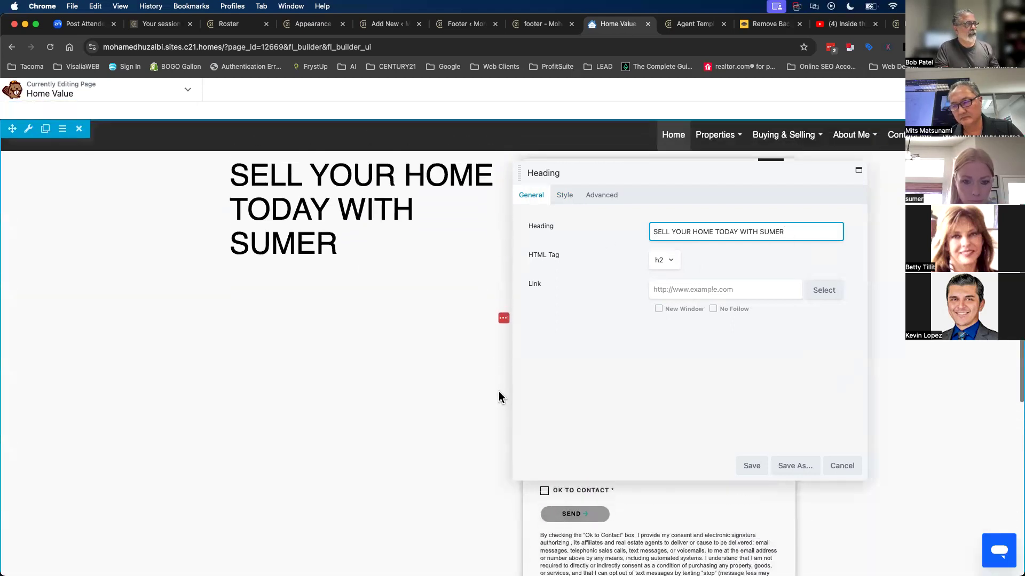
- Save the heading, then add an empty Text Editor module beneath it and save
{"action": "left_click", "coordinate": [740, 468]}
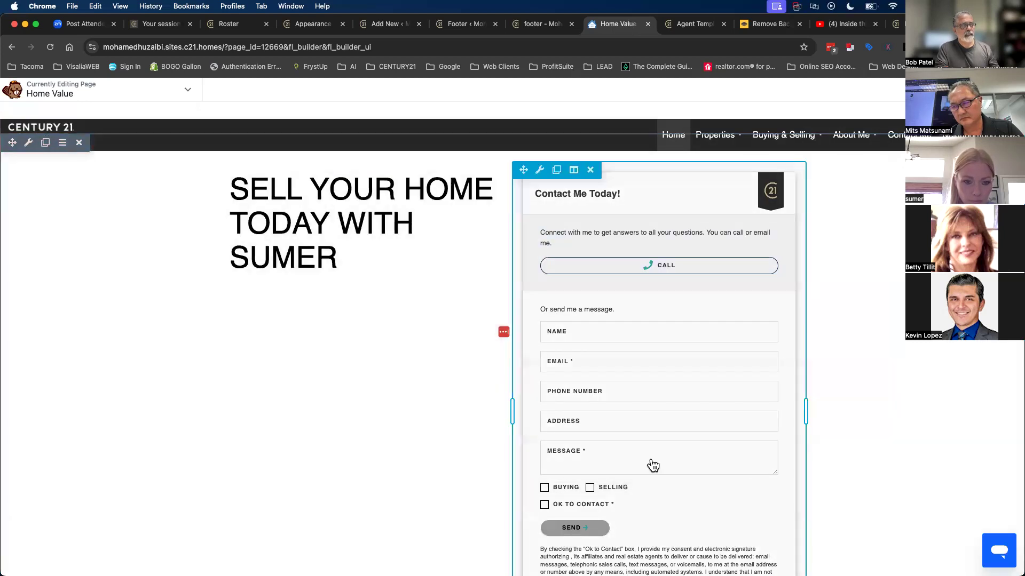
{"action": "left_click", "coordinate": [970, 90]}
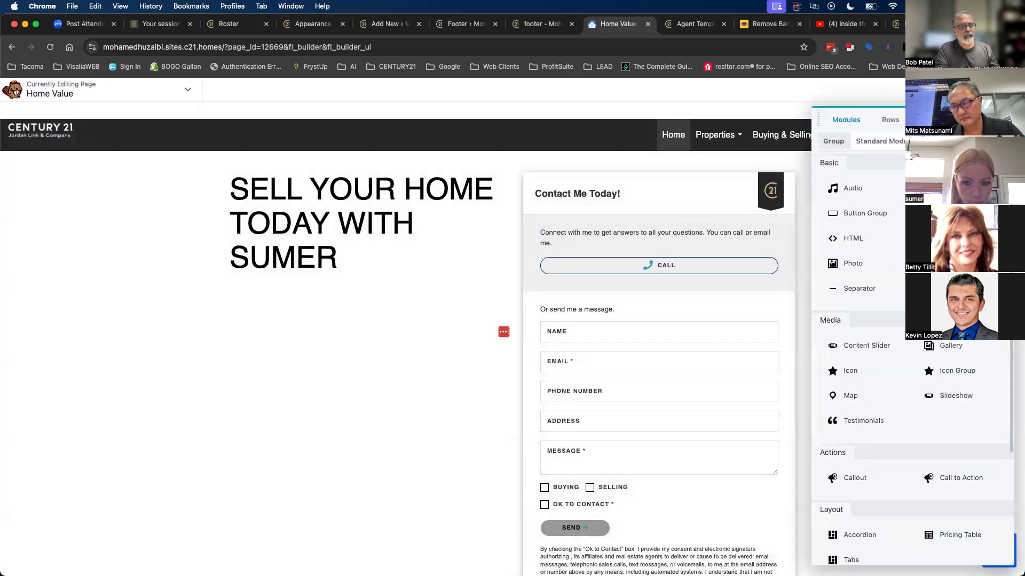
{"action": "left_click_drag", "start_coordinate": [939, 288], "coordinate": [347, 315]}
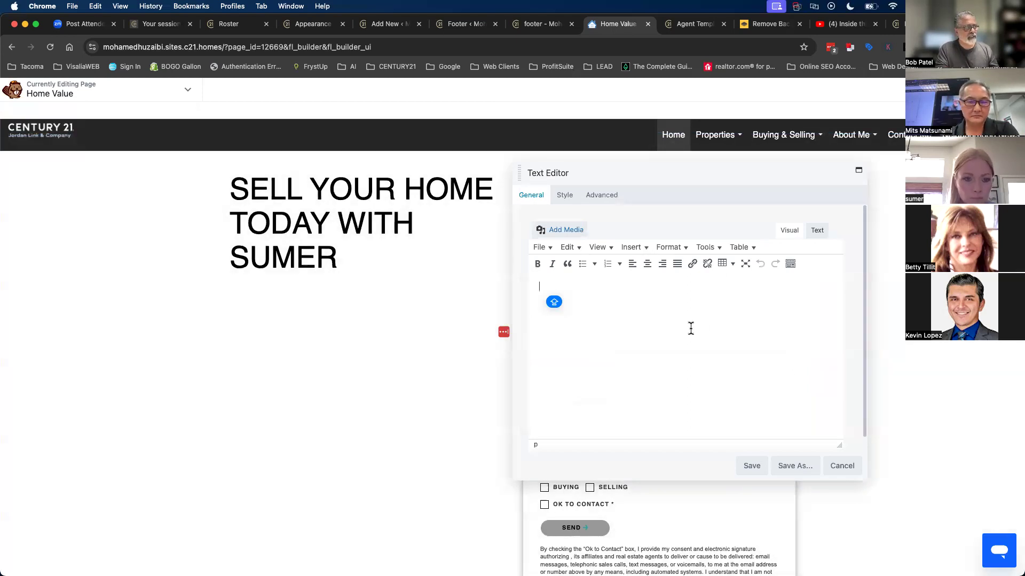
{"action": "left_click", "coordinate": [752, 467]}
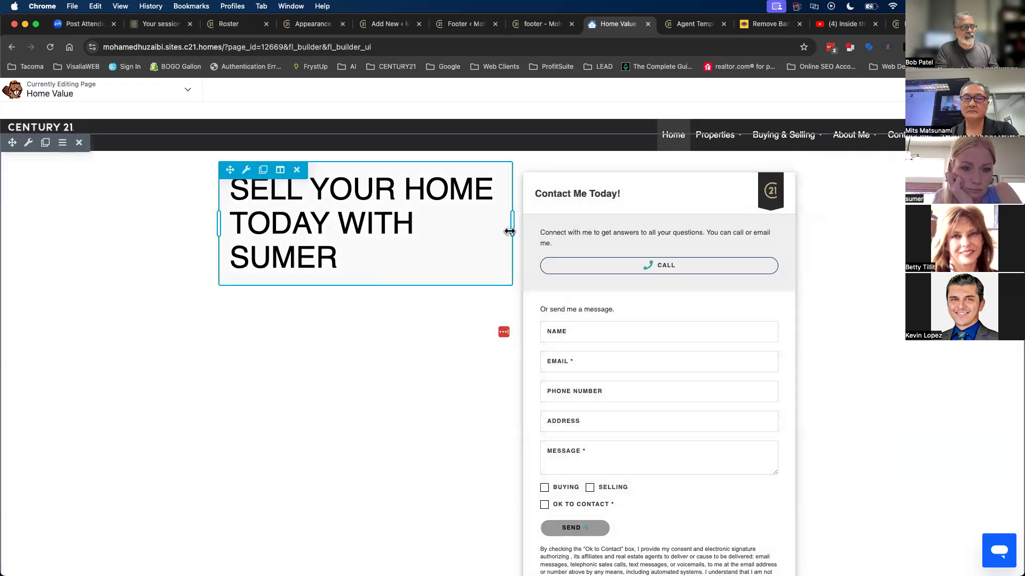
- Make the row a centred 1320px width with columns split 59% / 41%
{"action": "left_click_drag", "start_coordinate": [509, 231], "coordinate": [509, 232]}
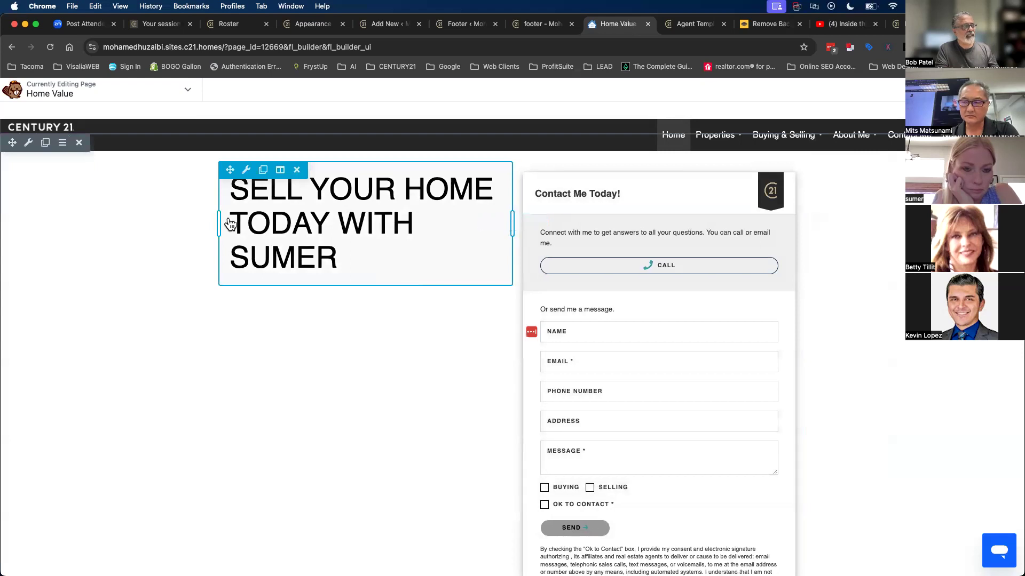
{"action": "left_click_drag", "start_coordinate": [220, 219], "coordinate": [4, 231]}
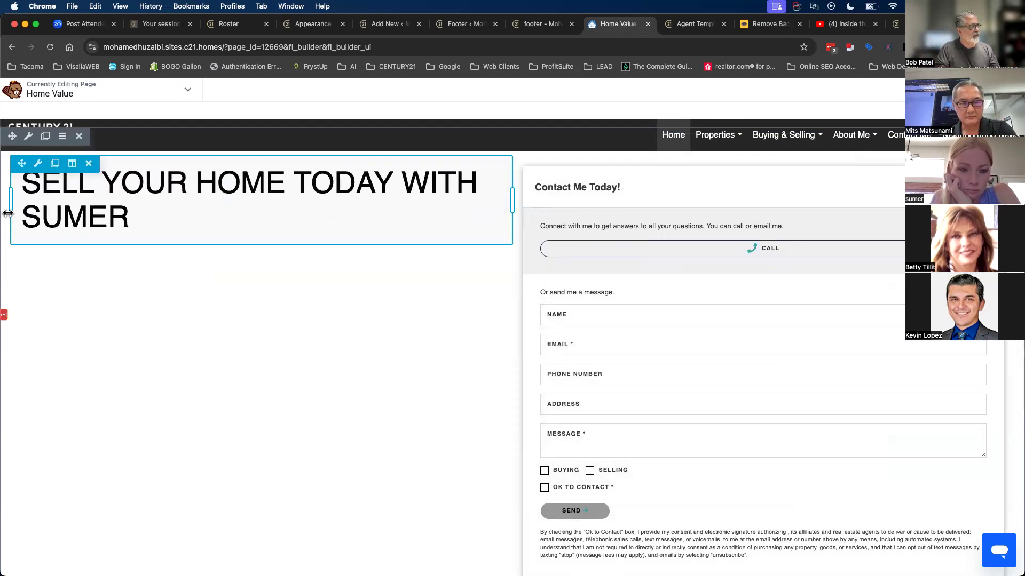
{"action": "left_click_drag", "start_coordinate": [10, 210], "coordinate": [171, 210]}
{"action": "left_click_drag", "start_coordinate": [513, 396], "coordinate": [587, 397]}
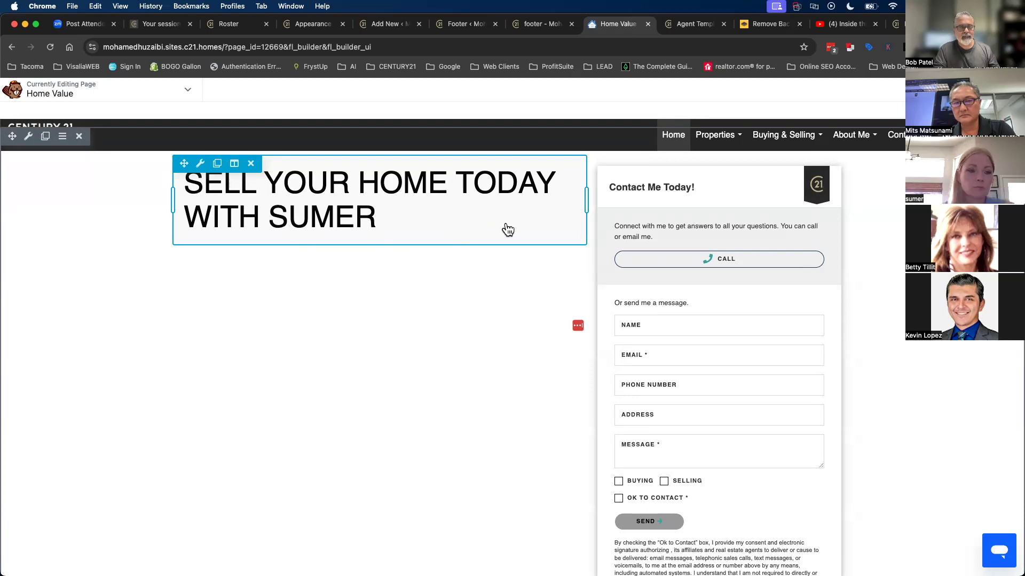
{"action": "left_click", "coordinate": [437, 212]}
- Replace the space after HOME with <BR> in the heading text and save
{"action": "left_click_drag", "start_coordinate": [656, 169], "coordinate": [410, 258]}
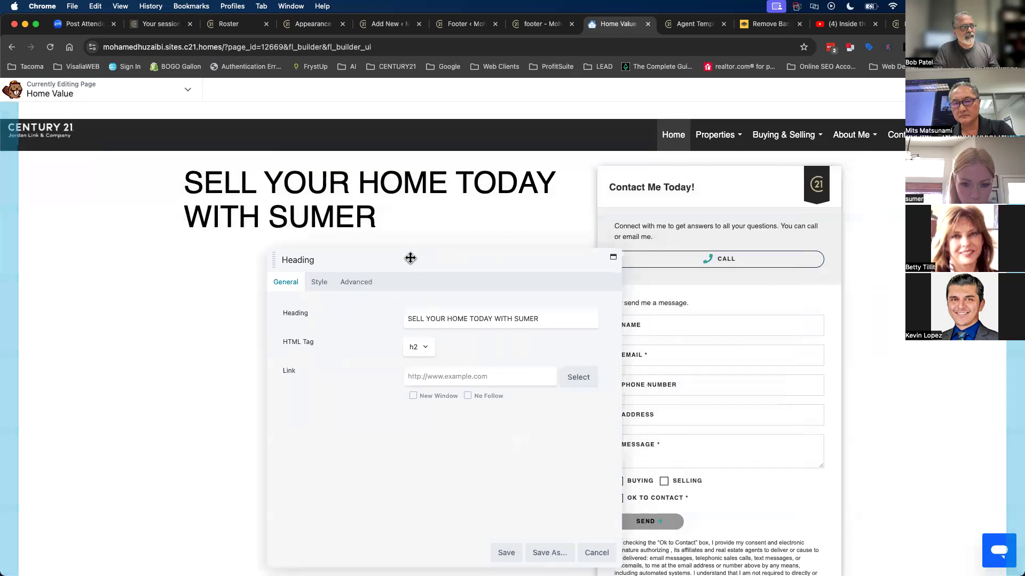
{"action": "left_click", "coordinate": [468, 319]}
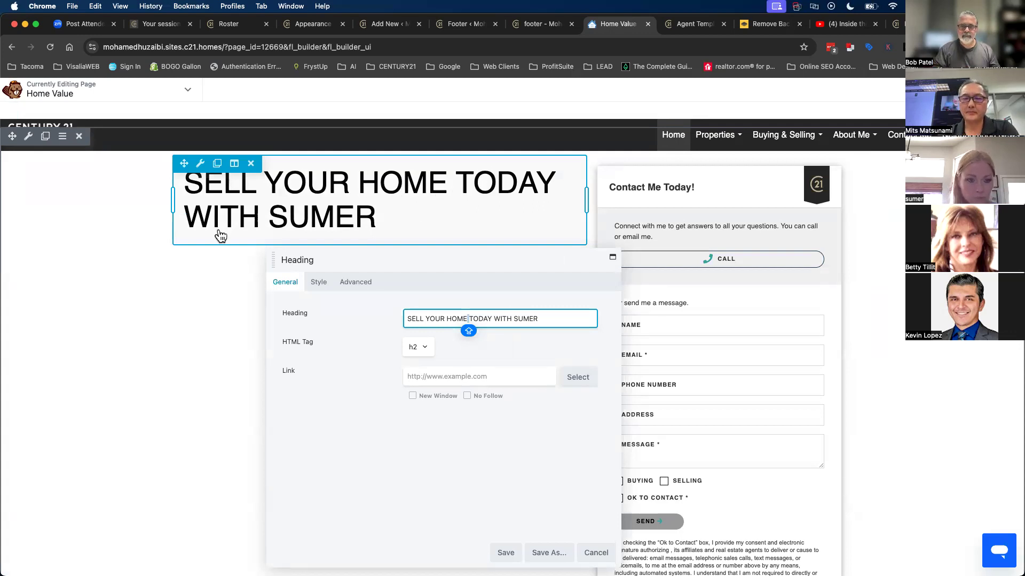
{"action": "left_click", "coordinate": [468, 318]}
{"action": "key", "text": "BackSpace"}
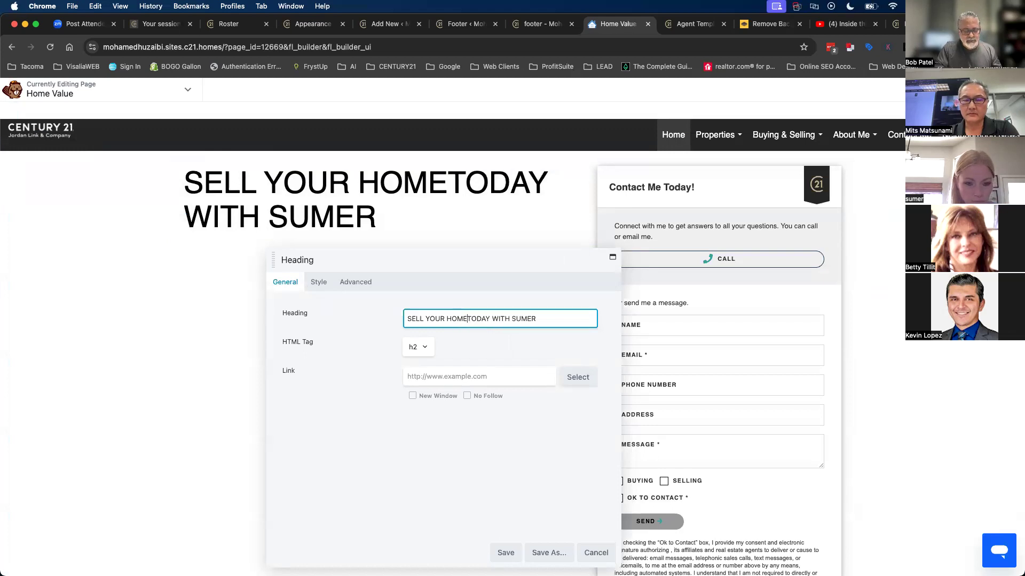
{"action": "type", "text": "<BR"}
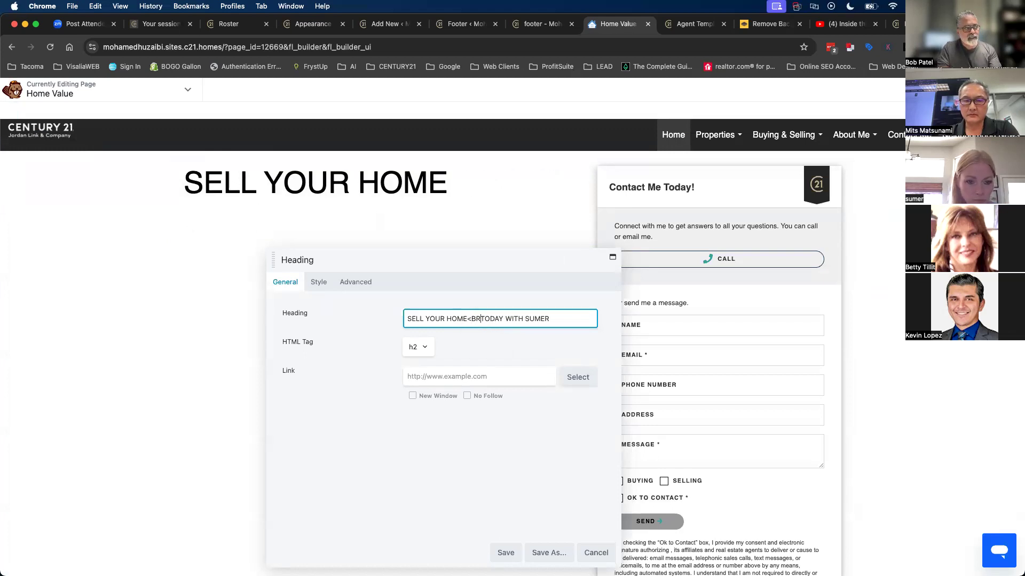
{"action": "type", "text": ">"}
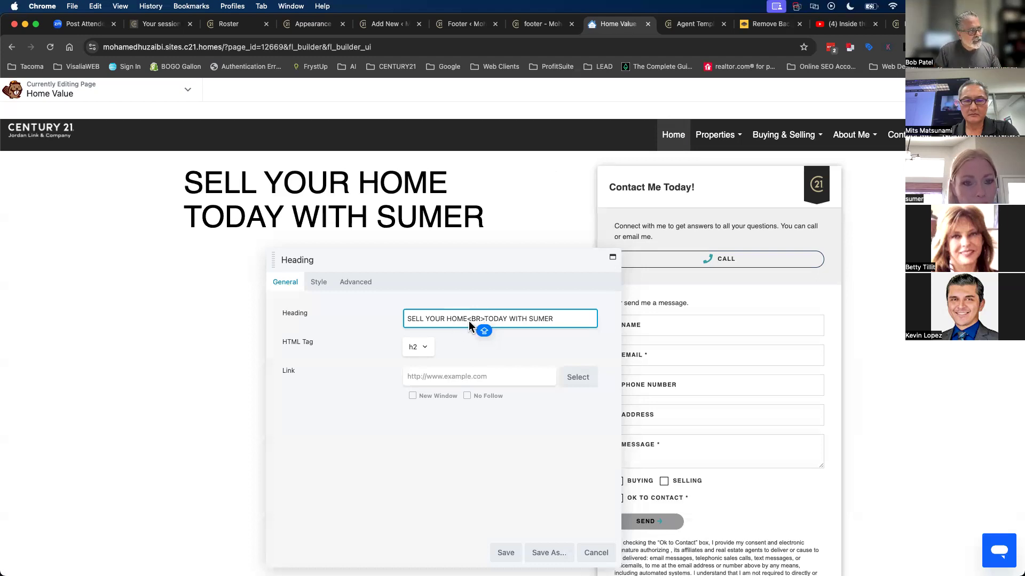
{"action": "left_click_drag", "start_coordinate": [479, 320], "coordinate": [483, 320]}
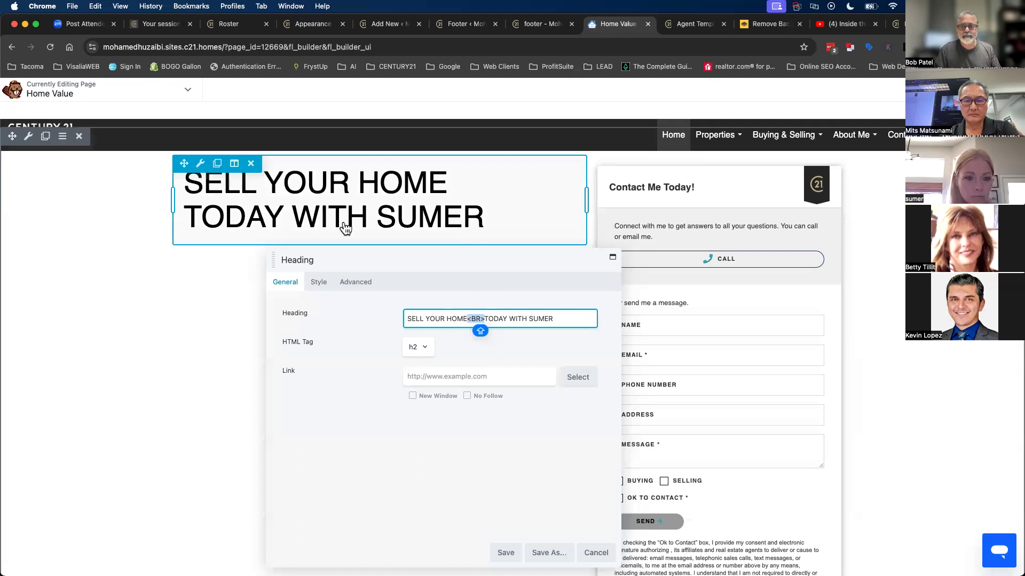
{"action": "left_click", "coordinate": [505, 552]}
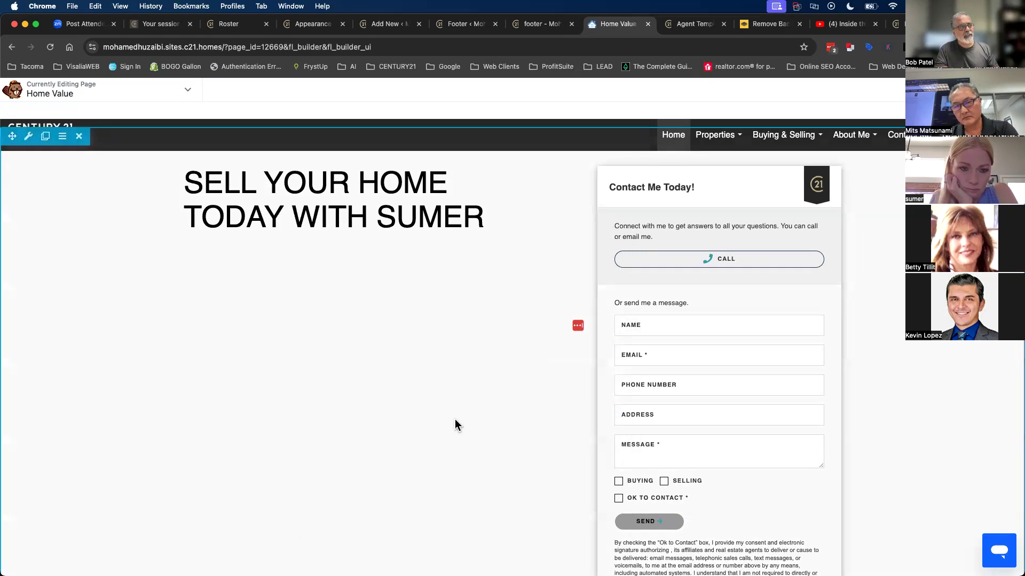
{"action": "scroll", "coordinate": [483, 453], "scroll_direction": "down", "scroll_amount": 5}
{"action": "scroll", "coordinate": [483, 456], "scroll_direction": "up", "scroll_amount": 5}
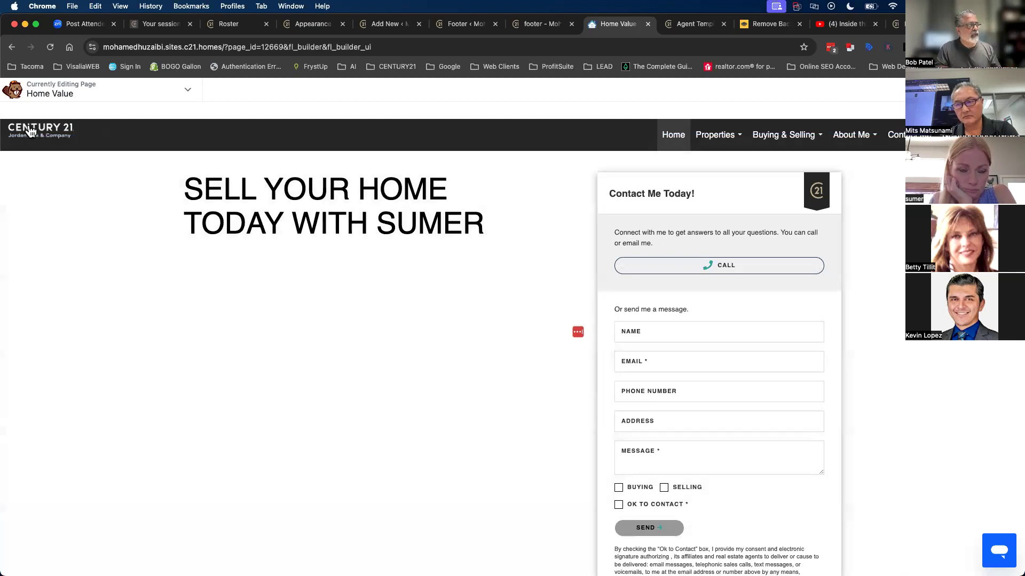
{"action": "mouse_move", "coordinate": [28, 145]}
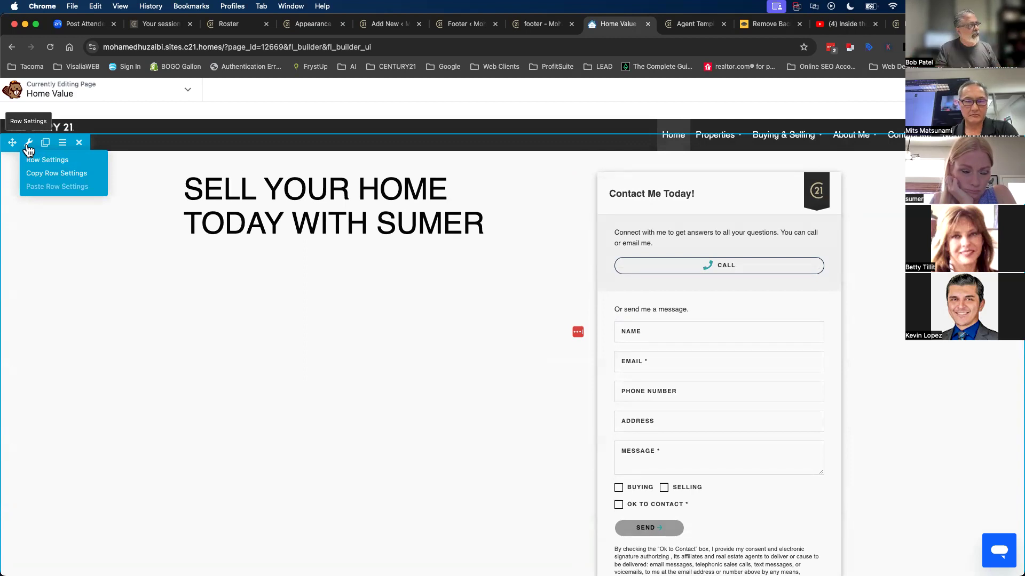
- Try magenta and near-black colour backgrounds on the heading row, then clear the colour
{"action": "left_click", "coordinate": [35, 159]}
{"action": "left_click_drag", "start_coordinate": [338, 269], "coordinate": [526, 105]}
{"action": "scroll", "coordinate": [583, 325], "scroll_direction": "down", "scroll_amount": 3}
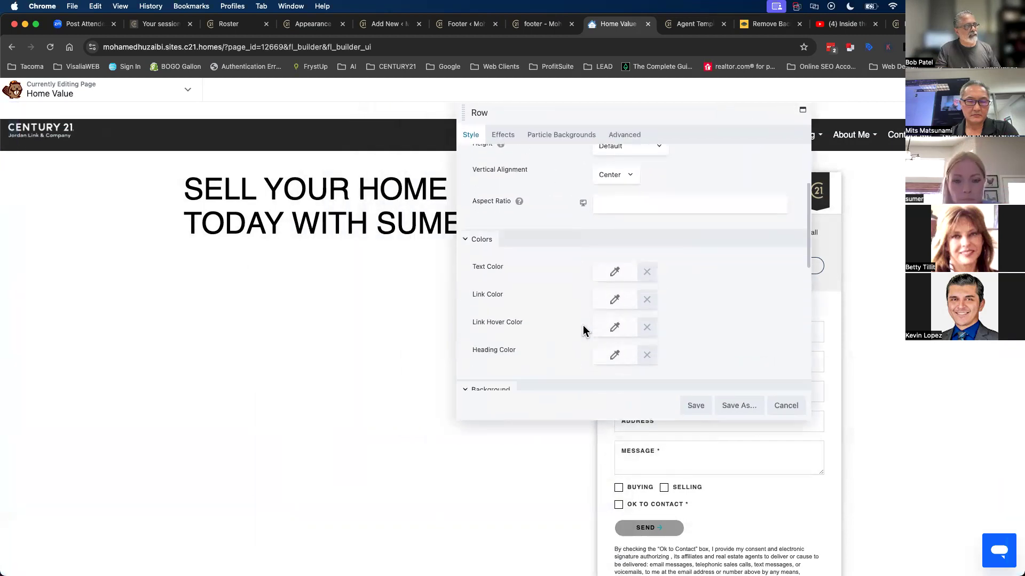
{"action": "scroll", "coordinate": [583, 325], "scroll_direction": "down", "scroll_amount": 5}
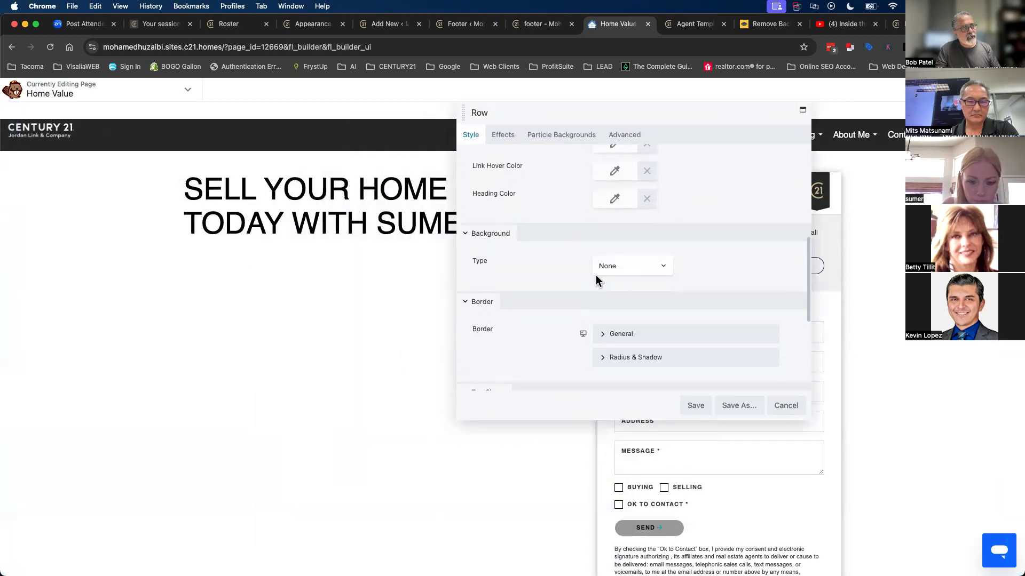
{"action": "left_click", "coordinate": [614, 267]}
{"action": "left_click", "coordinate": [615, 277]}
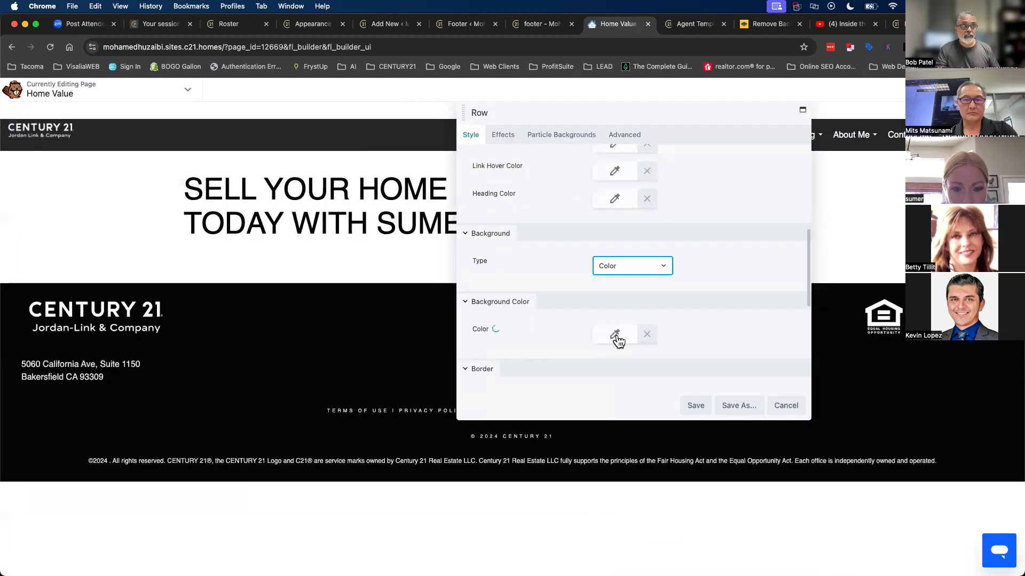
{"action": "left_click", "coordinate": [616, 336]}
{"action": "left_click", "coordinate": [742, 378]}
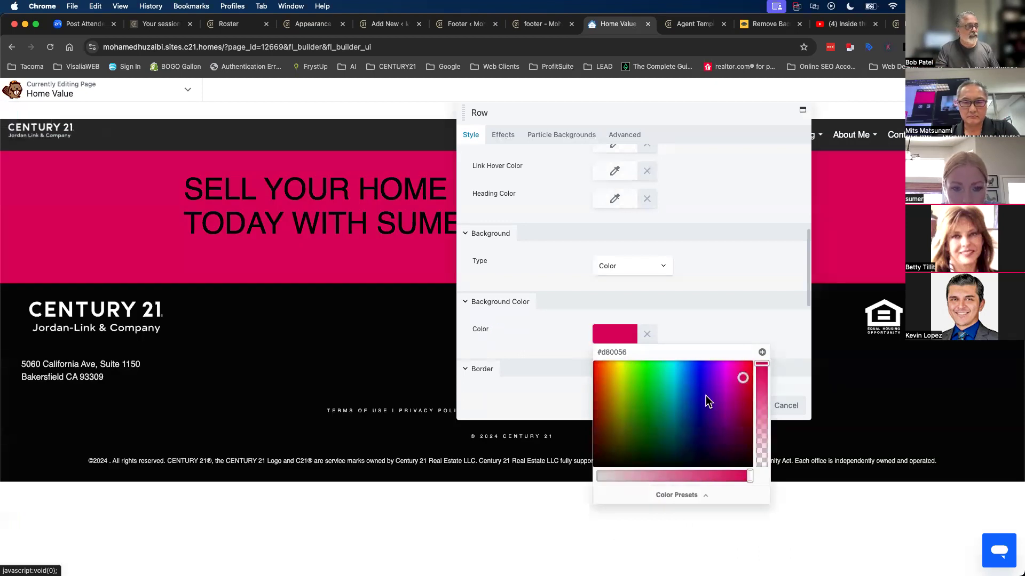
{"action": "left_click_drag", "start_coordinate": [705, 396], "coordinate": [571, 484]}
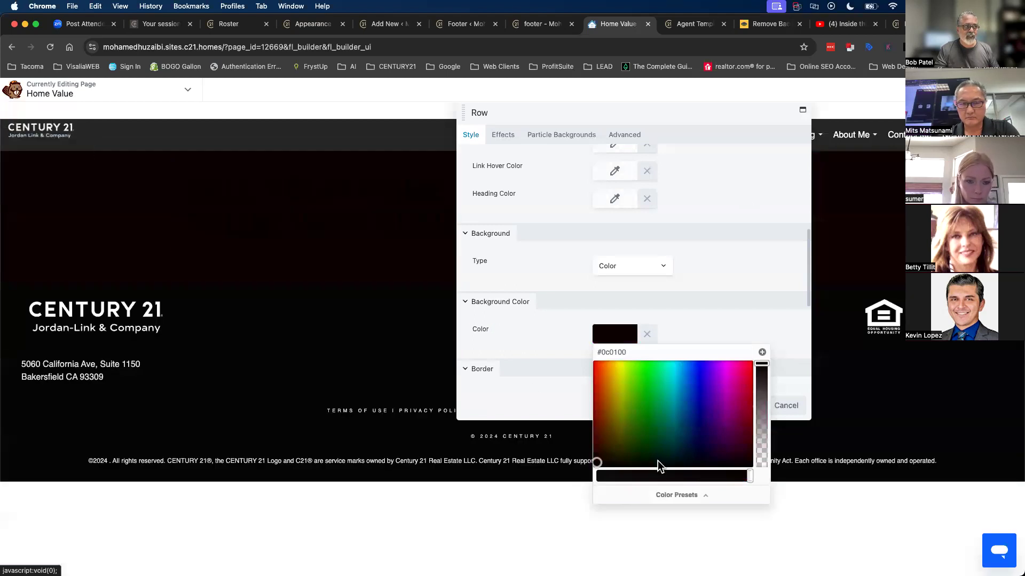
{"action": "left_click", "coordinate": [647, 334]}
- Set the row background type to Video with a YouTube or Vimeo source
{"action": "left_click", "coordinate": [614, 268]}
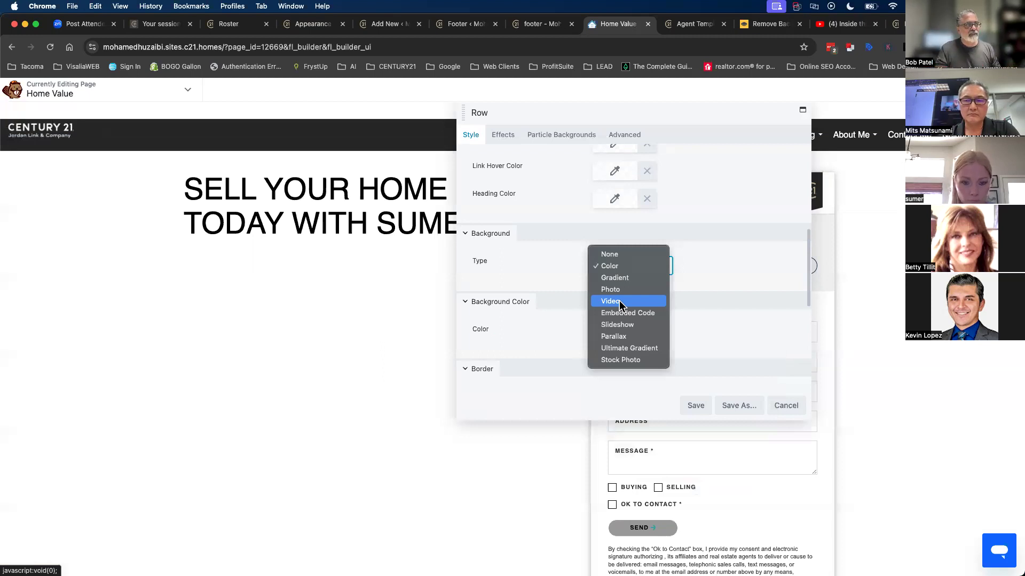
{"action": "left_click", "coordinate": [619, 302]}
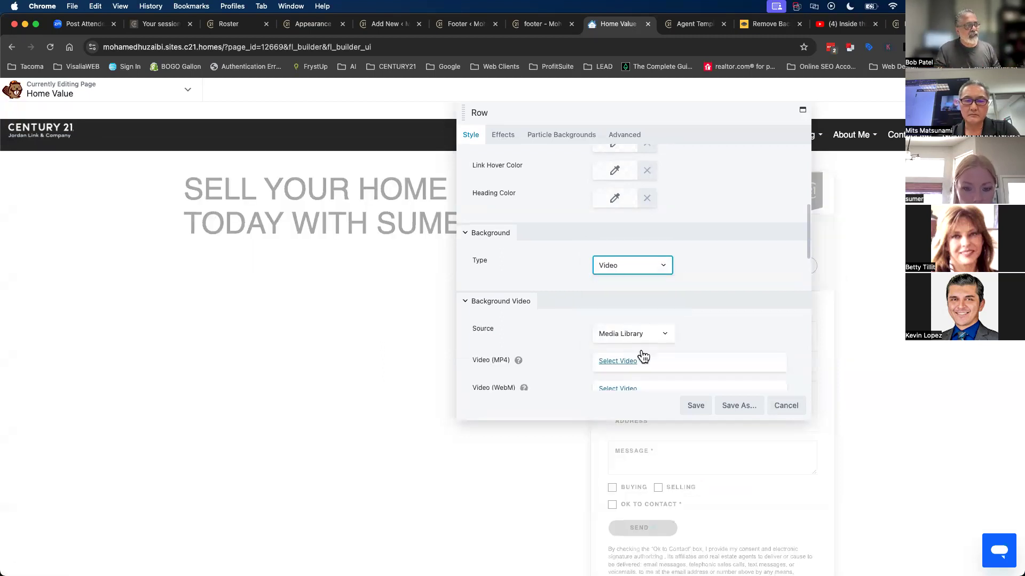
{"action": "scroll", "coordinate": [641, 342], "scroll_direction": "down", "scroll_amount": 3}
{"action": "left_click", "coordinate": [616, 244]}
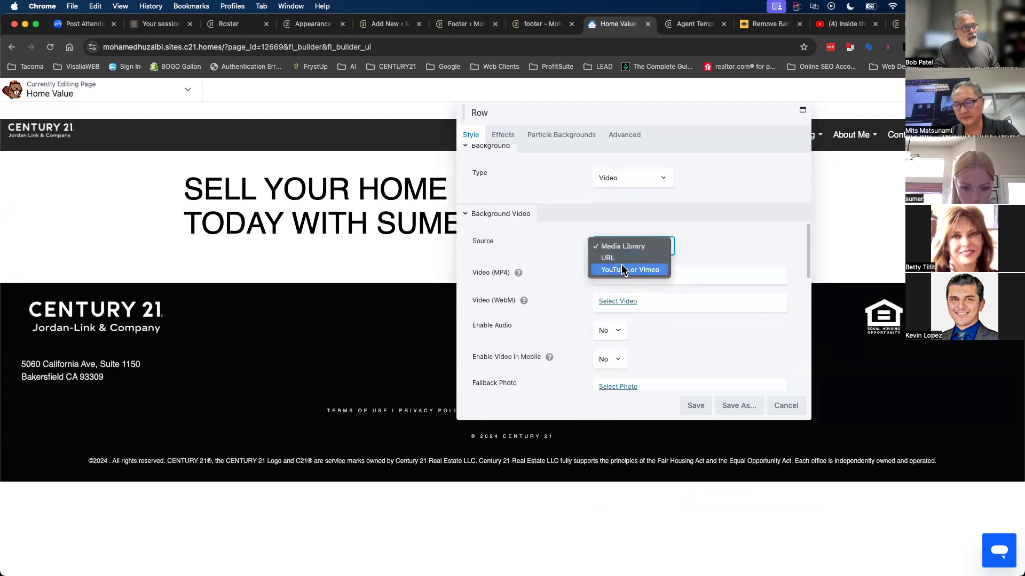
{"action": "left_click", "coordinate": [622, 267]}
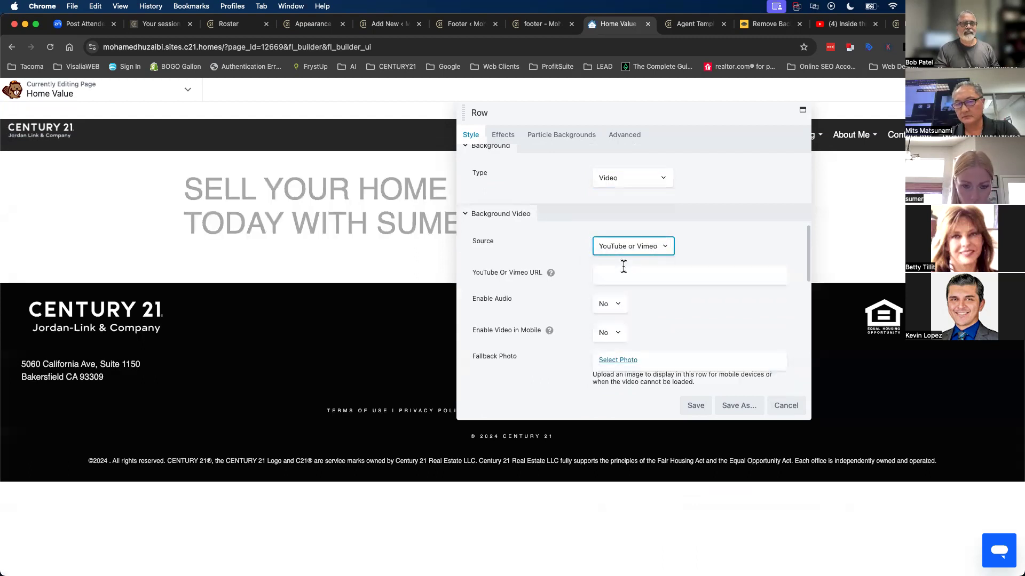
{"action": "left_click", "coordinate": [833, 28]}
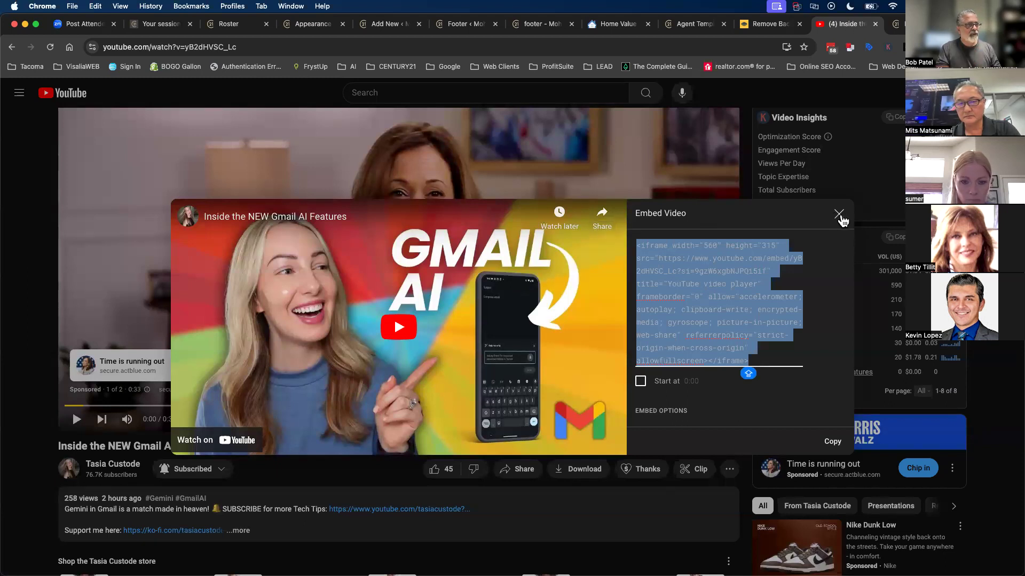
- Copy the share link of the 'Inside the NEW Gmail AI Features' YouTube video
{"action": "left_click", "coordinate": [839, 215]}
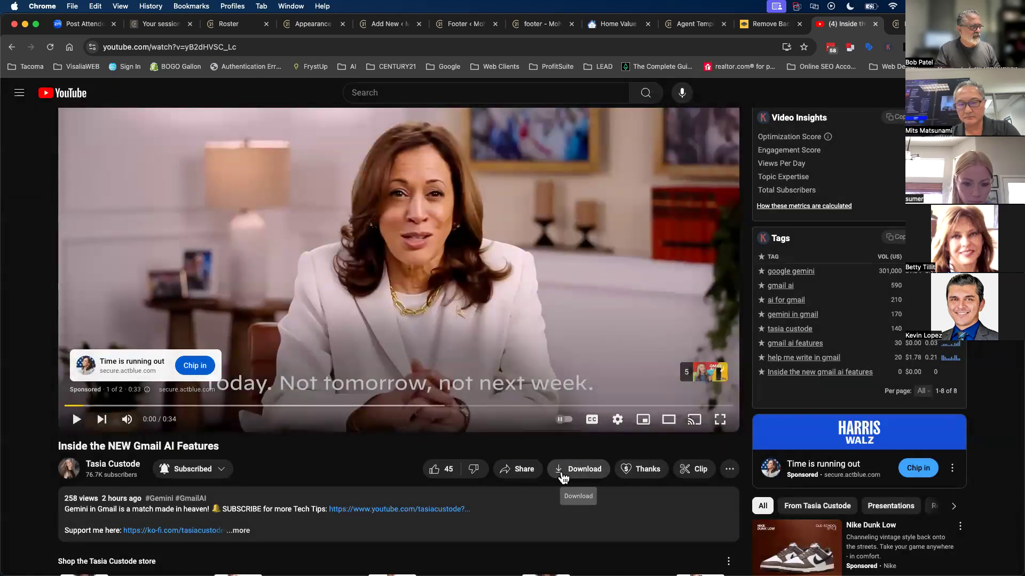
{"action": "left_click", "coordinate": [531, 469]}
{"action": "left_click", "coordinate": [614, 386]}
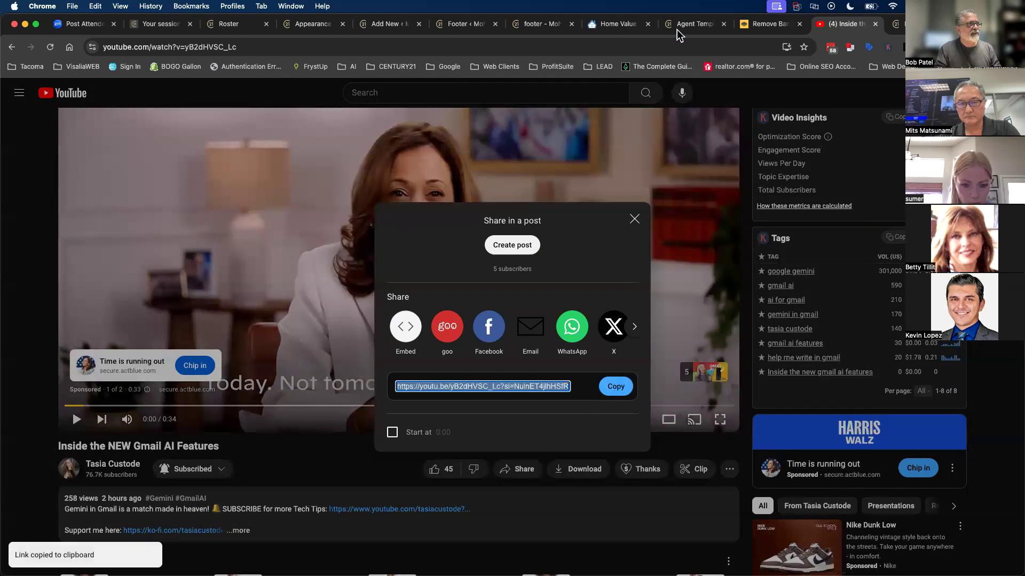
{"action": "left_click", "coordinate": [614, 25]}
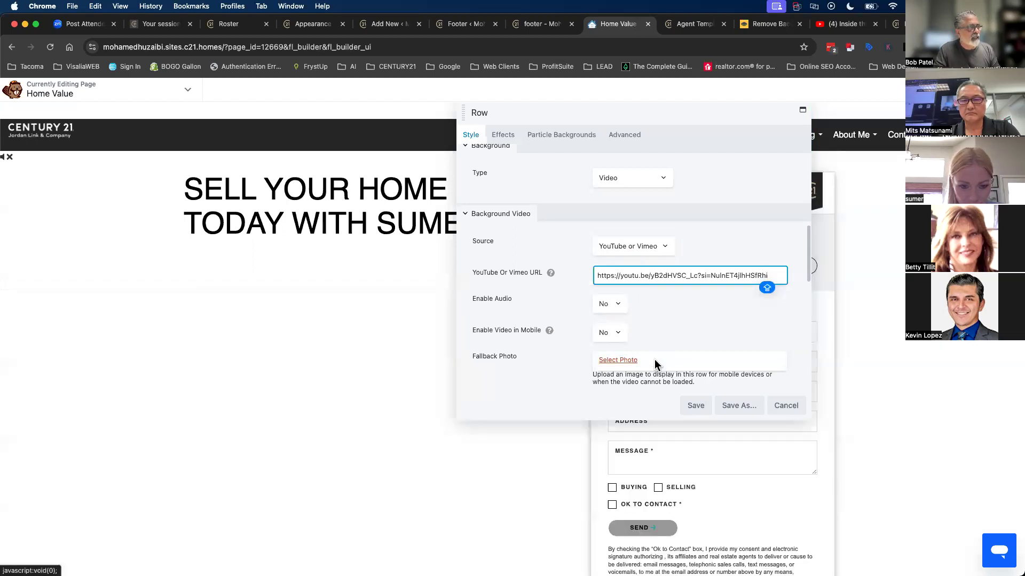
- Set the heading row's Height to Full Height behind the video background
{"action": "scroll", "coordinate": [654, 360], "scroll_direction": "up", "scroll_amount": 8}
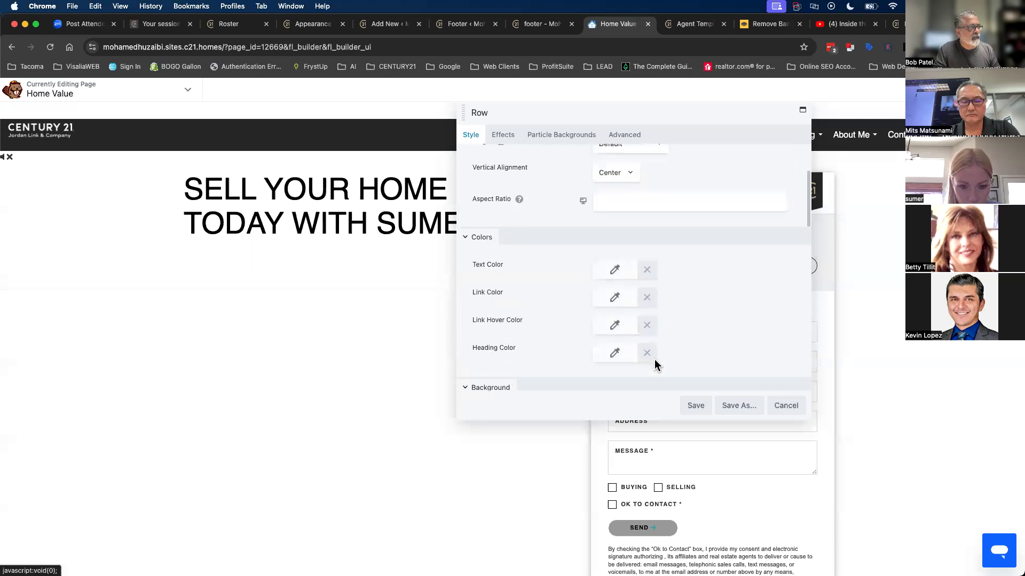
{"action": "scroll", "coordinate": [654, 360], "scroll_direction": "down", "scroll_amount": 5}
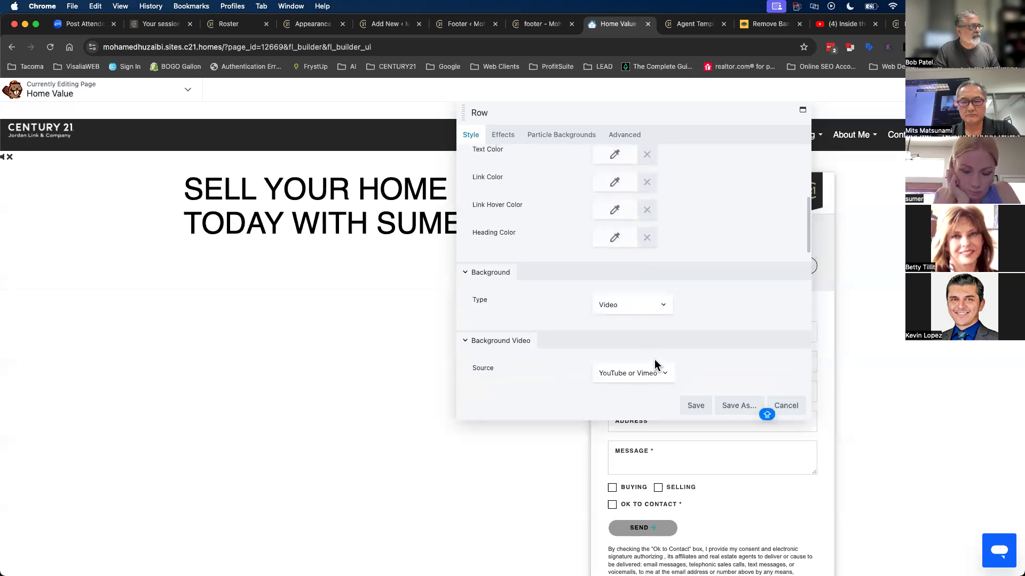
{"action": "scroll", "coordinate": [654, 359], "scroll_direction": "up", "scroll_amount": 5}
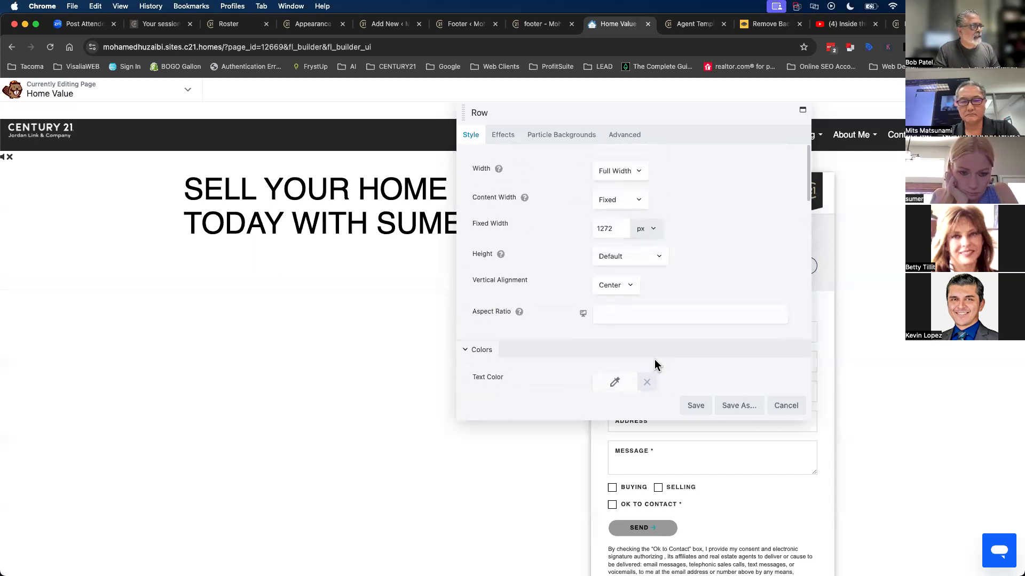
{"action": "left_click", "coordinate": [611, 256]}
{"action": "left_click", "coordinate": [609, 267]}
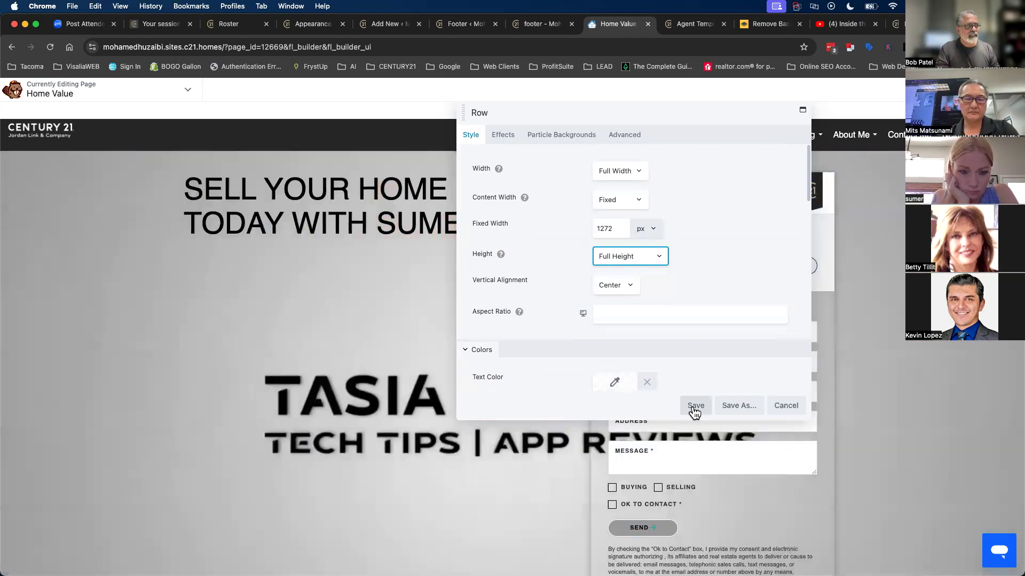
{"action": "scroll", "coordinate": [620, 312], "scroll_direction": "down", "scroll_amount": 15}
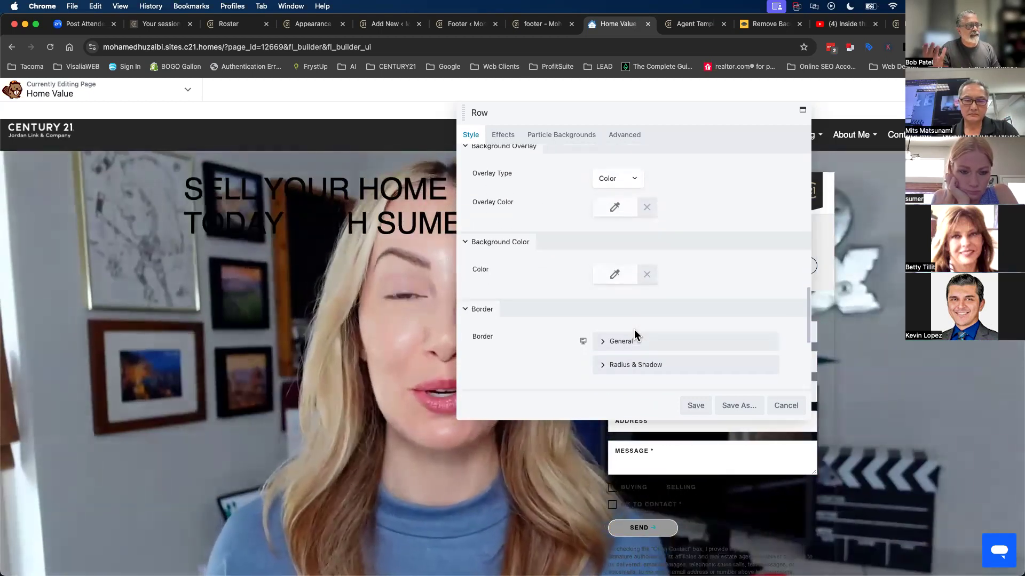
{"action": "scroll", "coordinate": [634, 330], "scroll_direction": "down", "scroll_amount": 4}
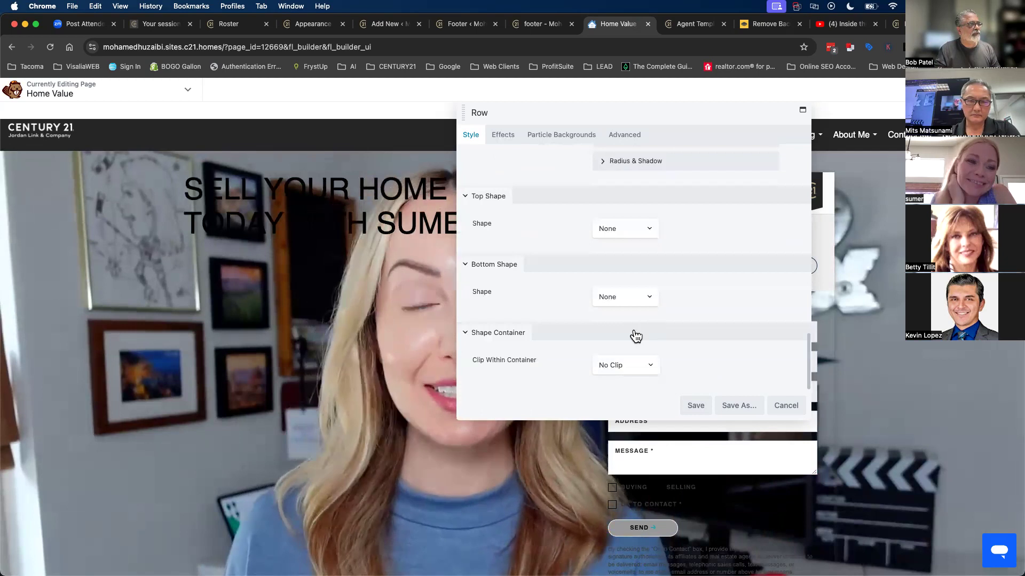
{"action": "scroll", "coordinate": [540, 318], "scroll_direction": "up", "scroll_amount": 8}
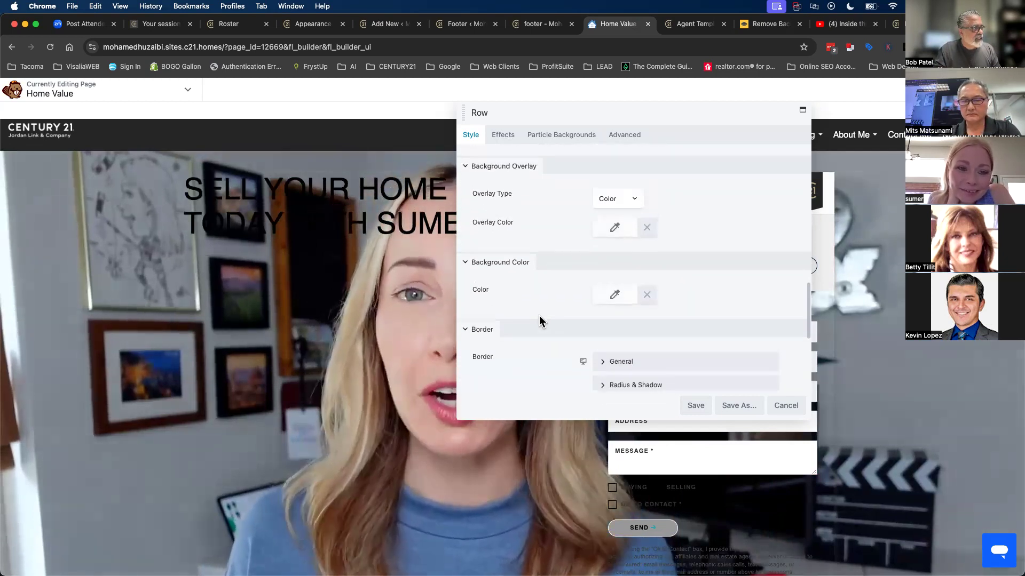
{"action": "scroll", "coordinate": [539, 319], "scroll_direction": "up", "scroll_amount": 1}
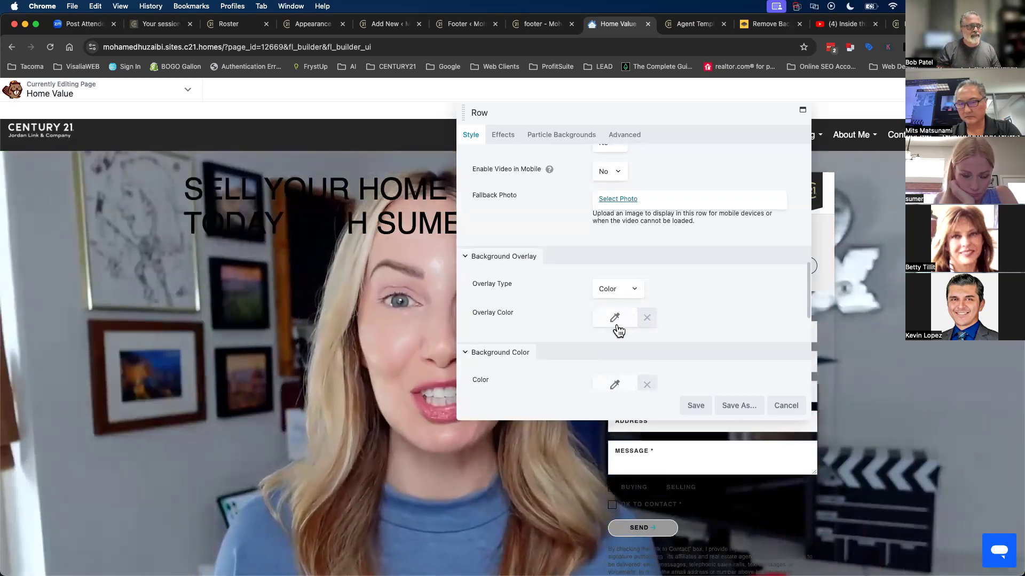
- Give the hero row's video background a solid black overlay at about 0.64 opacity and save
{"action": "left_click", "coordinate": [606, 290]}
{"action": "left_click", "coordinate": [609, 290]}
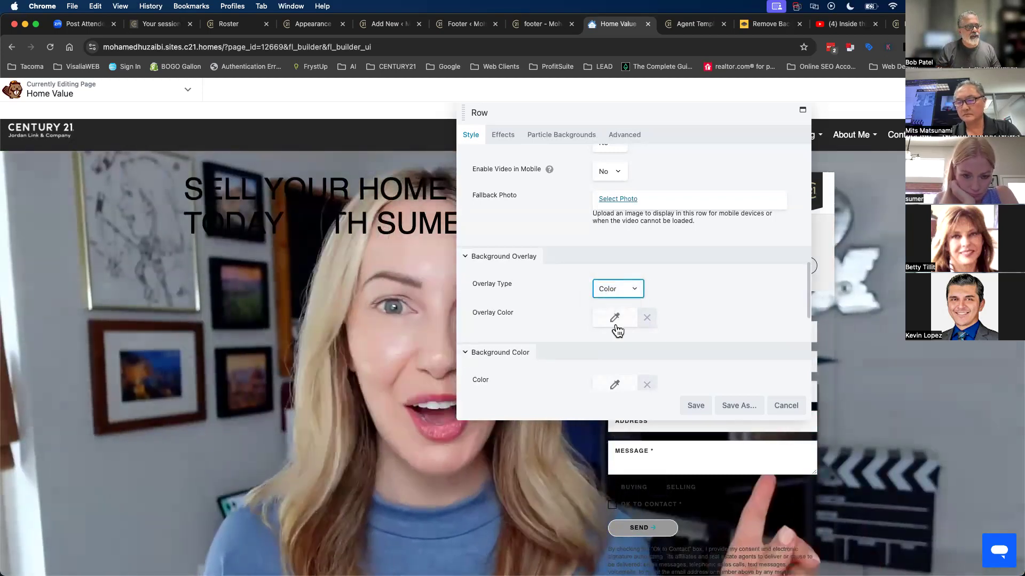
{"action": "left_click", "coordinate": [615, 320]}
{"action": "left_click_drag", "start_coordinate": [616, 355], "coordinate": [590, 475]}
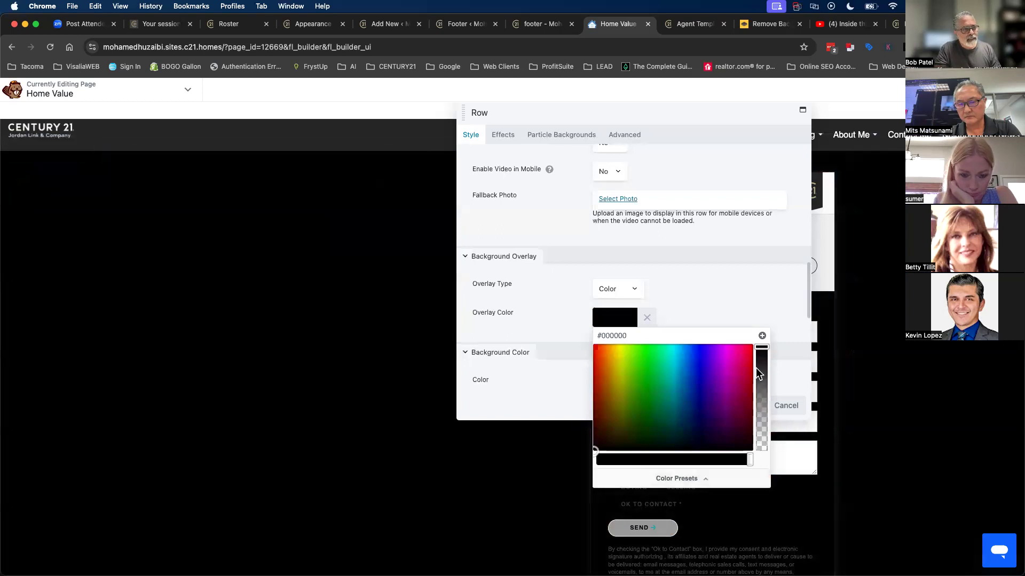
{"action": "left_click_drag", "start_coordinate": [762, 361], "coordinate": [767, 396]}
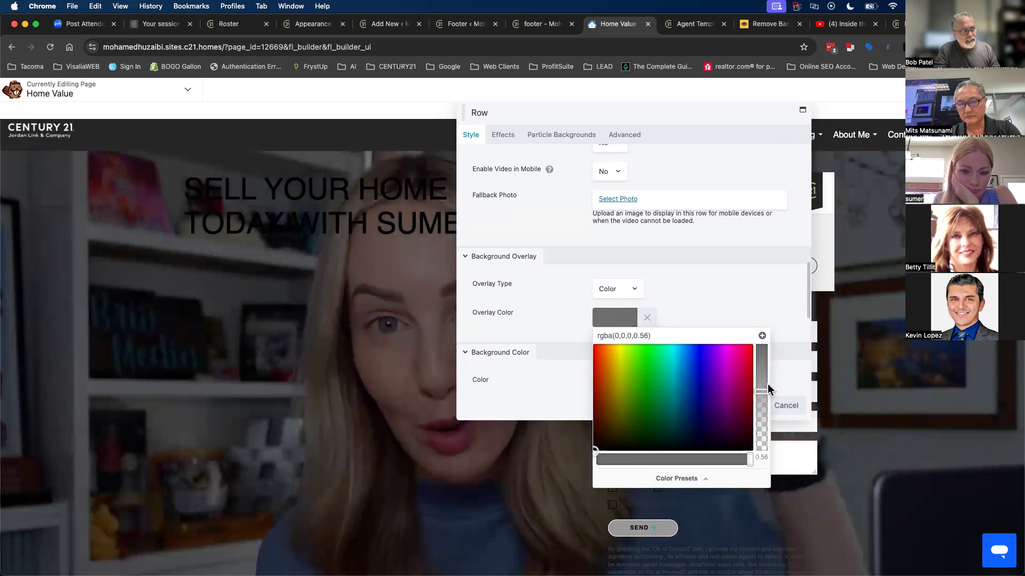
{"action": "mouse_move", "coordinate": [766, 398]}
{"action": "left_mouse_down"}
{"action": "mouse_move", "coordinate": [757, 404]}
{"action": "mouse_move", "coordinate": [761, 383]}
{"action": "left_mouse_up"}
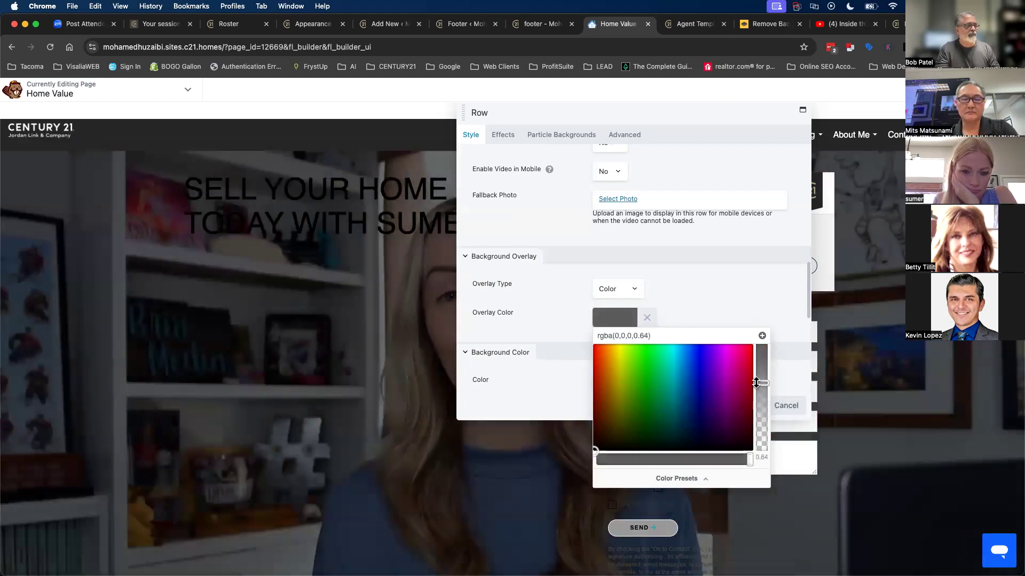
{"action": "left_click", "coordinate": [515, 403]}
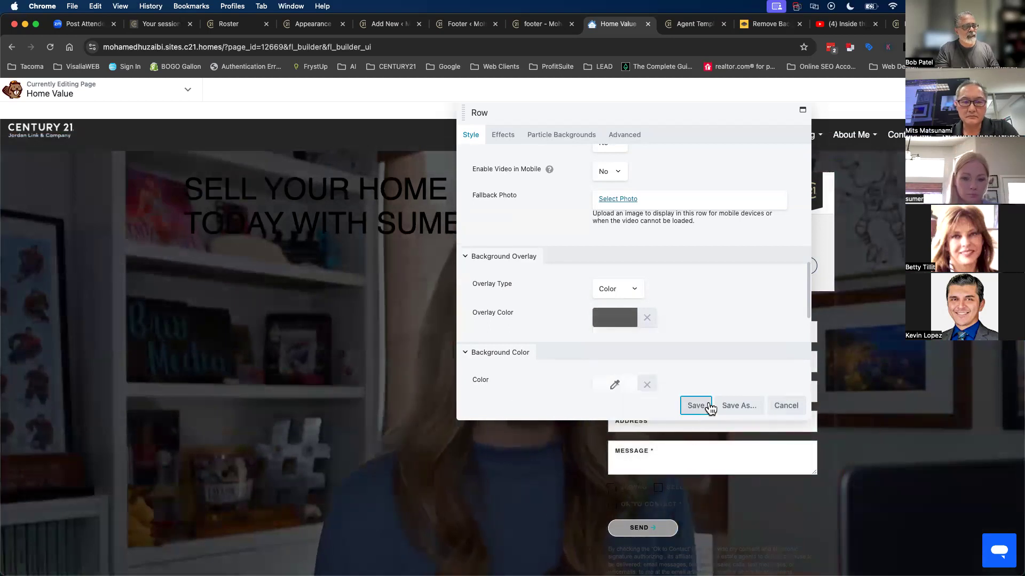
{"action": "left_click", "coordinate": [704, 406]}
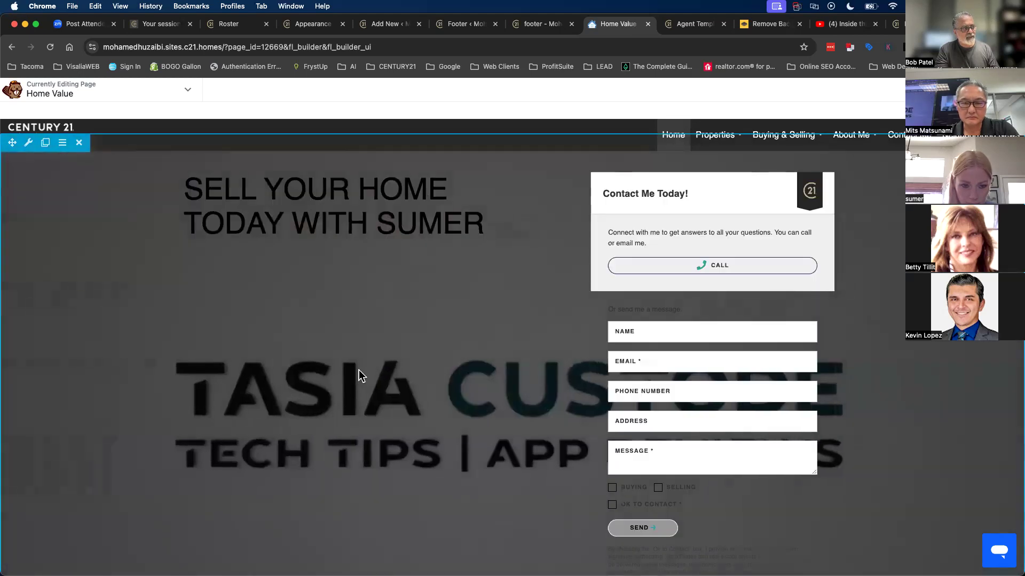
- Change the SELL YOUR HOME TODAY WITH SUMER heading colour from black to white (#ffffff) and save
{"action": "left_click", "coordinate": [302, 223]}
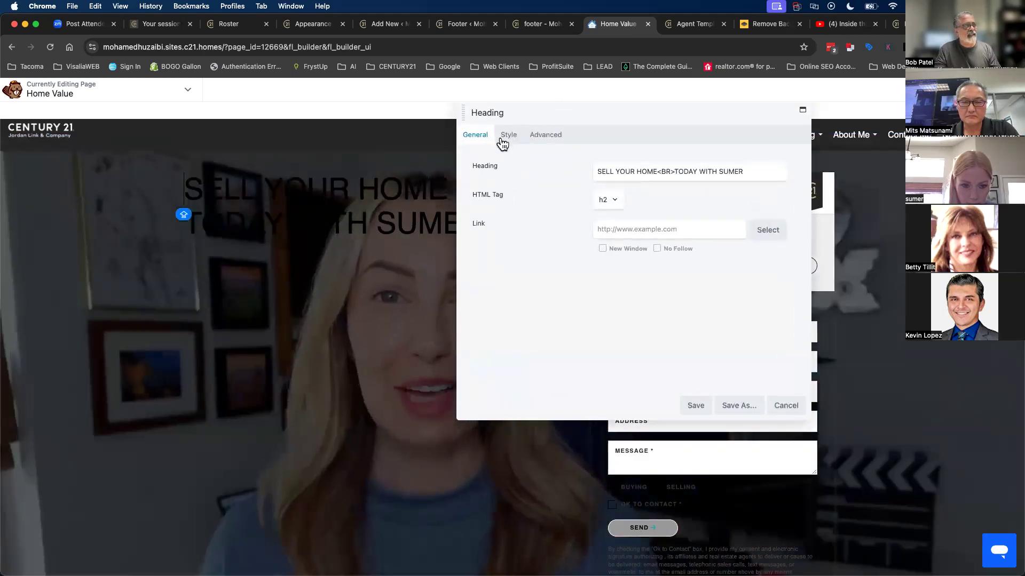
{"action": "left_click", "coordinate": [508, 140]}
{"action": "left_click", "coordinate": [612, 170]}
{"action": "left_click", "coordinate": [647, 171]}
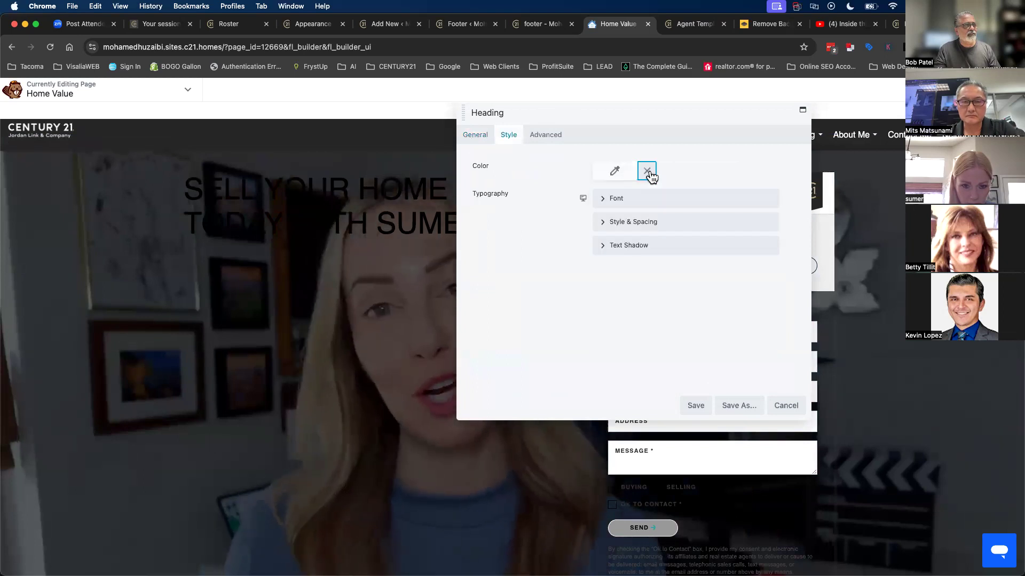
{"action": "left_click", "coordinate": [605, 176]}
{"action": "left_click", "coordinate": [599, 313]}
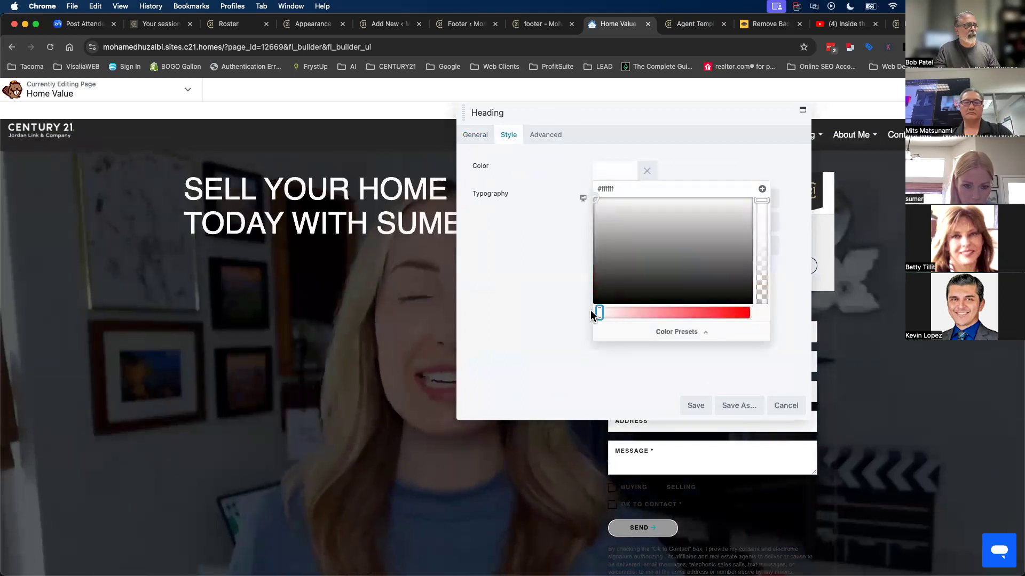
{"action": "left_click", "coordinate": [695, 406]}
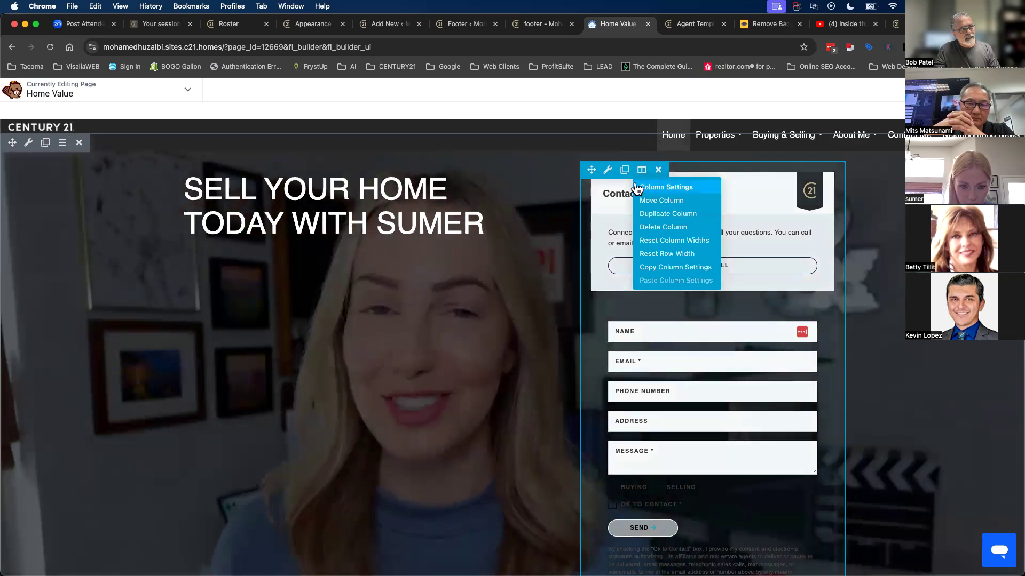
- Look through the contact form widget's advanced settings, then close them without changes
{"action": "mouse_move", "coordinate": [605, 175]}
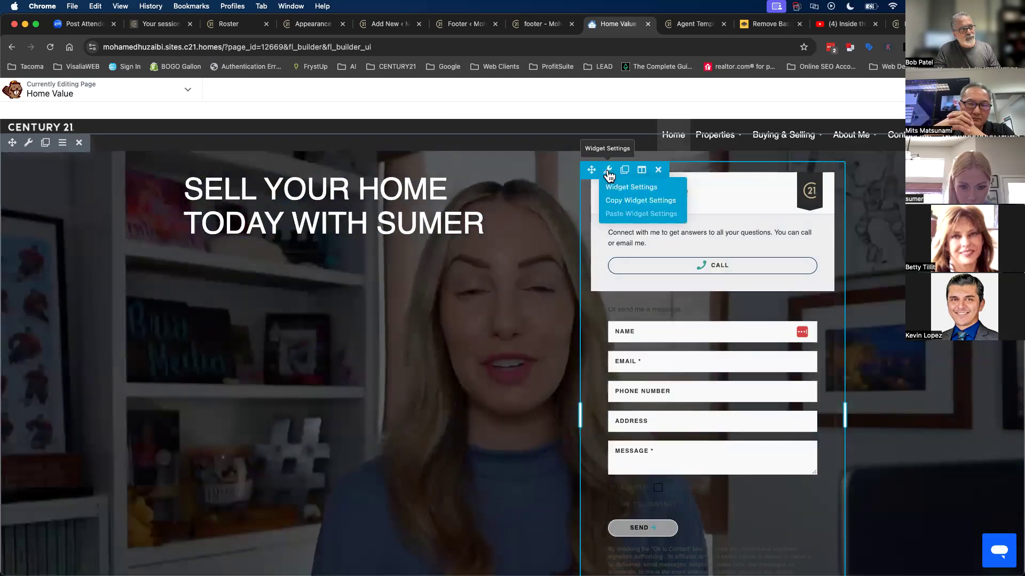
{"action": "left_click", "coordinate": [607, 176]}
{"action": "left_click", "coordinate": [516, 135]}
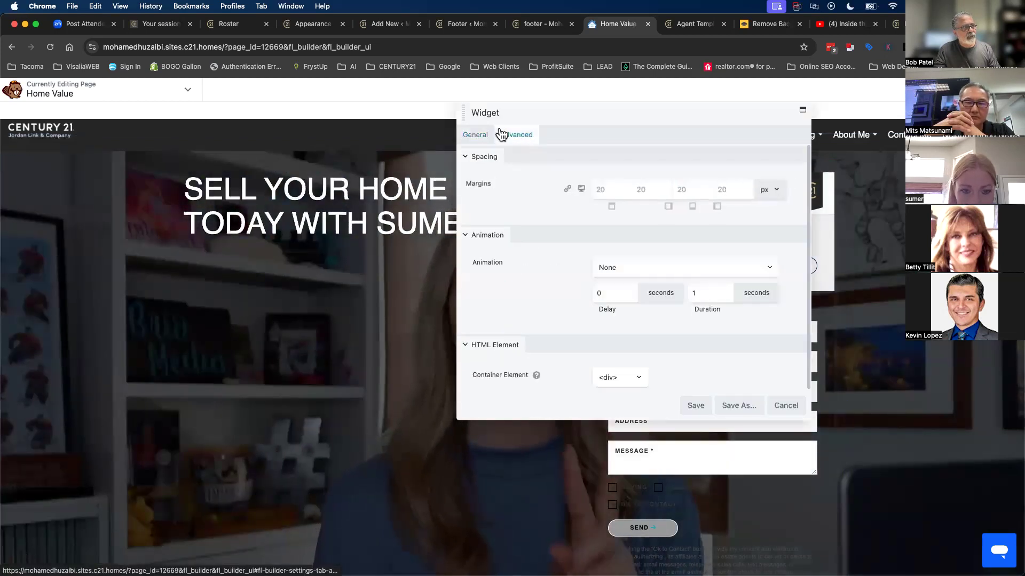
{"action": "scroll", "coordinate": [546, 320], "scroll_direction": "down", "scroll_amount": 5}
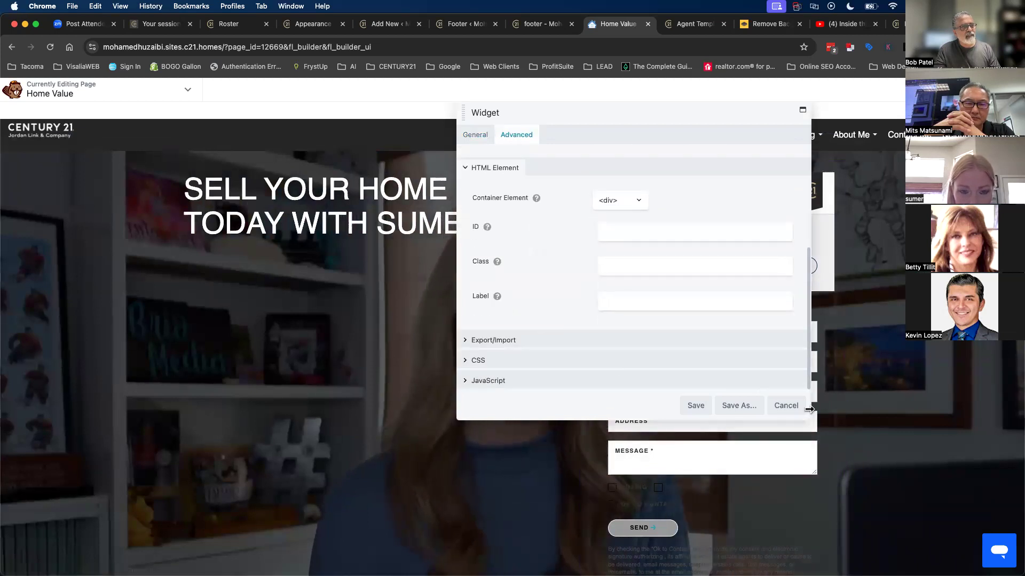
{"action": "left_click", "coordinate": [786, 405]}
- Set the contact form column's background type to Color with white #ffffff, and save
{"action": "mouse_move", "coordinate": [642, 170]}
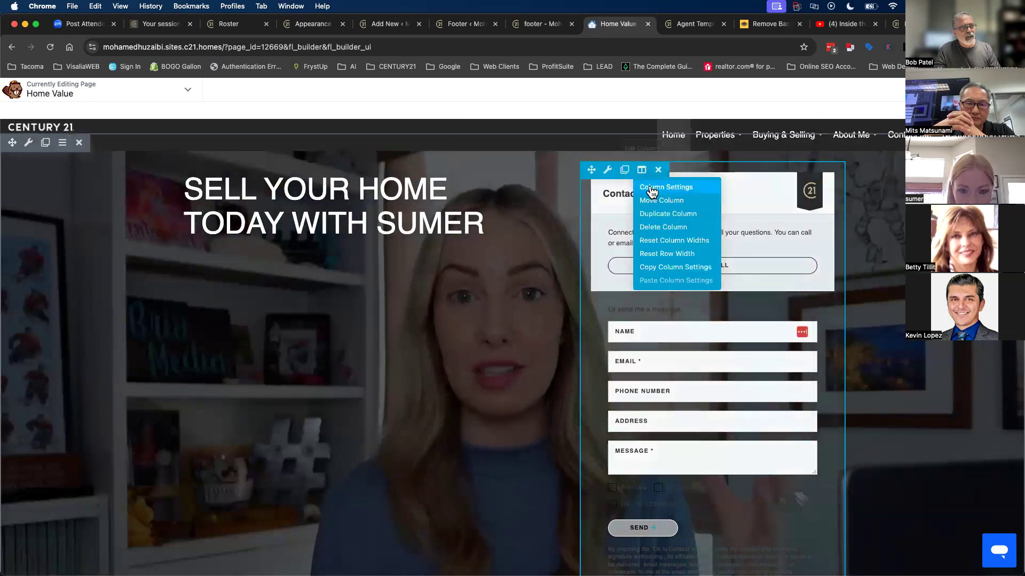
{"action": "left_click", "coordinate": [654, 186]}
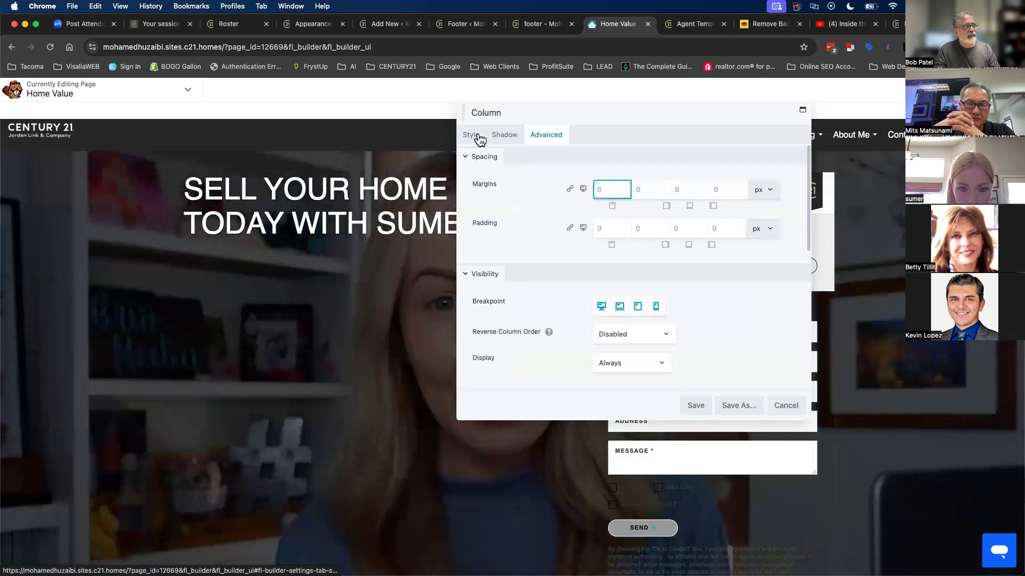
{"action": "left_click", "coordinate": [472, 135]}
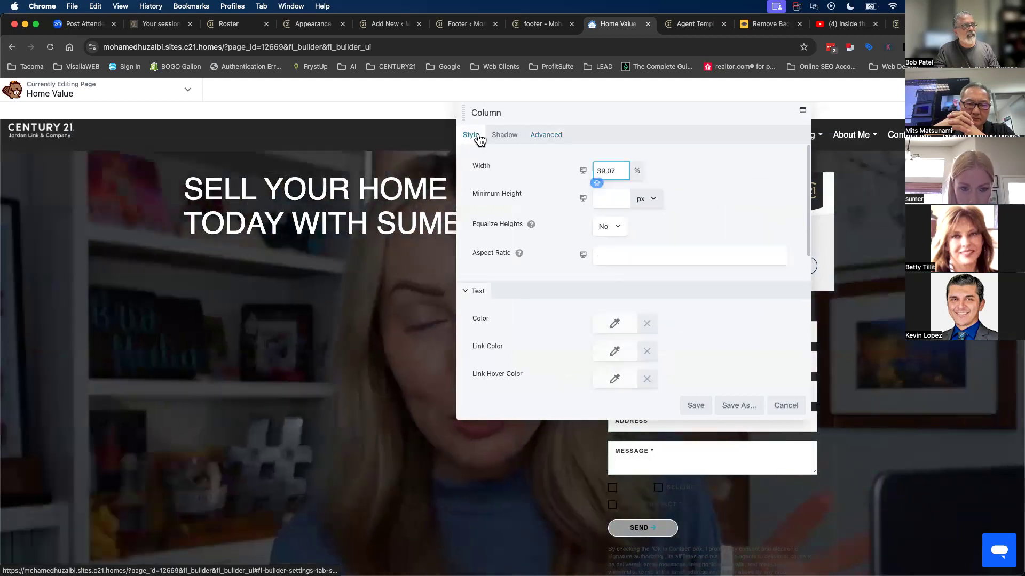
{"action": "left_click", "coordinate": [614, 324]}
{"action": "left_click", "coordinate": [564, 322]}
{"action": "scroll", "coordinate": [564, 334], "scroll_direction": "down", "scroll_amount": 1}
{"action": "scroll", "coordinate": [565, 328], "scroll_direction": "down", "scroll_amount": 5}
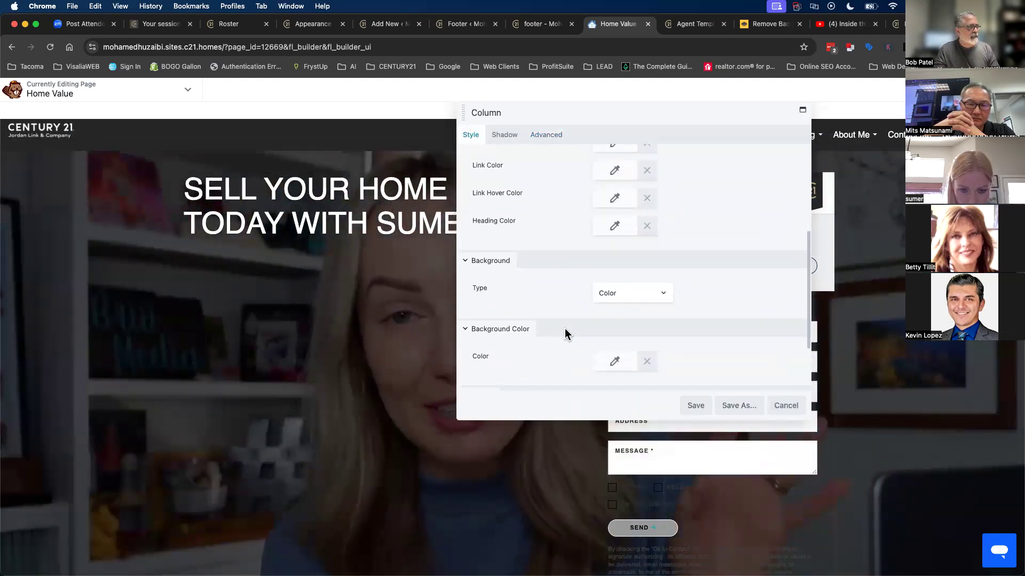
{"action": "left_click", "coordinate": [612, 268]}
{"action": "left_click", "coordinate": [611, 267]}
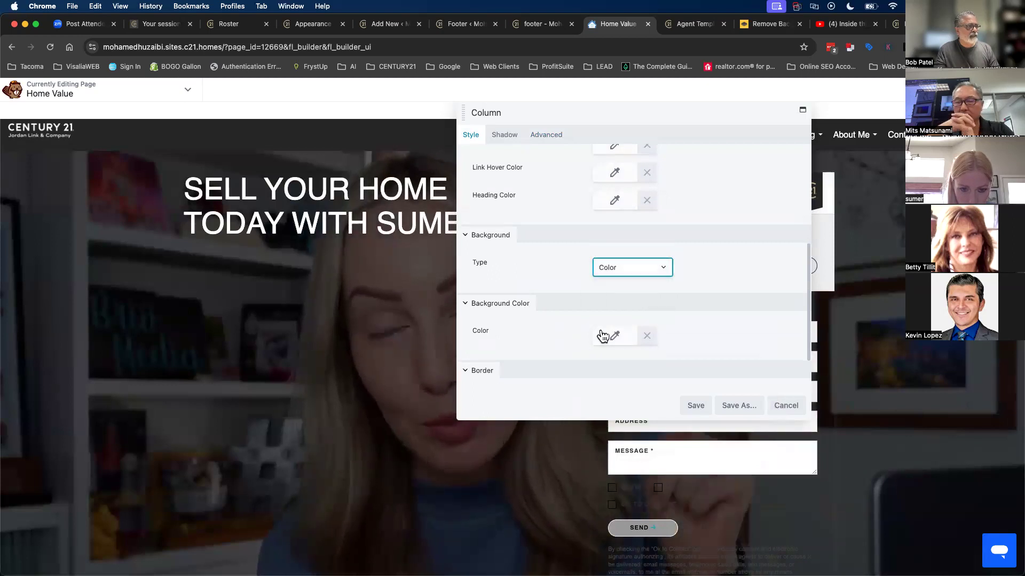
{"action": "left_click", "coordinate": [614, 335]}
{"action": "left_click_drag", "start_coordinate": [611, 476], "coordinate": [587, 477]}
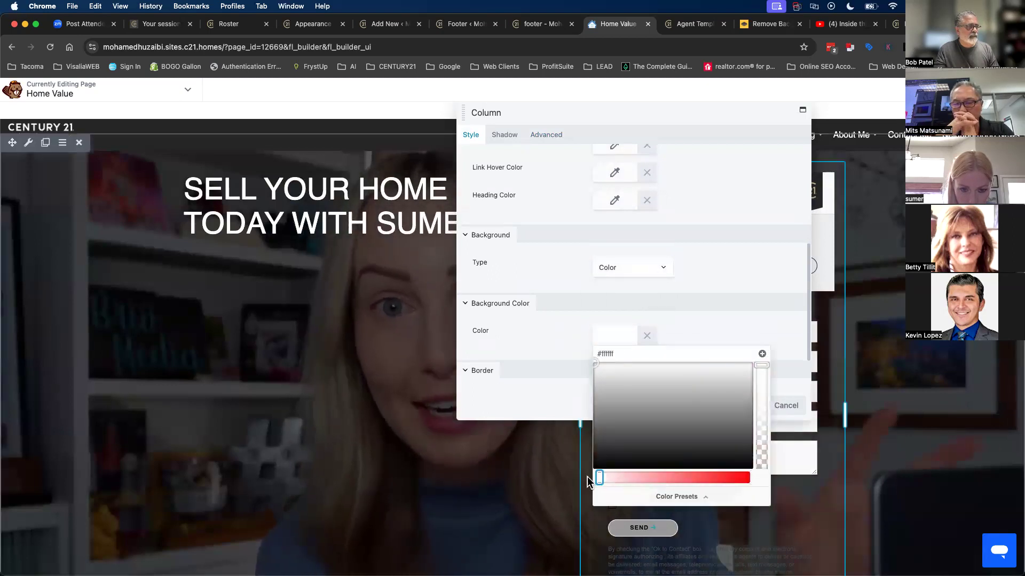
{"action": "left_click", "coordinate": [540, 395]}
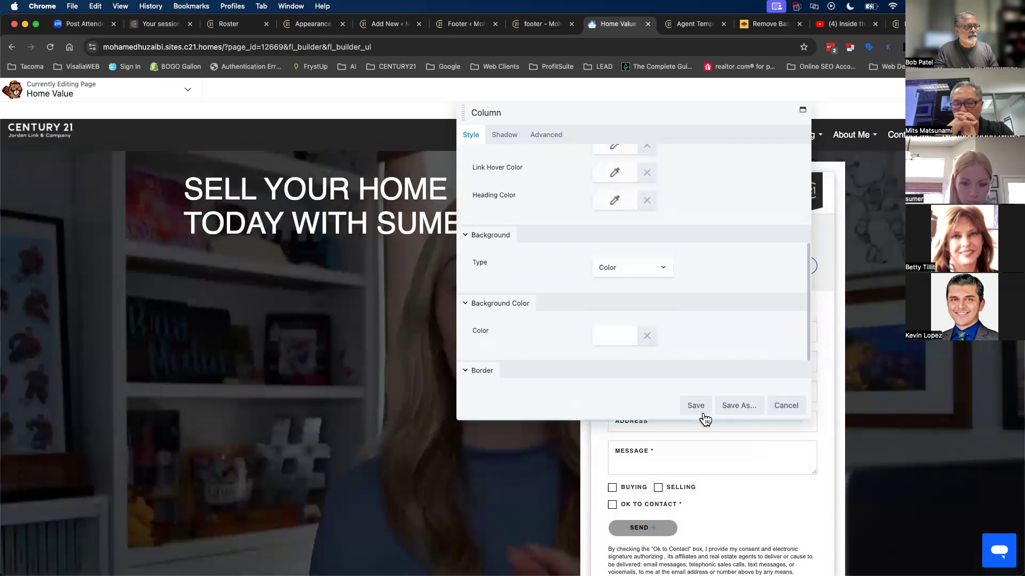
{"action": "left_click", "coordinate": [695, 405]}
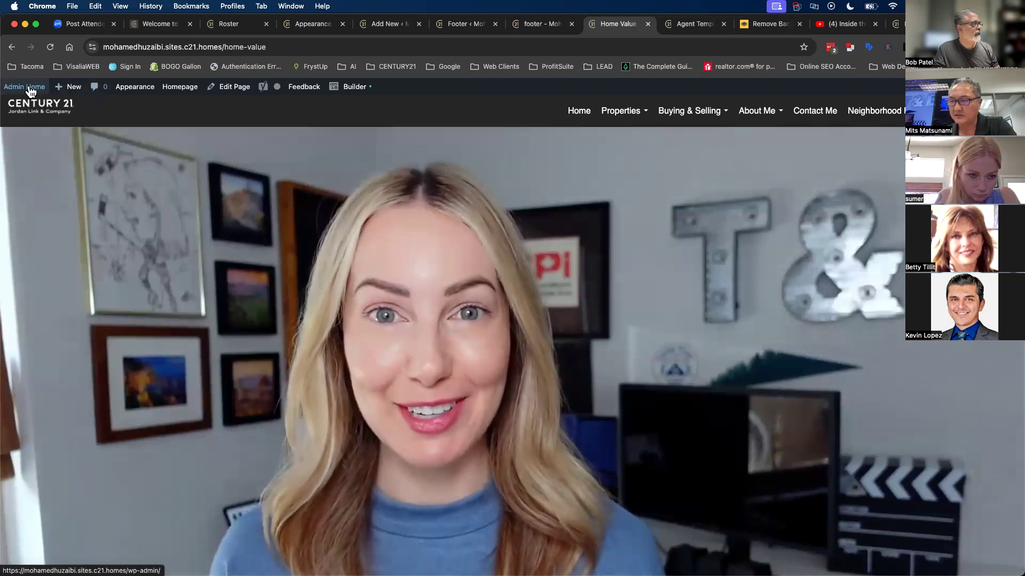
- Go from the live Home Value page to the Agent Website Admin Tool dashboard via Admin Home
{"action": "left_click", "coordinate": [30, 92]}
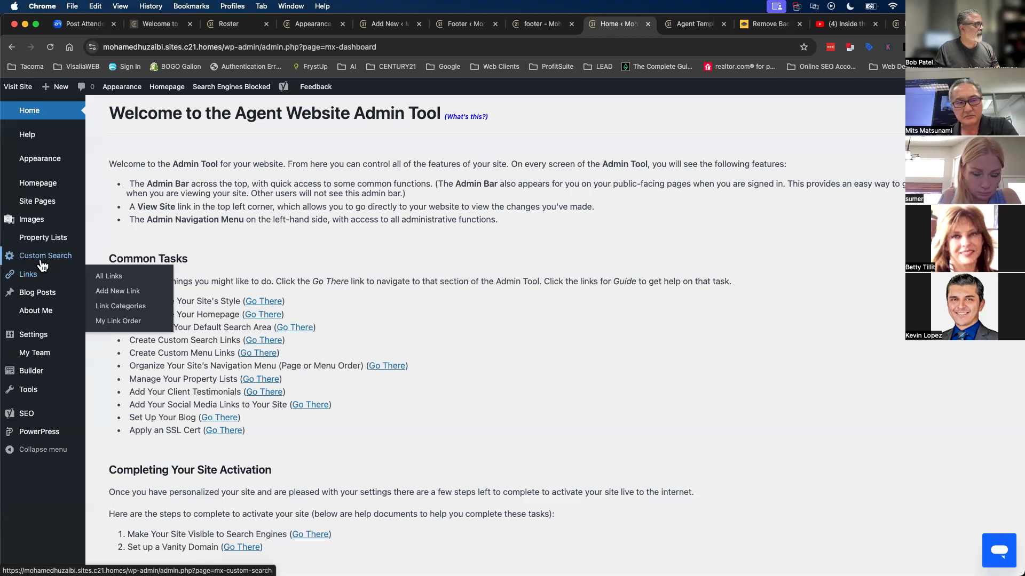
- Delete the Home Value page from the All Pages list
{"action": "mouse_move", "coordinate": [38, 260]}
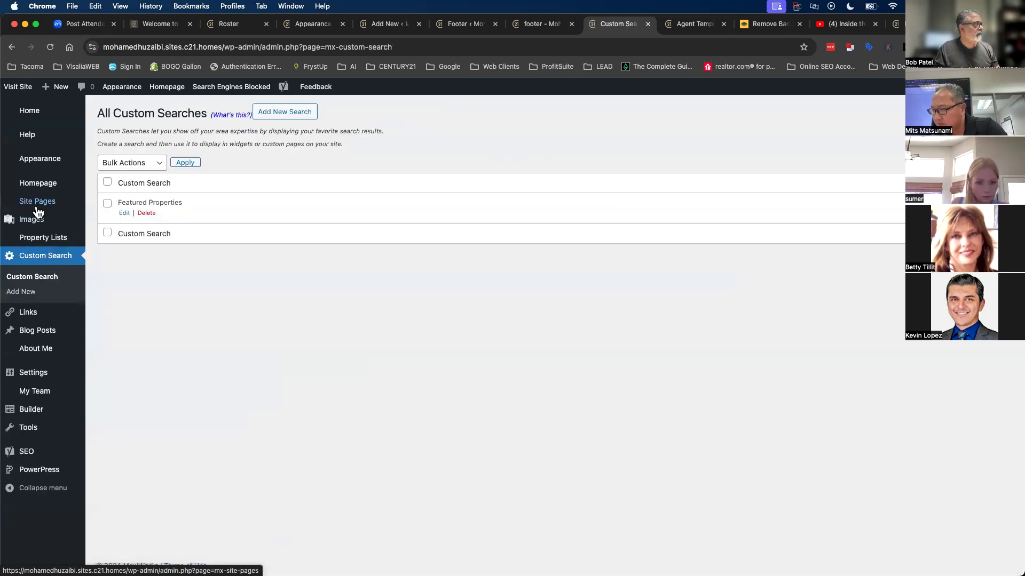
{"action": "mouse_move", "coordinate": [36, 207]}
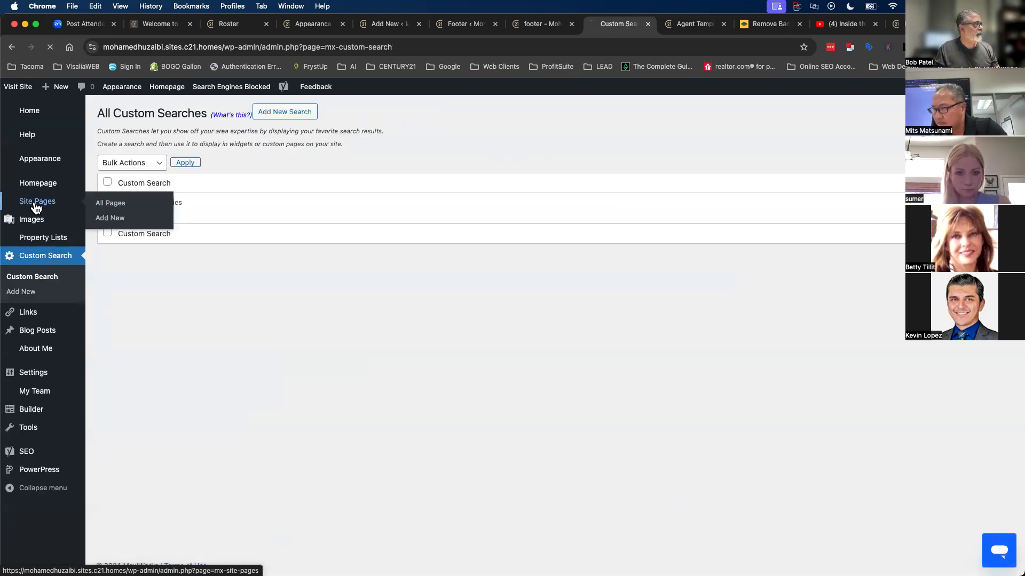
{"action": "scroll", "coordinate": [386, 389], "scroll_direction": "down", "scroll_amount": 6}
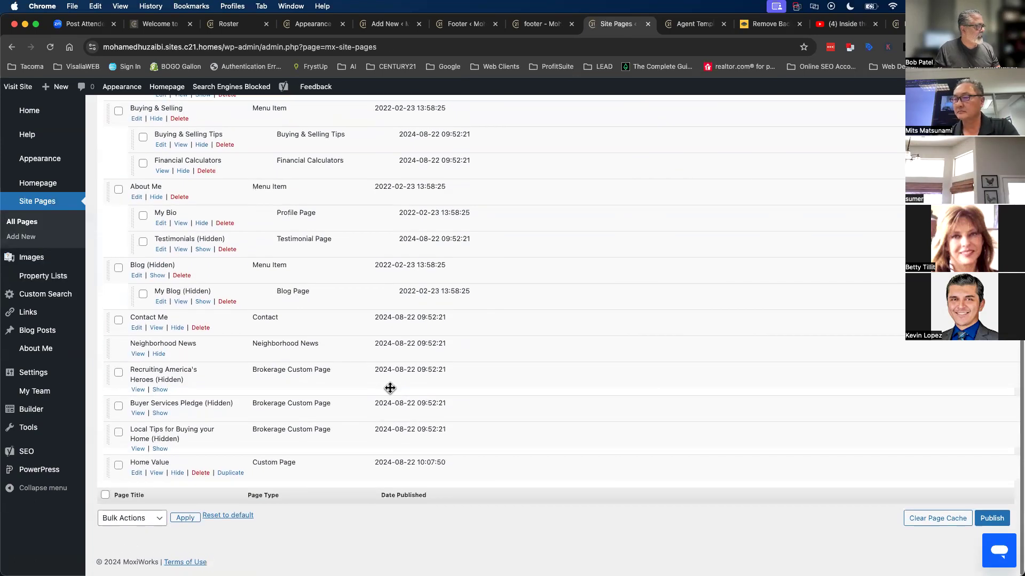
{"action": "left_click", "coordinate": [199, 477]}
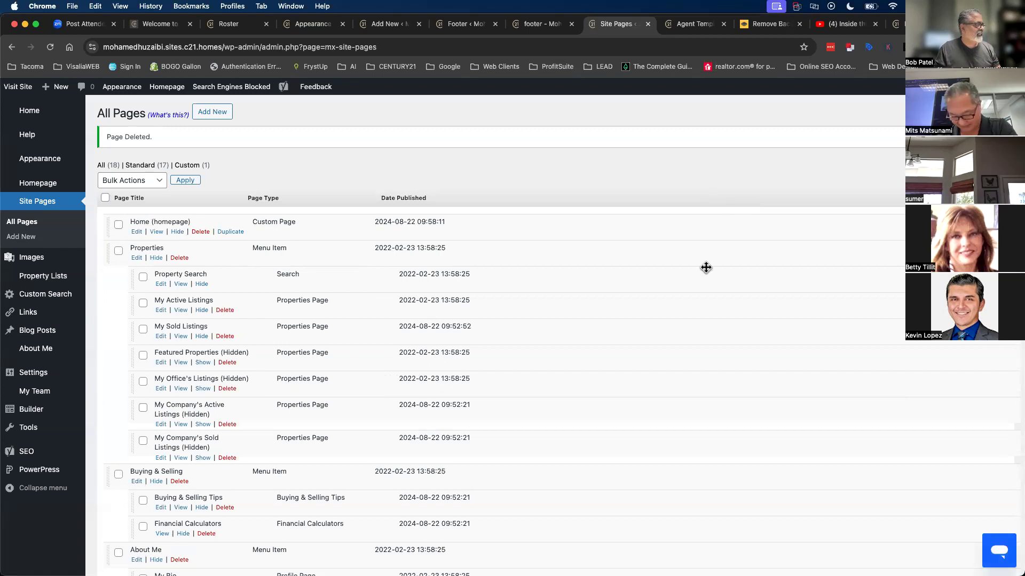
{"action": "scroll", "coordinate": [705, 268], "scroll_direction": "down", "scroll_amount": 10}
{"action": "scroll", "coordinate": [705, 268], "scroll_direction": "up", "scroll_amount": 10}
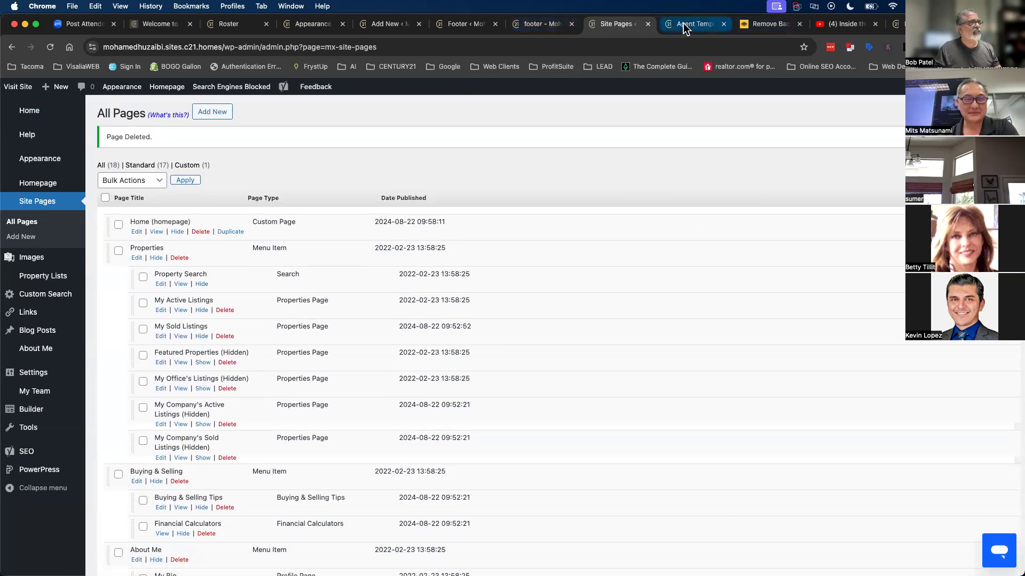
- Open the live agent site in a new tab with Visit Site
{"action": "left_click", "coordinate": [683, 23]}
{"action": "left_click", "coordinate": [608, 23]}
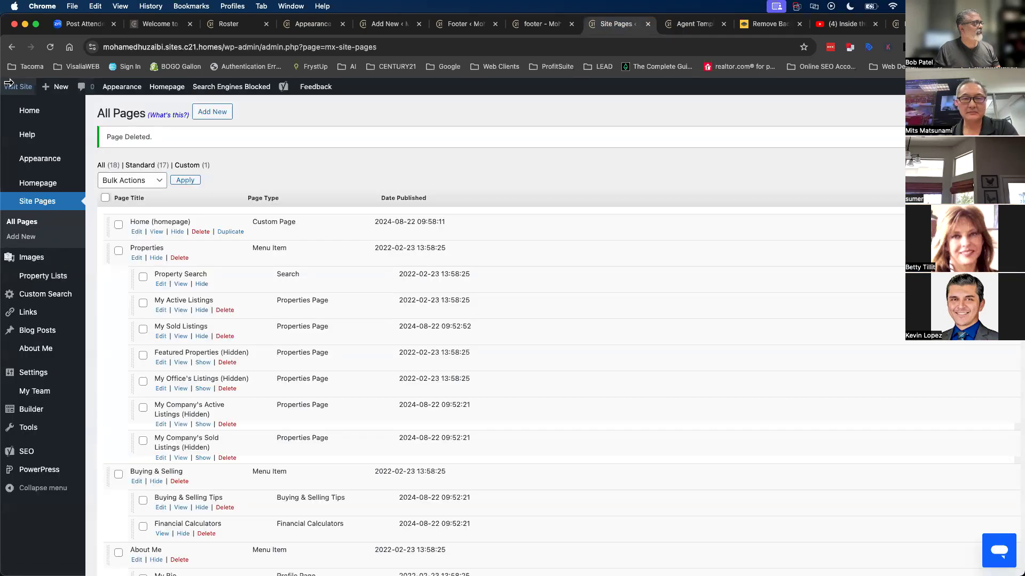
{"action": "left_click", "coordinate": [11, 85]}
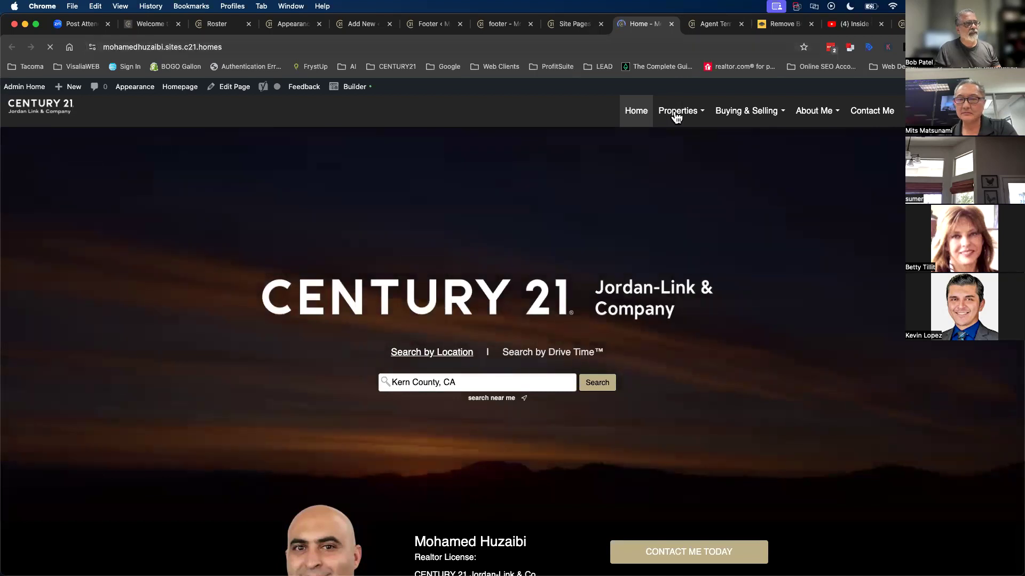
- On the property search page, replace Kern County with Los Ángeles, CA as the location
{"action": "mouse_move", "coordinate": [675, 116]}
{"action": "left_click", "coordinate": [675, 149]}
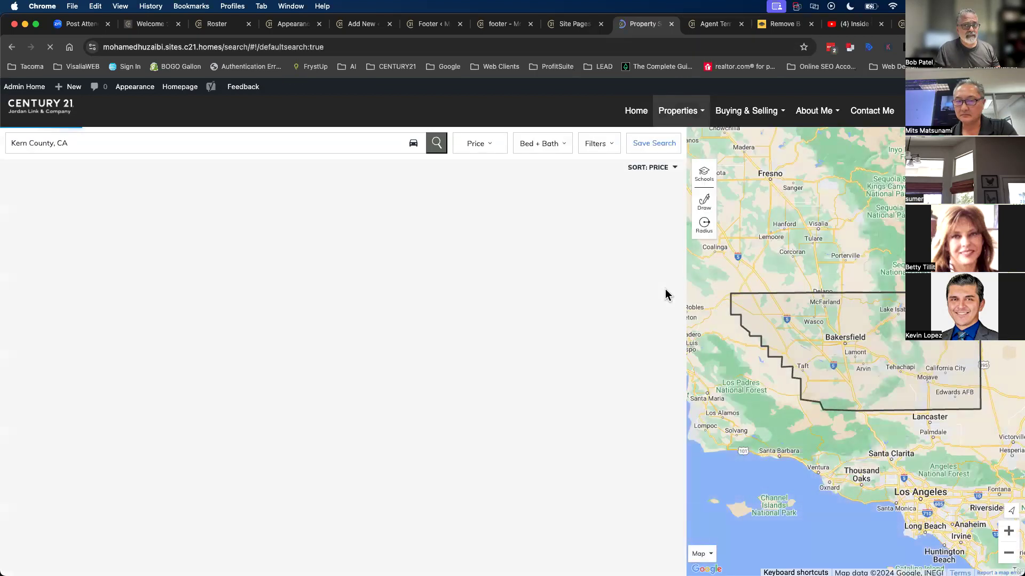
{"action": "left_click", "coordinate": [146, 144]}
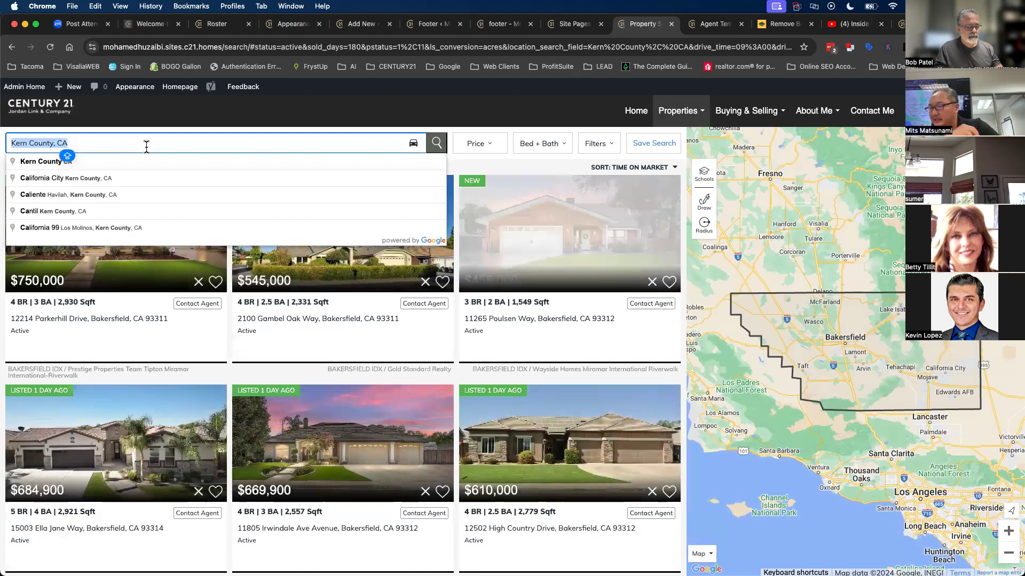
{"action": "key", "text": "BackSpace"}
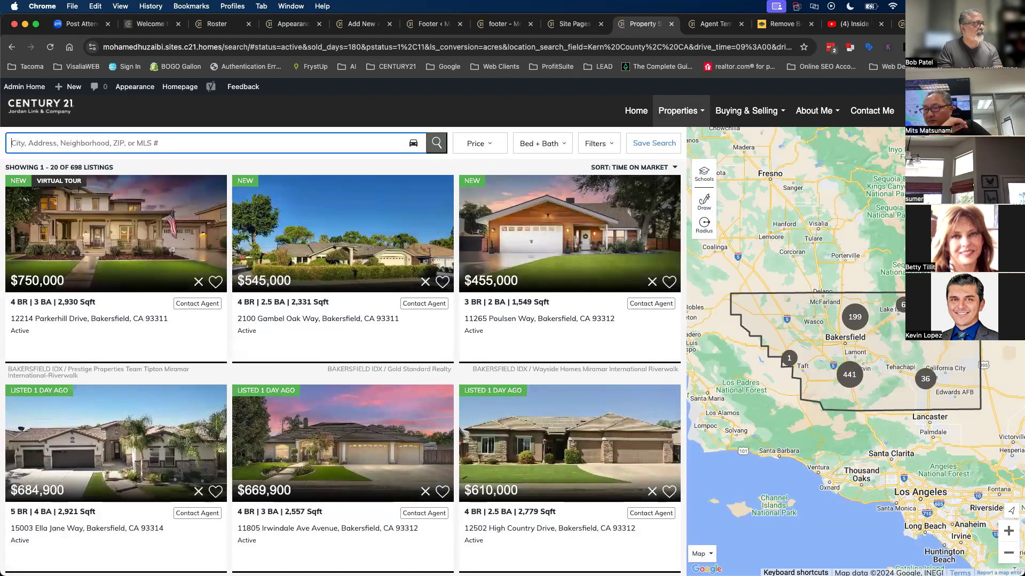
{"action": "type", "text": "LOS COUN"}
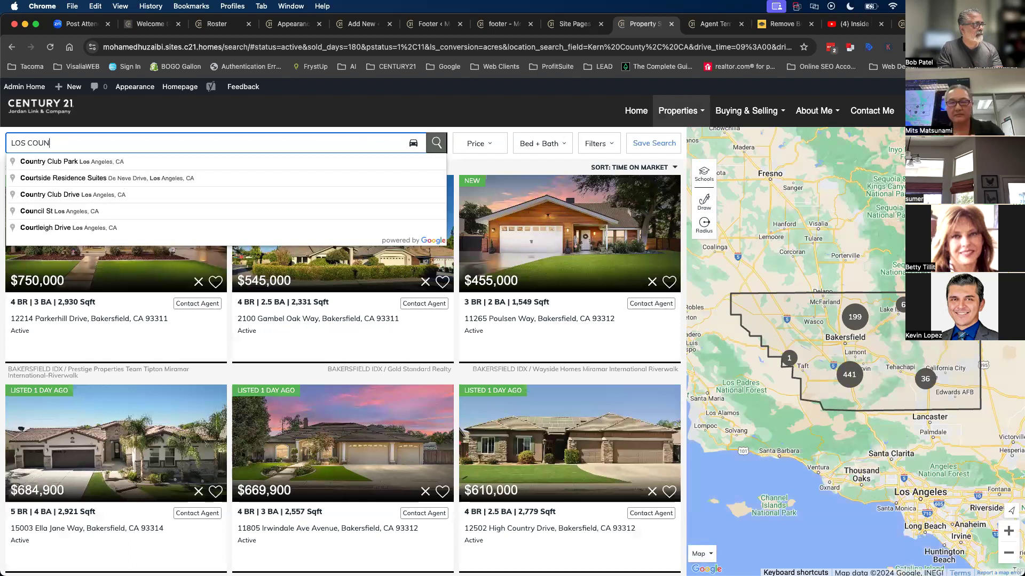
{"action": "type", "text": "TY"}
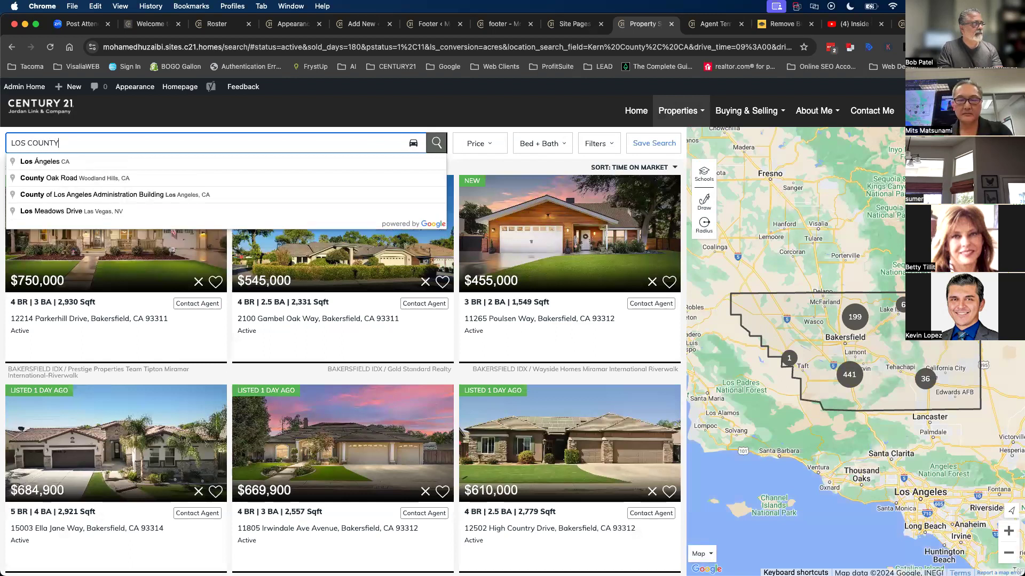
{"action": "left_click", "coordinate": [60, 162]}
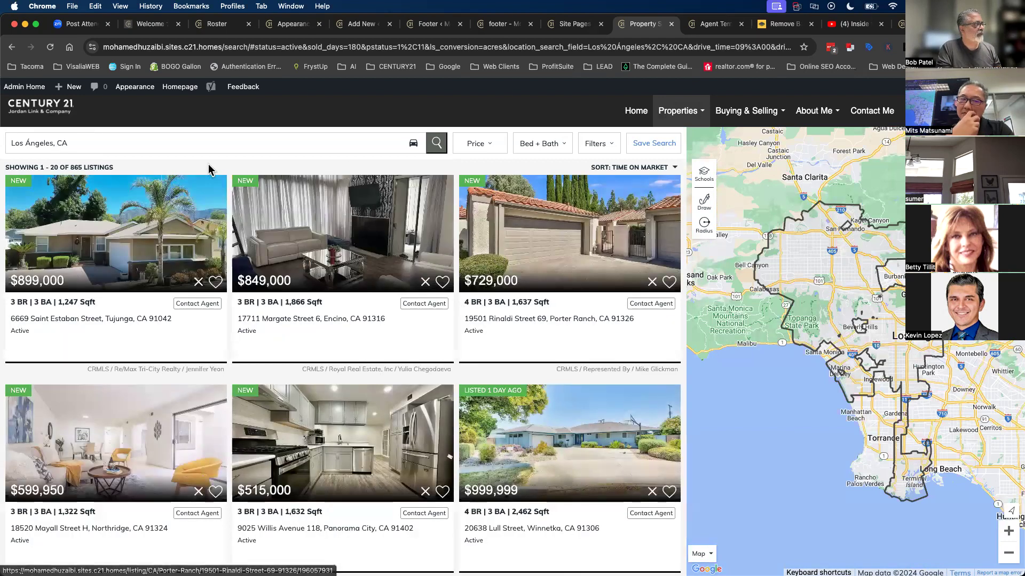
- Limit listings to $900,000–$2,000,000 and set 3+ beds and 2+ baths
{"action": "left_click", "coordinate": [492, 155]}
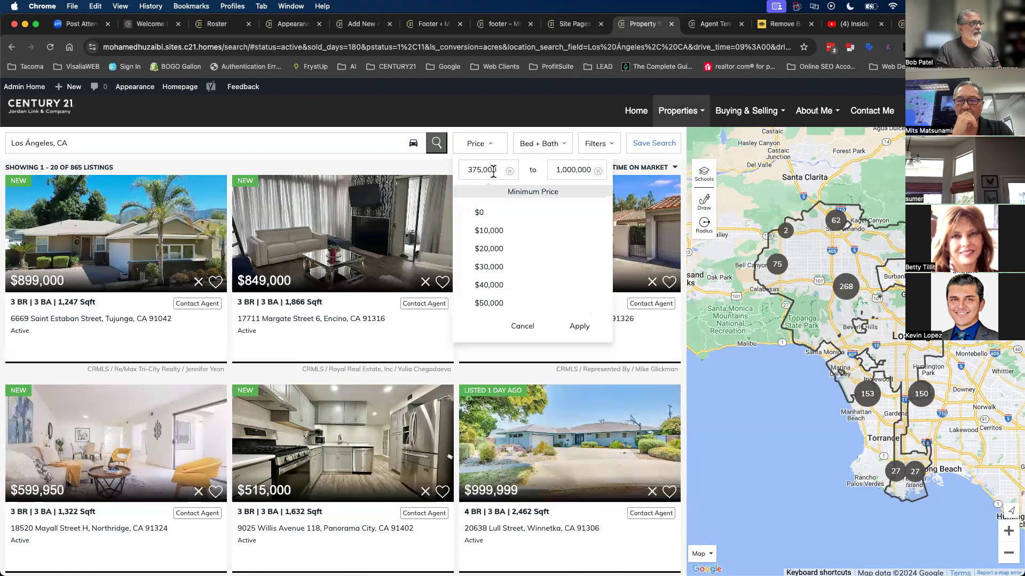
{"action": "scroll", "coordinate": [494, 274], "scroll_direction": "down", "scroll_amount": 8}
{"action": "scroll", "coordinate": [495, 299], "scroll_direction": "down", "scroll_amount": 7}
{"action": "scroll", "coordinate": [495, 298], "scroll_direction": "down", "scroll_amount": 1}
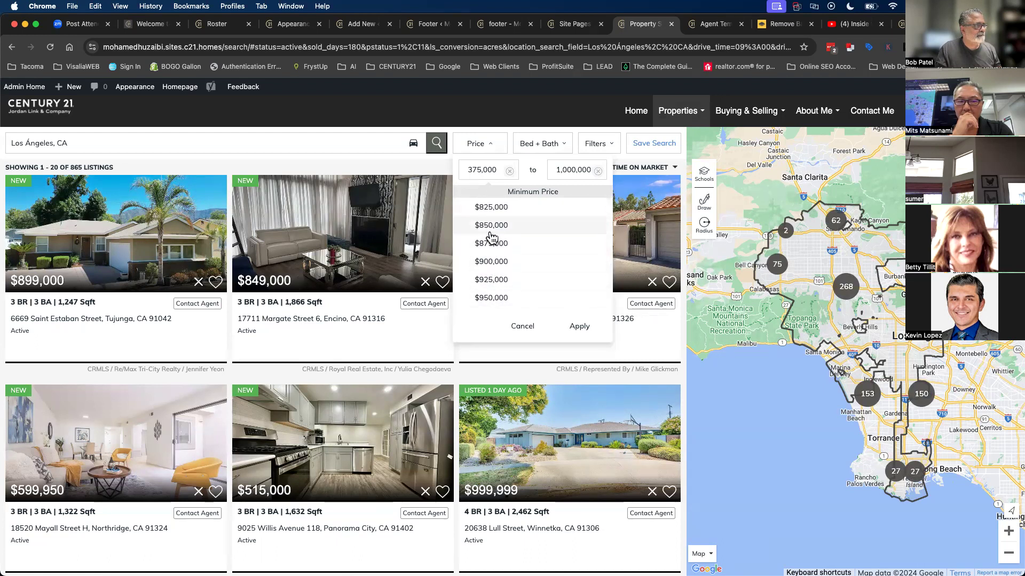
{"action": "left_click", "coordinate": [492, 261]}
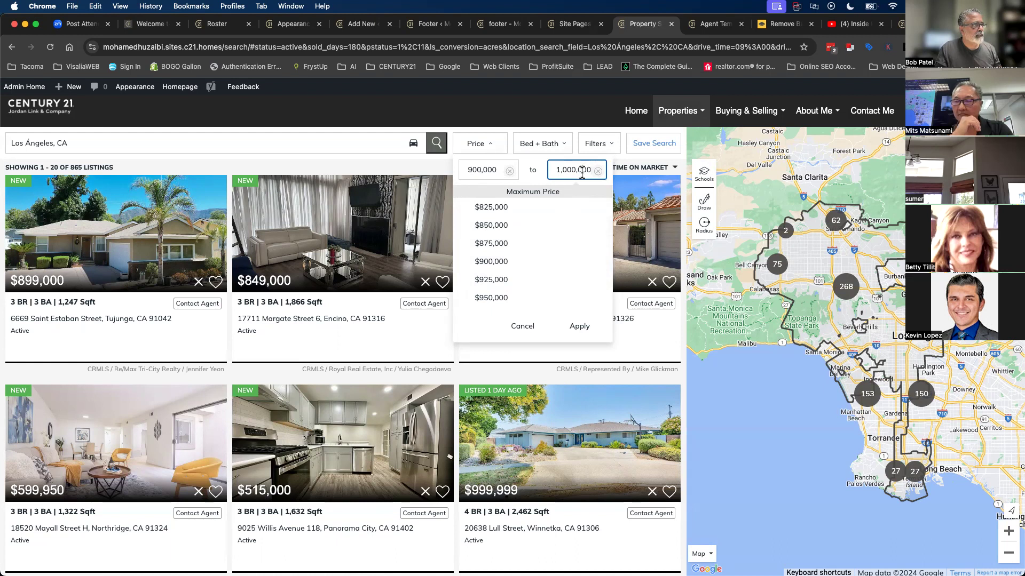
{"action": "scroll", "coordinate": [496, 270], "scroll_direction": "down", "scroll_amount": 5}
{"action": "scroll", "coordinate": [488, 251], "scroll_direction": "up", "scroll_amount": 3}
{"action": "left_click", "coordinate": [491, 243]}
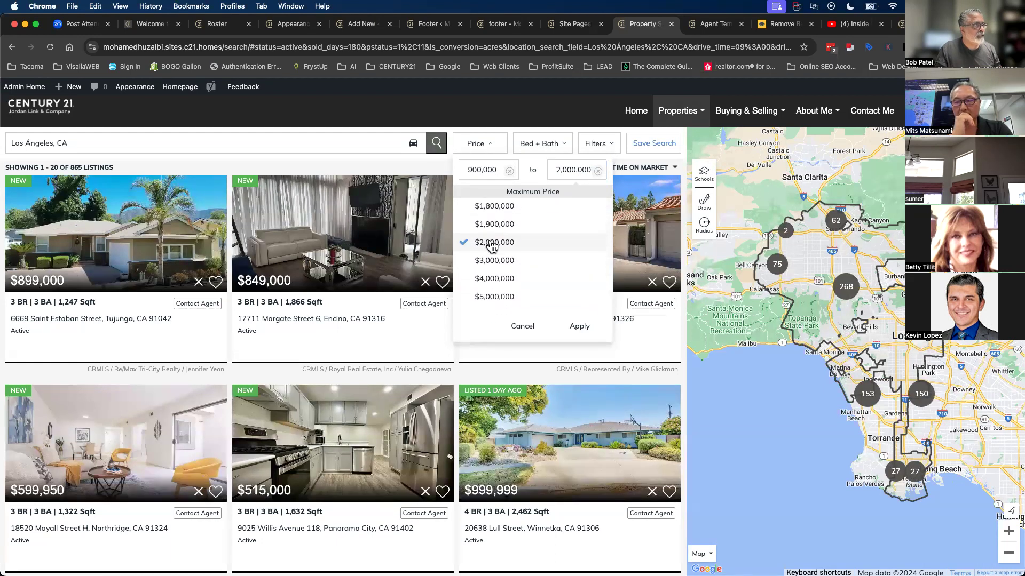
{"action": "left_click", "coordinate": [579, 326]}
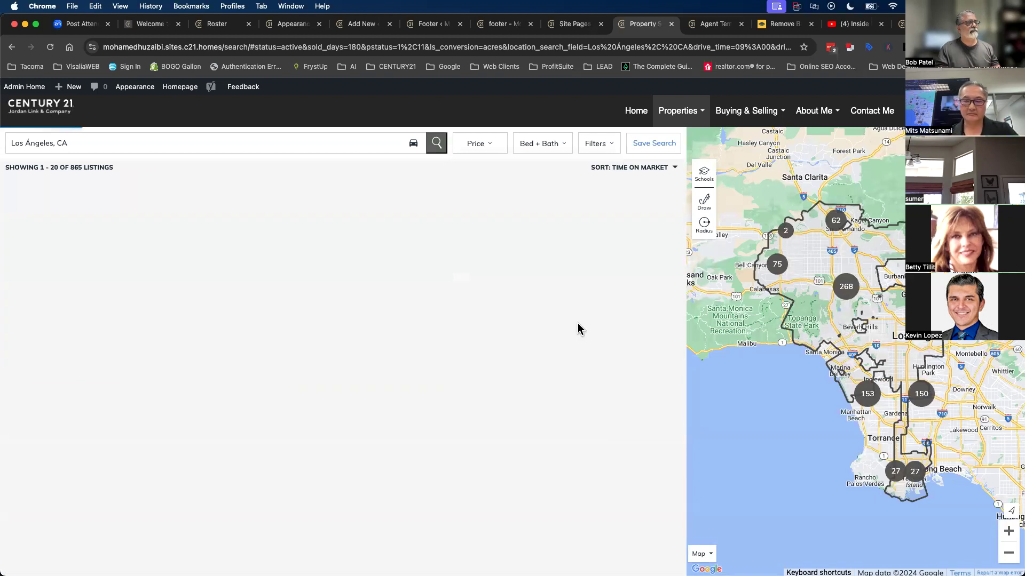
{"action": "left_click", "coordinate": [547, 153]}
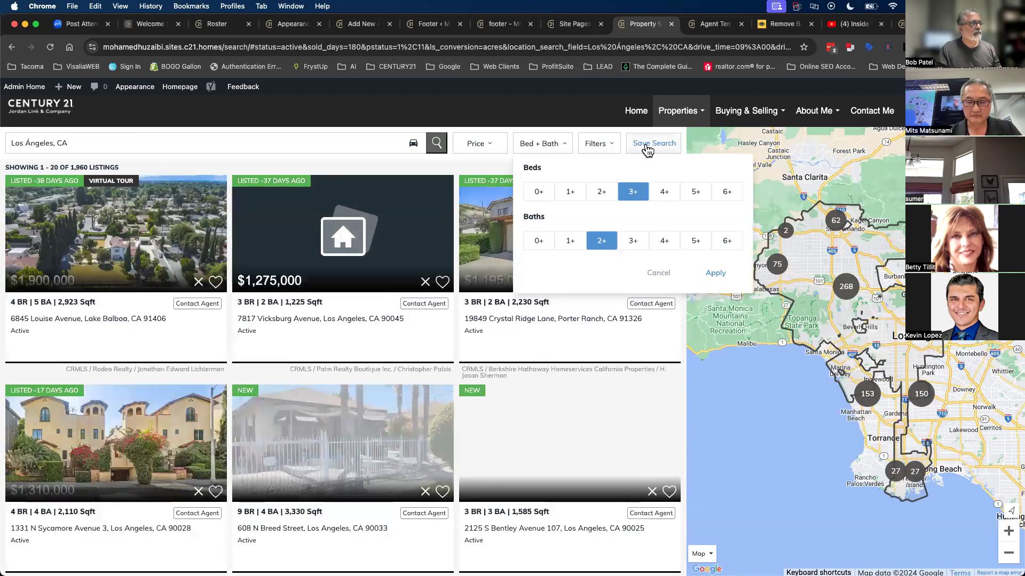
{"action": "left_click", "coordinate": [597, 143]}
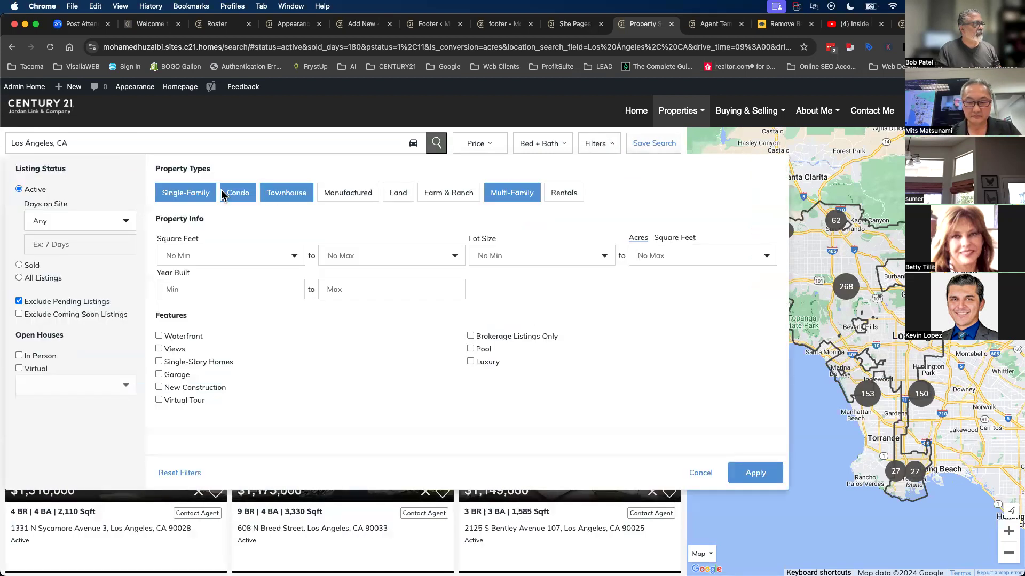
- Apply the property-type filters for 1,960 Los Ángeles, CA listings and select the search URL
{"action": "left_click", "coordinate": [746, 473]}
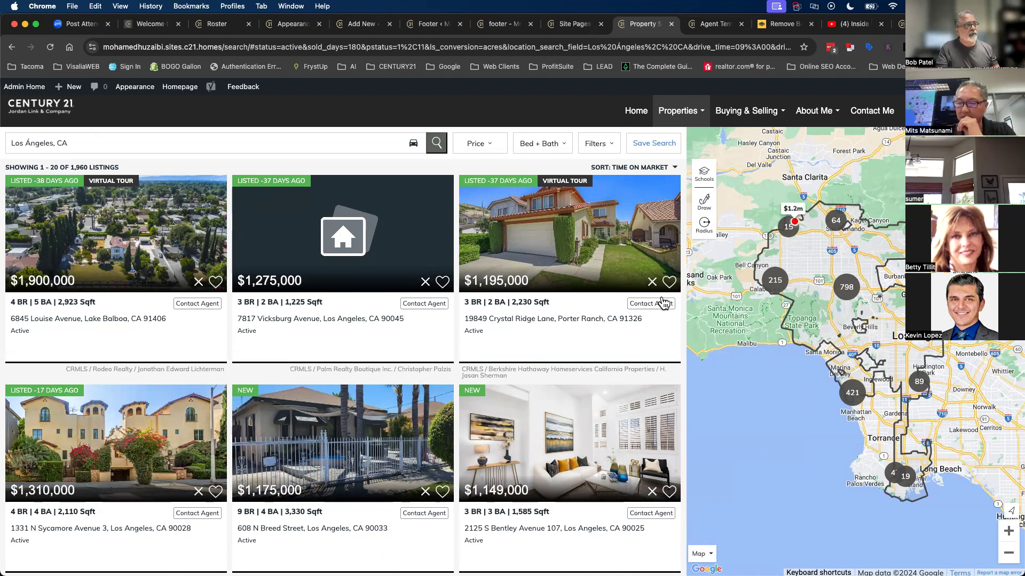
{"action": "left_click", "coordinate": [68, 141]}
{"action": "left_click", "coordinate": [68, 142]}
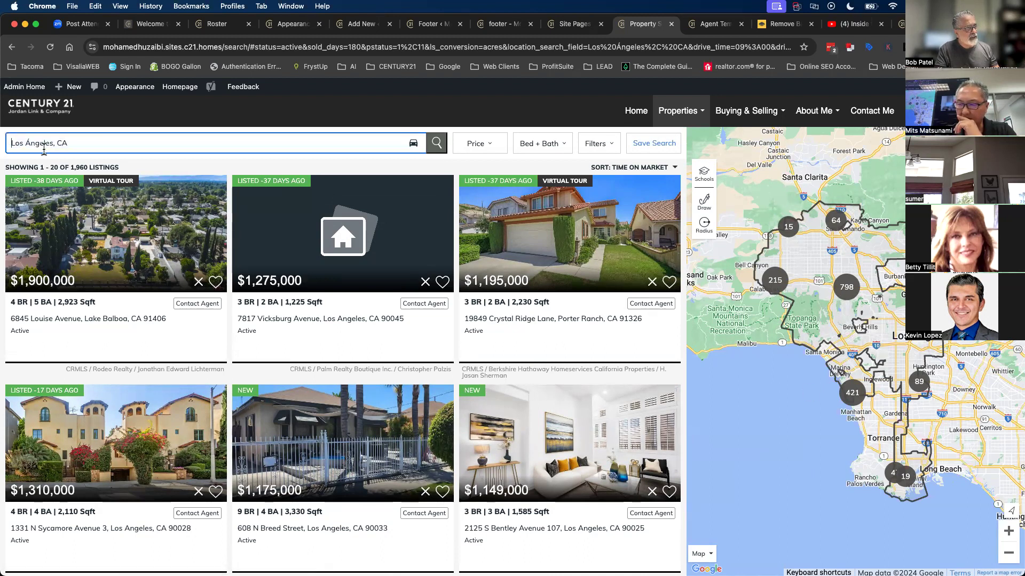
{"action": "left_click", "coordinate": [711, 208]}
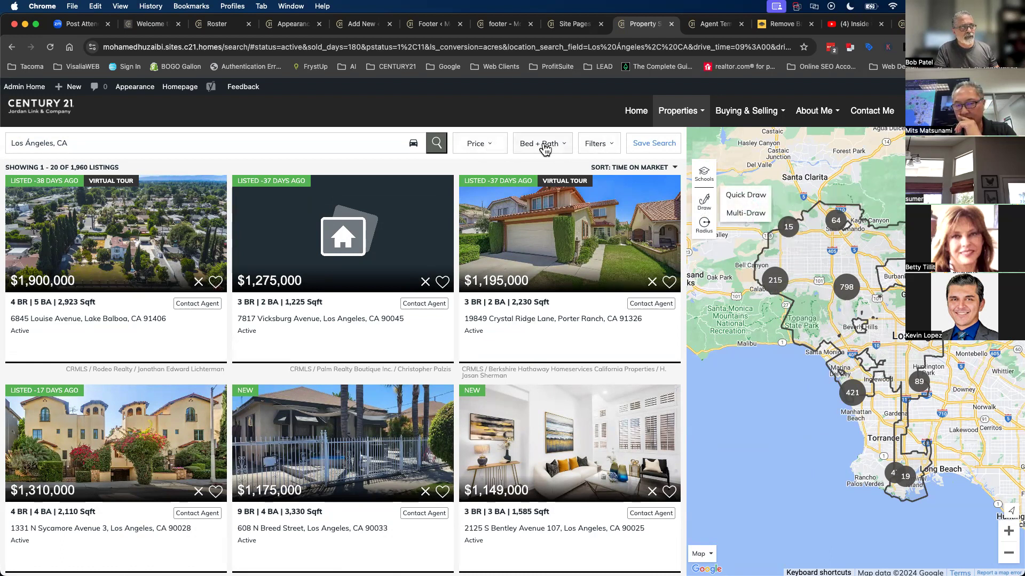
{"action": "left_click", "coordinate": [497, 51]}
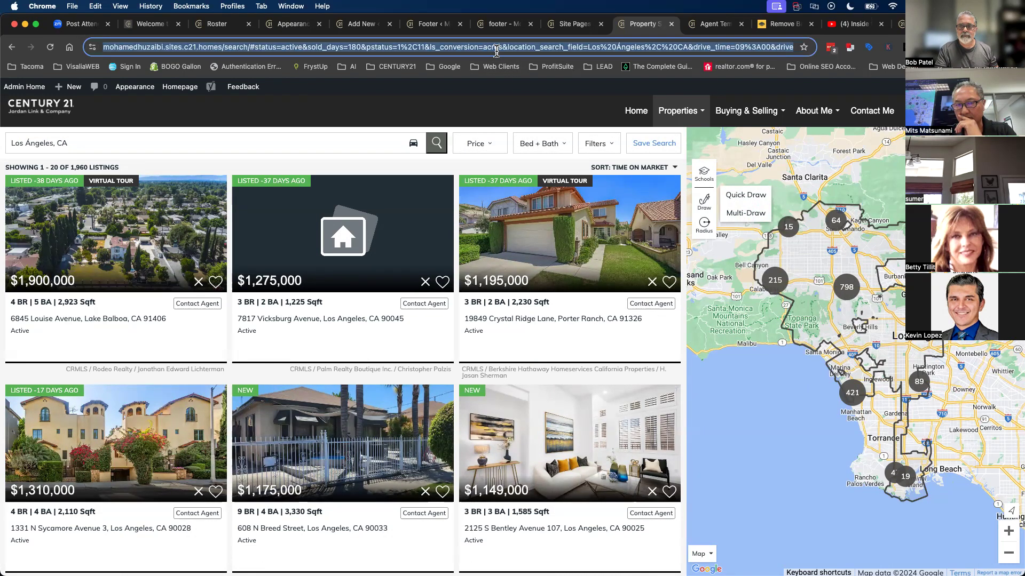
- Copy the Los Ángeles search page URL and return to the admin tab
{"action": "right_click", "coordinate": [496, 51]}
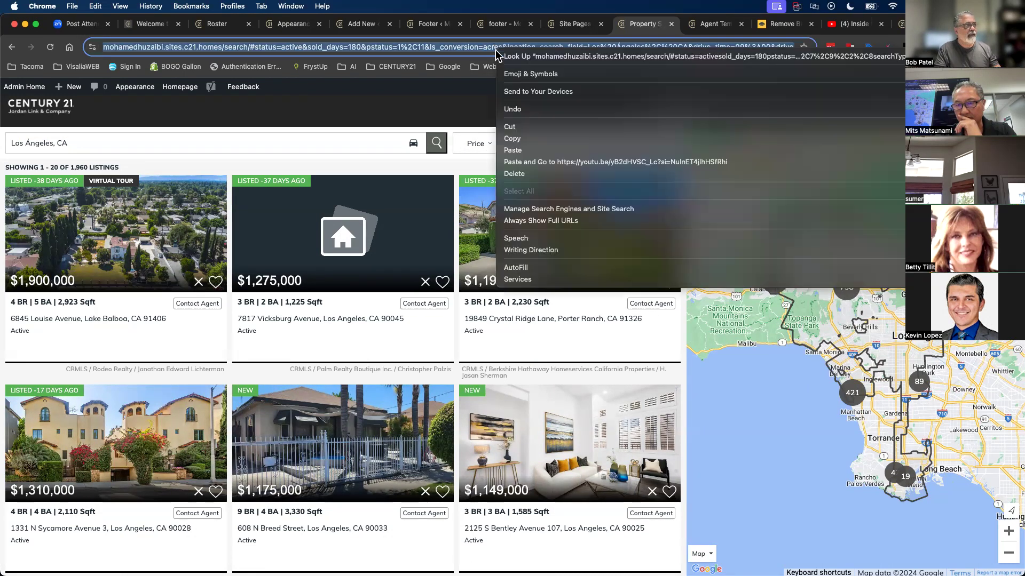
{"action": "left_click", "coordinate": [510, 139]}
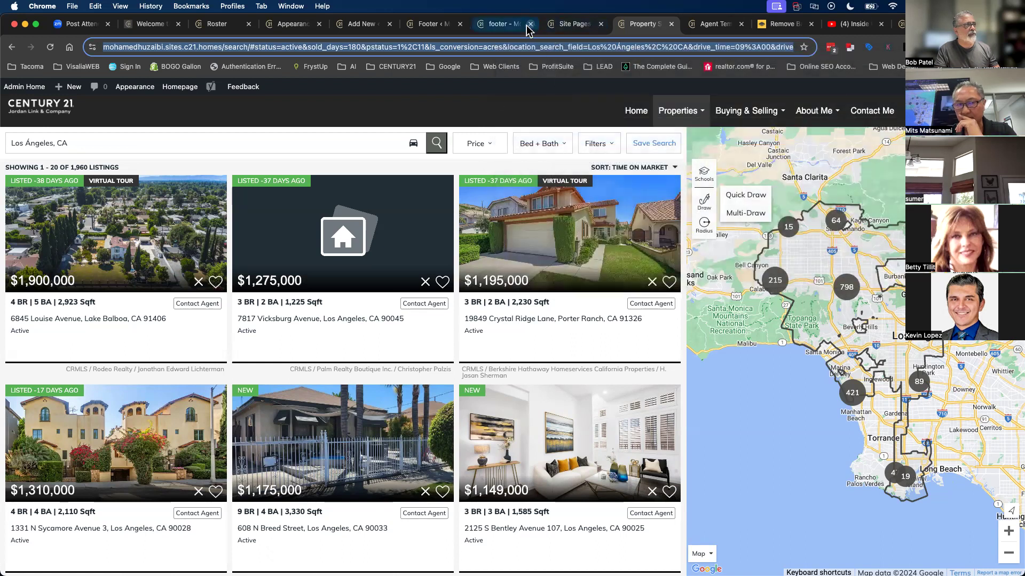
{"action": "left_click", "coordinate": [571, 24]}
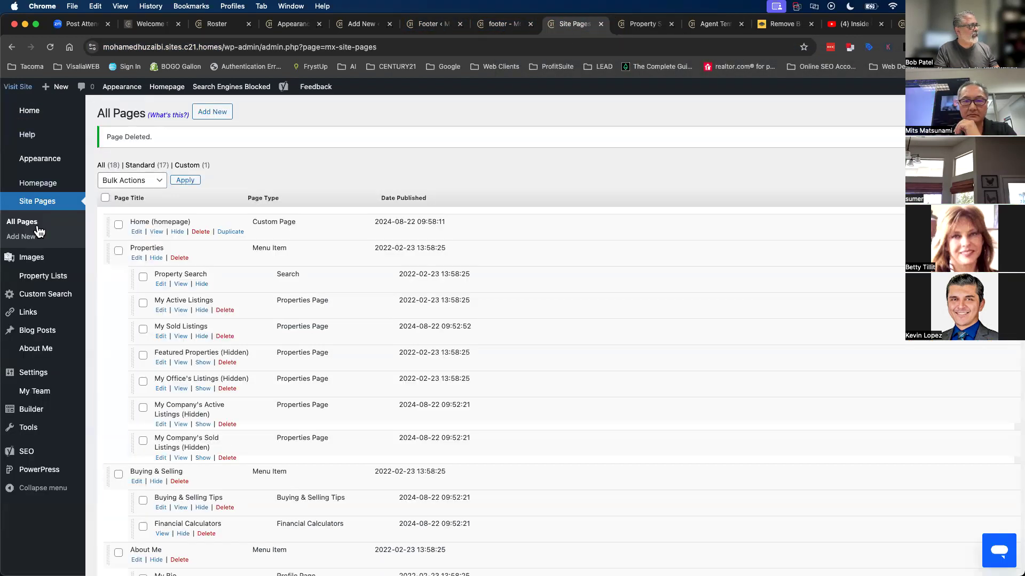
- Add a new custom search whose path is the pasted URL starting at search/
{"action": "mouse_move", "coordinate": [44, 296]}
{"action": "left_click", "coordinate": [33, 298]}
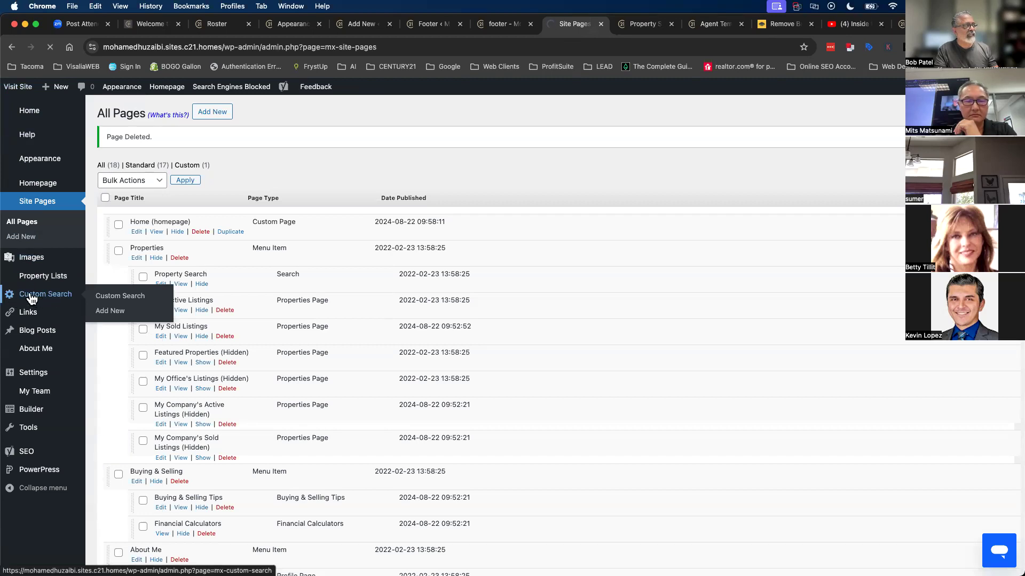
{"action": "left_click", "coordinate": [106, 315]}
{"action": "left_click", "coordinate": [171, 152]}
{"action": "left_click", "coordinate": [169, 195]}
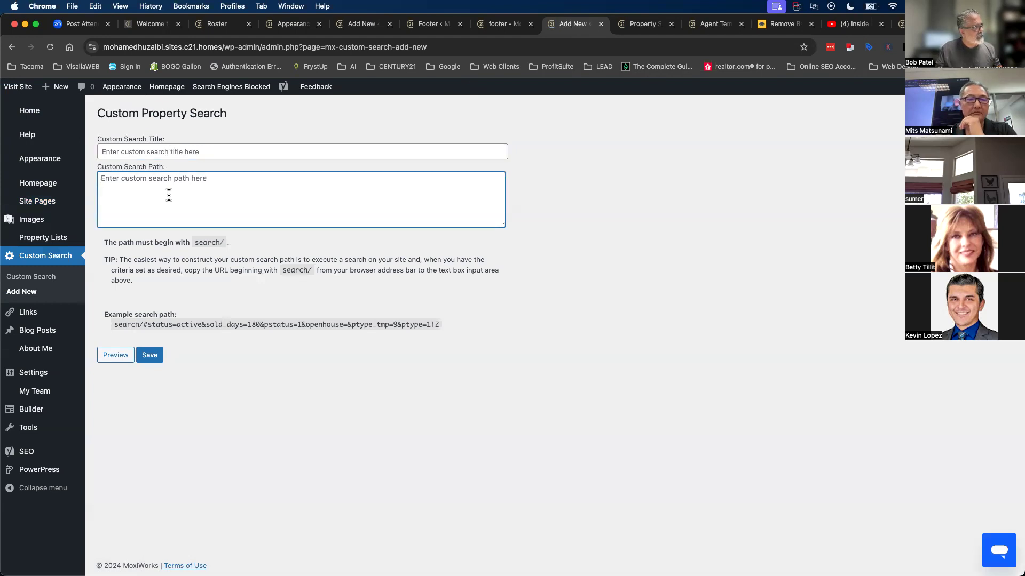
{"action": "key", "text": "super+v"}
{"action": "scroll", "coordinate": [176, 213], "scroll_direction": "up", "scroll_amount": 5}
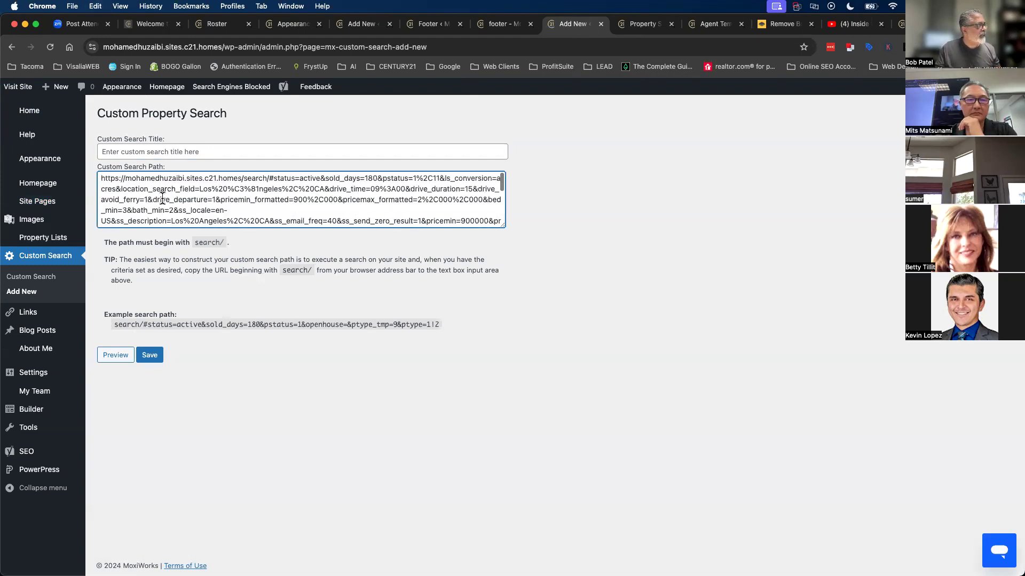
{"action": "left_click_drag", "start_coordinate": [193, 244], "coordinate": [224, 243]}
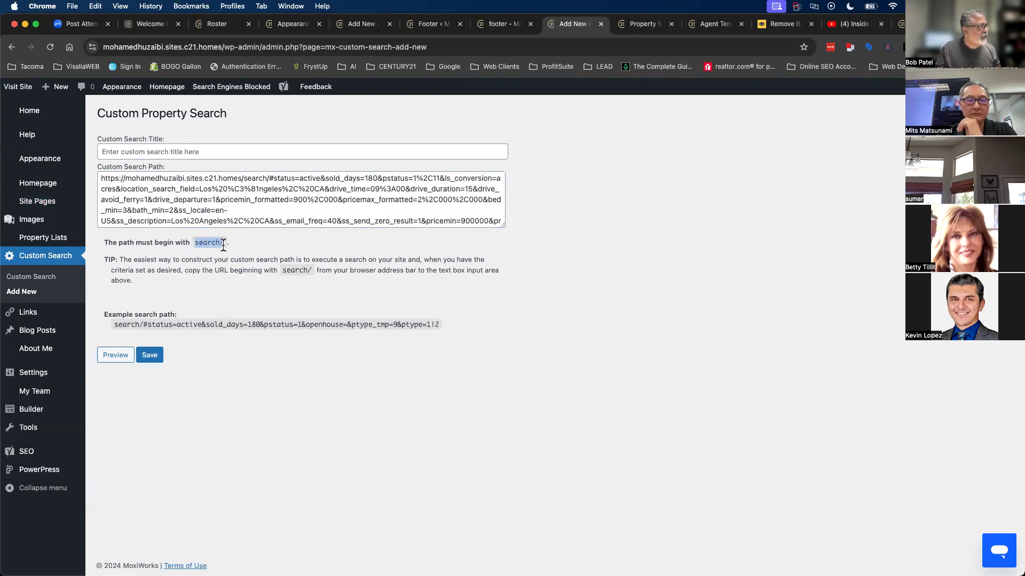
{"action": "left_click_drag", "start_coordinate": [244, 178], "coordinate": [98, 179]}
{"action": "key", "text": "BackSpace"}
- Title the custom search 'Los Angeles Count Featured Properties' and save it
{"action": "left_click", "coordinate": [114, 152]}
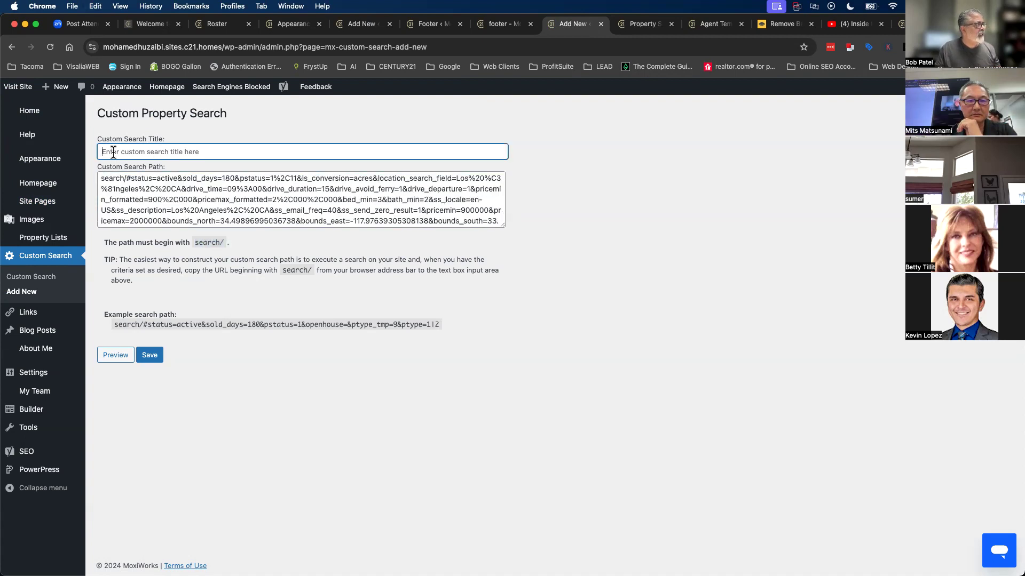
{"action": "type", "text": "Los"}
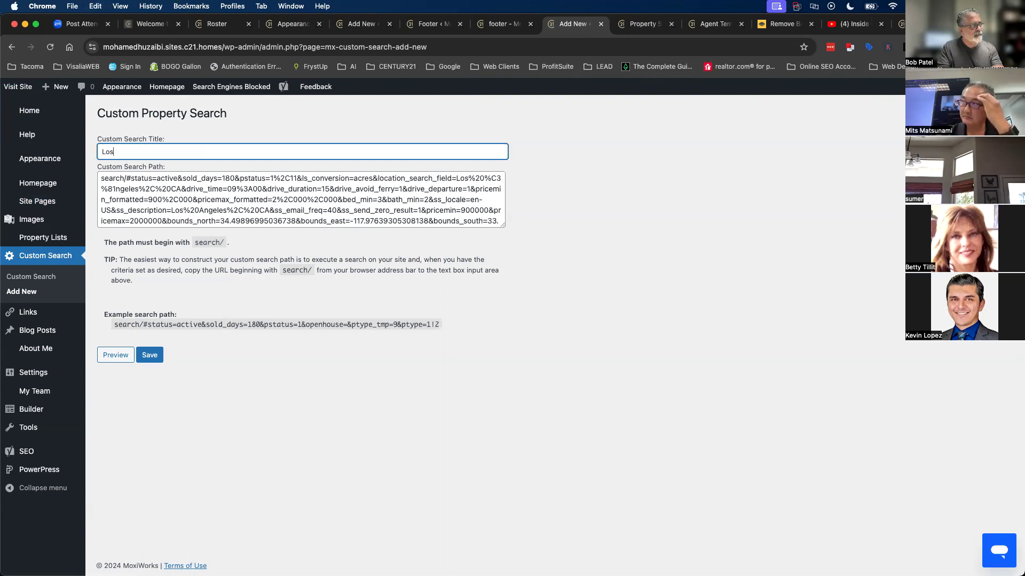
{"action": "type", "text": " Angeles Coun"}
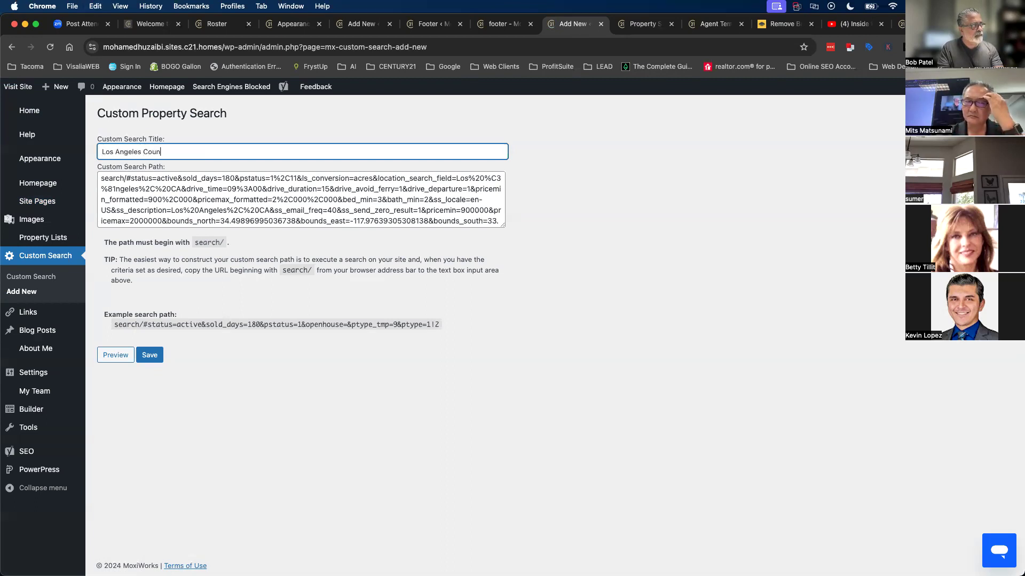
{"action": "type", "text": "t Featured Prpo"}
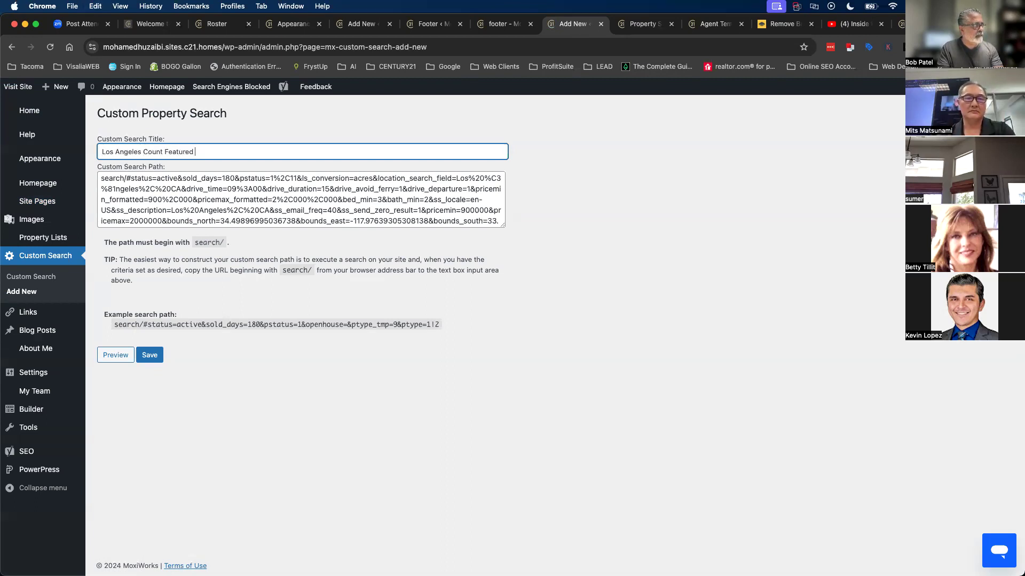
{"action": "key", "text": "BackSpace"}
{"action": "key", "text": "BackSpace"}
{"action": "type", "text": "operties"}
{"action": "left_click", "coordinate": [150, 355]}
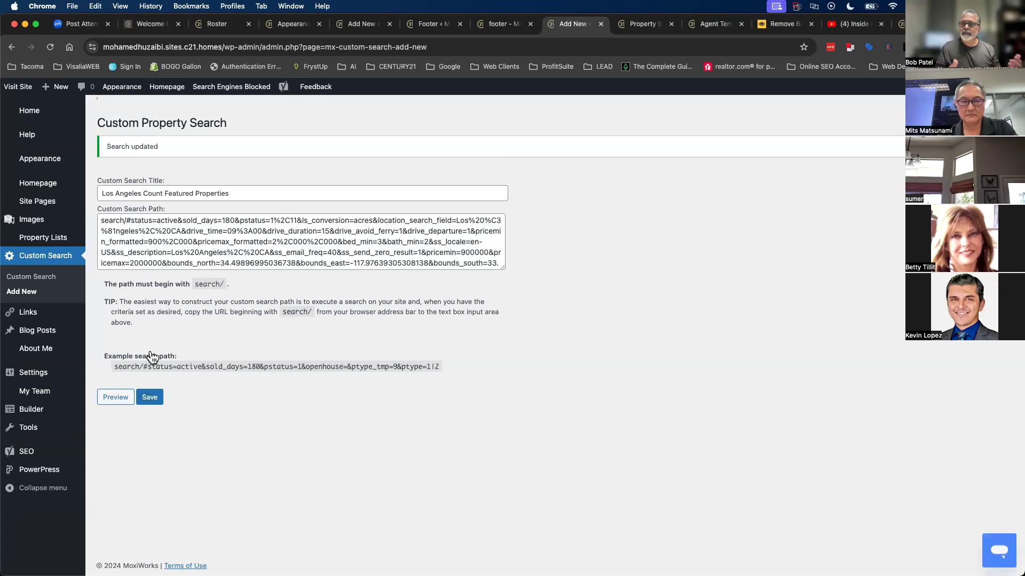